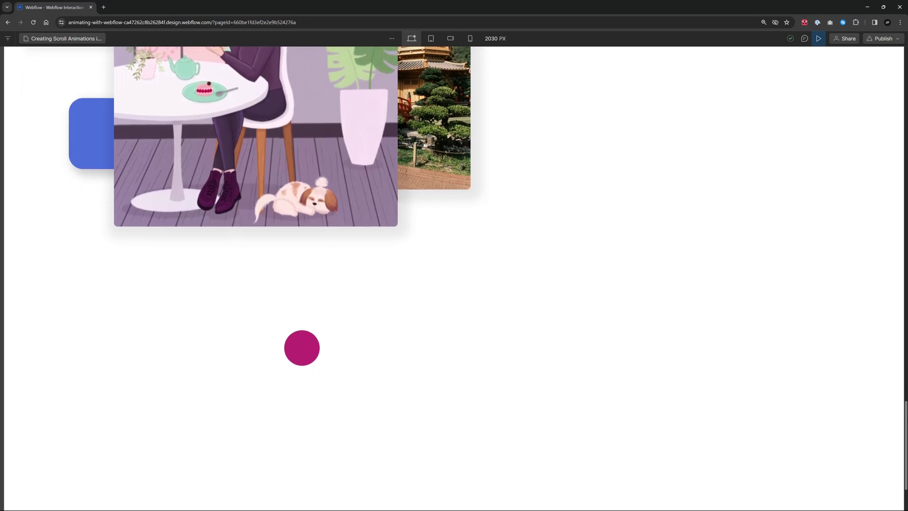
pyautogui.scroll(3, 303, 236)
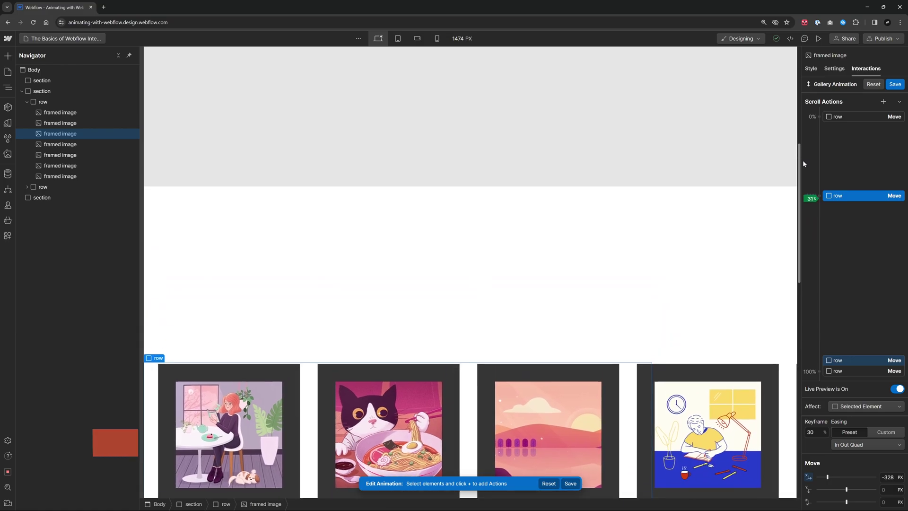
pyautogui.scroll(-5, 802, 160)
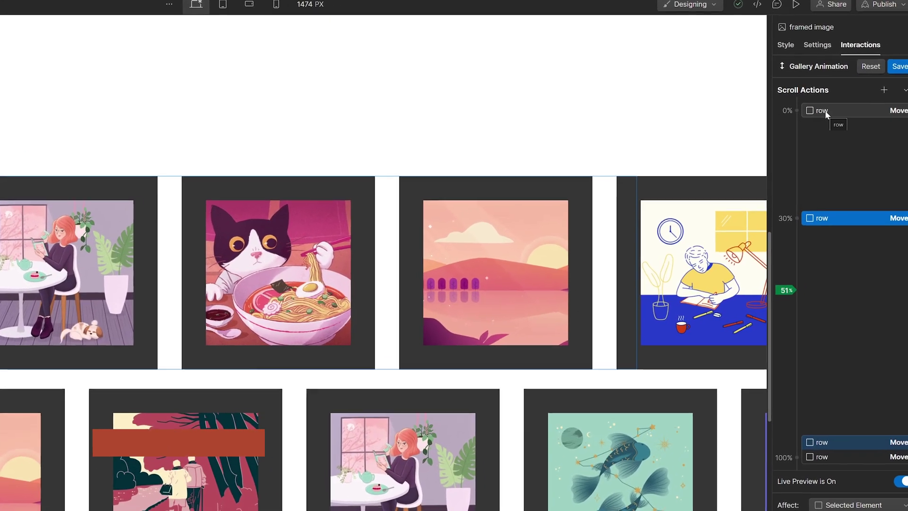
pyautogui.click(840, 117)
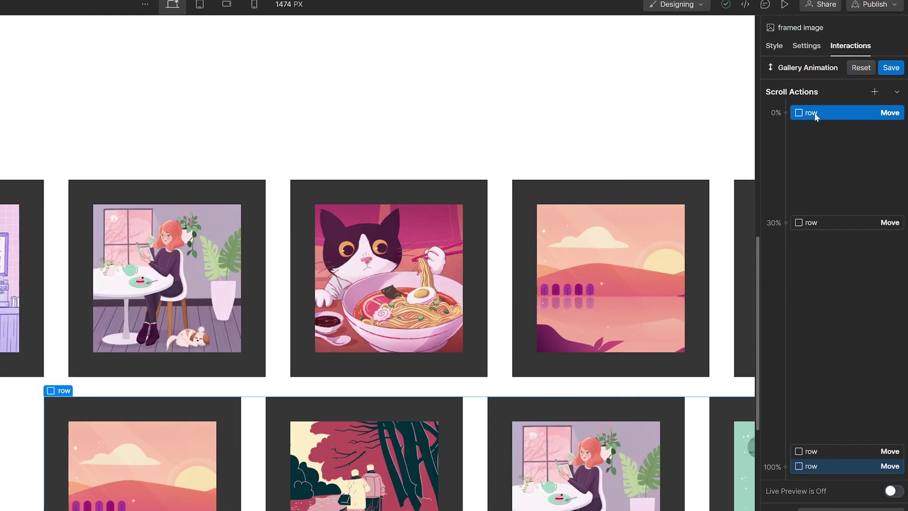
pyautogui.moveTo(814, 112); pyautogui.dragTo(813, 225)
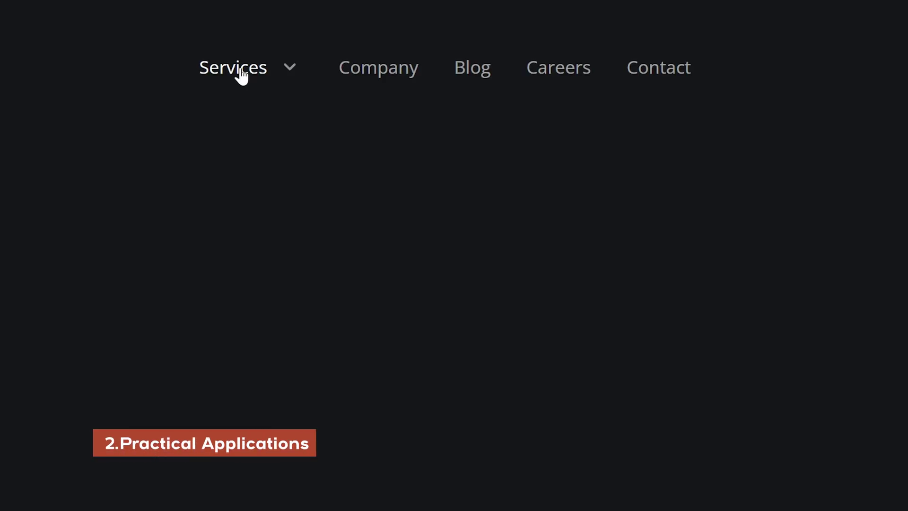
# Toggle the Services dropdown in the sample navigation bar to watch its opening and closing animation.
pyautogui.click(241, 74)
pyautogui.click(241, 73)
pyautogui.click(242, 74)
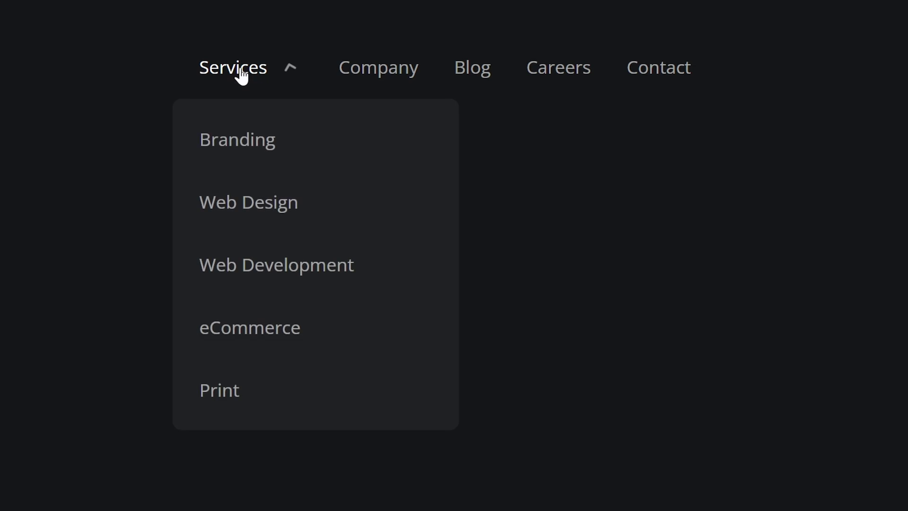
pyautogui.click(242, 74)
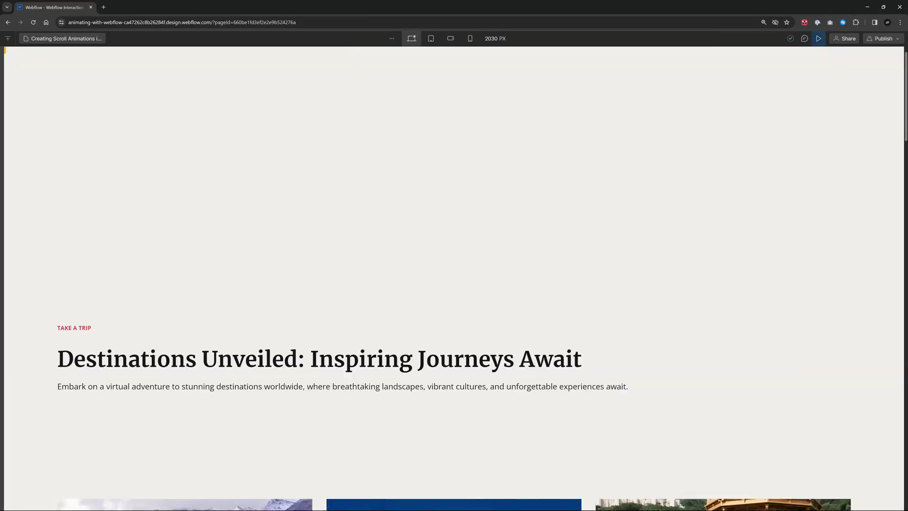
# Preview the scroll-driven animations on the destinations page and the Lottie page.
pyautogui.scroll(-6, 454, 284)
pyautogui.scroll(-8, 455, 283)
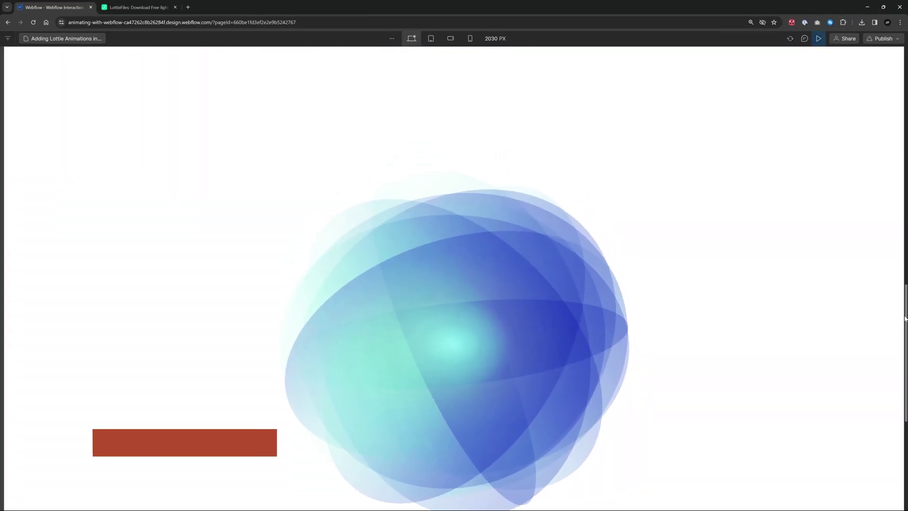
pyautogui.moveTo(905, 319)
pyautogui.mouseDown()
pyautogui.moveTo(907, 278)
pyautogui.moveTo(906, 308)
pyautogui.mouseUp()
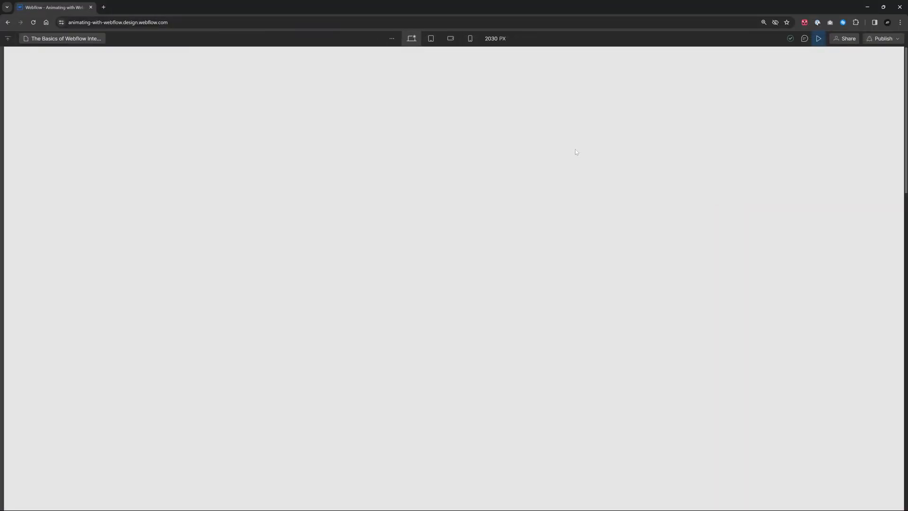
# Examine how the two gallery image rows move while the previewed page is scrolled down and back up.
pyautogui.scroll(-5, 557, 187)
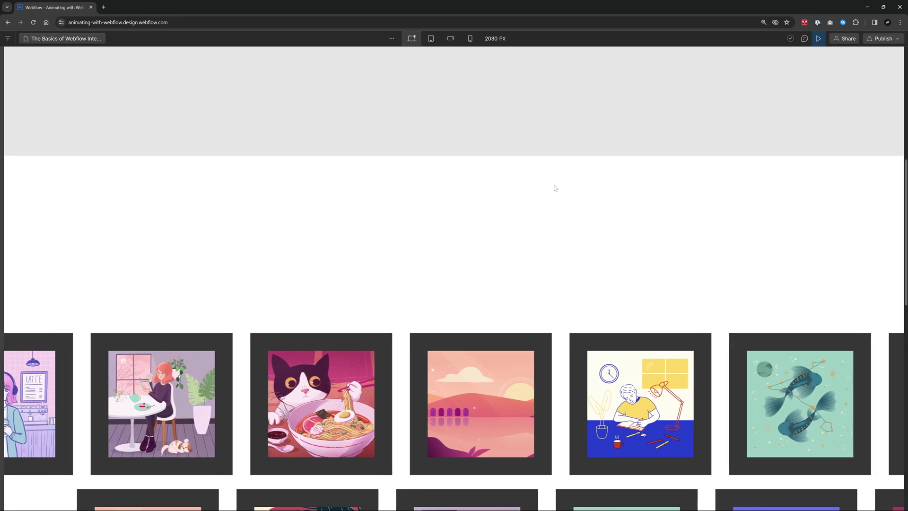
pyautogui.moveTo(906, 170); pyautogui.dragTo(906, 219)
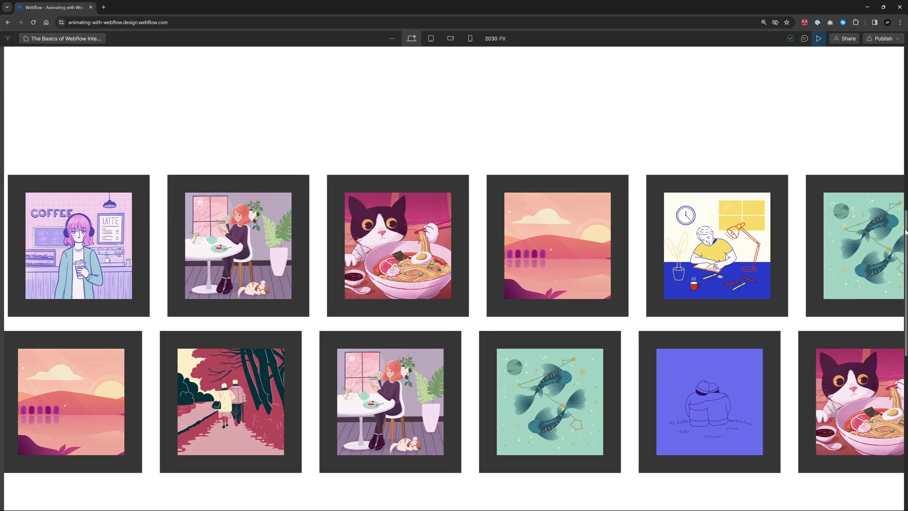
pyautogui.moveTo(907, 229); pyautogui.dragTo(907, 259)
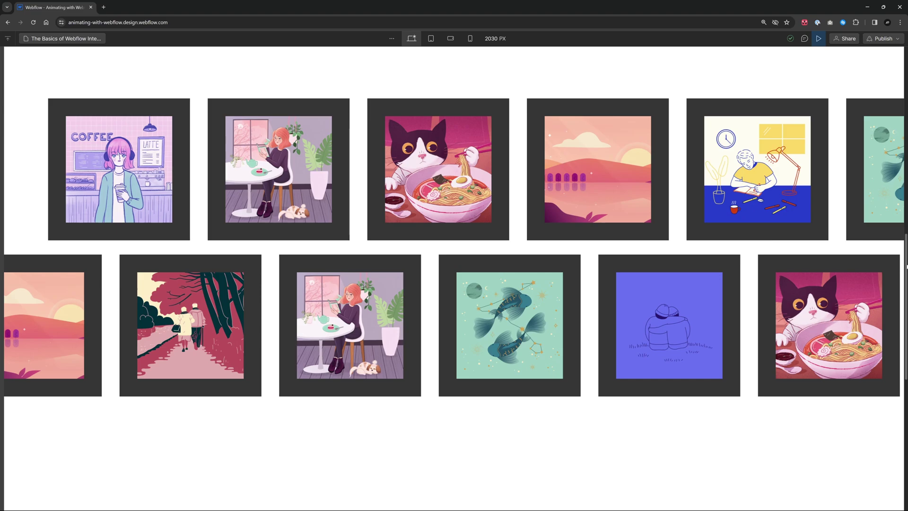
pyautogui.scroll(-2, 907, 267)
pyautogui.scroll(2, 899, 256)
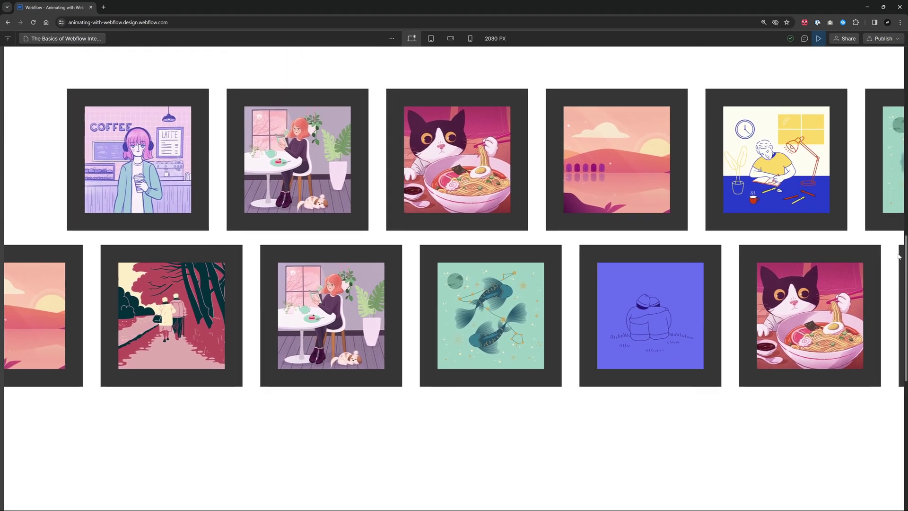
pyautogui.scroll(2, 899, 256)
pyautogui.scroll(-3, 898, 250)
pyautogui.scroll(2, 896, 242)
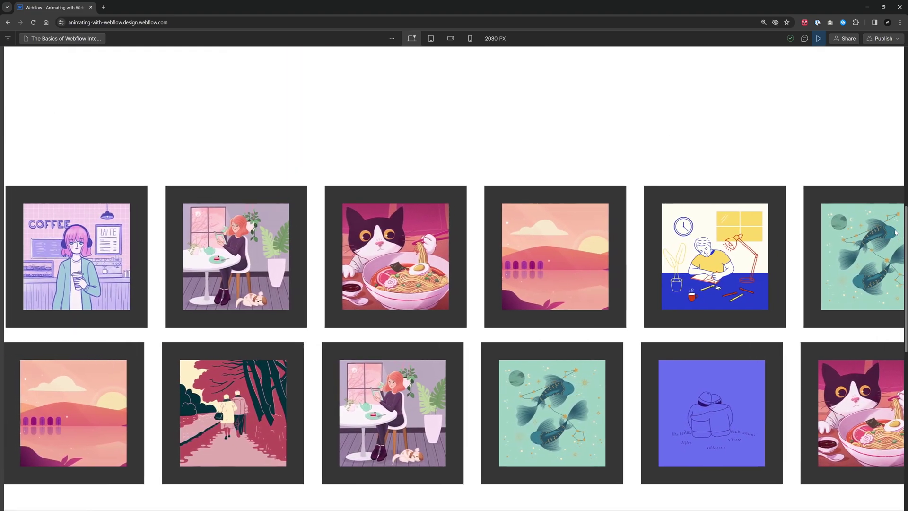
# Exit preview mode and display the page's interactions alongside the gallery rows.
pyautogui.click(819, 38)
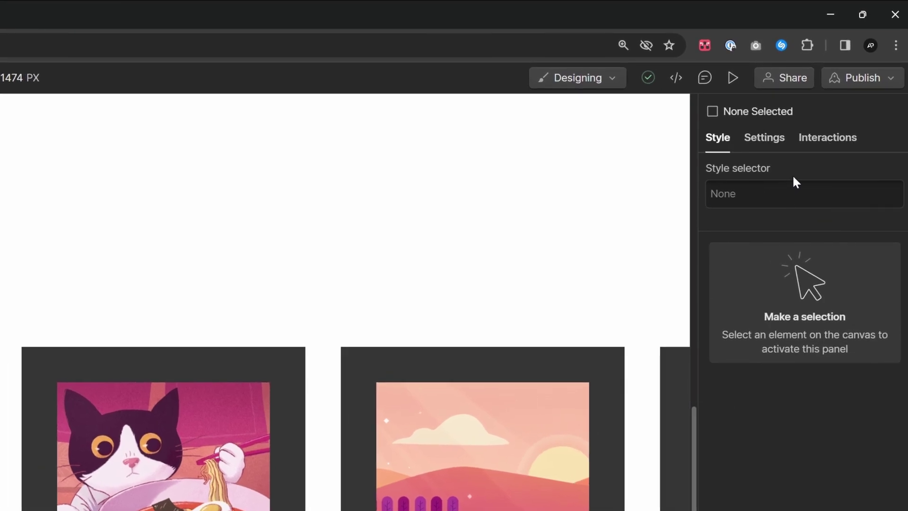
pyautogui.click(835, 141)
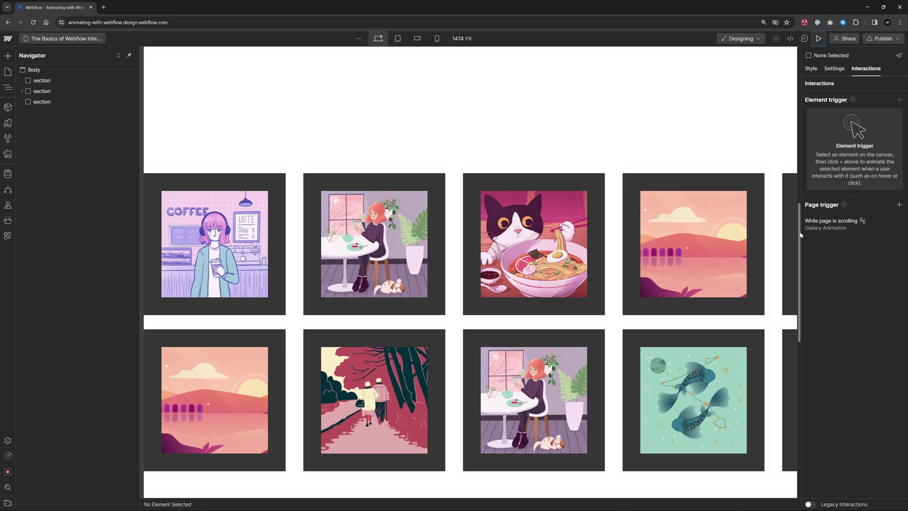
pyautogui.moveTo(801, 235)
pyautogui.mouseDown()
pyautogui.moveTo(802, 206)
pyautogui.moveTo(801, 253)
pyautogui.moveTo(800, 228)
pyautogui.mouseUp()
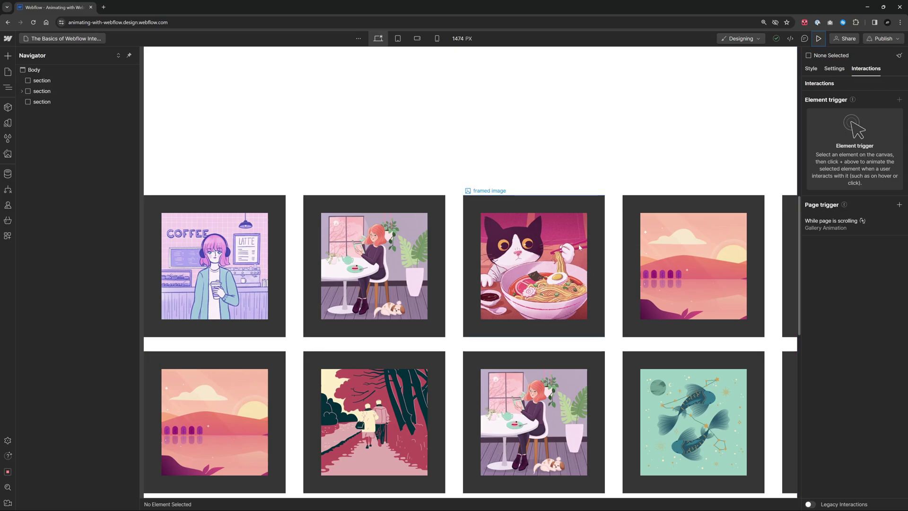
# With the cat image selected, open the While page is scrolling trigger and keep Play scroll animation as its action.
pyautogui.click(521, 268)
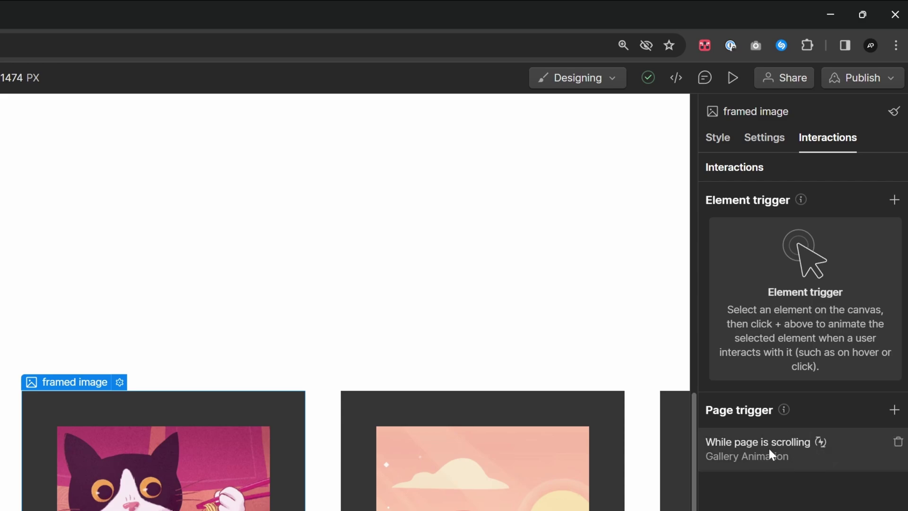
pyautogui.click(791, 452)
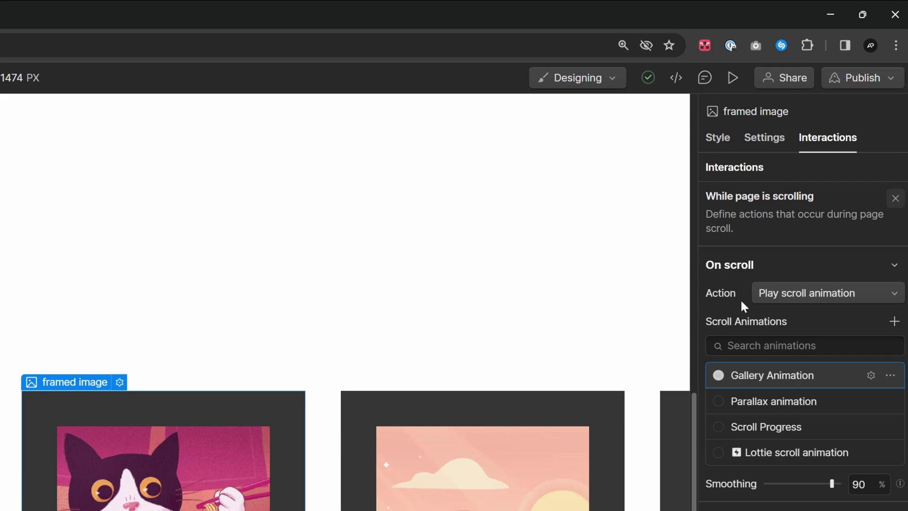
pyautogui.click(801, 295)
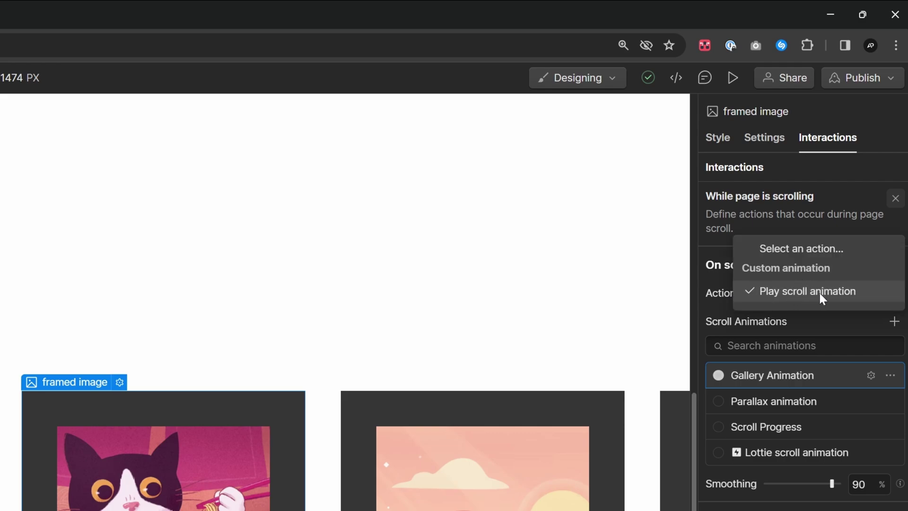
pyautogui.click(819, 291)
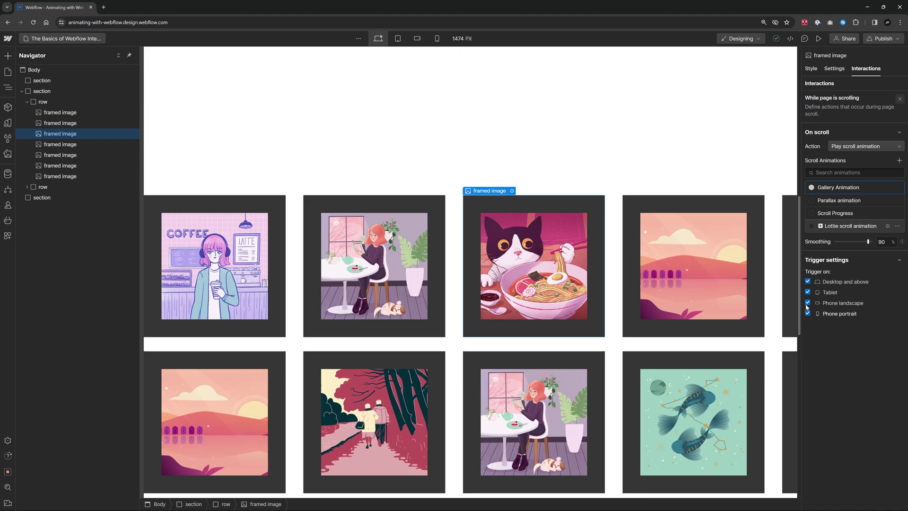
# Check the gallery at the phone landscape and phone portrait breakpoints, and return to the desktop breakpoint.
pyautogui.click(418, 41)
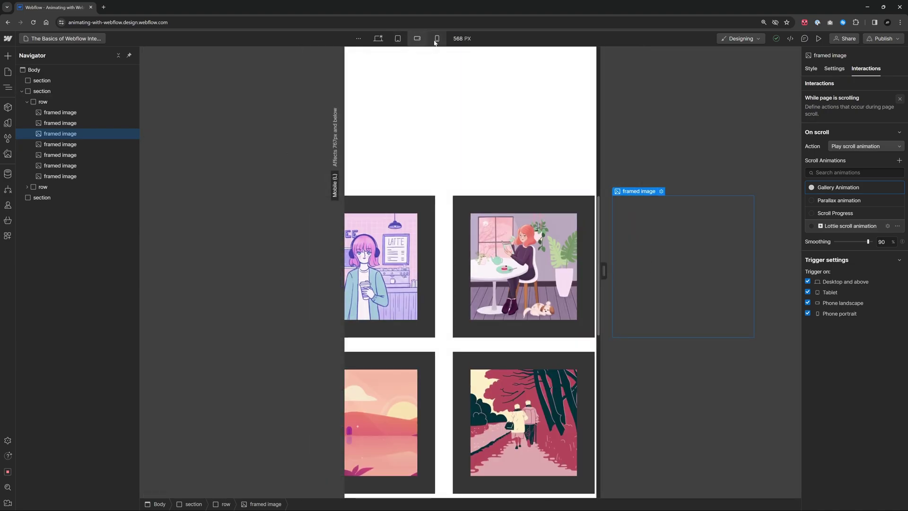
pyautogui.click(437, 38)
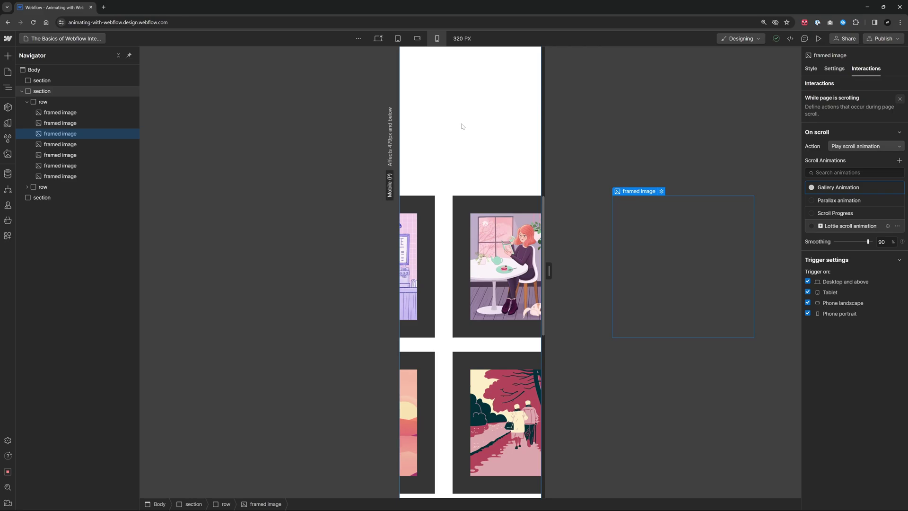
pyautogui.click(378, 39)
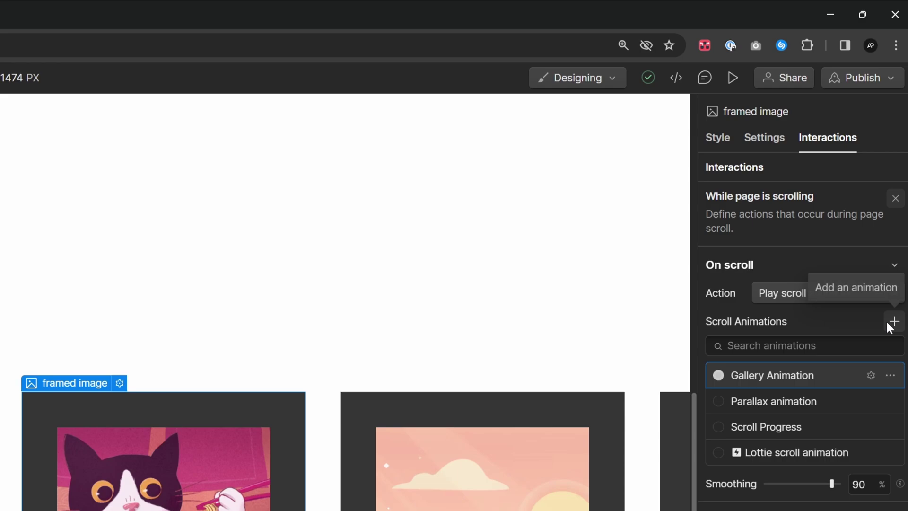
# Open the Gallery Animation for editing and inspect the 0% Move action of each row.
pyautogui.click(805, 375)
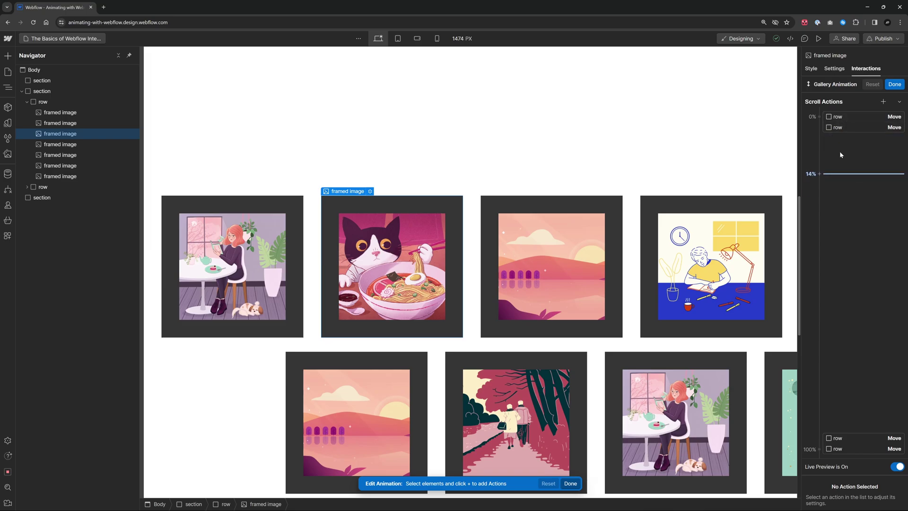
pyautogui.click(840, 118)
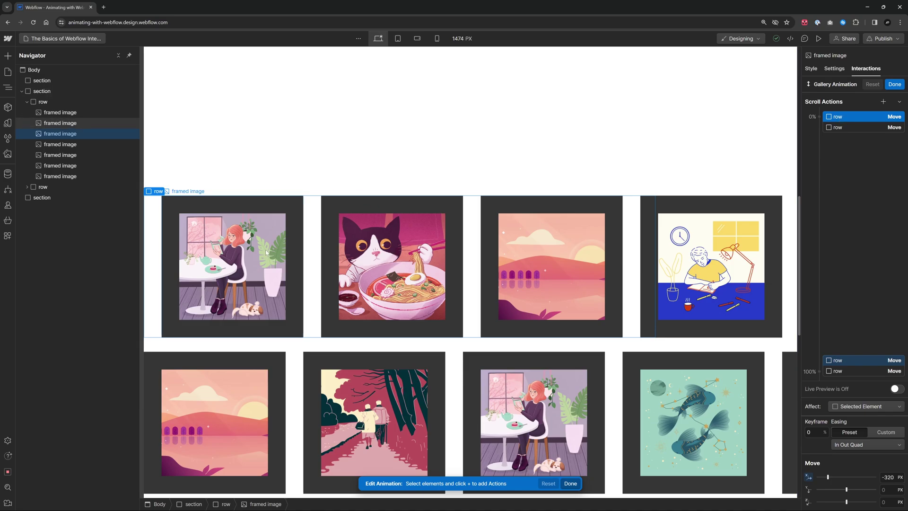
pyautogui.click(850, 128)
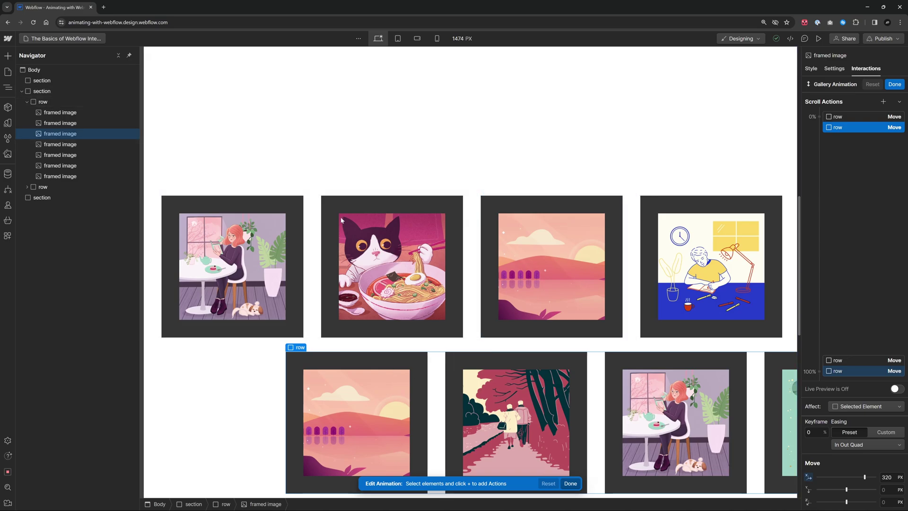
# Collapse the first row in the element tree and alternate between both rows to compare their 0% Move actions.
pyautogui.click(27, 102)
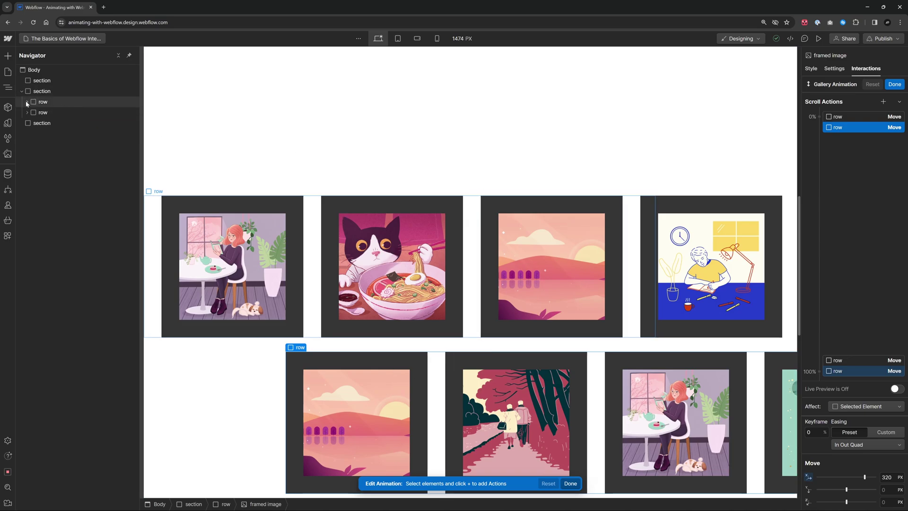
pyautogui.click(47, 104)
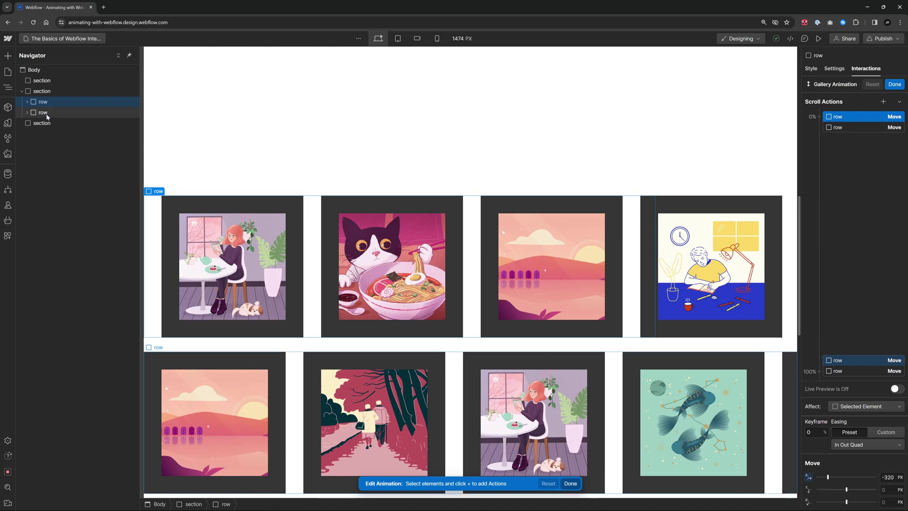
pyautogui.click(43, 113)
pyautogui.click(47, 102)
pyautogui.click(43, 113)
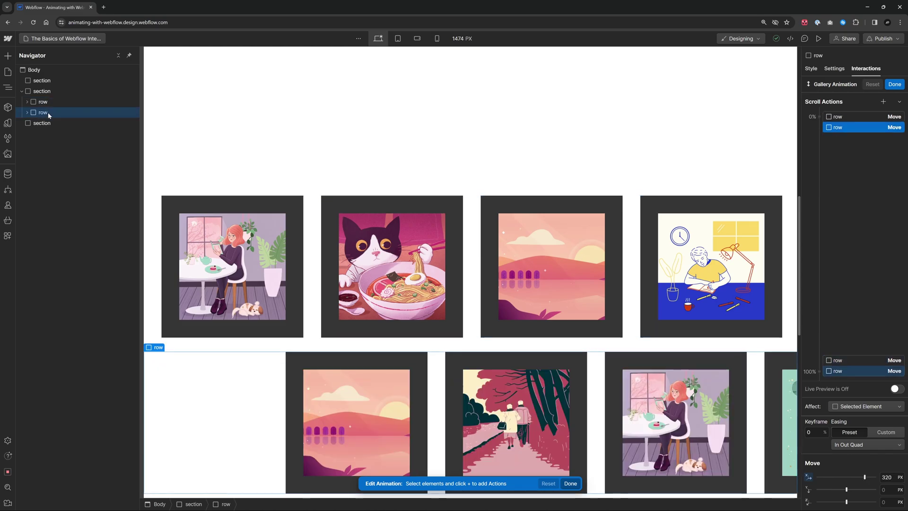
pyautogui.click(47, 102)
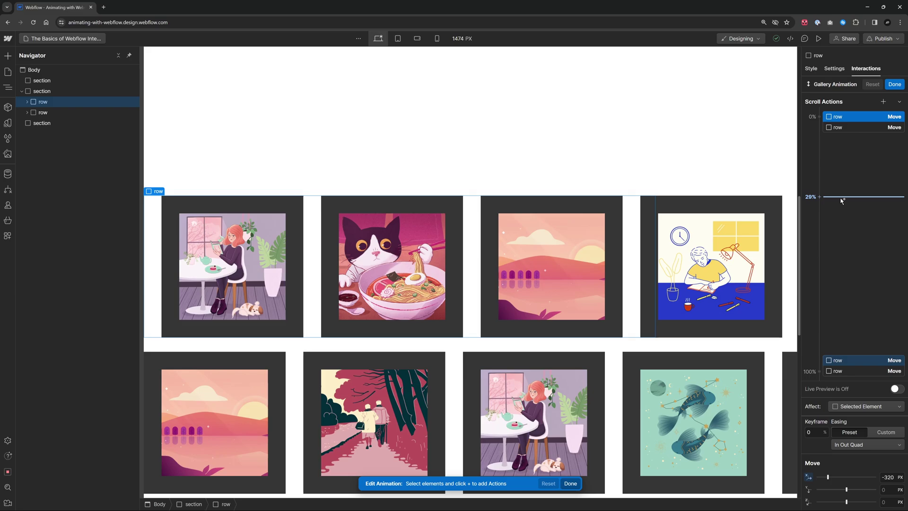
# Set the upper row's 0% Move action to -328 px on the X axis, and select that row's 100% Move action.
pyautogui.click(436, 243)
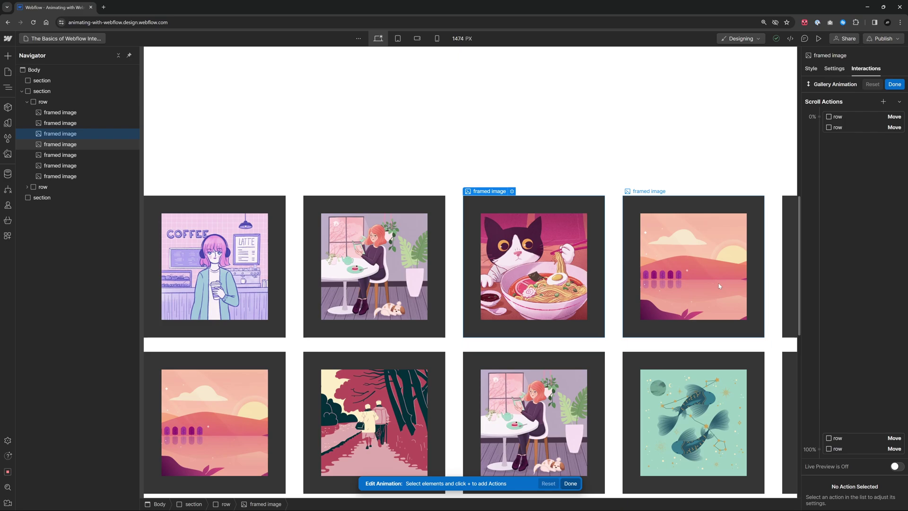
pyautogui.click(854, 117)
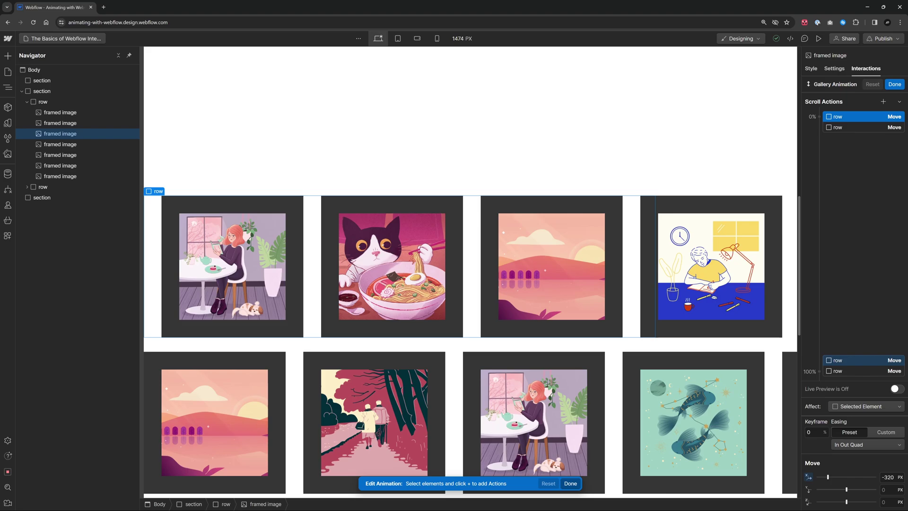
pyautogui.click(834, 478)
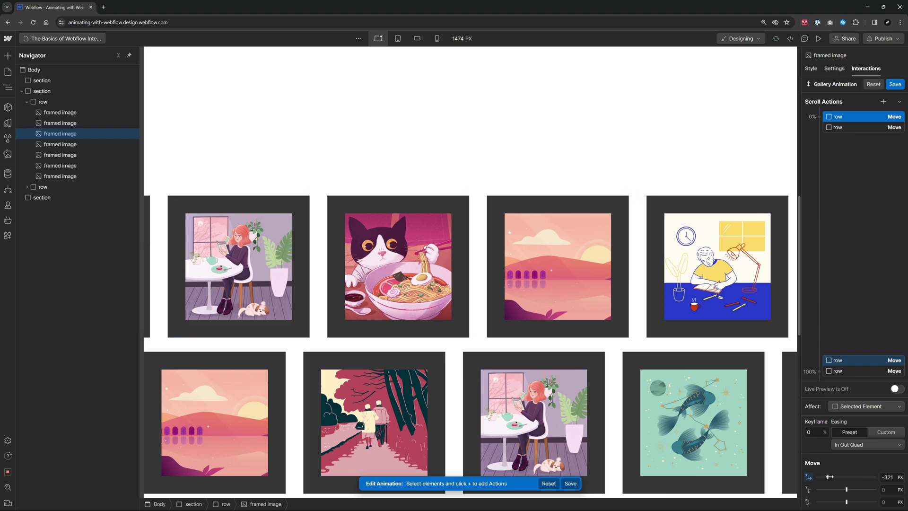
pyautogui.moveTo(833, 478); pyautogui.dragTo(828, 477)
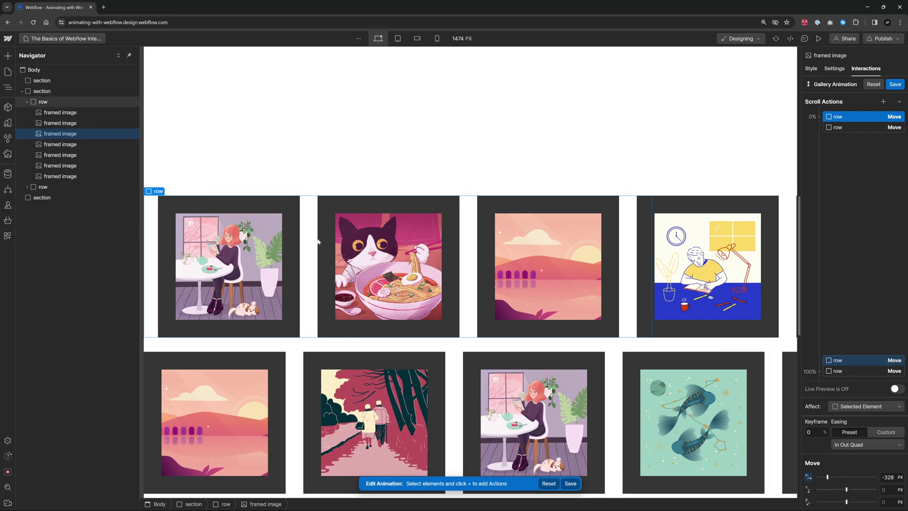
pyautogui.click(866, 362)
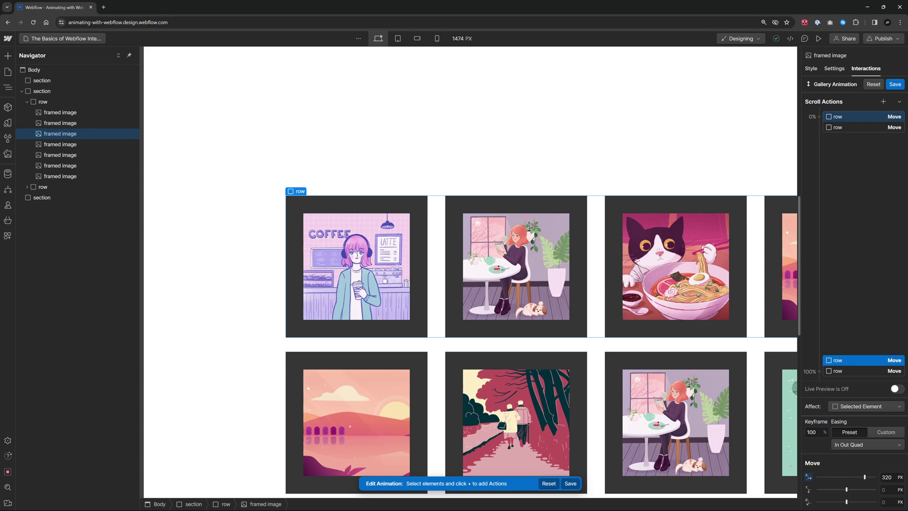
# Turn on Live Preview and scroll through the whole page and back to the start to preview both rows moving.
pyautogui.click(897, 389)
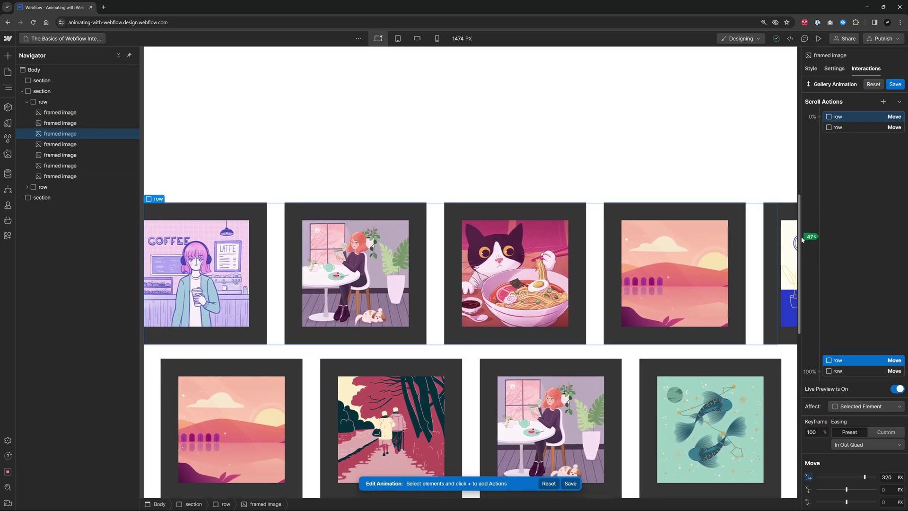
pyautogui.moveTo(802, 240); pyautogui.dragTo(809, 407)
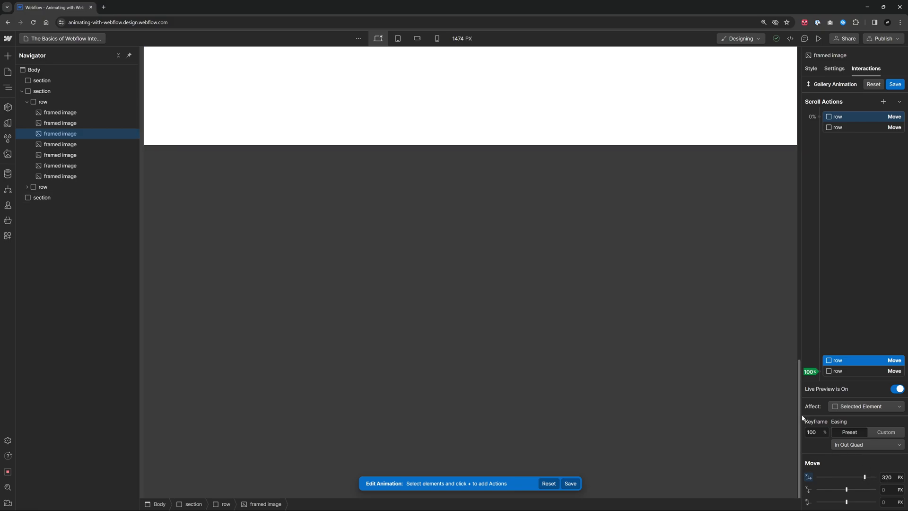
pyautogui.moveTo(799, 416); pyautogui.dragTo(813, 99)
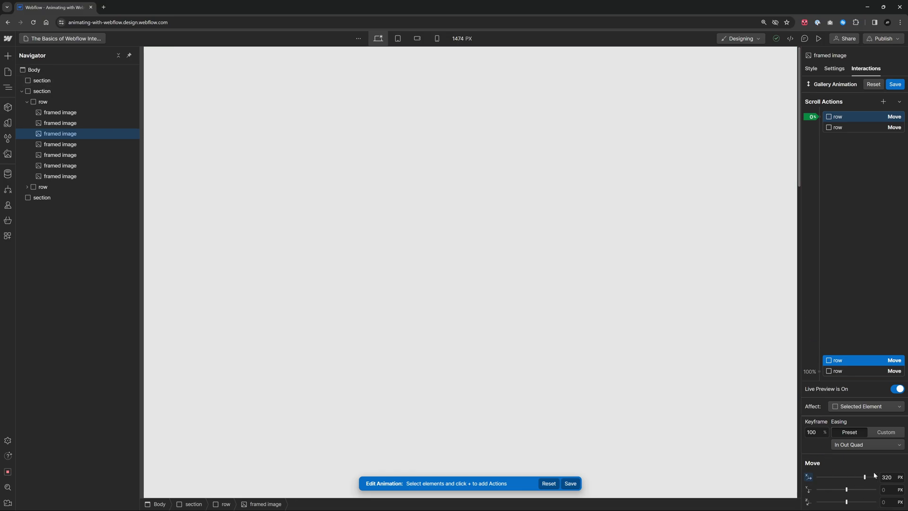
# Inspect the upper row's 0% Move action and the lower row's 0% and 100% Move actions, checking the motion with Live Preview.
pyautogui.click(847, 119)
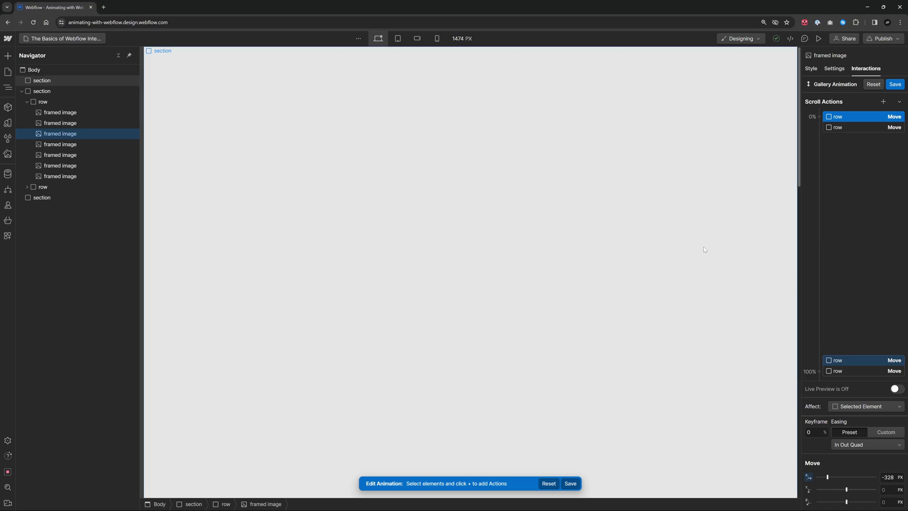
pyautogui.moveTo(800, 133); pyautogui.dragTo(806, 268)
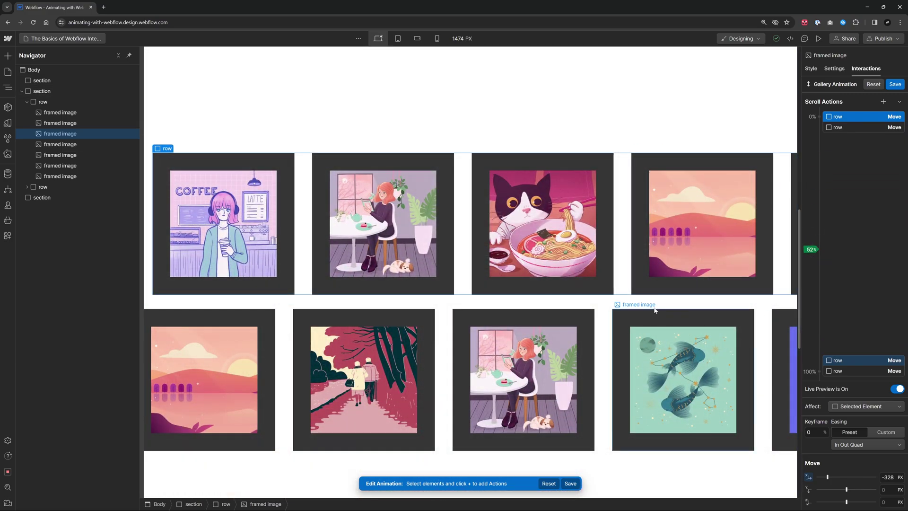
pyautogui.click(842, 126)
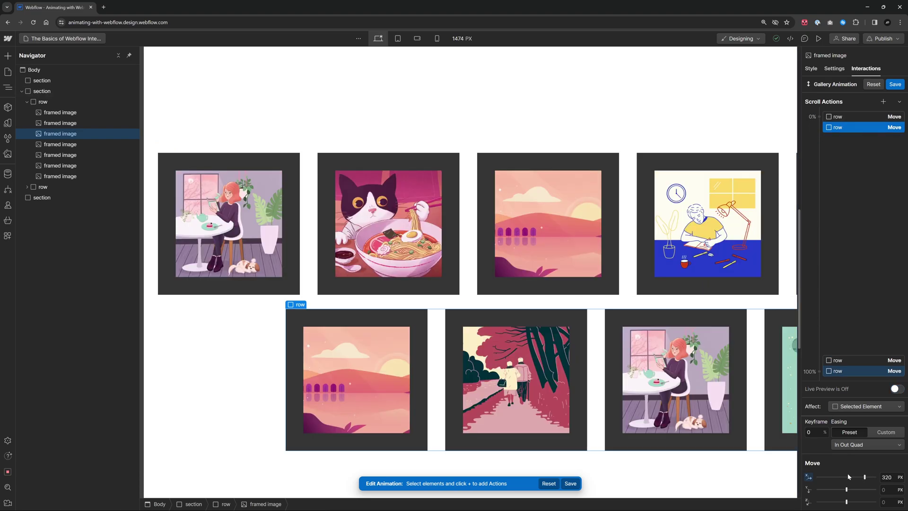
pyautogui.click(863, 372)
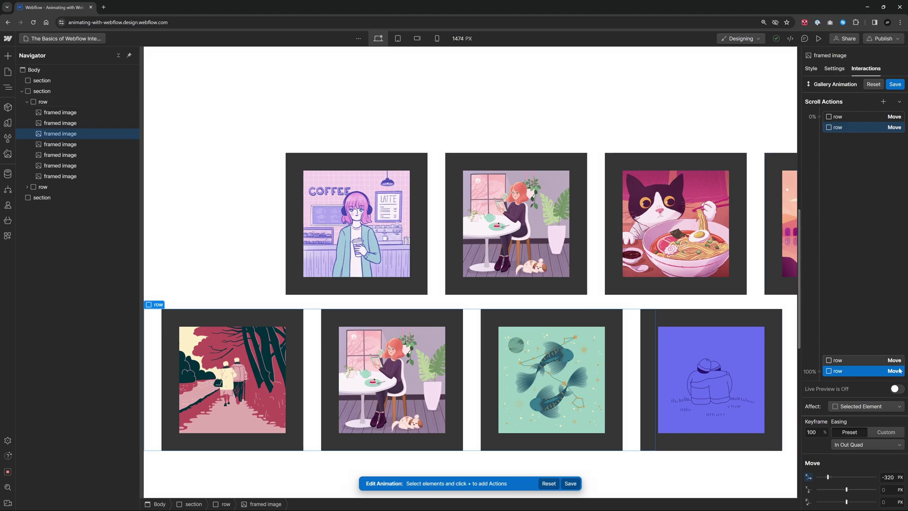
pyautogui.click(896, 389)
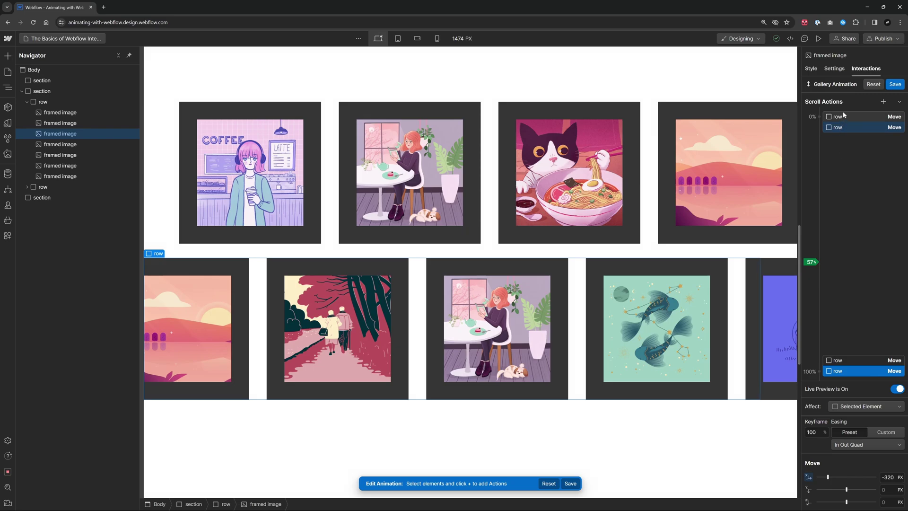
# Shift the upper row's 0% Move action to the 30% keyframe and preview the delayed movement by scrolling the page.
pyautogui.click(843, 116)
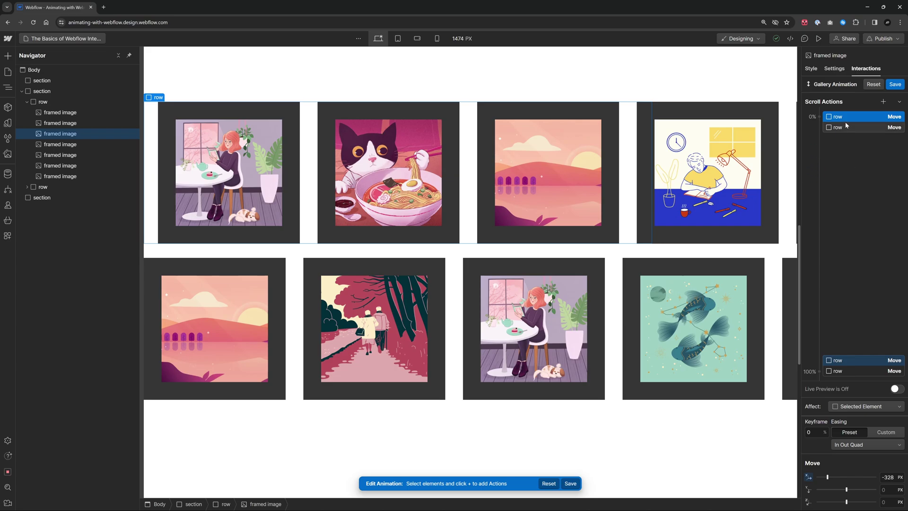
pyautogui.moveTo(845, 120); pyautogui.dragTo(827, 200)
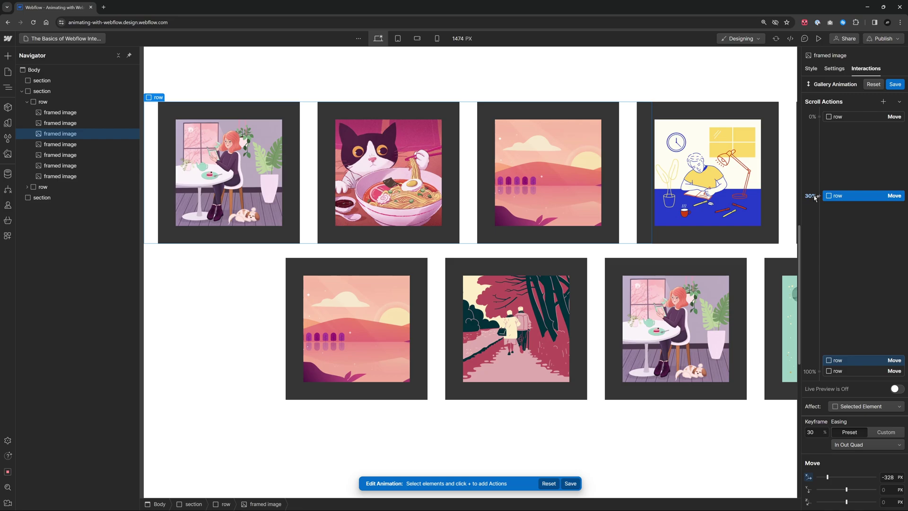
pyautogui.click(897, 388)
pyautogui.moveTo(801, 254)
pyautogui.mouseDown()
pyautogui.moveTo(802, 87)
pyautogui.moveTo(807, 150)
pyautogui.mouseUp()
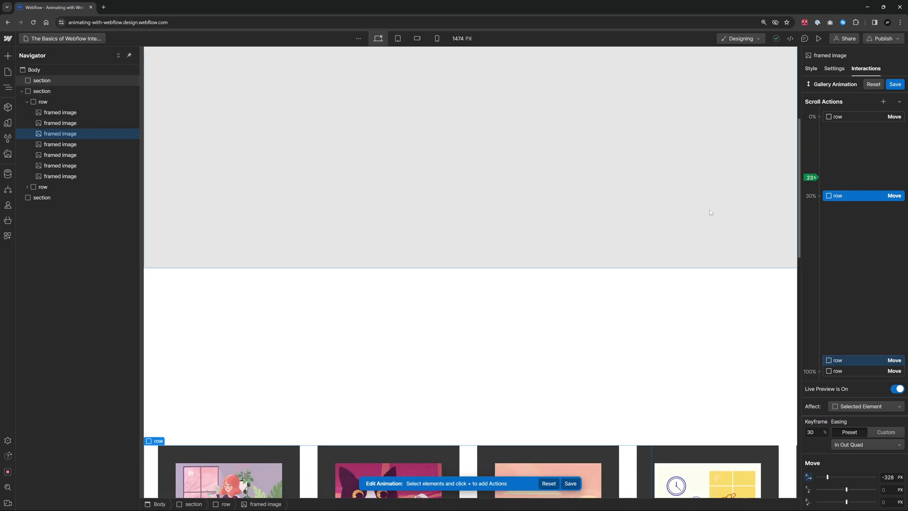
pyautogui.moveTo(798, 136); pyautogui.dragTo(804, 226)
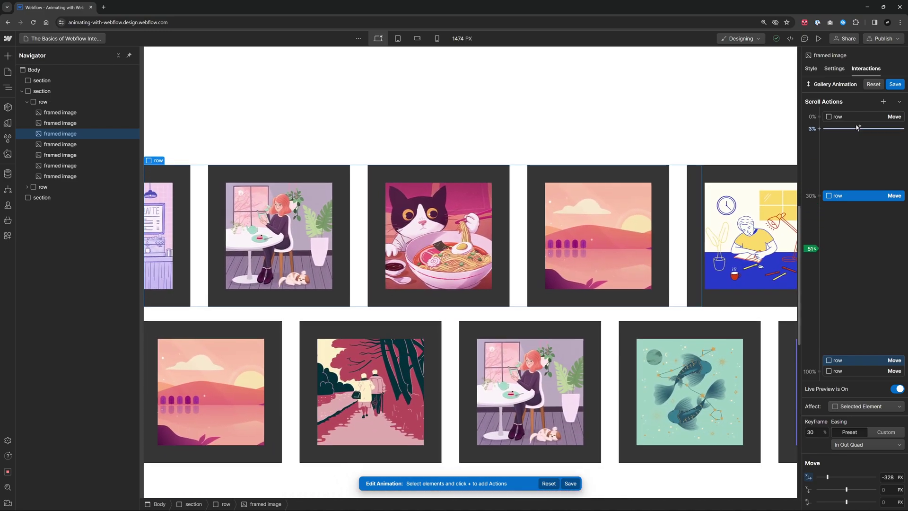
# Shift the lower row's 0% Move action to the 30% keyframe as well, and return both rows' actions to 0%.
pyautogui.click(840, 118)
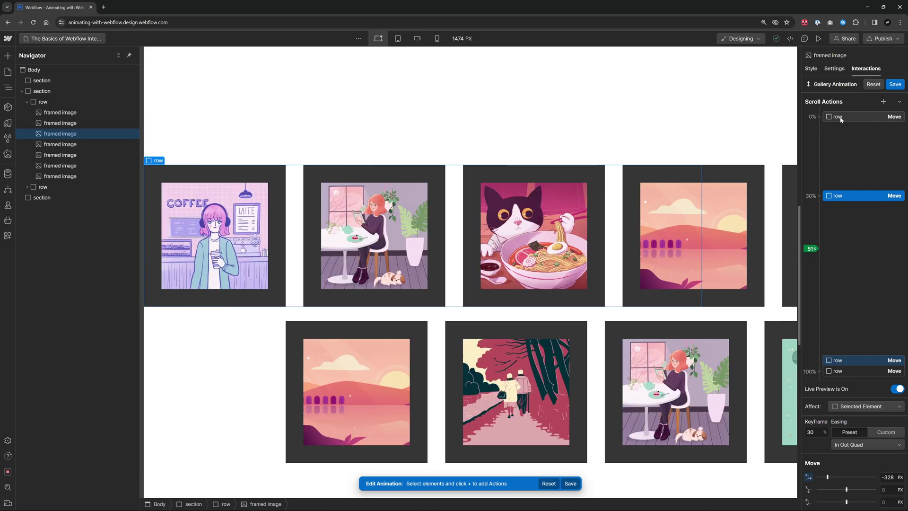
pyautogui.moveTo(841, 119); pyautogui.dragTo(842, 204)
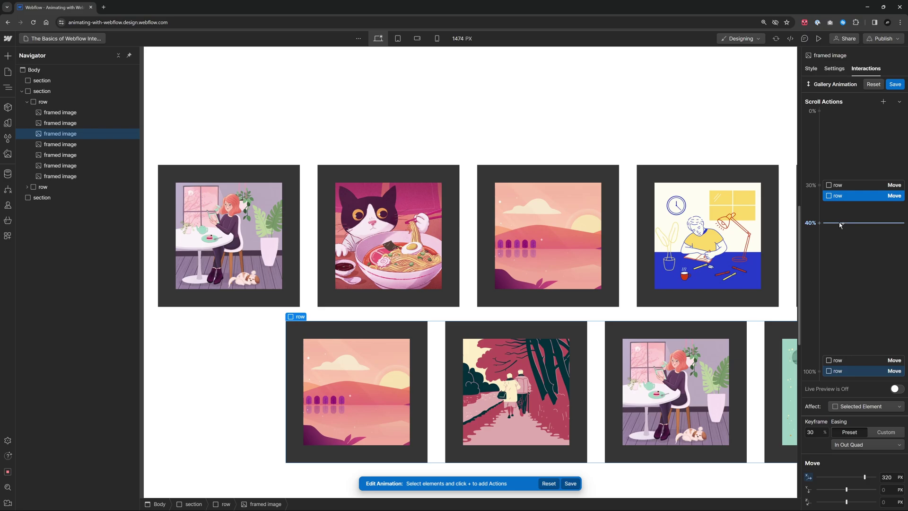
pyautogui.click(851, 186)
pyautogui.moveTo(848, 196); pyautogui.dragTo(847, 117)
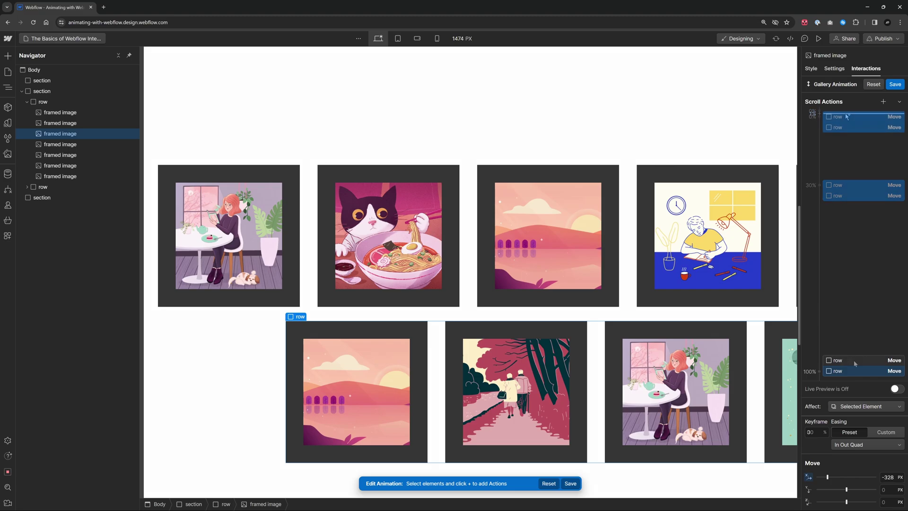
# Try selecting Move actions together across the 0% and 100% keyframes, and clear the action selection.
pyautogui.click(853, 360)
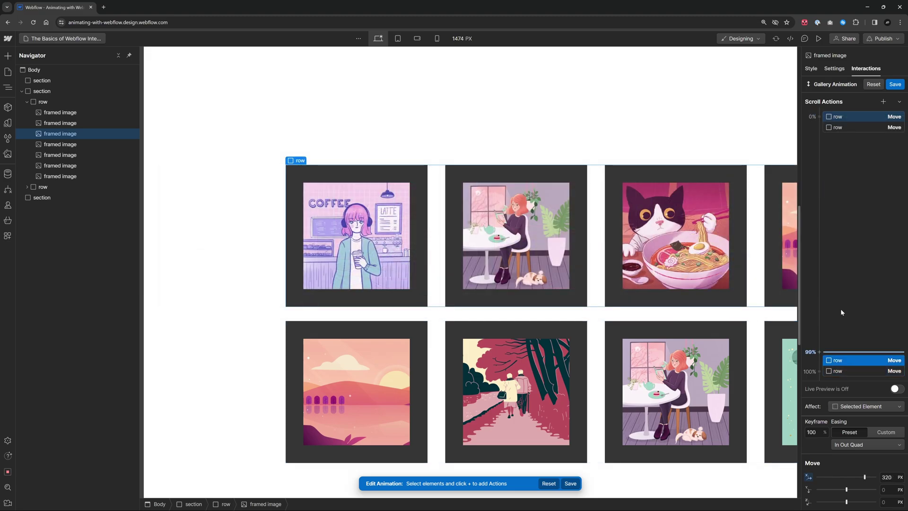
pyautogui.keyDown('shift'); pyautogui.click(853, 126); pyautogui.keyUp('shift')
pyautogui.keyDown('shift'); pyautogui.click(850, 371); pyautogui.keyUp('shift')
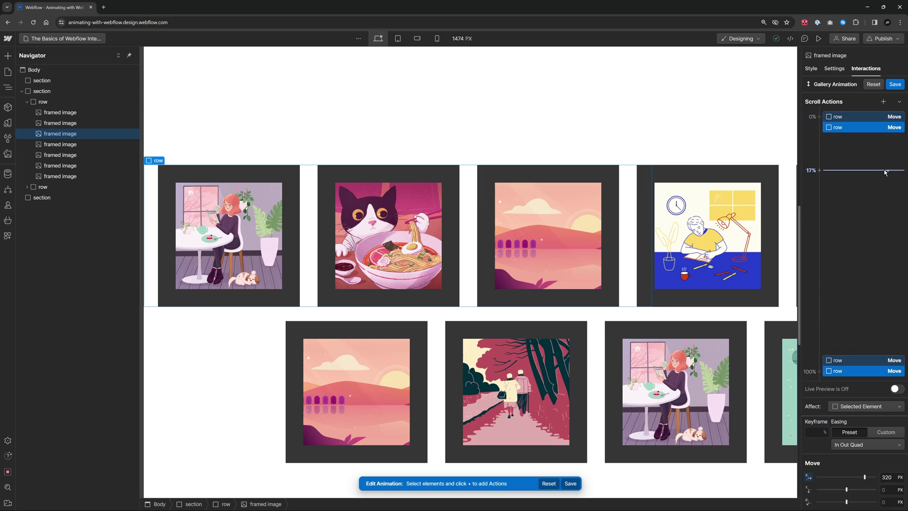
pyautogui.click(852, 118)
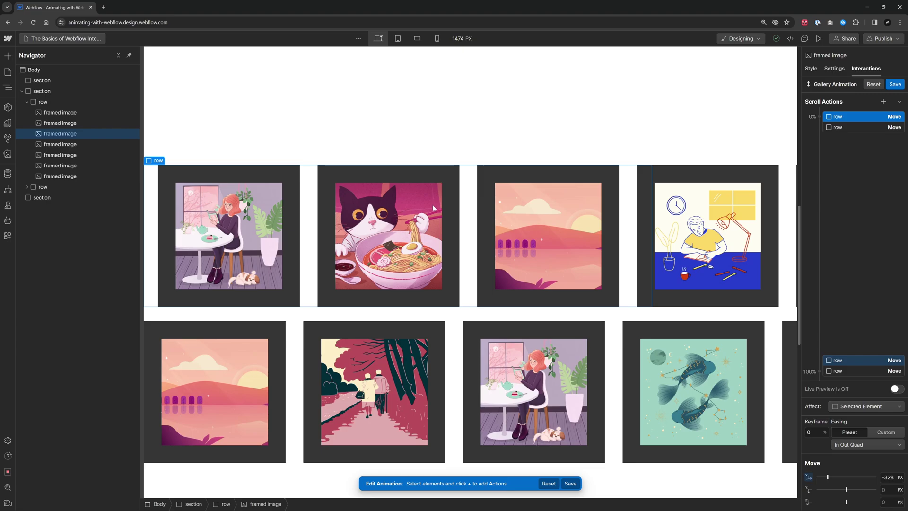
pyautogui.press('Escape')
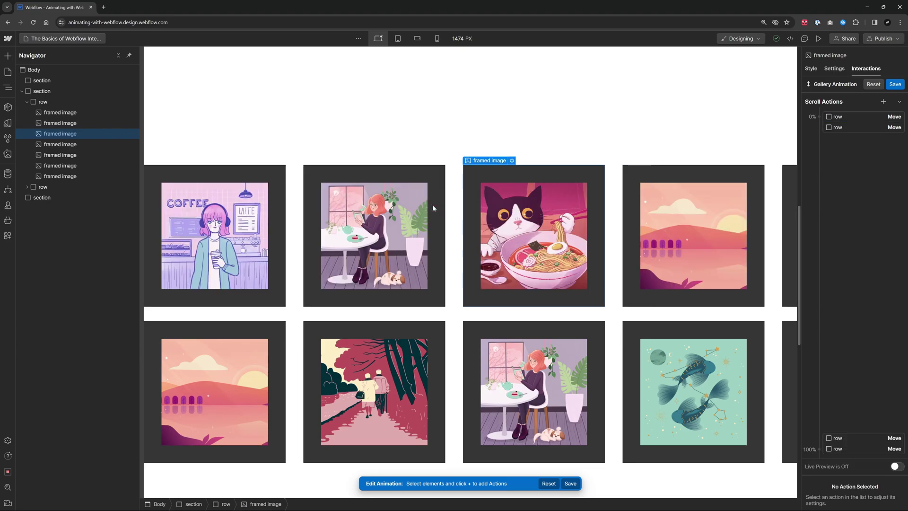
# Add two Opacity actions to the upper row: 51% opacity at the 50% keyframe and 100% opacity at the 0% keyframe.
pyautogui.click(457, 201)
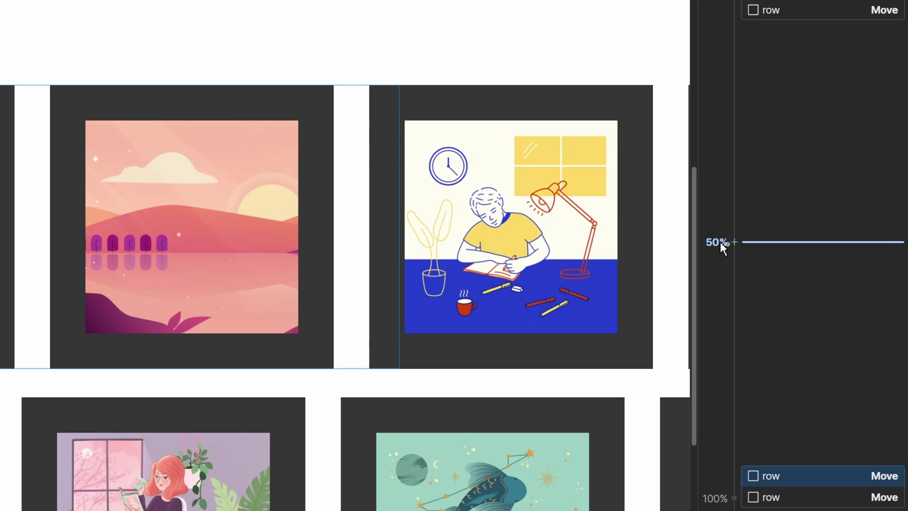
pyautogui.click(720, 242)
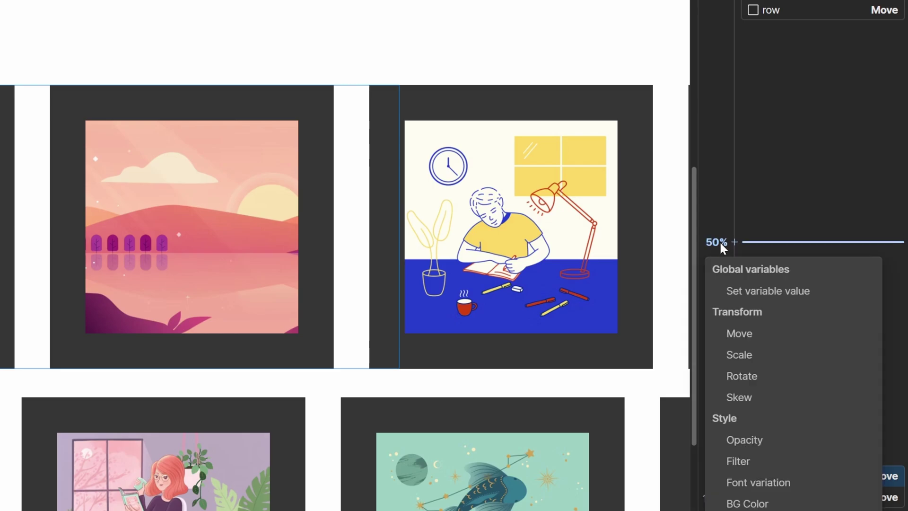
pyautogui.click(758, 439)
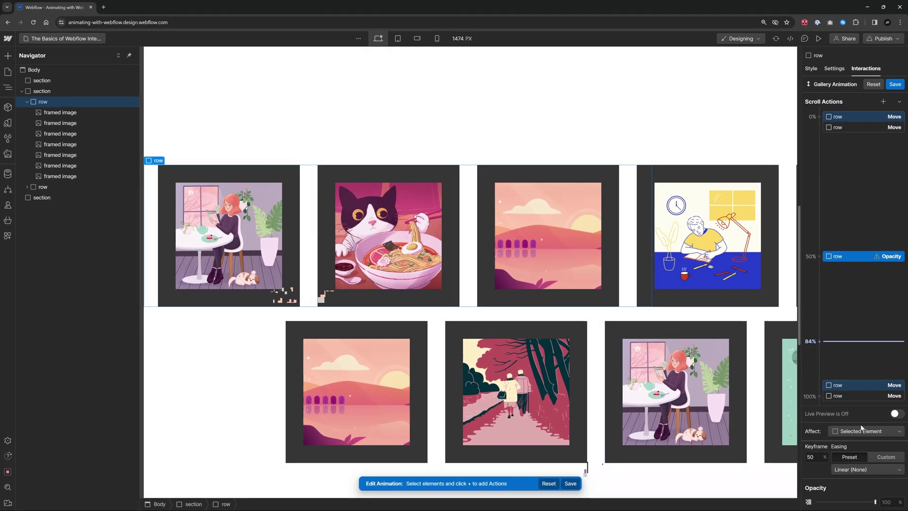
pyautogui.moveTo(875, 502); pyautogui.dragTo(846, 502)
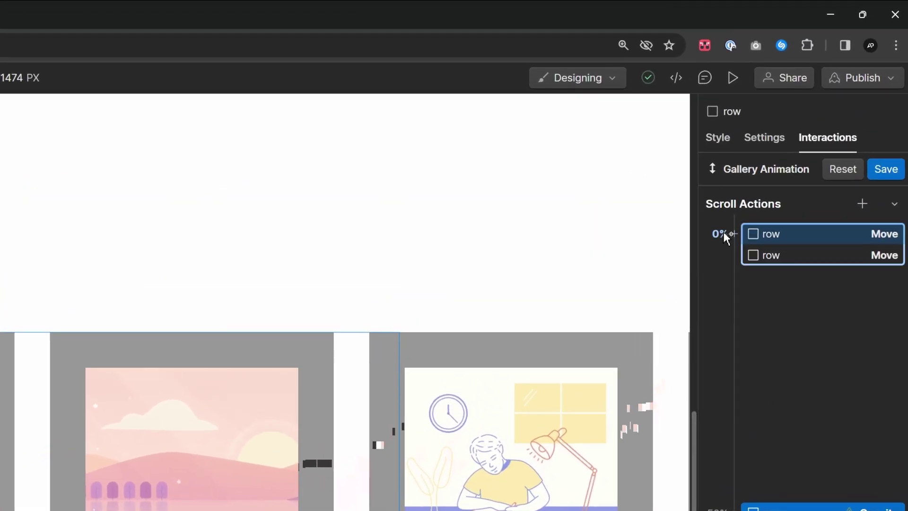
pyautogui.click(724, 233)
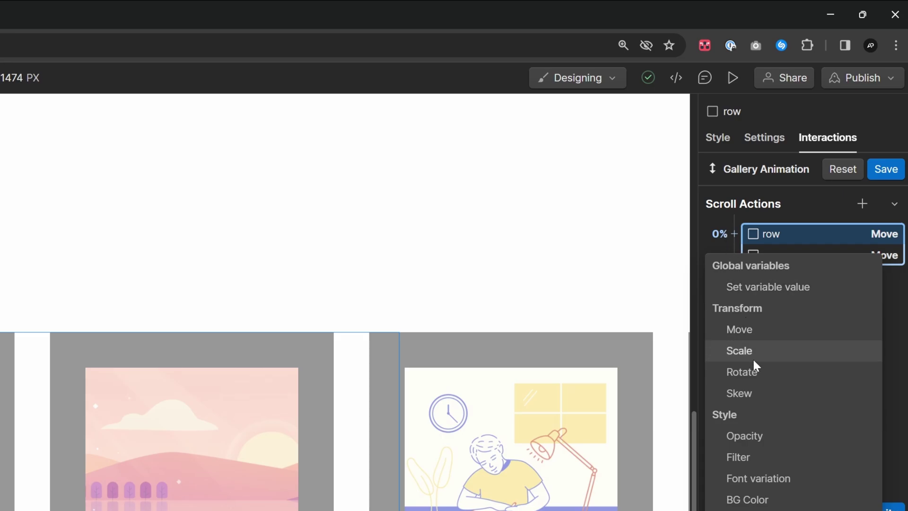
pyautogui.click(757, 435)
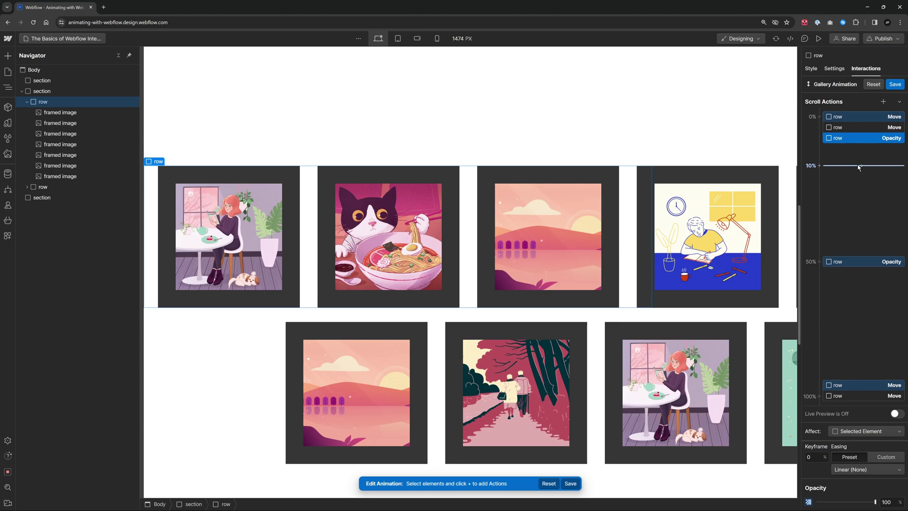
# Preview the upper row's fade with Live Preview, and add a 100% Opacity action for that row at the 72% keyframe.
pyautogui.click(897, 413)
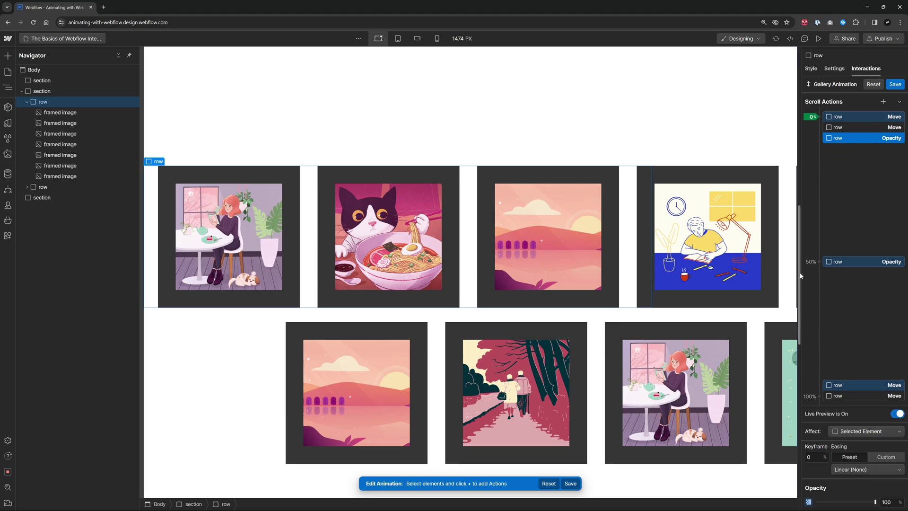
pyautogui.moveTo(800, 275)
pyautogui.mouseDown()
pyautogui.moveTo(792, 94)
pyautogui.moveTo(819, 327)
pyautogui.moveTo(819, 272)
pyautogui.mouseUp()
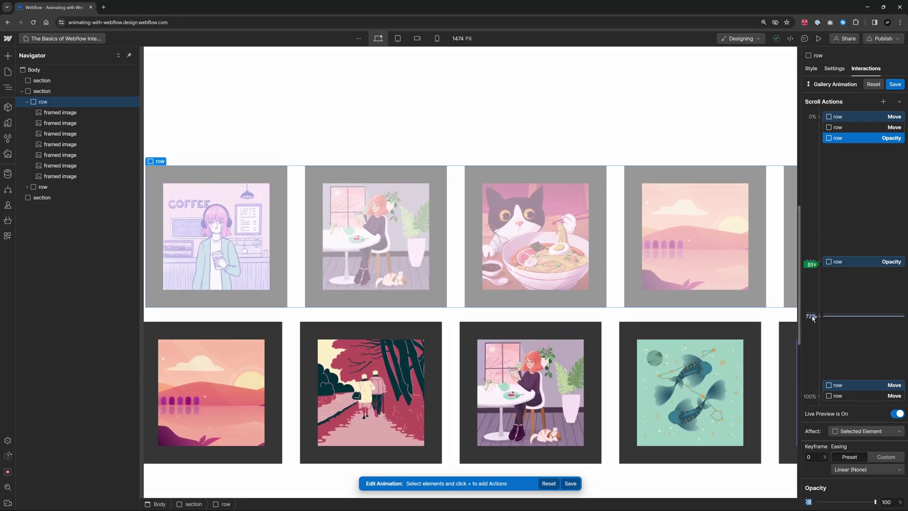
pyautogui.click(814, 317)
pyautogui.click(838, 415)
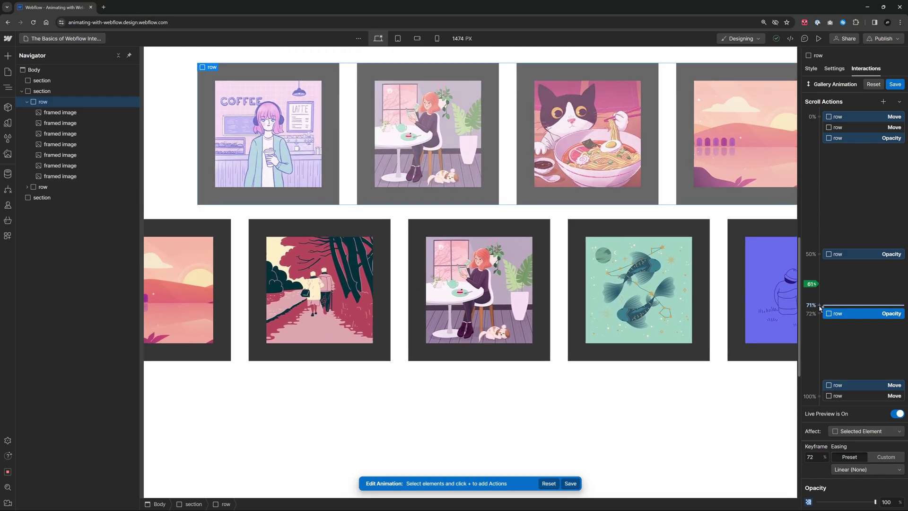
# Delete the upper row's Opacity actions at the 50%, 72% and 0% keyframes.
pyautogui.click(852, 253)
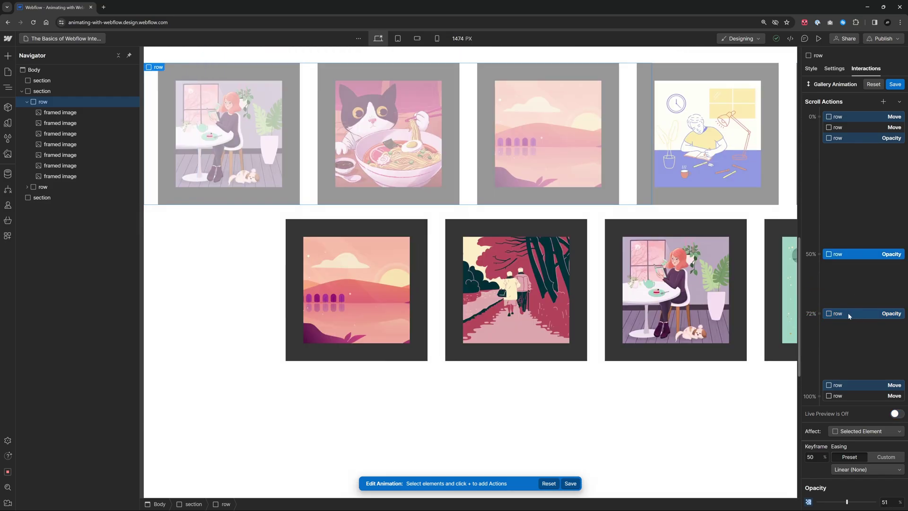
pyautogui.keyDown('shift'); pyautogui.click(853, 314); pyautogui.keyUp('shift')
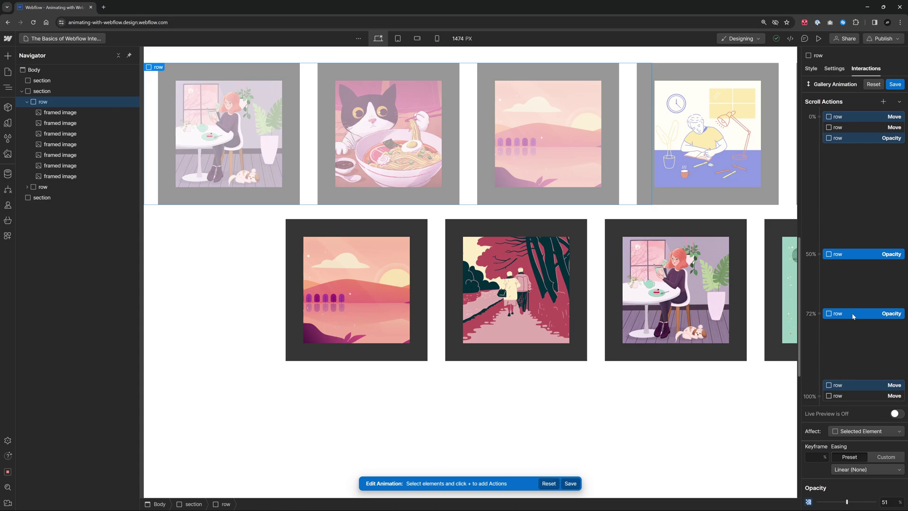
pyautogui.press('Delete')
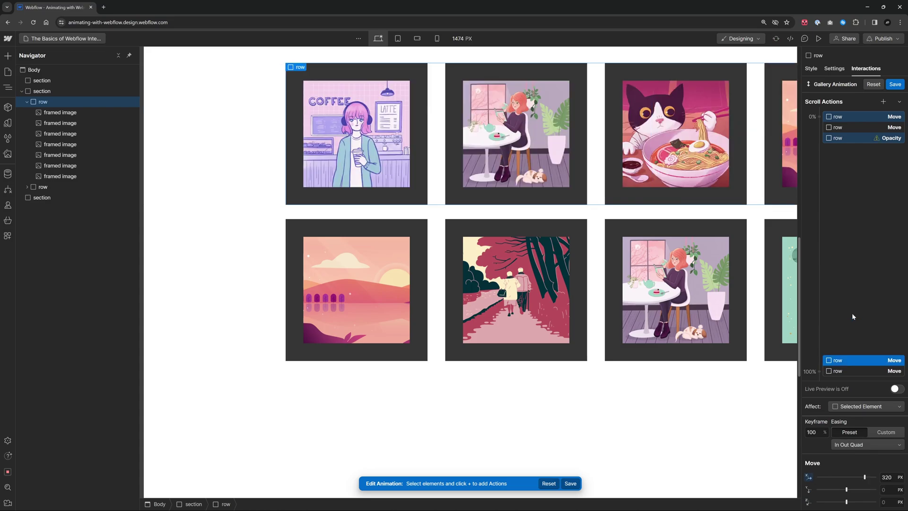
pyautogui.click(846, 137)
pyautogui.press('Delete')
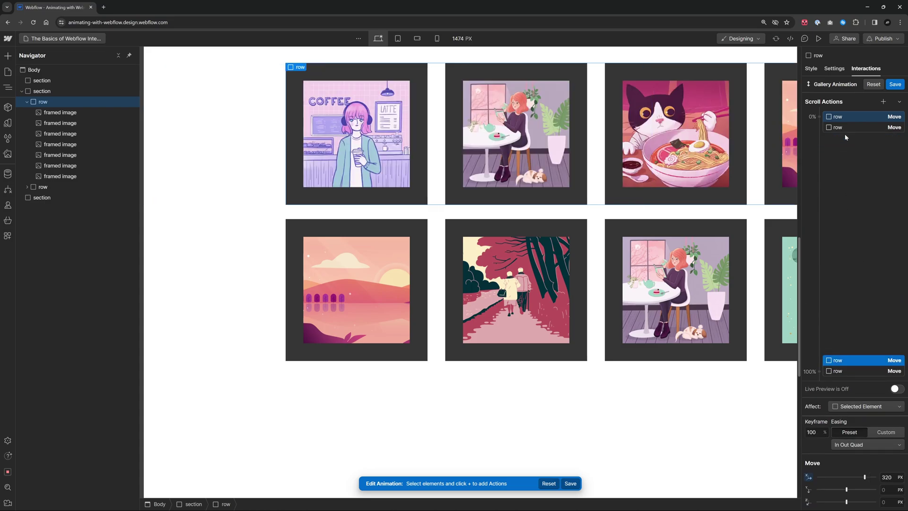
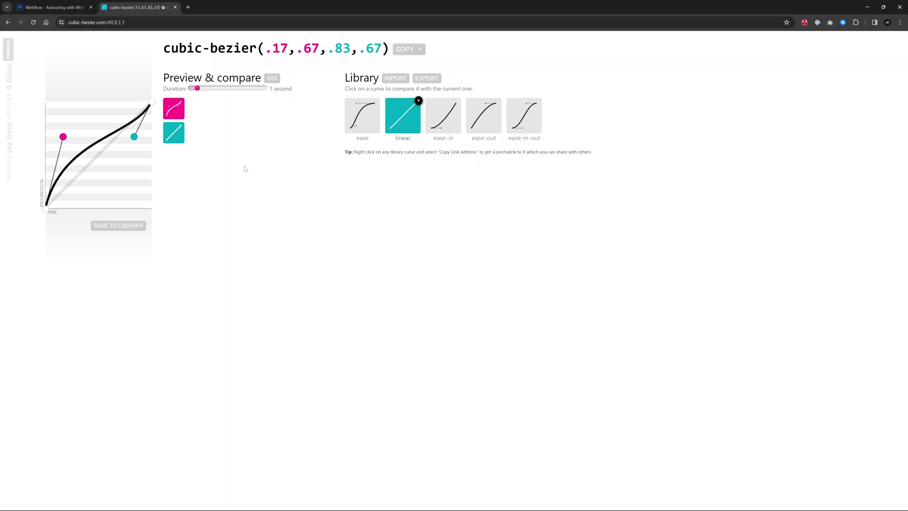
# On cubic-bezier.com, enlarge the page and play the comparison of the .17,.67,.83,.67 curve against linear.
pyautogui.hotkey('ctrl', '+')
pyautogui.hotkey('ctrl', '+')
pyautogui.hotkey('ctrl', '+')
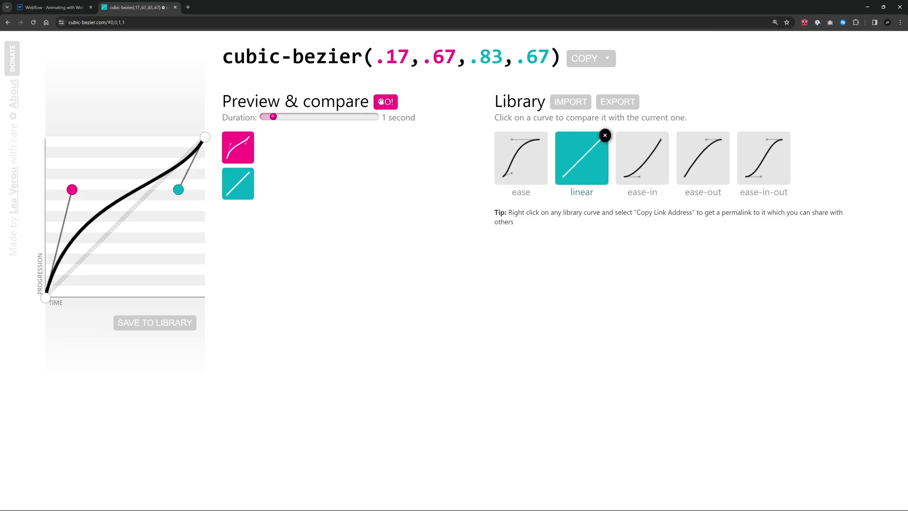
pyautogui.click(383, 103)
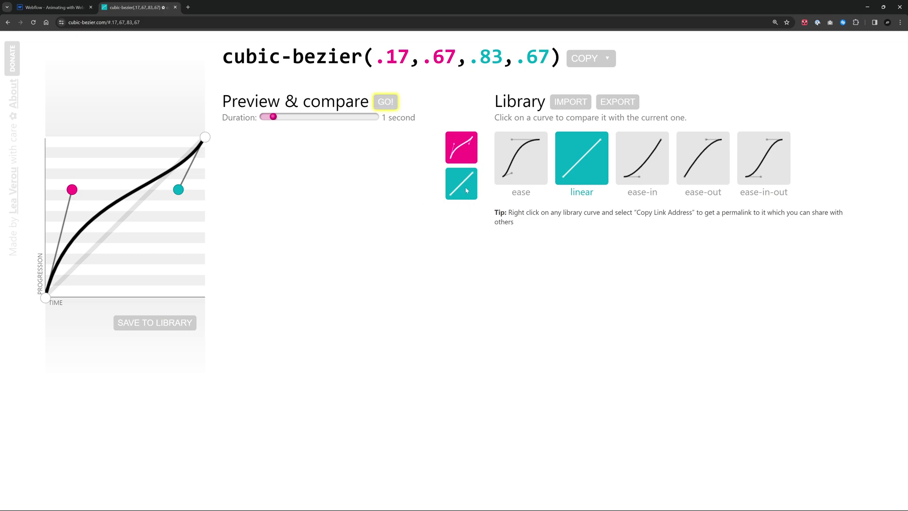
# Replay the current comparison, reshape the custom curve to .12,.53,.93,.5, and play it against linear.
pyautogui.click(386, 103)
pyautogui.click(387, 103)
pyautogui.moveTo(72, 189); pyautogui.dragTo(64, 211)
pyautogui.moveTo(178, 190); pyautogui.dragTo(217, 219)
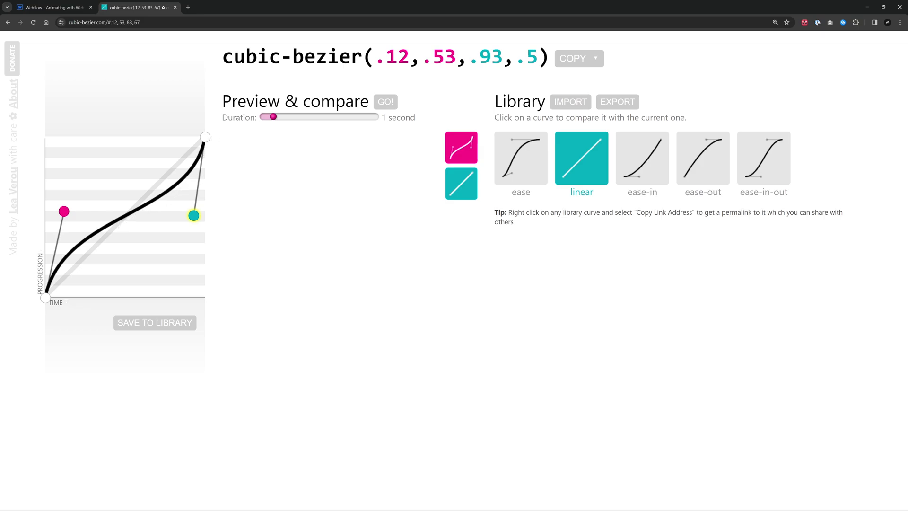
pyautogui.click(387, 102)
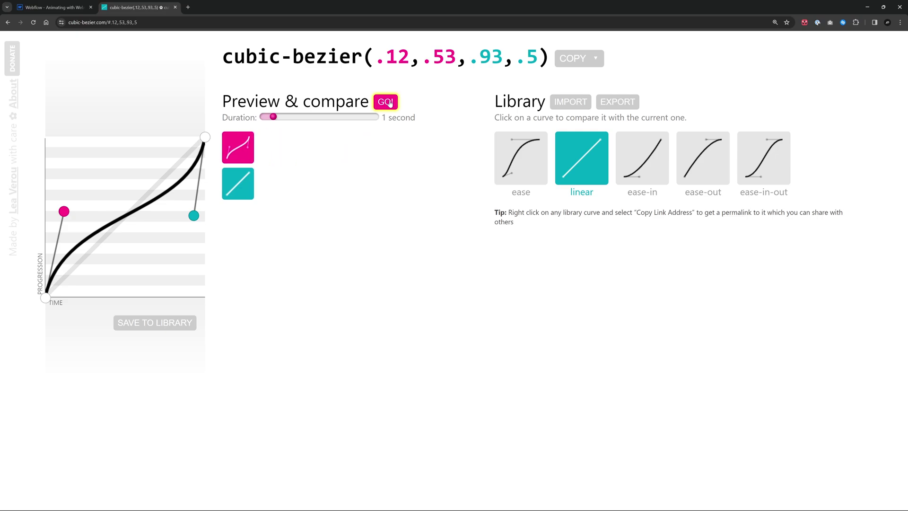
pyautogui.click(389, 103)
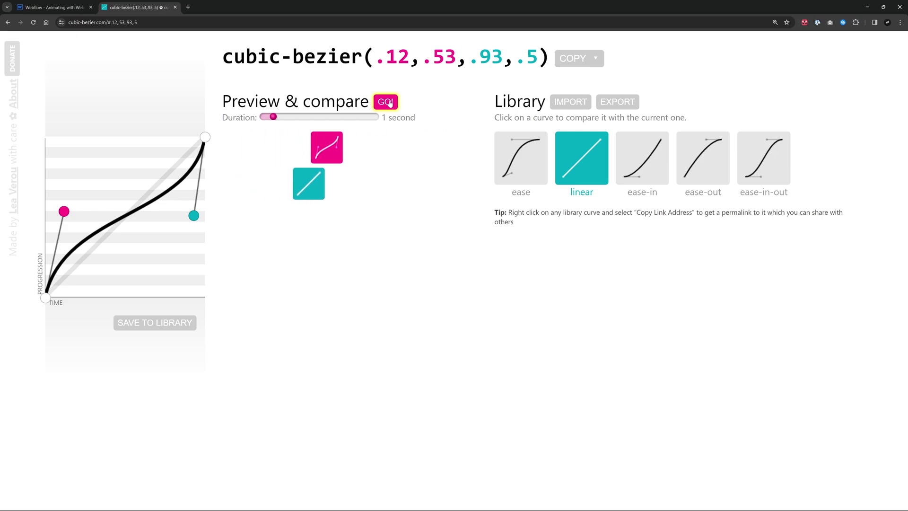
# Reshape the custom curve to .12,.53,1,-0.33 and then .08,.43,1,-0.33, playing the comparison against linear for each.
pyautogui.moveTo(194, 216); pyautogui.dragTo(229, 353)
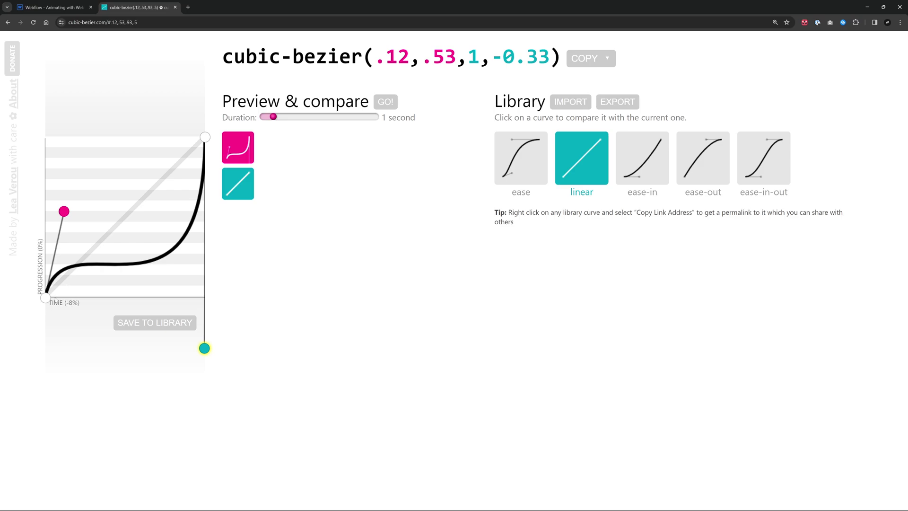
pyautogui.click(385, 102)
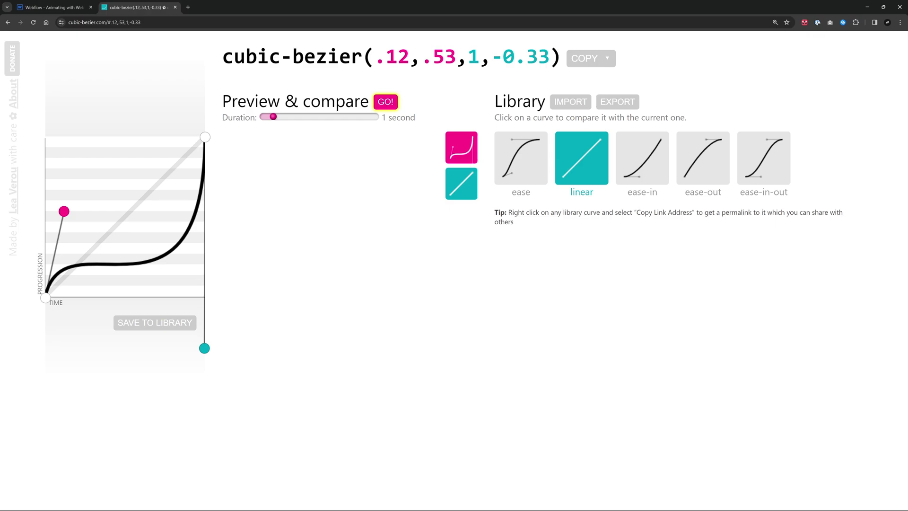
pyautogui.moveTo(64, 212)
pyautogui.mouseDown()
pyautogui.moveTo(46, 225)
pyautogui.moveTo(79, 248)
pyautogui.moveTo(59, 228)
pyautogui.mouseUp()
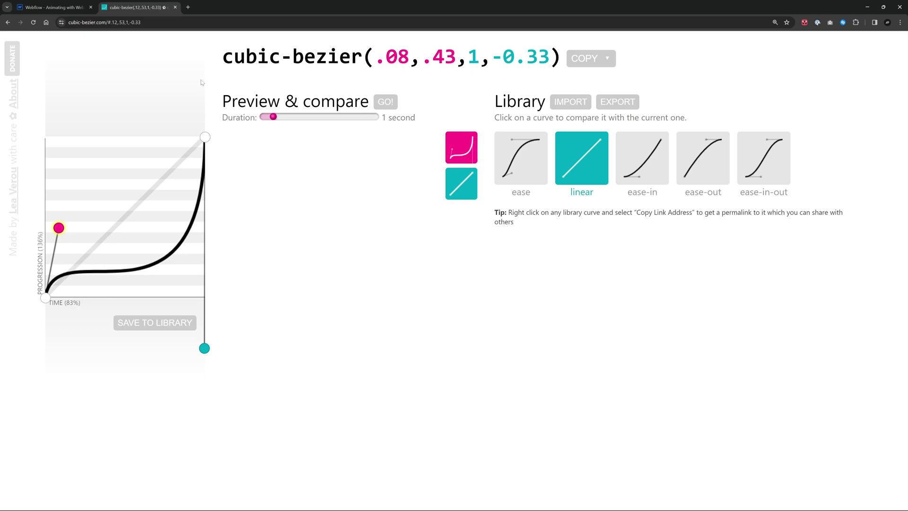
pyautogui.click(390, 103)
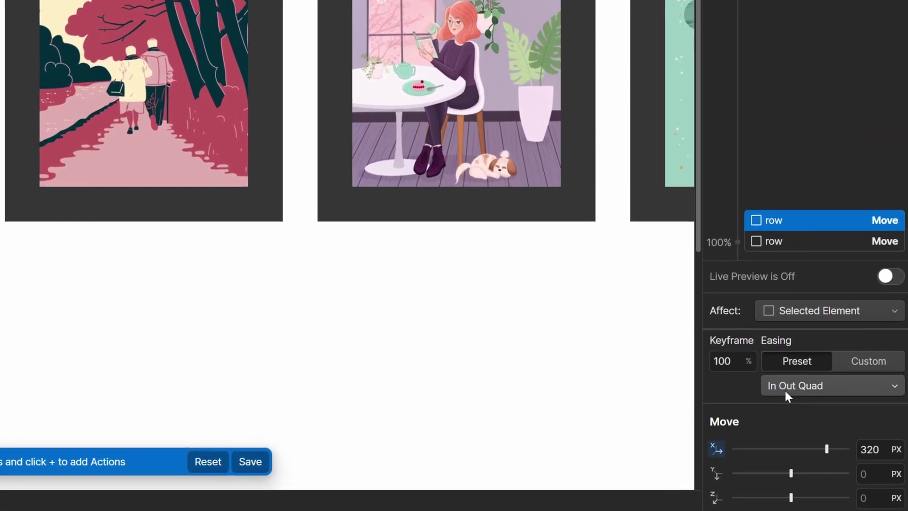
# In Webflow, examine the easing presets available for the two rows' Move actions at the 100% keyframe.
pyautogui.click(852, 445)
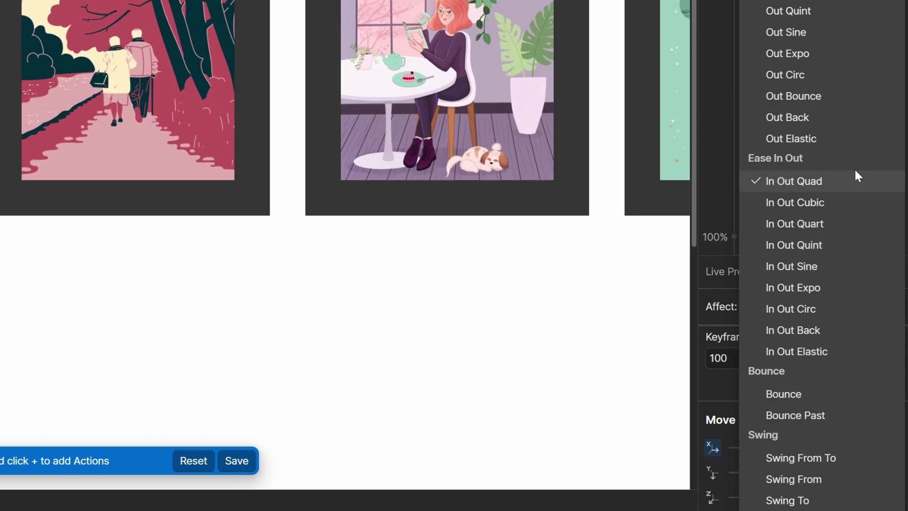
pyautogui.click(860, 289)
pyautogui.click(812, 234)
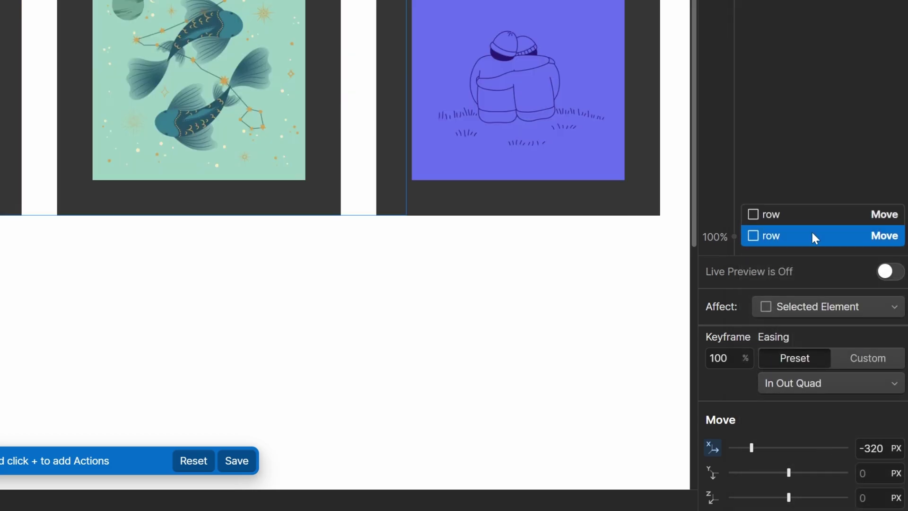
pyautogui.click(814, 212)
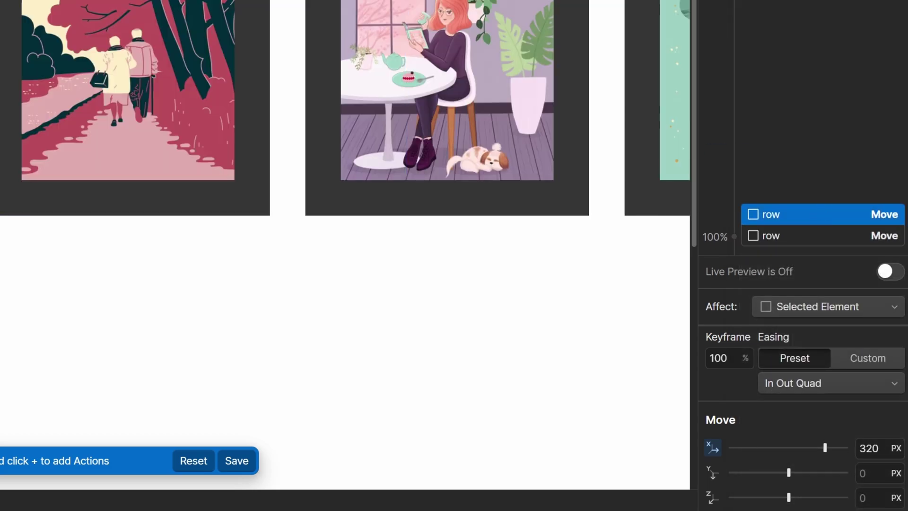
pyautogui.click(820, 379)
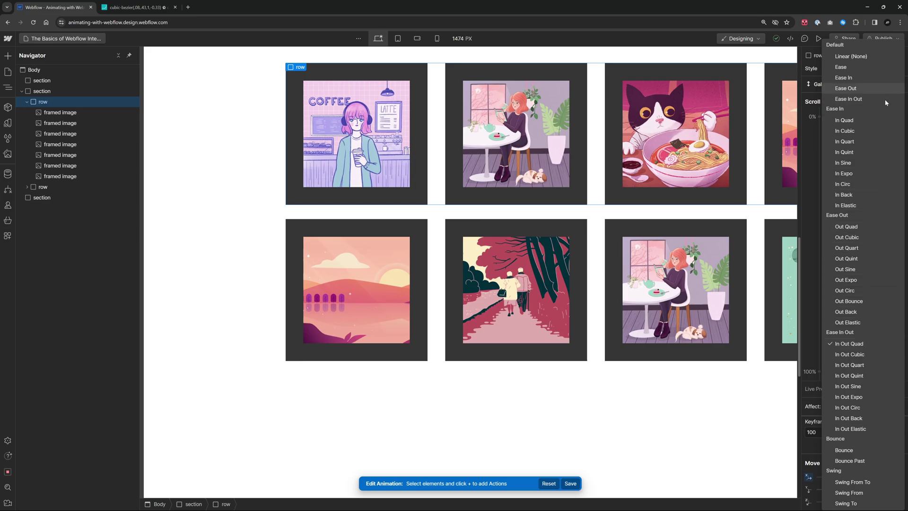
pyautogui.click(810, 446)
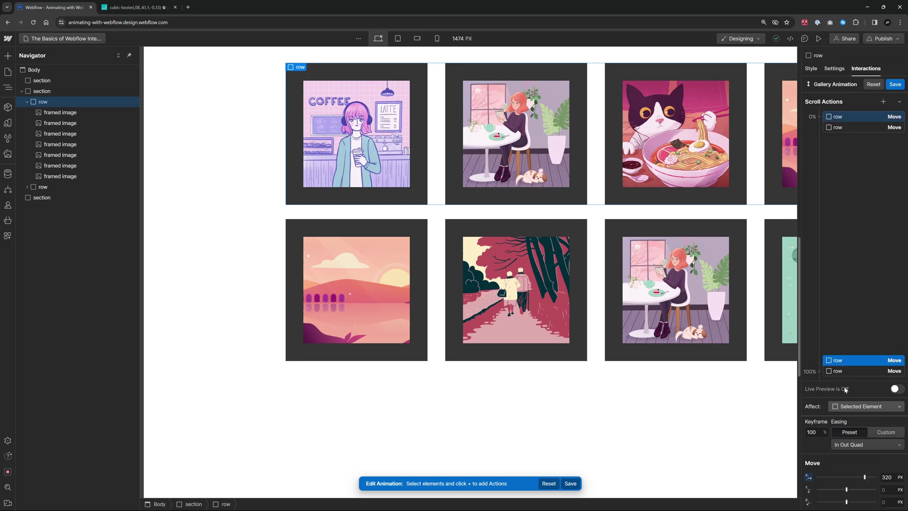
# Set the easing of both rows' Move actions at the 100% keyframe to In Out Elastic and save the Gallery Animation.
pyautogui.click(856, 360)
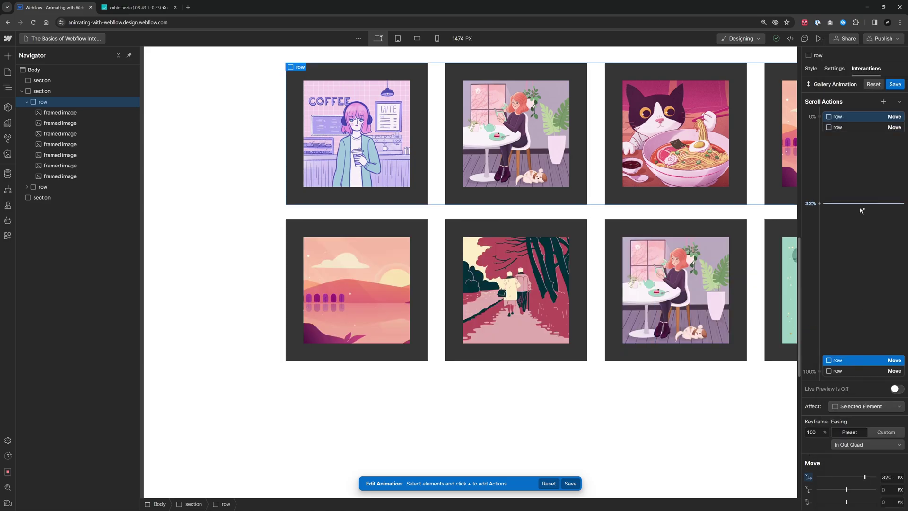
pyautogui.keyDown('shift'); pyautogui.click(850, 369); pyautogui.keyUp('shift')
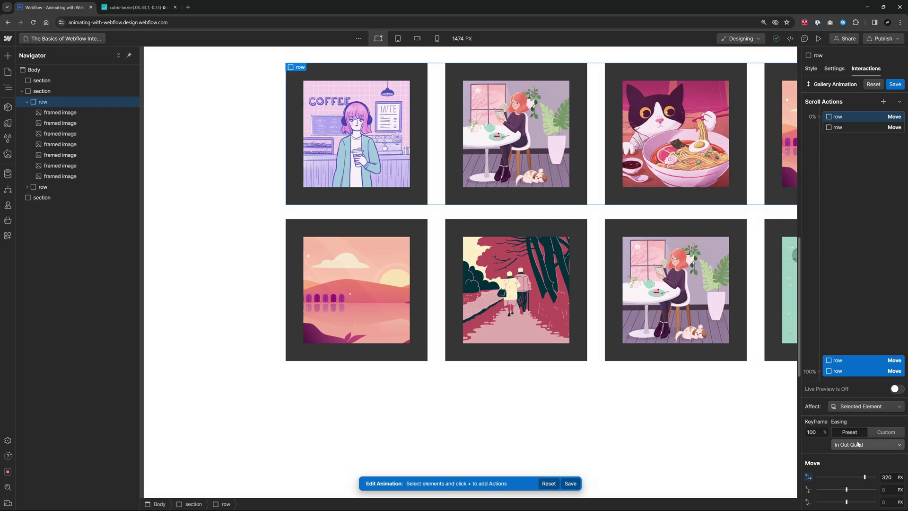
pyautogui.click(857, 445)
pyautogui.click(850, 354)
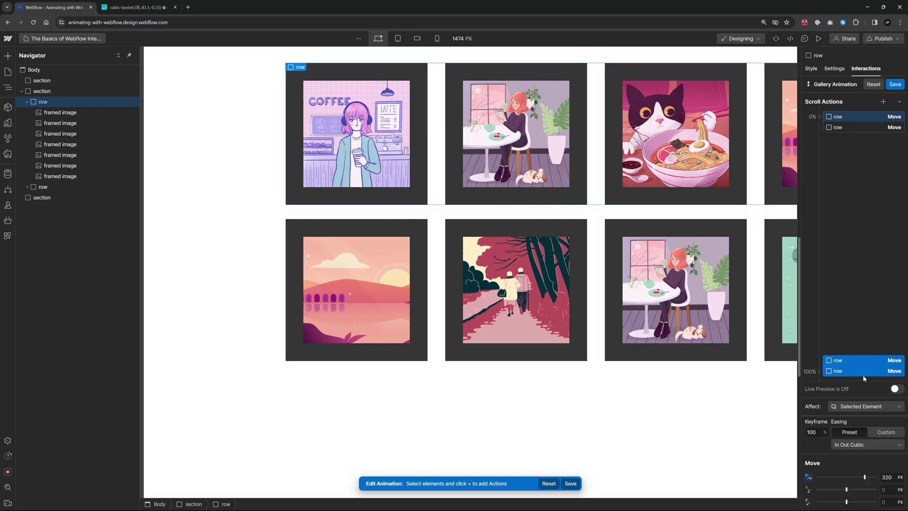
pyautogui.click(843, 446)
pyautogui.click(844, 450)
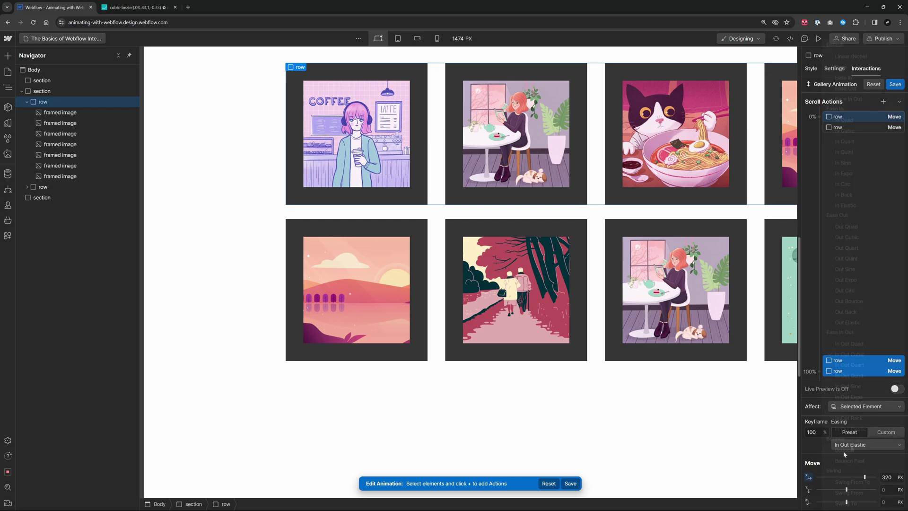
pyautogui.click(896, 85)
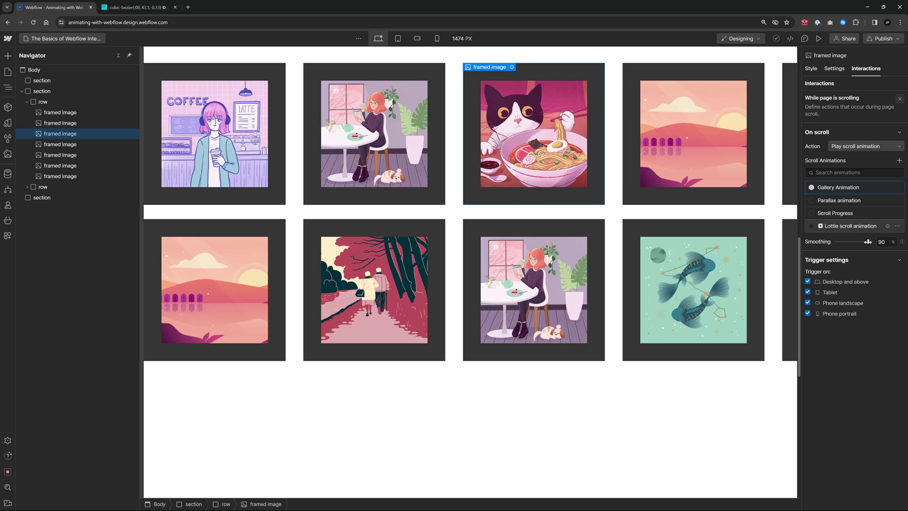
# Set the scroll interaction's Smoothing to 0% and preview the page, scrolling up and down past the gallery rows.
pyautogui.moveTo(868, 242); pyautogui.dragTo(827, 241)
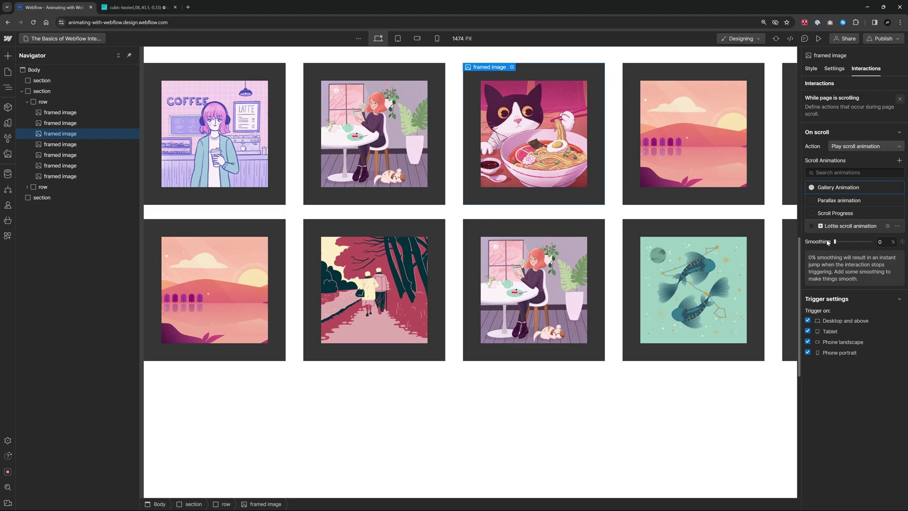
pyautogui.click(820, 39)
pyautogui.scroll(5, 810, 224)
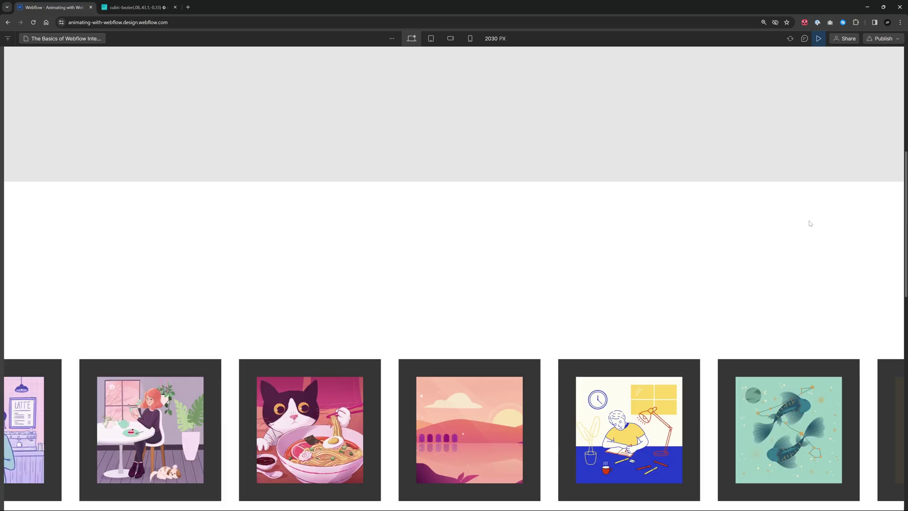
pyautogui.scroll(-5, 810, 223)
pyautogui.scroll(4, 810, 223)
pyautogui.scroll(-5, 810, 223)
pyautogui.scroll(4, 810, 223)
pyautogui.scroll(-5, 810, 223)
pyautogui.scroll(4, 810, 223)
pyautogui.scroll(-4, 810, 223)
pyautogui.scroll(4, 810, 223)
pyautogui.scroll(-4, 810, 223)
pyautogui.scroll(5, 809, 223)
pyautogui.scroll(4, 882, 211)
pyautogui.scroll(-4, 882, 210)
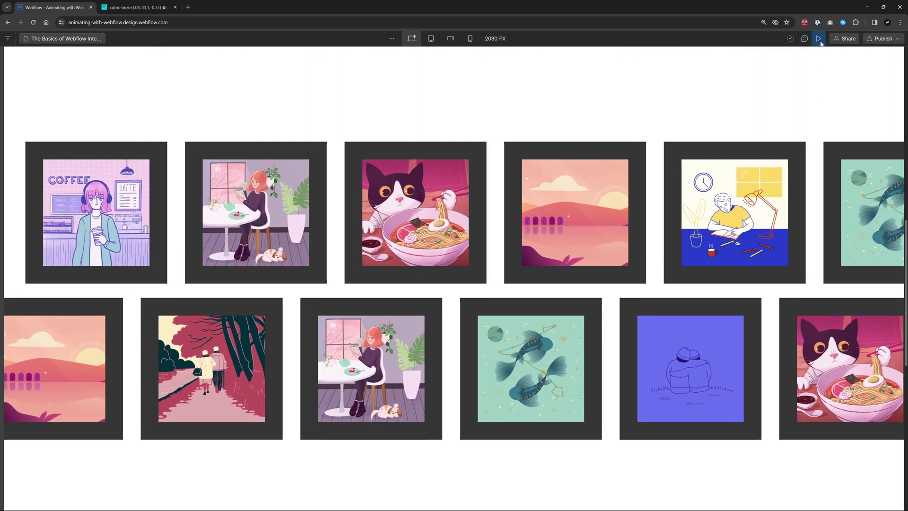
pyautogui.click(819, 40)
# Set the scroll interaction's Smoothing to 100% and preview how the gallery rows move while scrolling.
pyautogui.moveTo(837, 243); pyautogui.dragTo(890, 248)
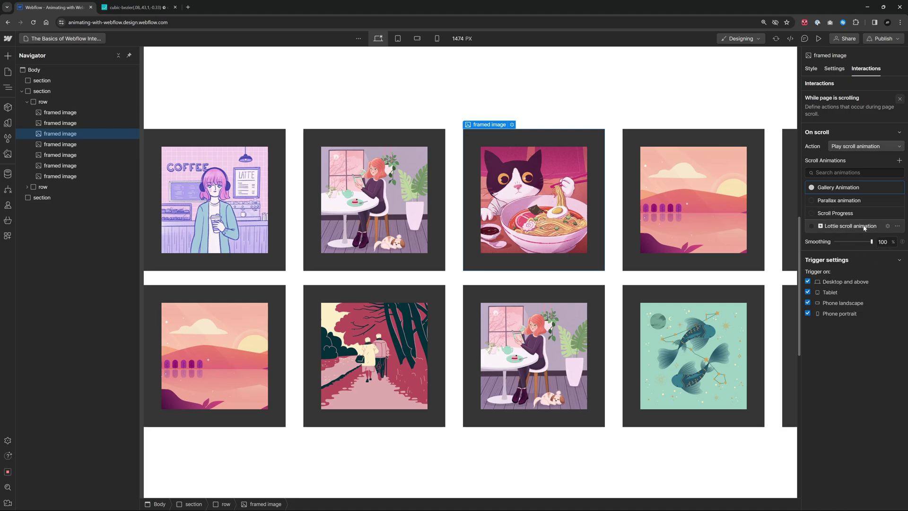
pyautogui.click(819, 40)
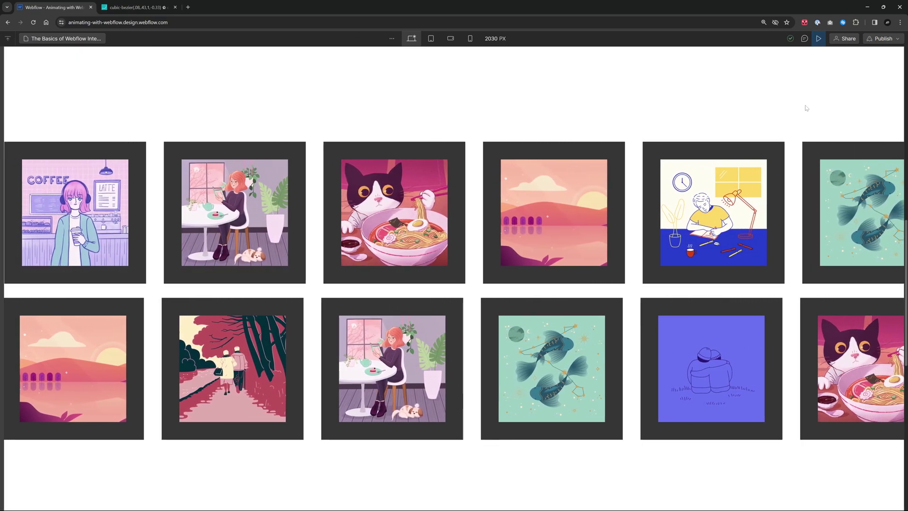
pyautogui.scroll(1, 807, 109)
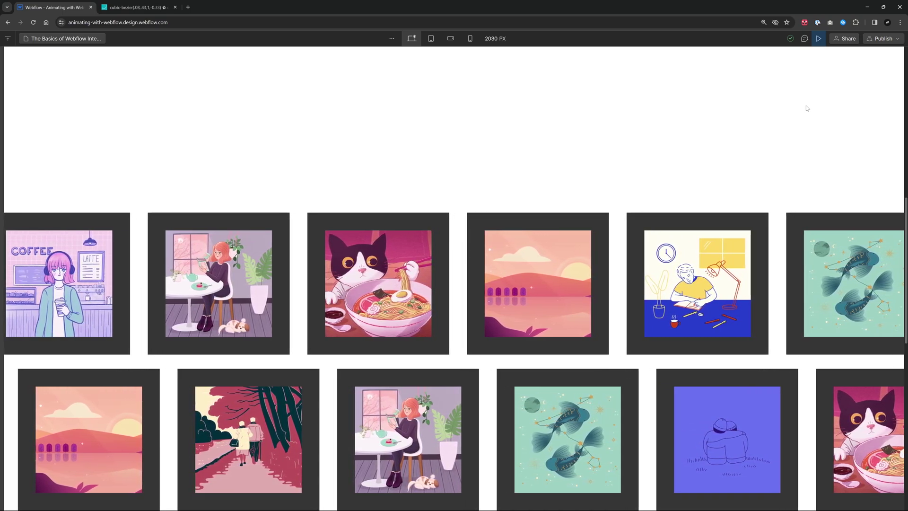
pyautogui.scroll(-1, 807, 108)
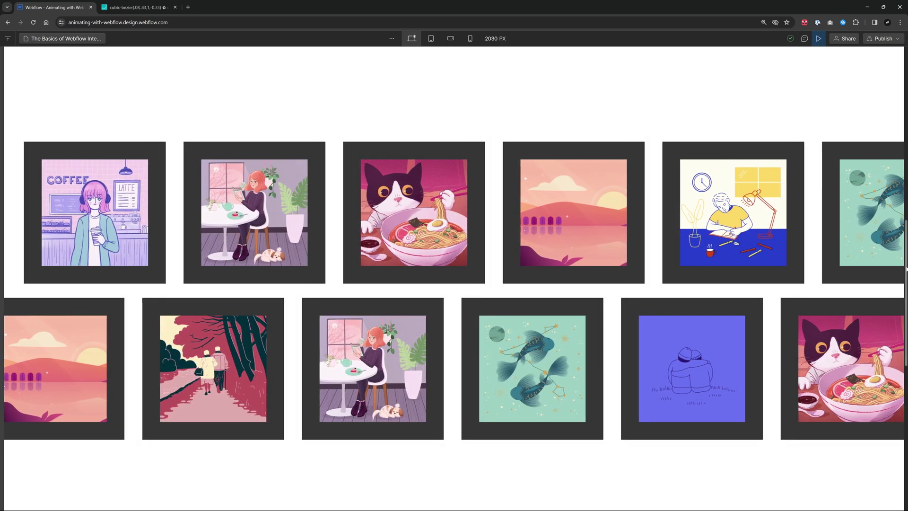
pyautogui.scroll(3, 454, 283)
pyautogui.scroll(-4, 903, 272)
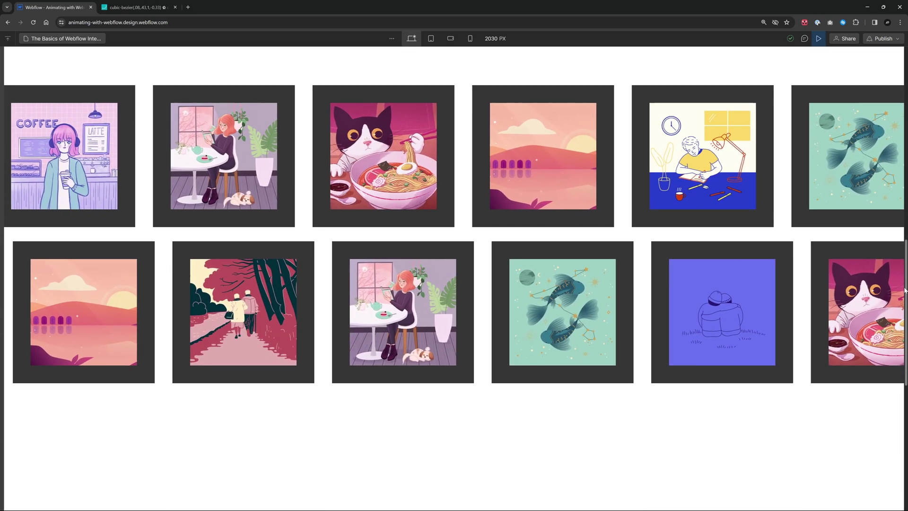
pyautogui.scroll(4, 902, 272)
pyautogui.scroll(-3, 903, 272)
pyautogui.moveTo(903, 272); pyautogui.dragTo(903, 242)
pyautogui.click(817, 39)
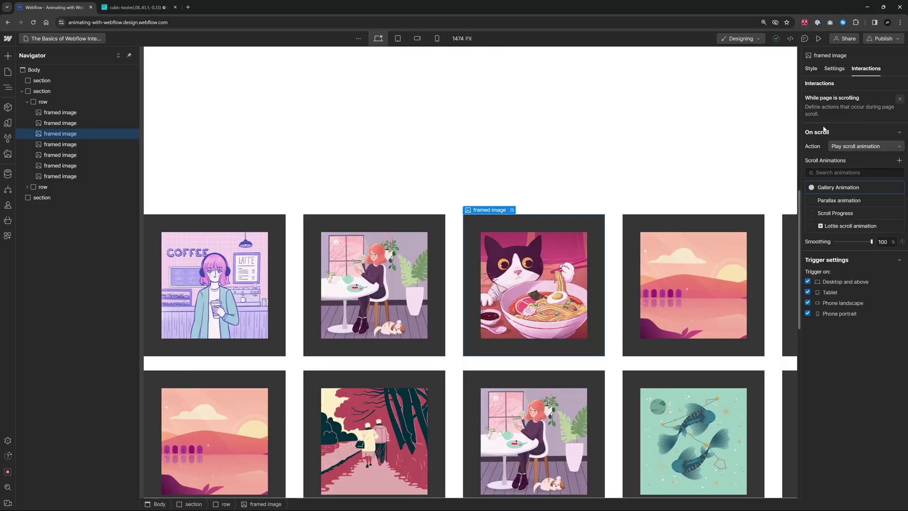
# Set the scroll interaction's Smoothing to 80% and preview the gallery rows' scroll movement.
pyautogui.moveTo(865, 242); pyautogui.dragTo(864, 242)
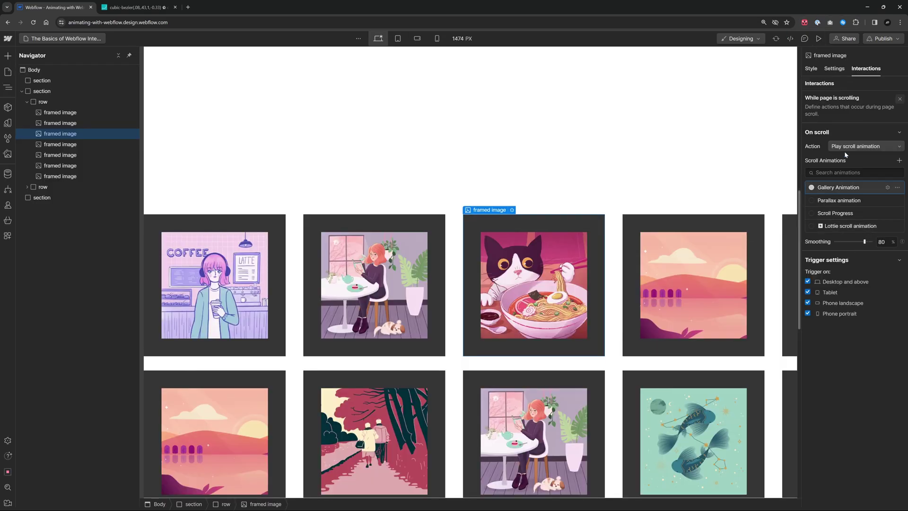
pyautogui.click(819, 38)
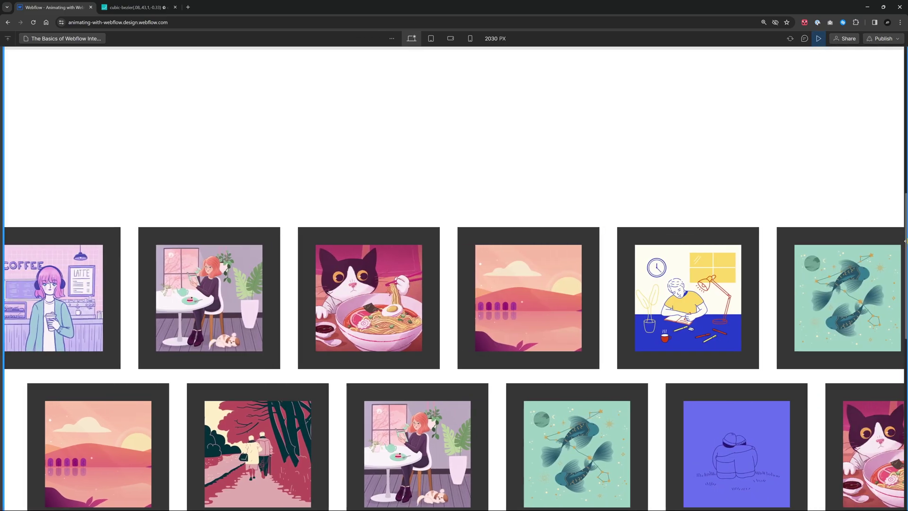
pyautogui.moveTo(906, 242); pyautogui.dragTo(860, 266)
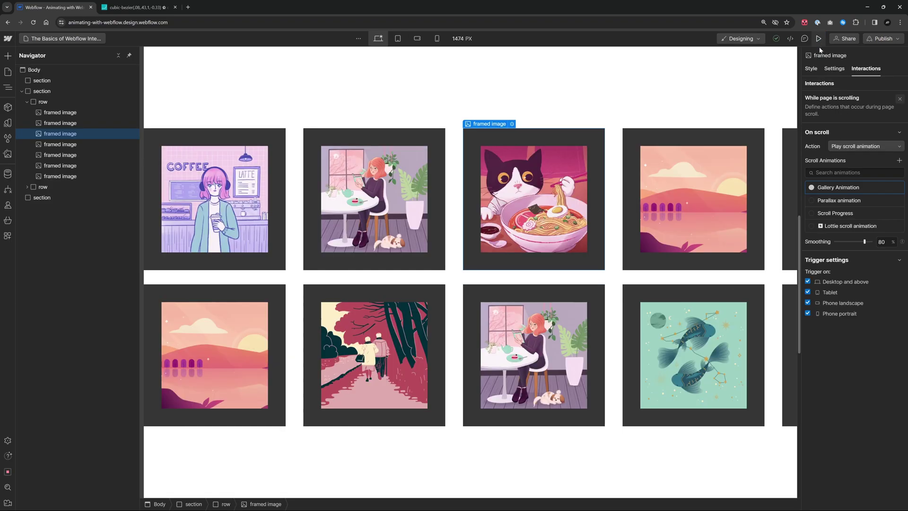
pyautogui.click(821, 38)
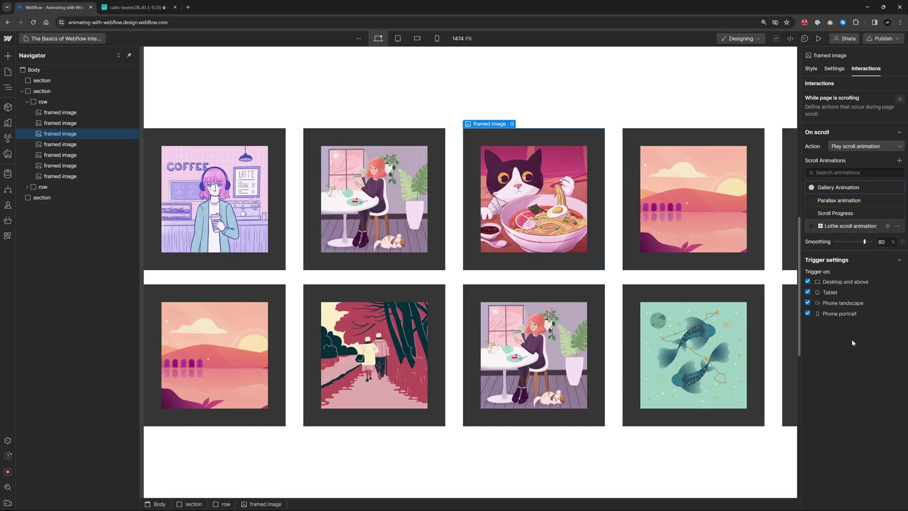
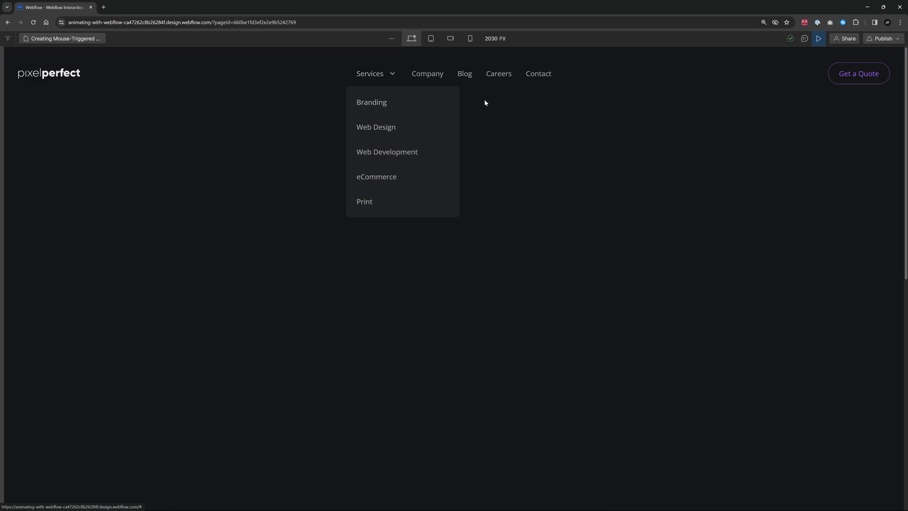
# Exit the preview and add a Mouse click (tap) element trigger to the link-with-submenu element.
pyautogui.click(819, 39)
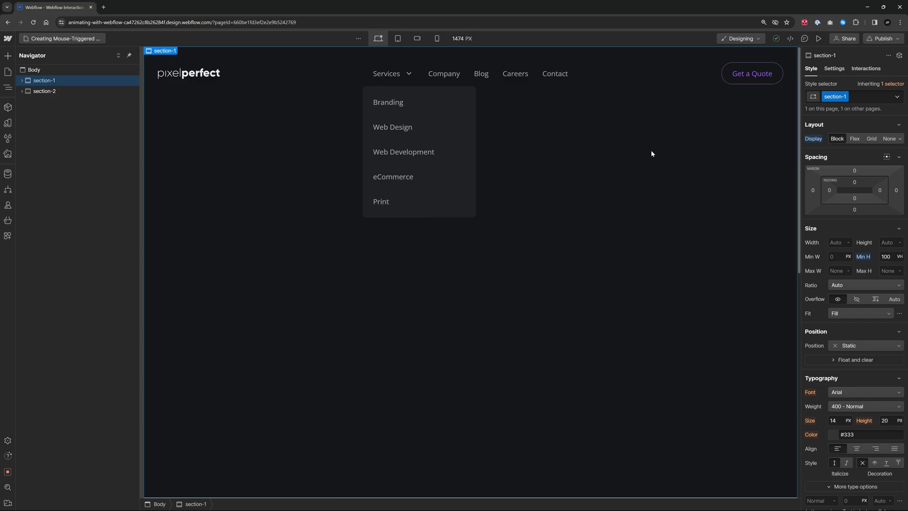
pyautogui.click(402, 84)
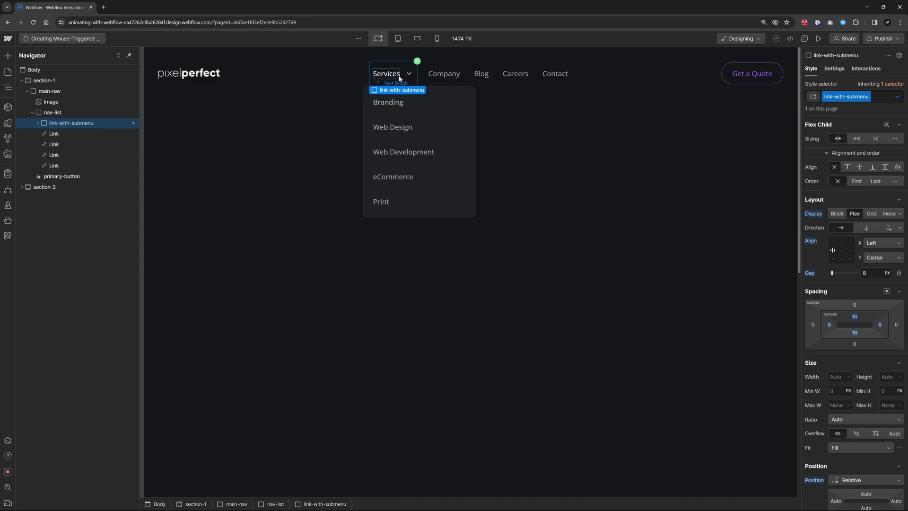
pyautogui.click(874, 70)
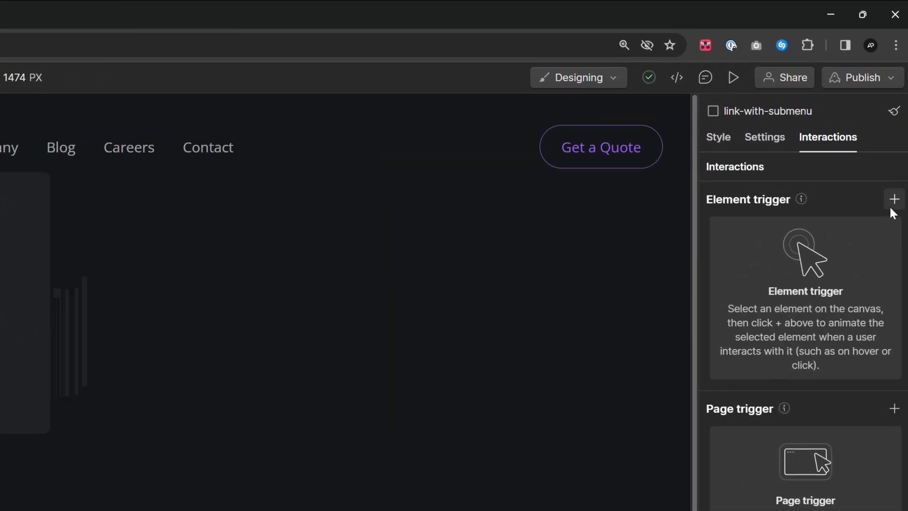
pyautogui.click(899, 100)
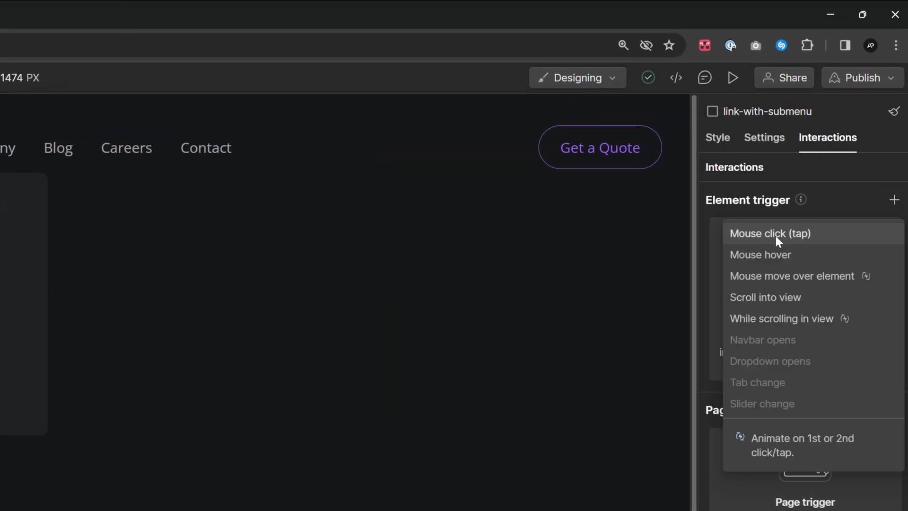
pyautogui.click(810, 234)
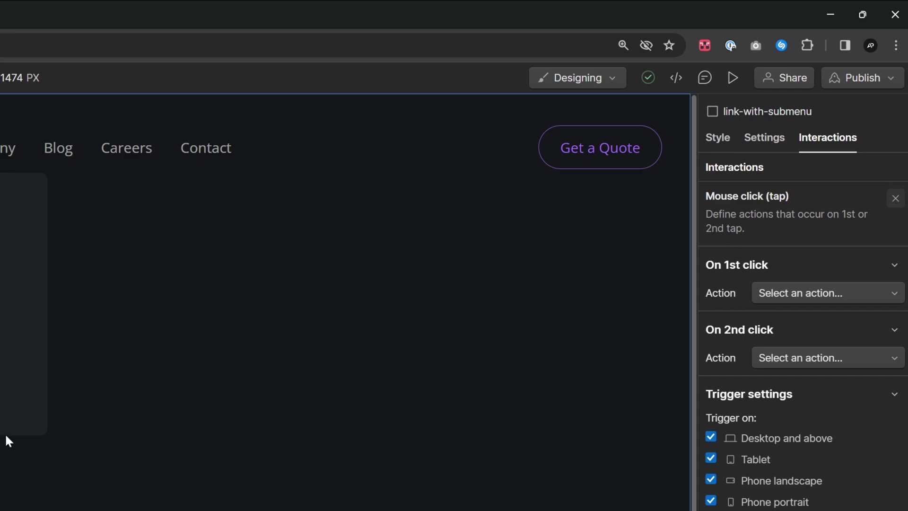
# Set the first-click action to Start an animation and create a timed animation named Show submenu.
pyautogui.click(814, 293)
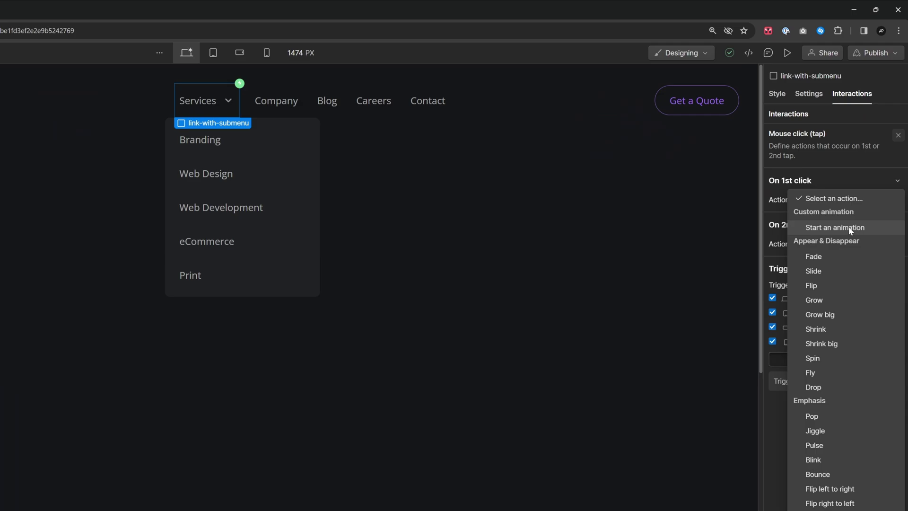
pyautogui.click(848, 227)
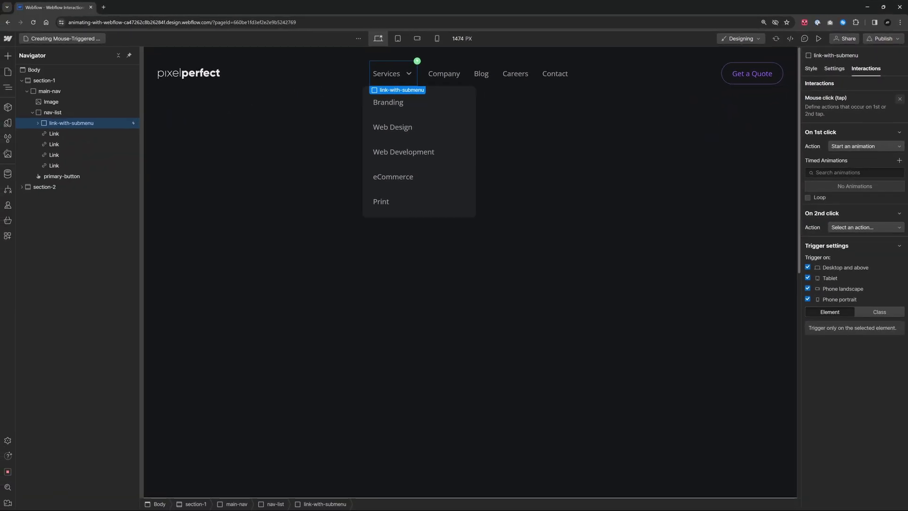
pyautogui.click(900, 161)
pyautogui.write('S')
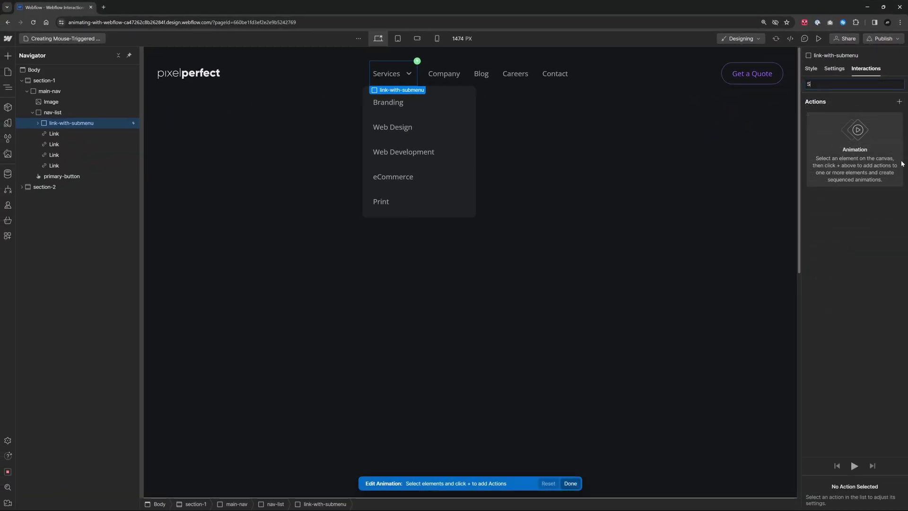
pyautogui.write('how submenu')
pyautogui.press('Return')
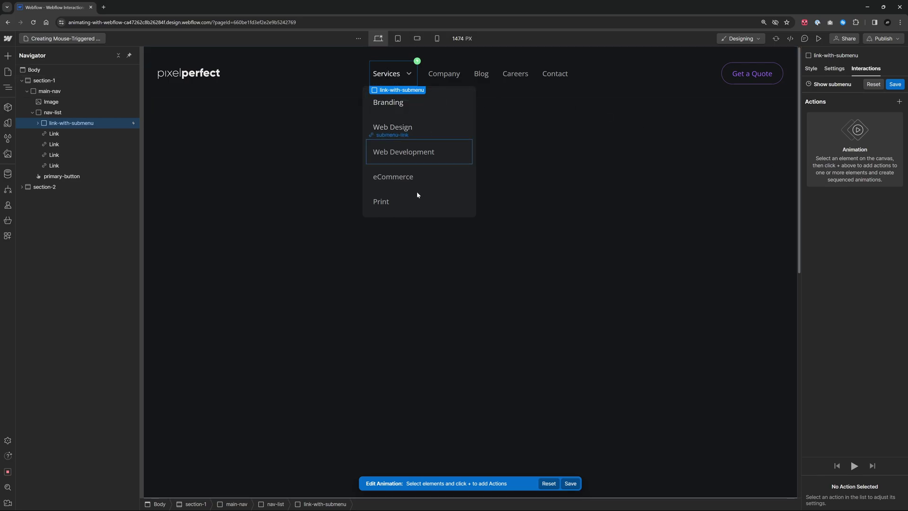
# Add a Hide/Show action for the submenu with Display None and set it as the initial state.
pyautogui.click(450, 87)
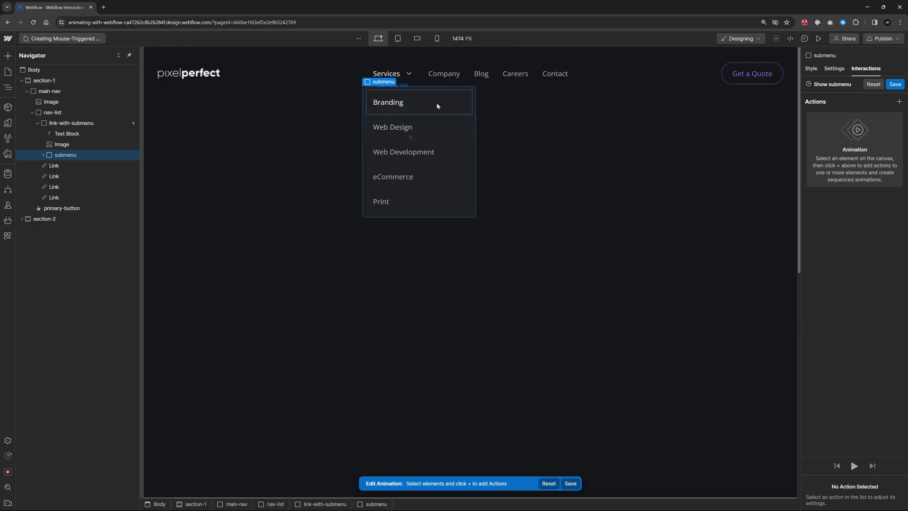
pyautogui.click(900, 102)
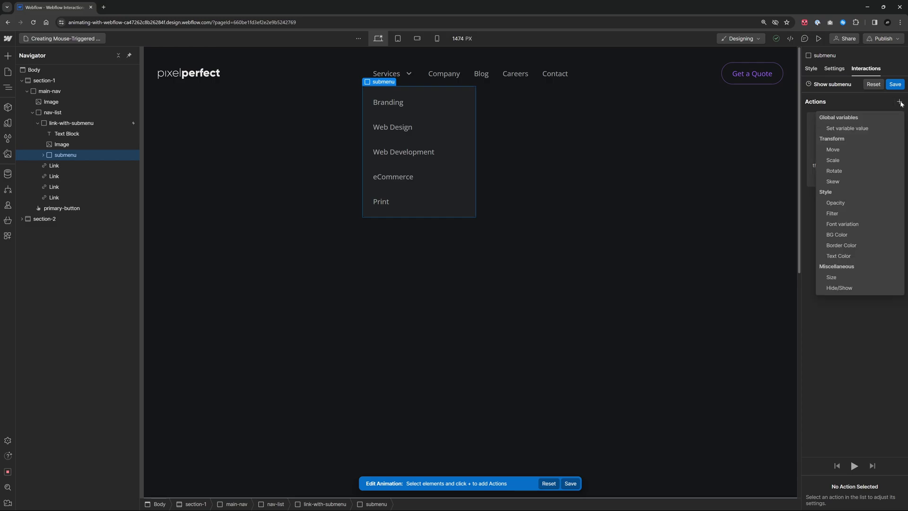
pyautogui.click(849, 290)
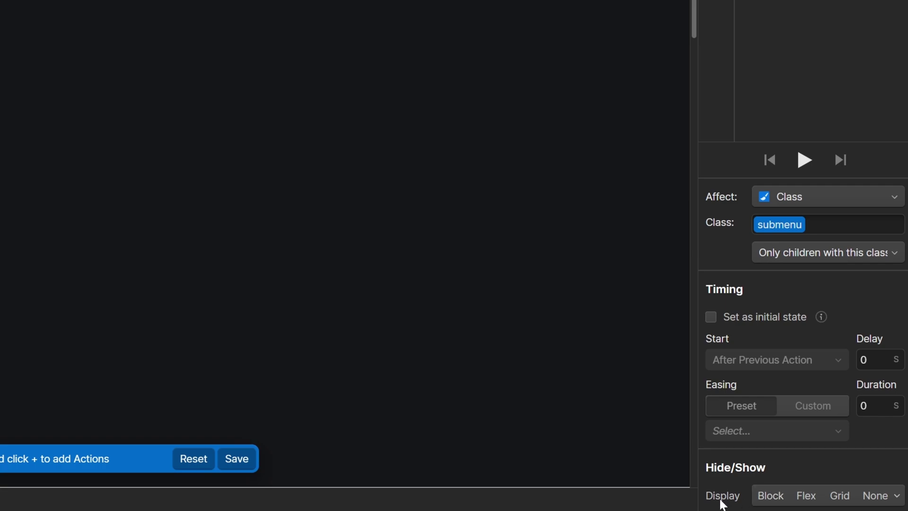
pyautogui.click(884, 497)
pyautogui.click(735, 321)
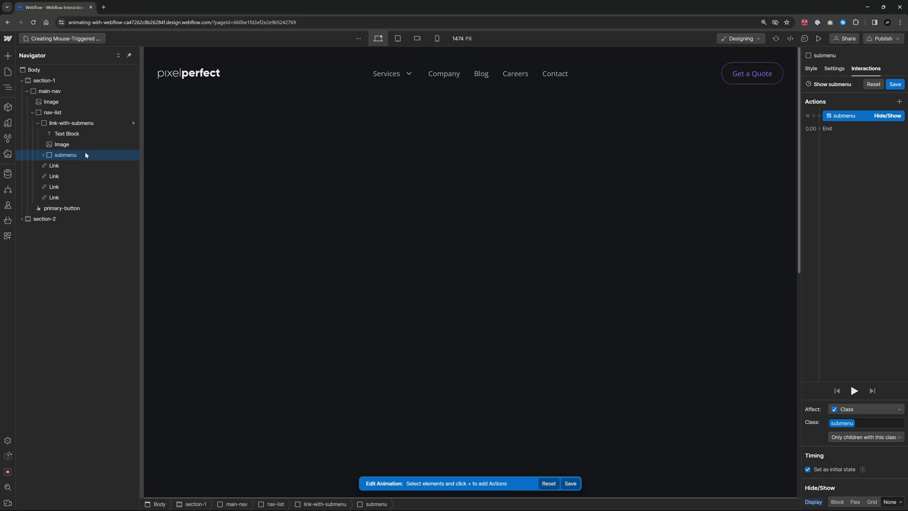
# Add a second Hide/Show action for the submenu with Display Flex and save the Show submenu animation.
pyautogui.click(900, 101)
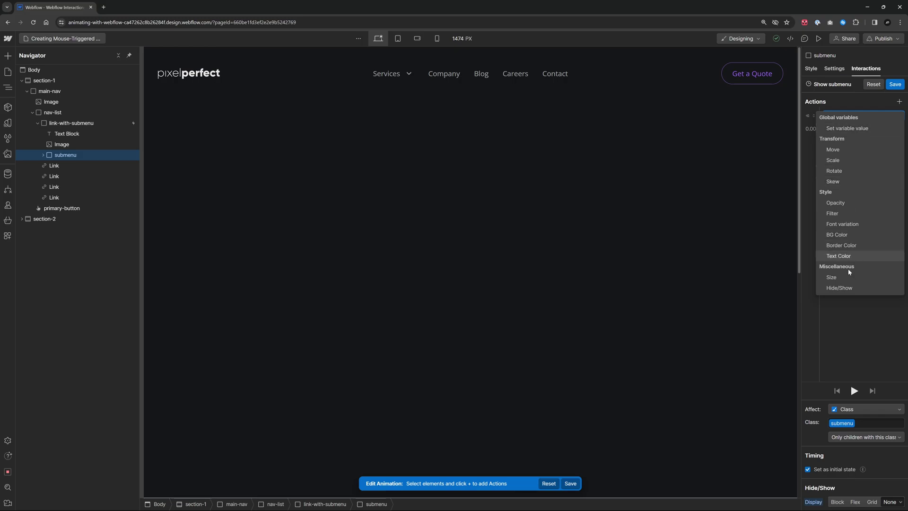
pyautogui.click(847, 288)
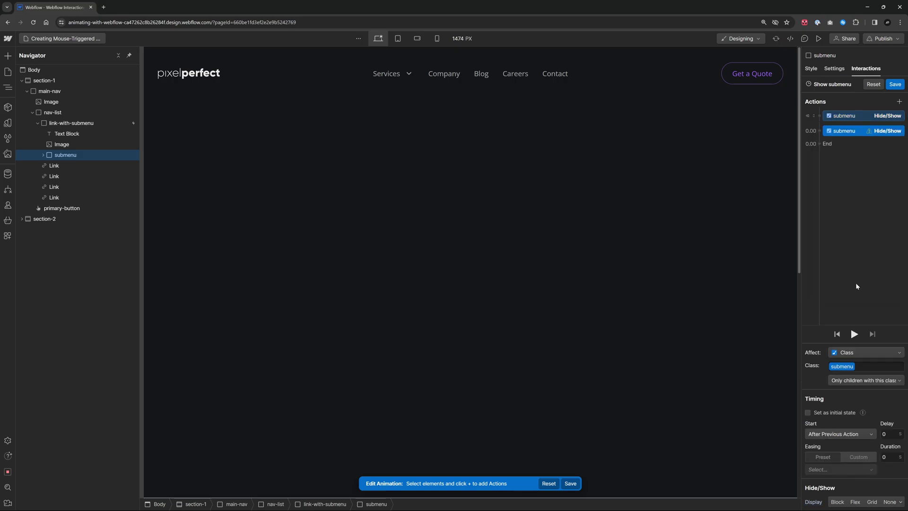
pyautogui.click(855, 502)
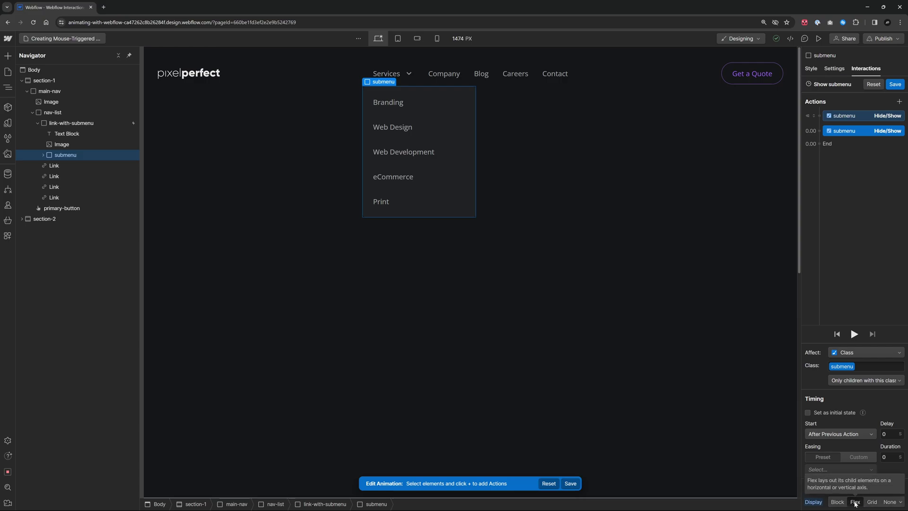
pyautogui.click(895, 84)
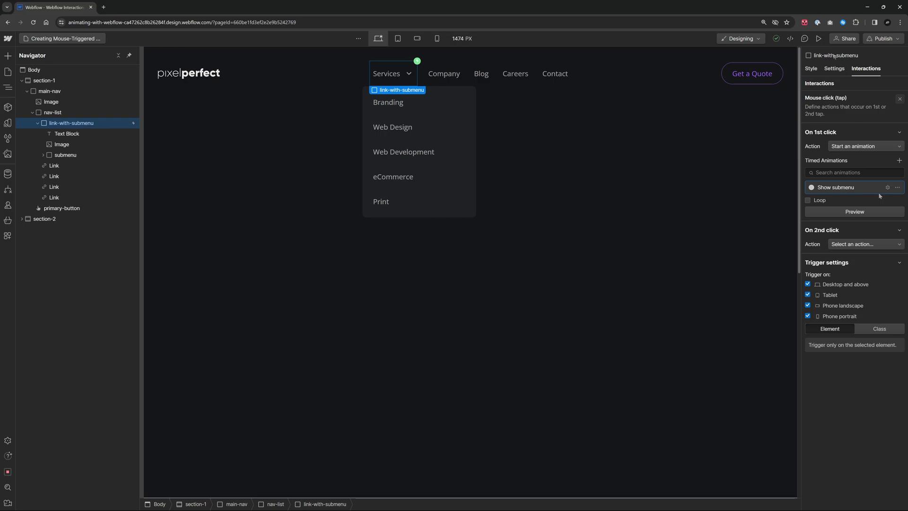
# Preview the page and test how the Services link's submenu responds to repeated clicks.
pyautogui.click(819, 38)
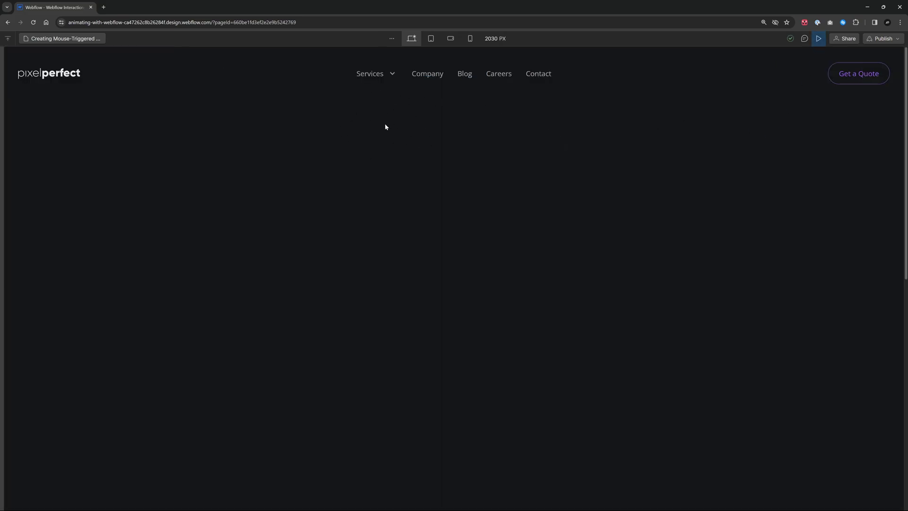
pyautogui.click(377, 79)
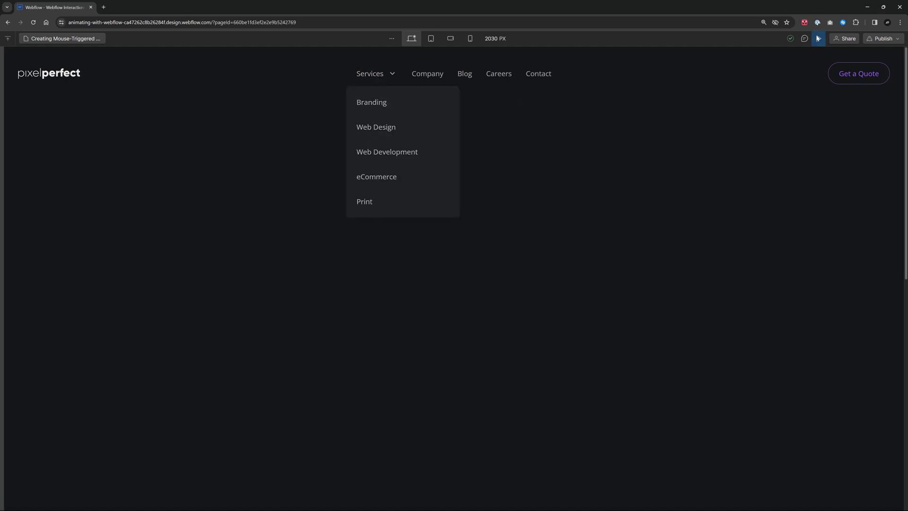
pyautogui.doubleClick(378, 76)
pyautogui.click(380, 79)
pyautogui.click(819, 38)
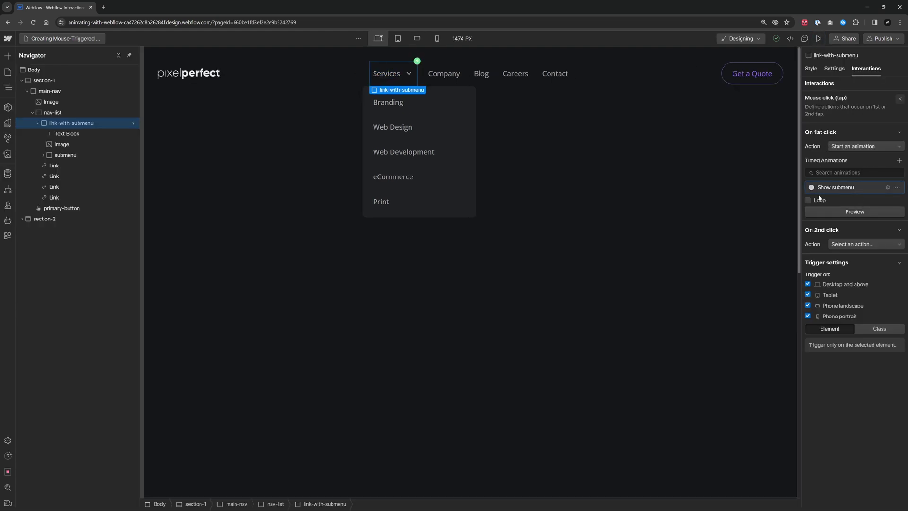
# Set the second-click action to Start an animation and create a timed animation named Hide submenu.
pyautogui.click(857, 246)
pyautogui.click(852, 252)
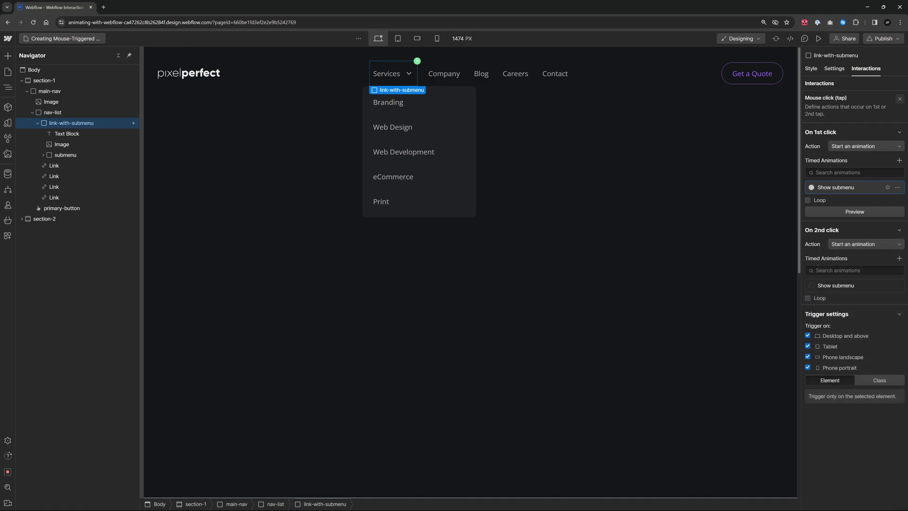
pyautogui.click(900, 259)
pyautogui.write('Hide submenu')
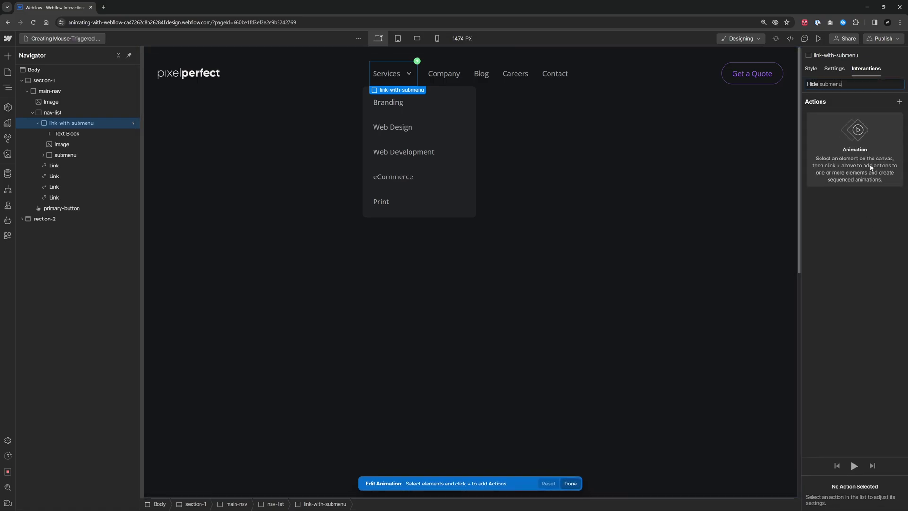
# Add a Hide/Show action with Display None for the submenu and save the Hide submenu animation.
pyautogui.click(90, 155)
pyautogui.click(900, 102)
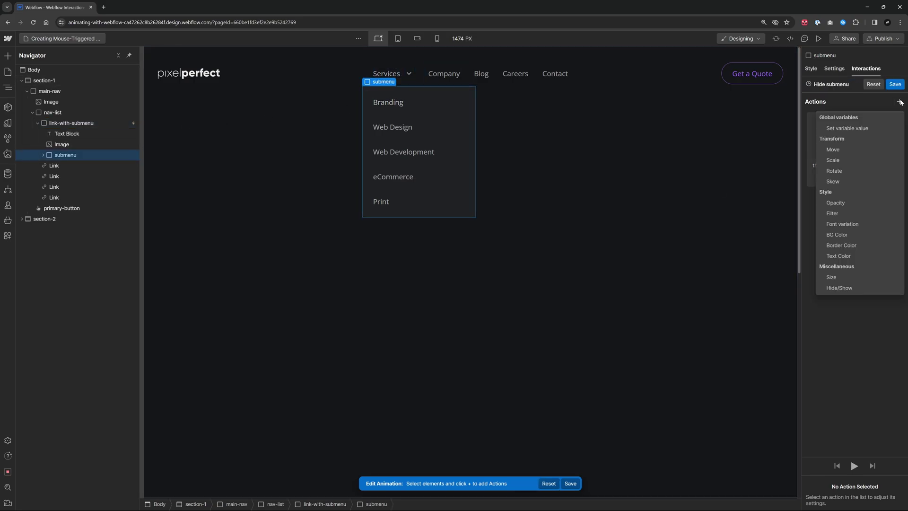
pyautogui.click(852, 288)
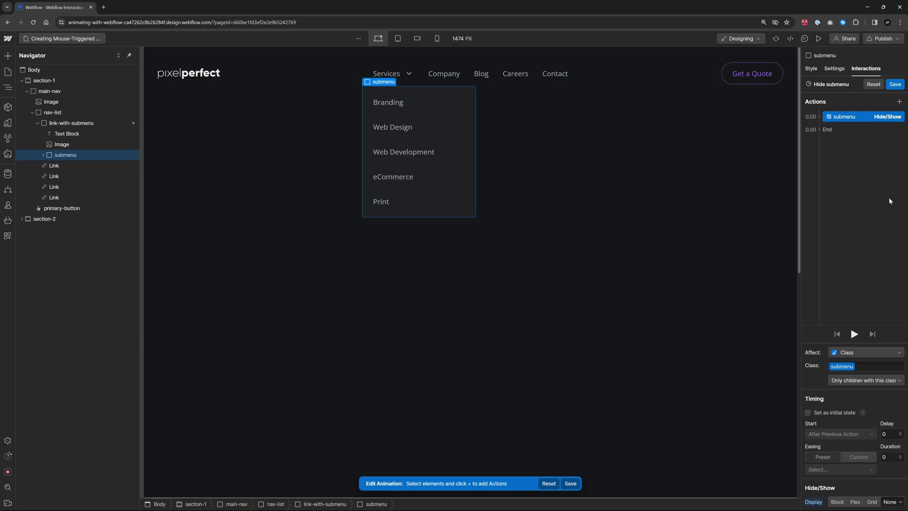
pyautogui.click(896, 84)
# Preview the page and toggle the Services submenu open and closed several times to test both click animations.
pyautogui.click(818, 38)
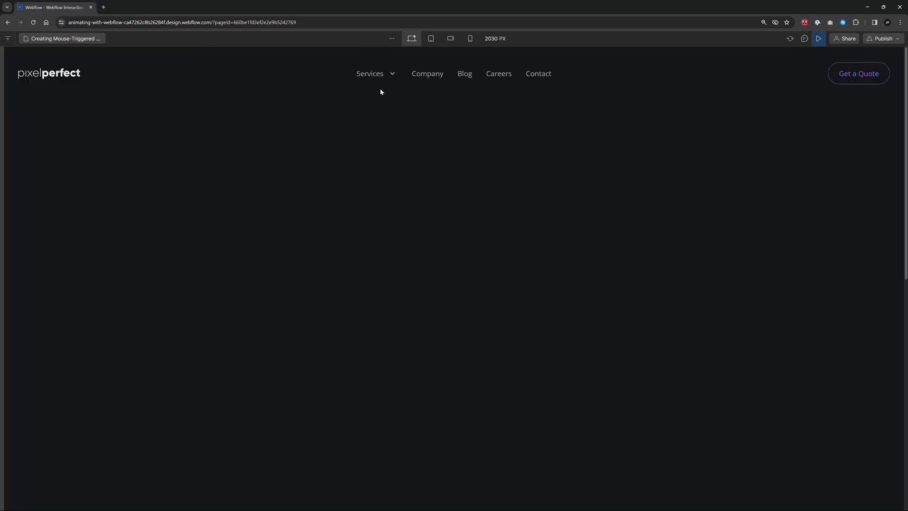
pyautogui.click(373, 75)
pyautogui.click(372, 76)
pyautogui.click(373, 75)
pyautogui.click(373, 76)
pyautogui.click(372, 76)
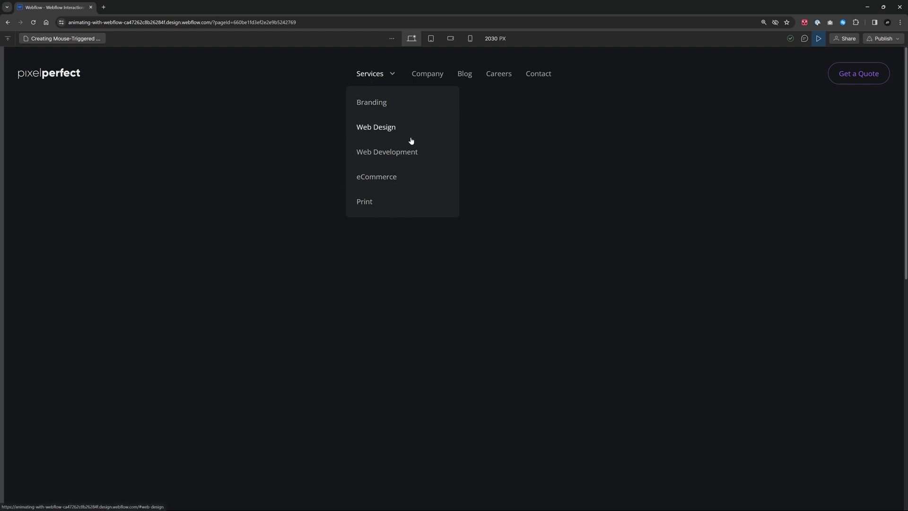
pyautogui.click(374, 79)
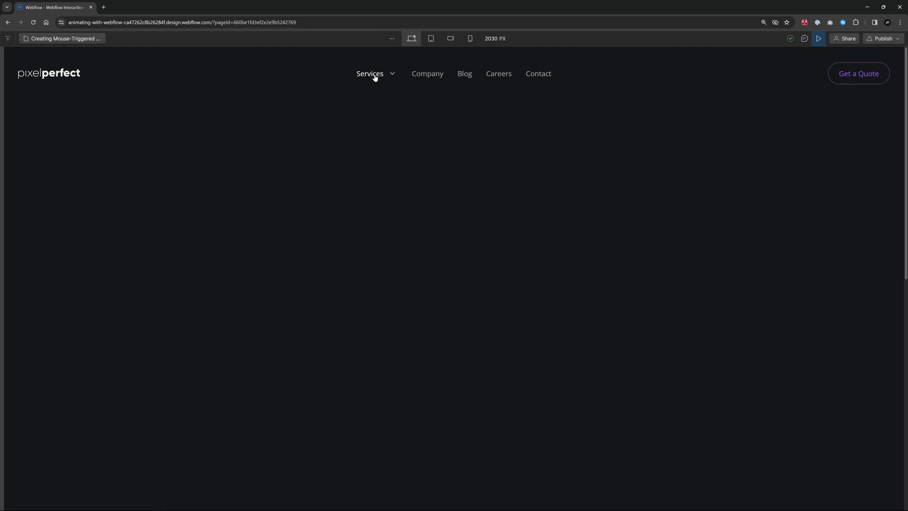
pyautogui.click(379, 77)
pyautogui.click(382, 78)
pyautogui.click(382, 78)
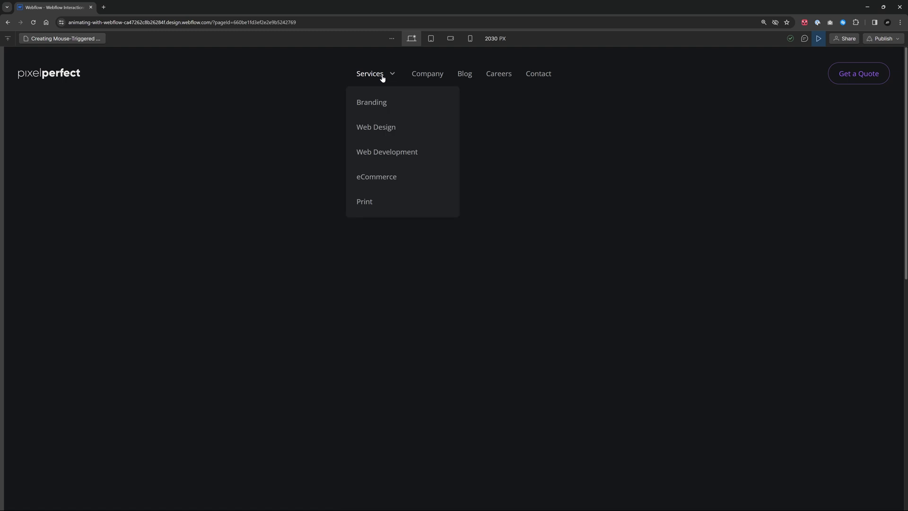
pyautogui.click(818, 39)
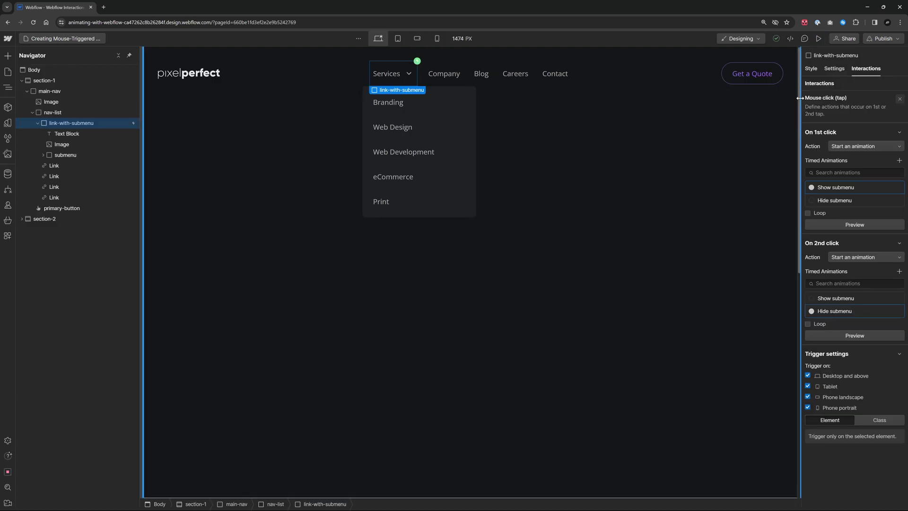
# Open the Show submenu animation for editing and delete both of its Hide/Show actions.
pyautogui.click(850, 187)
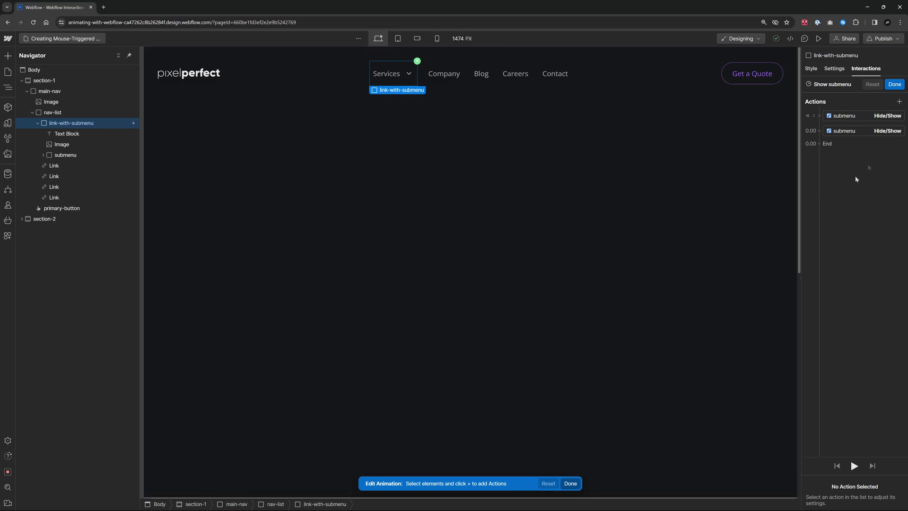
pyautogui.click(891, 119)
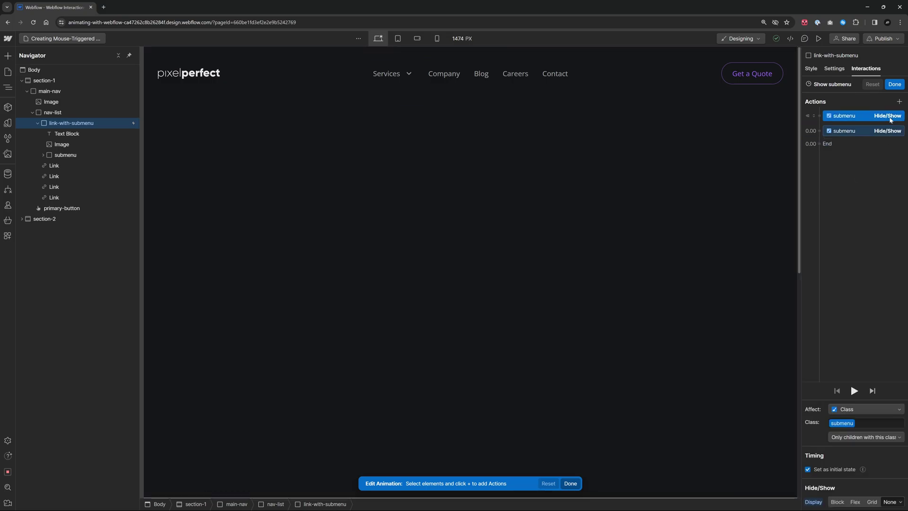
pyautogui.press('Delete')
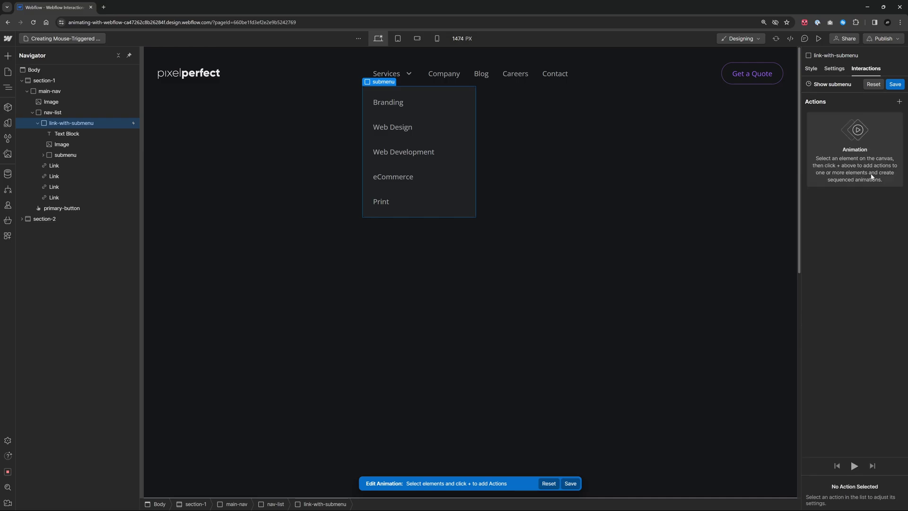
# Add a Move action for the submenu to the Show submenu animation and set its Y offset to -24 px.
pyautogui.click(900, 101)
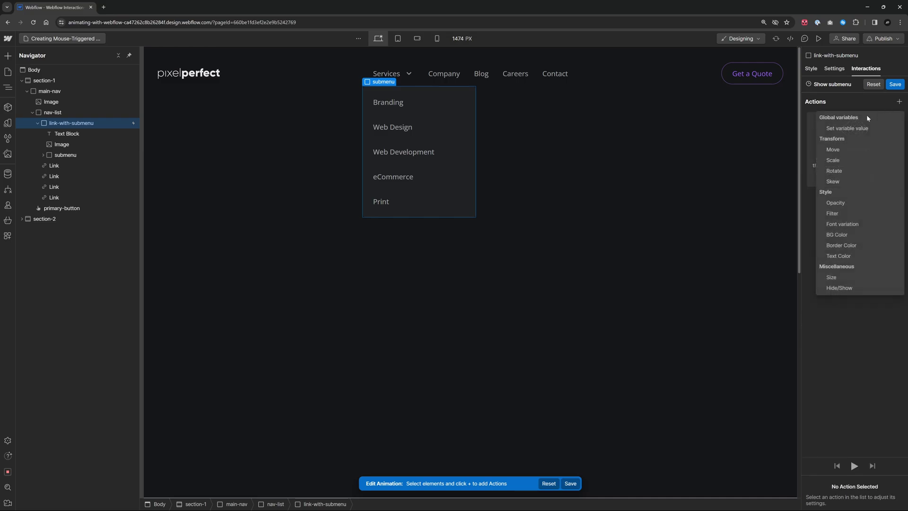
pyautogui.click(845, 149)
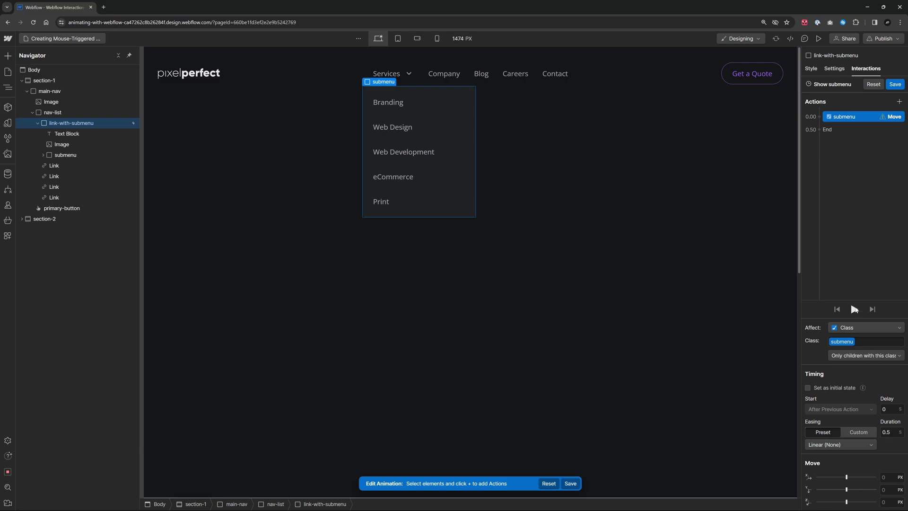
pyautogui.click(881, 489)
pyautogui.write('-24')
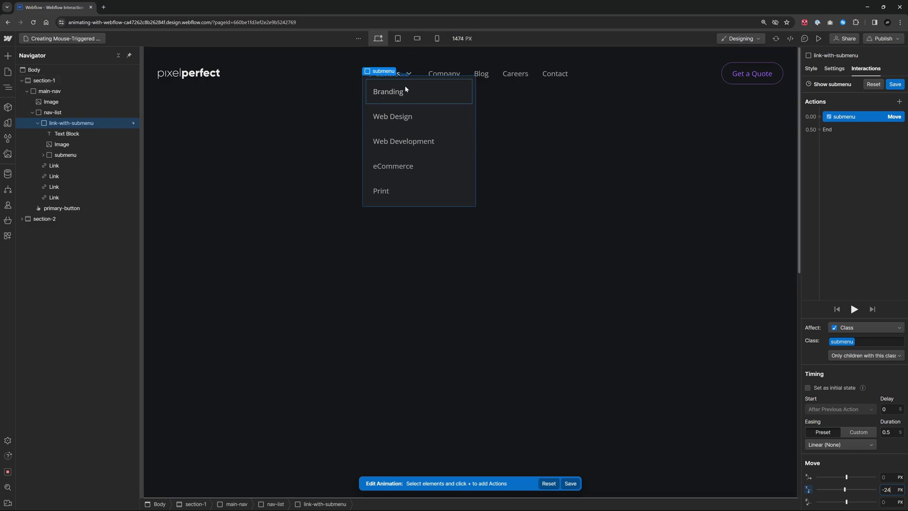
# Set the submenu's Move action as initial state and add a 0% Opacity action that is also an initial state.
pyautogui.click(821, 390)
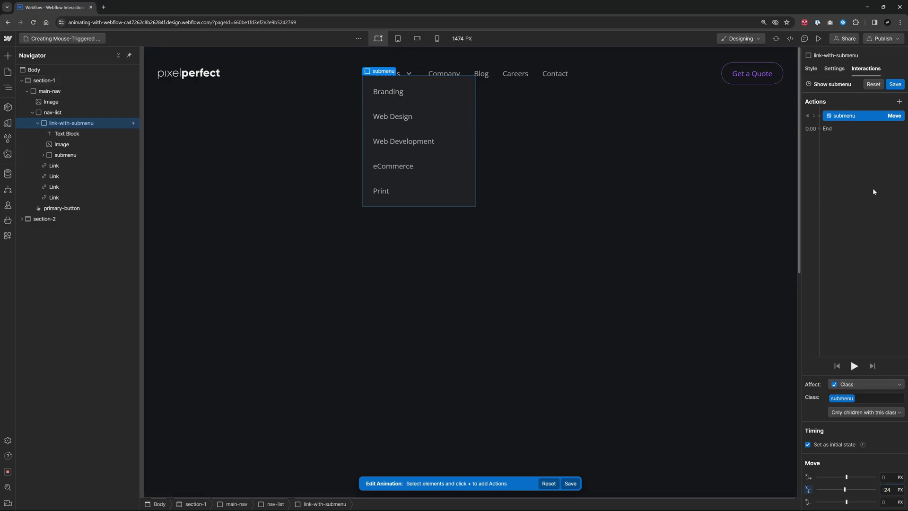
pyautogui.click(900, 102)
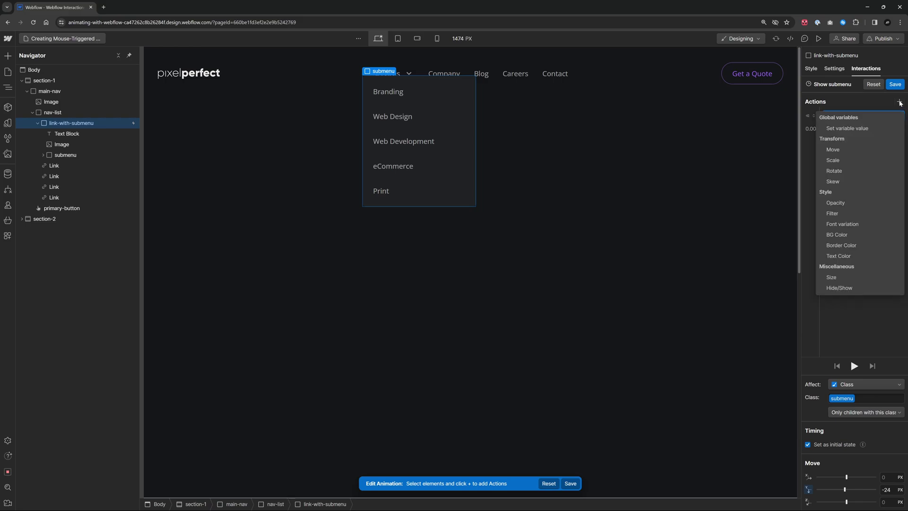
pyautogui.click(835, 203)
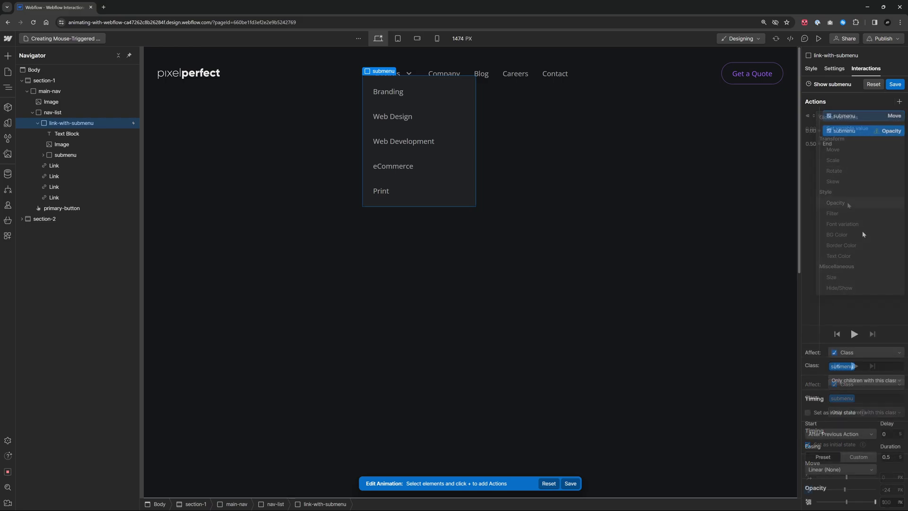
pyautogui.click(817, 501)
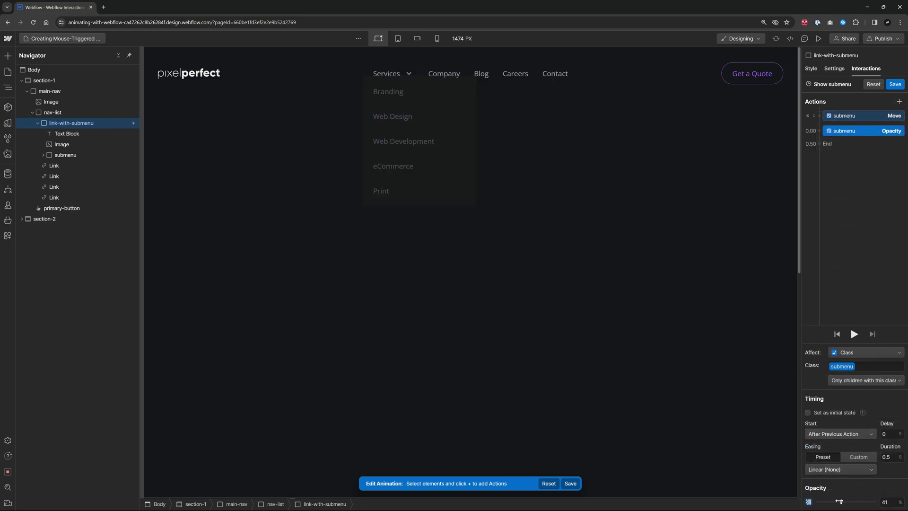
pyautogui.click(833, 413)
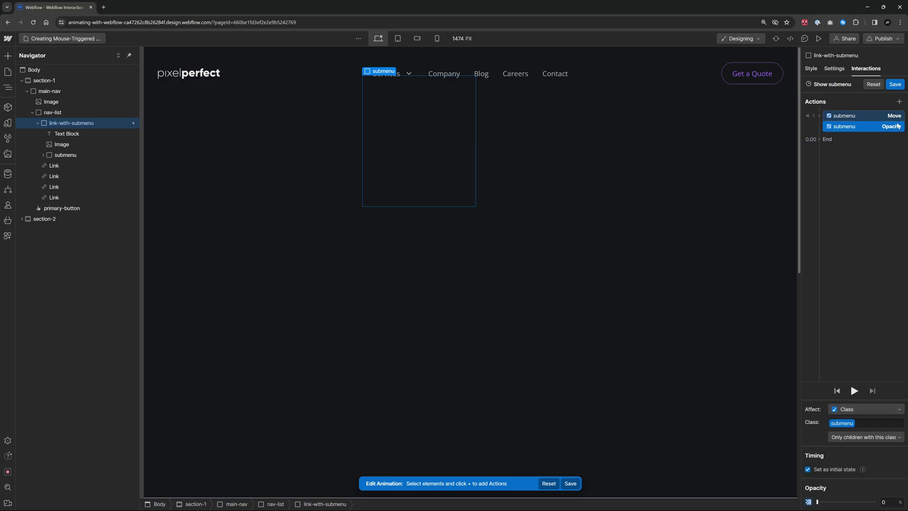
# Add a Size action for the submenu with height 0 px as initial state, and save the Show submenu animation.
pyautogui.click(900, 101)
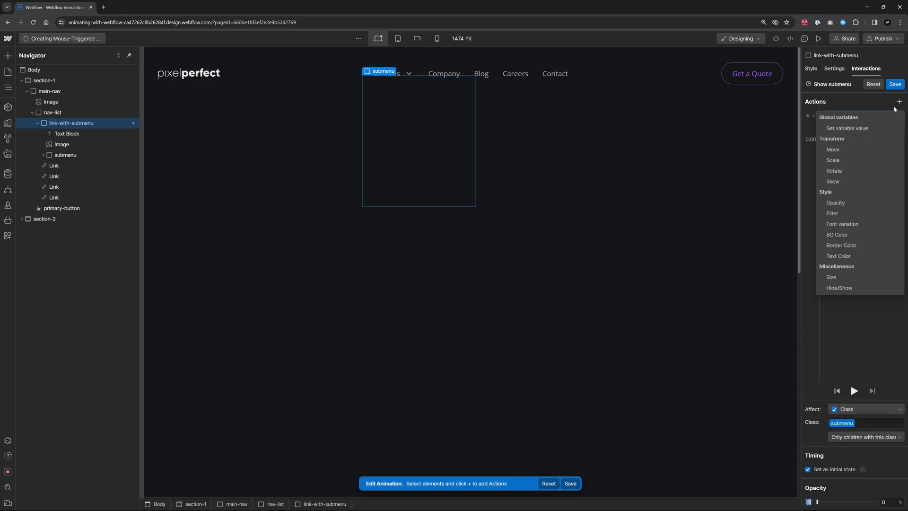
pyautogui.click(844, 278)
pyautogui.click(834, 400)
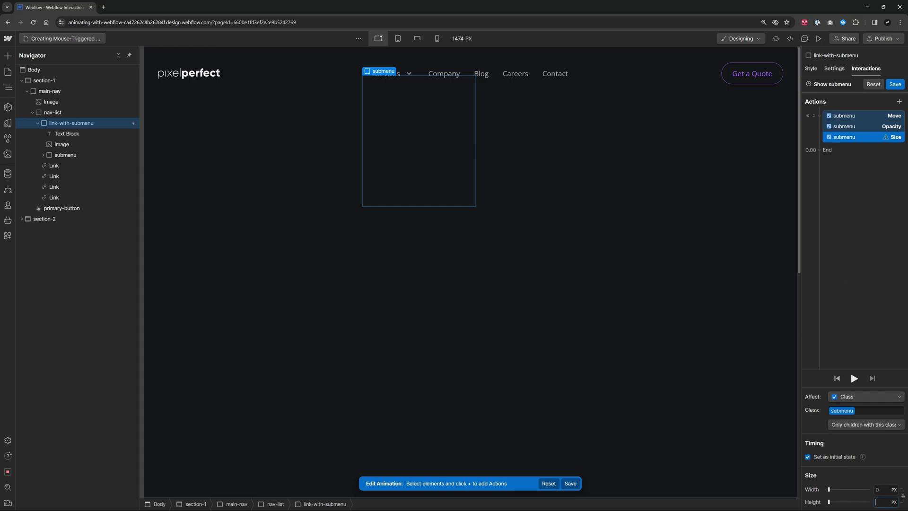
pyautogui.write('0')
pyautogui.press('Return')
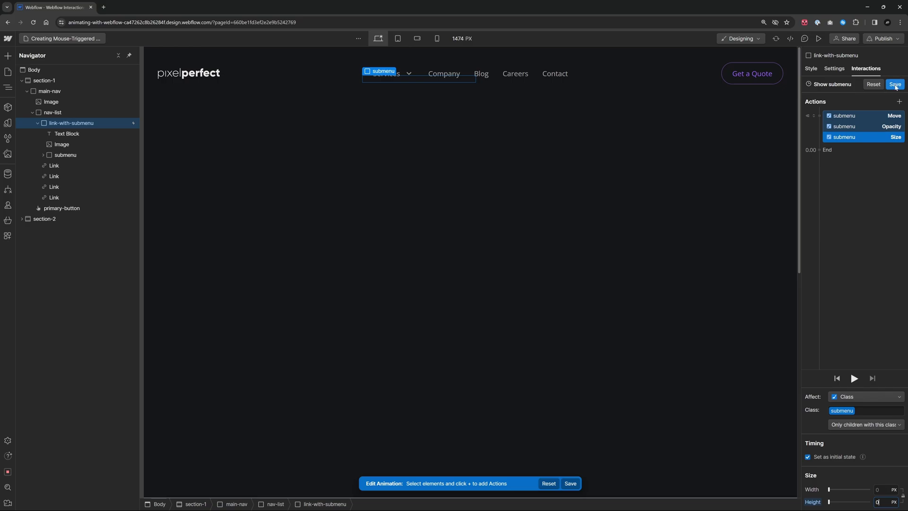
pyautogui.click(896, 84)
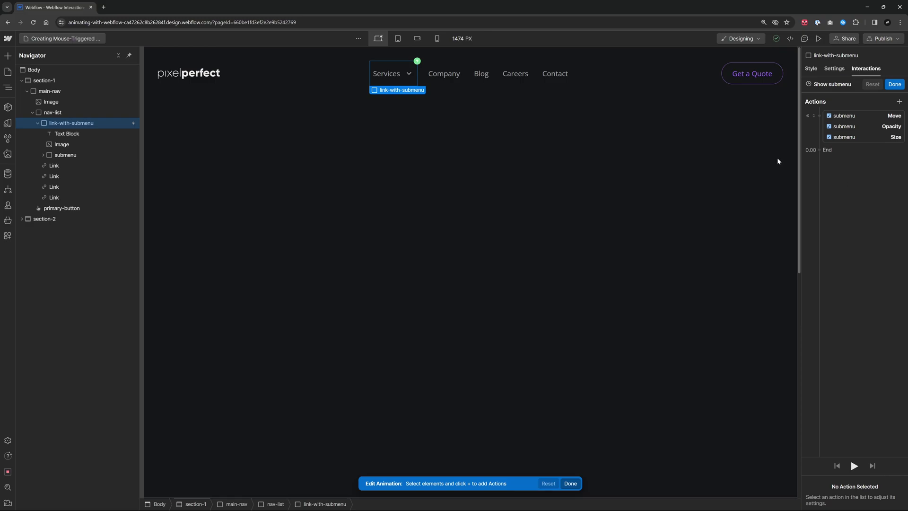
# Add a second Move action for the submenu after the initial states, with a Y offset of 0 px.
pyautogui.click(84, 155)
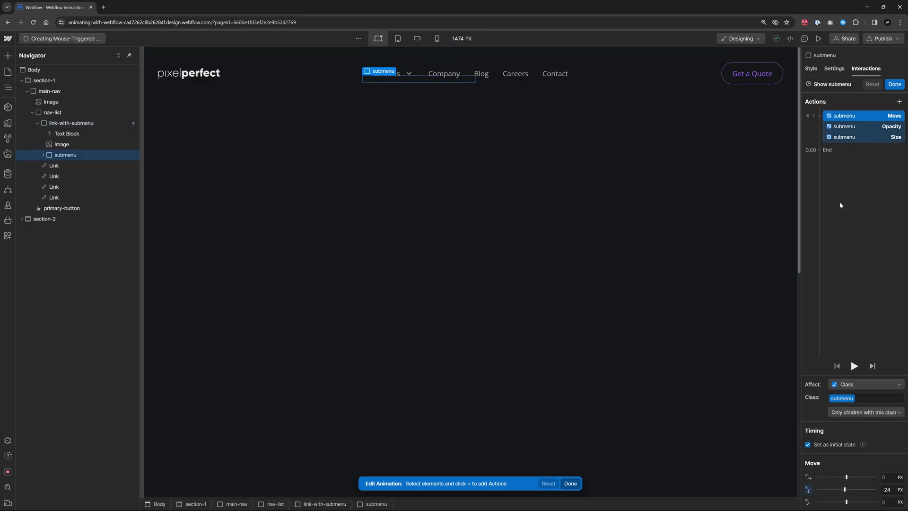
pyautogui.click(900, 103)
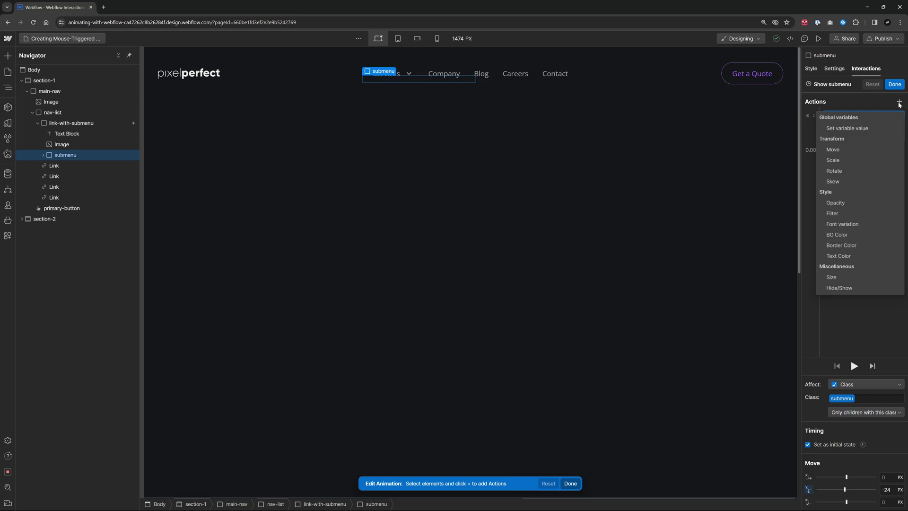
pyautogui.click(860, 150)
pyautogui.moveTo(854, 127); pyautogui.dragTo(853, 158)
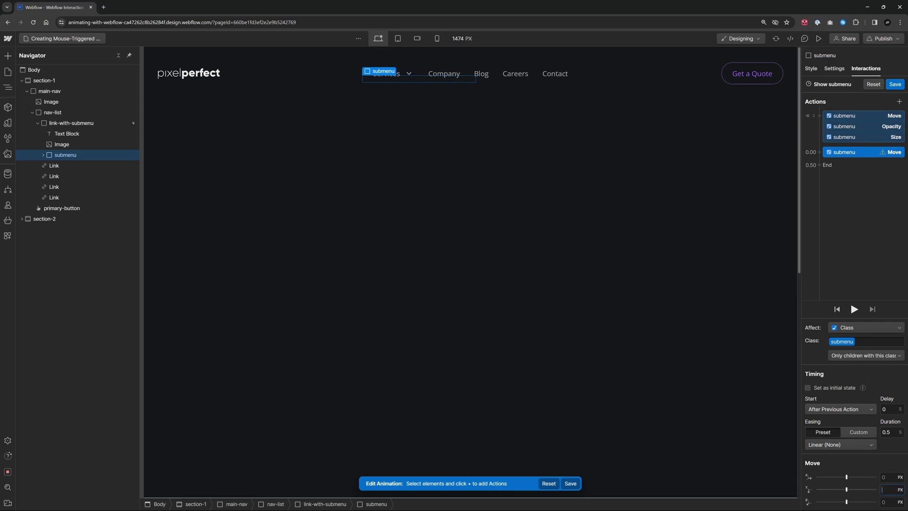
pyautogui.press('Return')
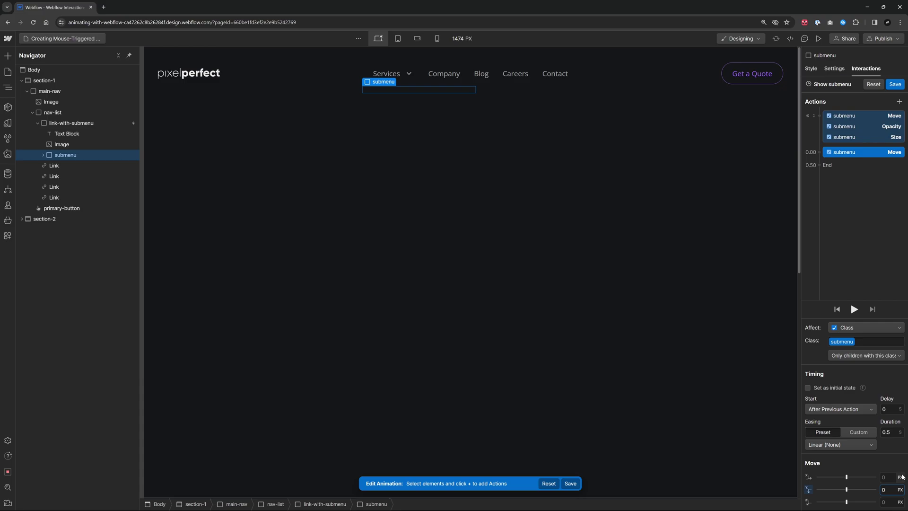
# Add a second Size action for the submenu with its height set to Auto.
pyautogui.click(900, 101)
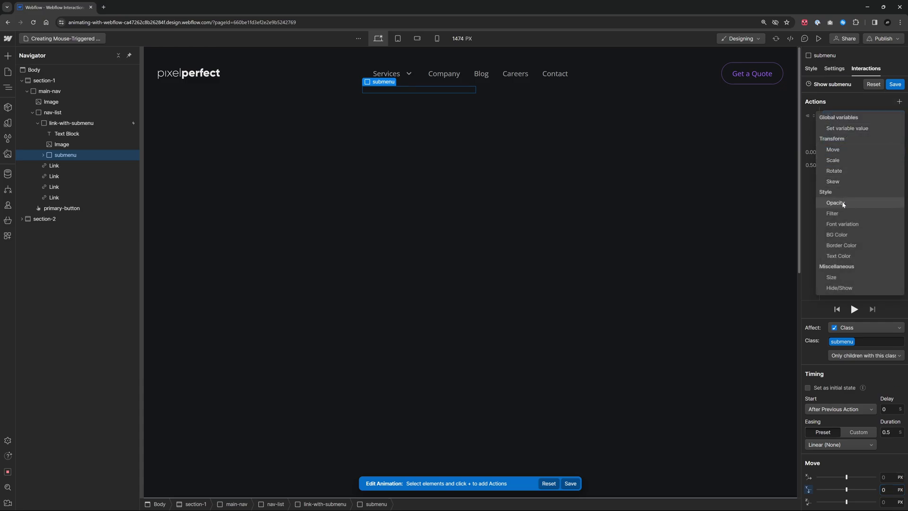
pyautogui.click(836, 278)
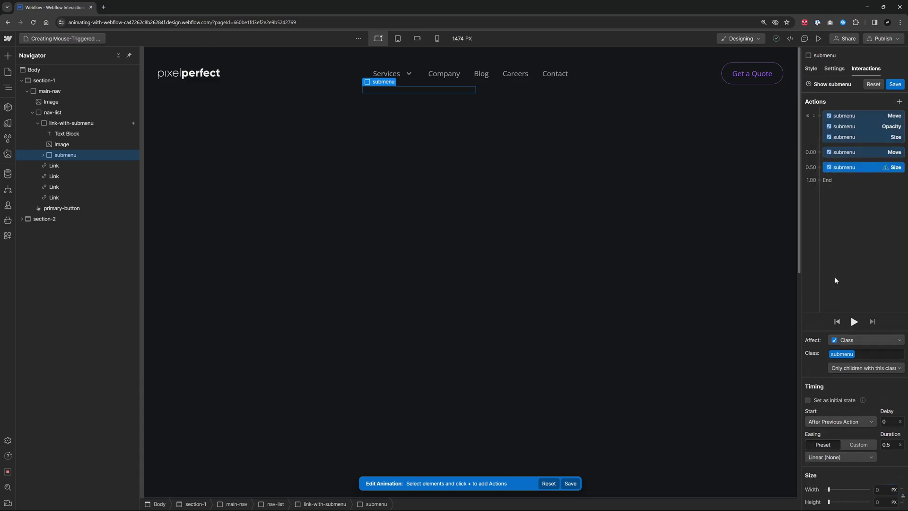
pyautogui.click(895, 502)
pyautogui.click(894, 506)
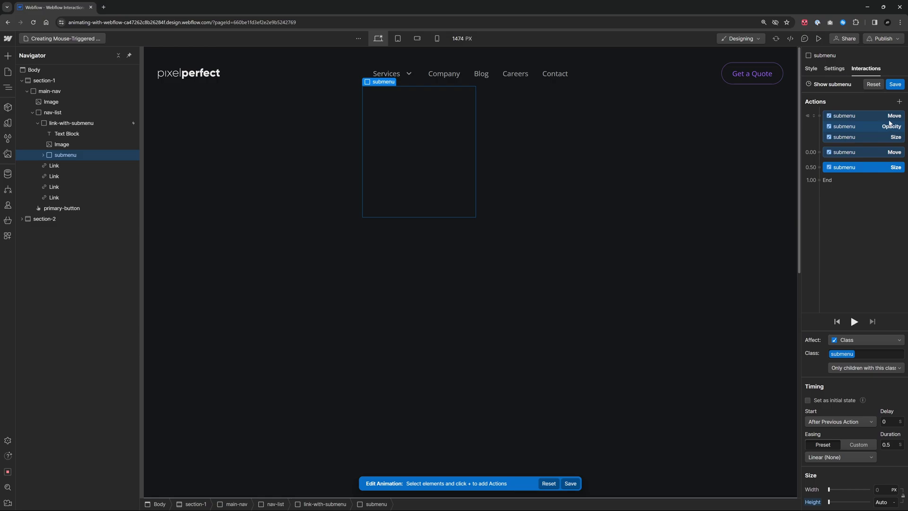
# Add a second Opacity action of 100% for the submenu and preview the Services submenu opening on the page.
pyautogui.click(899, 101)
pyautogui.click(850, 203)
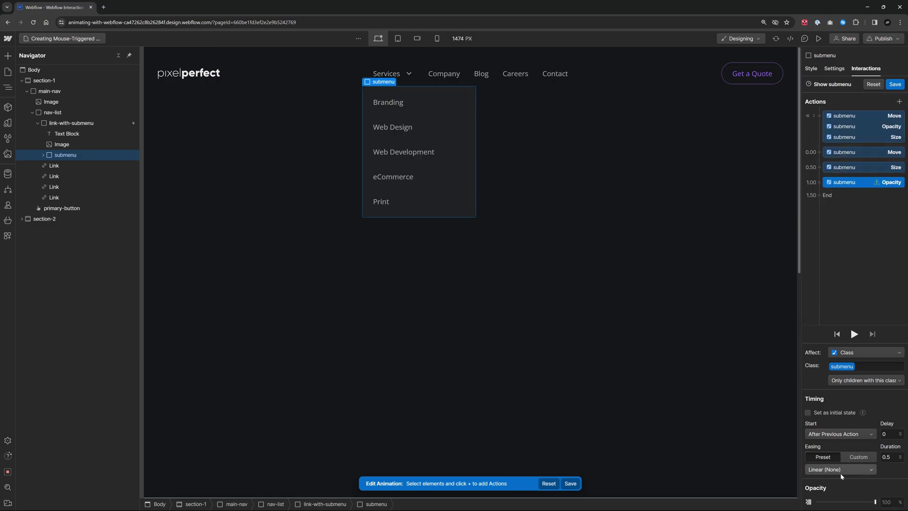
pyautogui.click(875, 502)
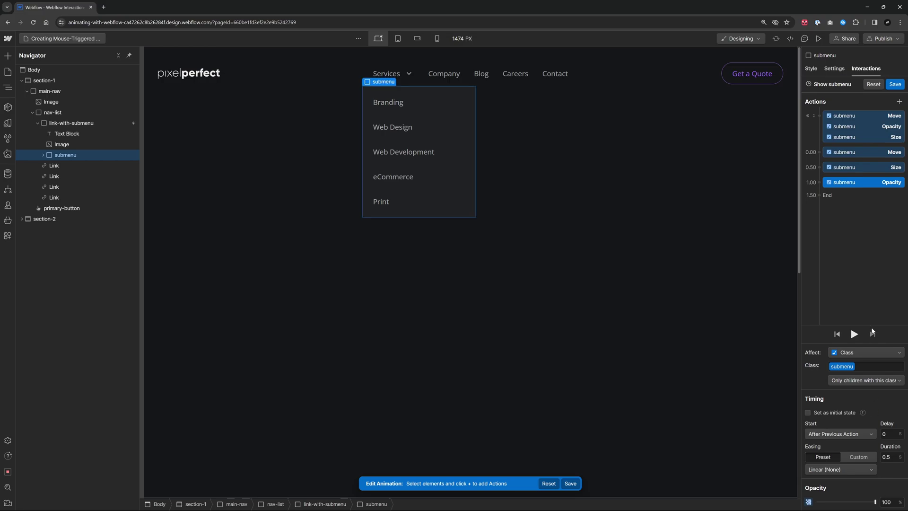
pyautogui.hotkey('ctrl', 'shift', 'p')
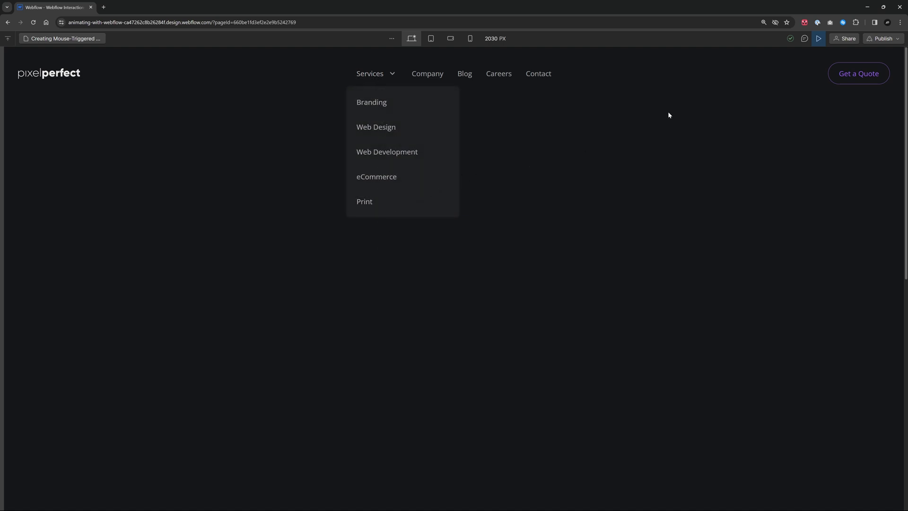
pyautogui.click(821, 40)
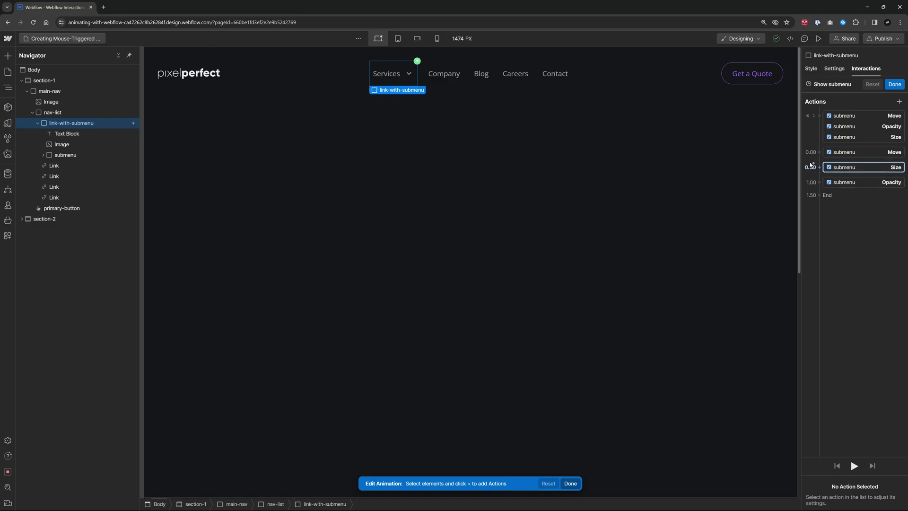
# Regroup the second Size and Opacity actions so they start together with the second Move action at 0.00 s.
pyautogui.click(847, 168)
pyautogui.moveTo(845, 169); pyautogui.dragTo(848, 157)
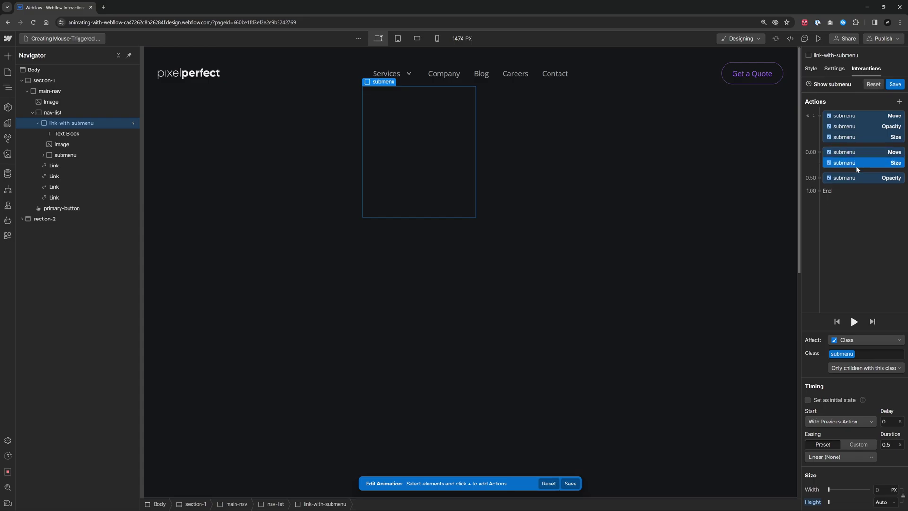
pyautogui.moveTo(856, 180); pyautogui.dragTo(861, 171)
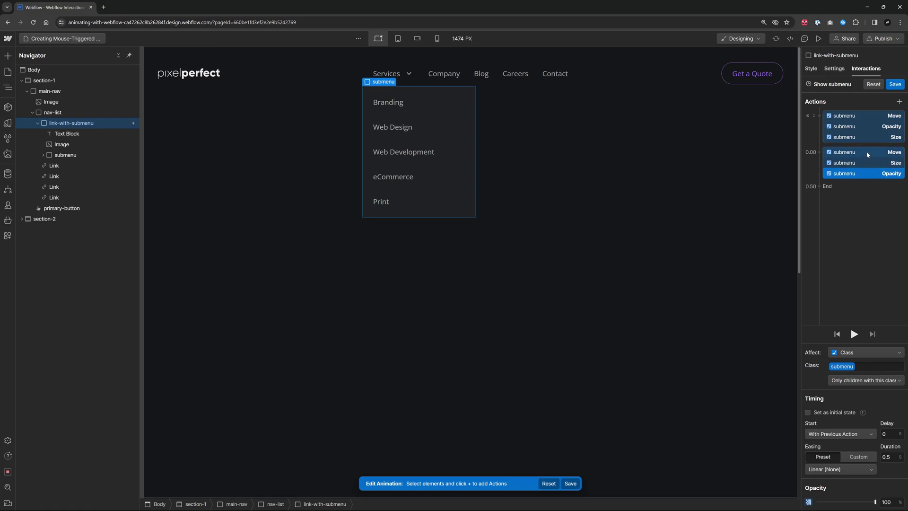
pyautogui.click(867, 162)
pyautogui.click(869, 181)
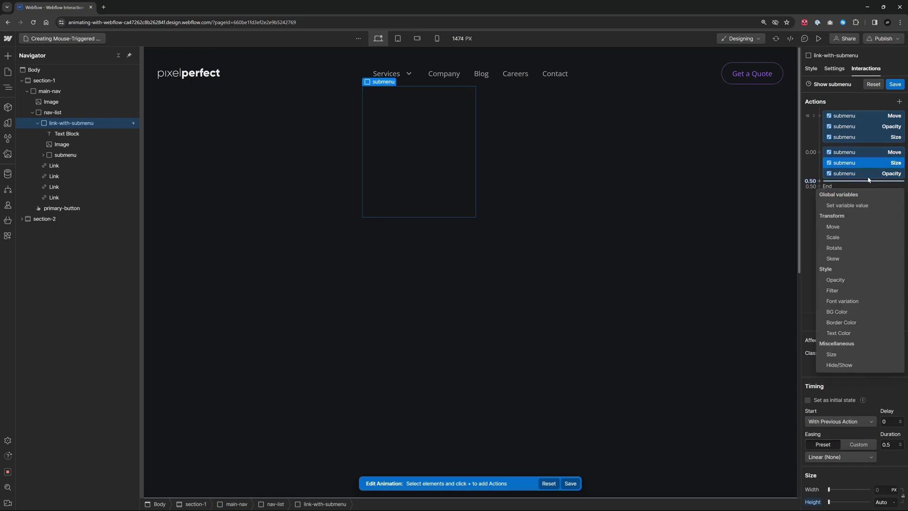
pyautogui.click(888, 175)
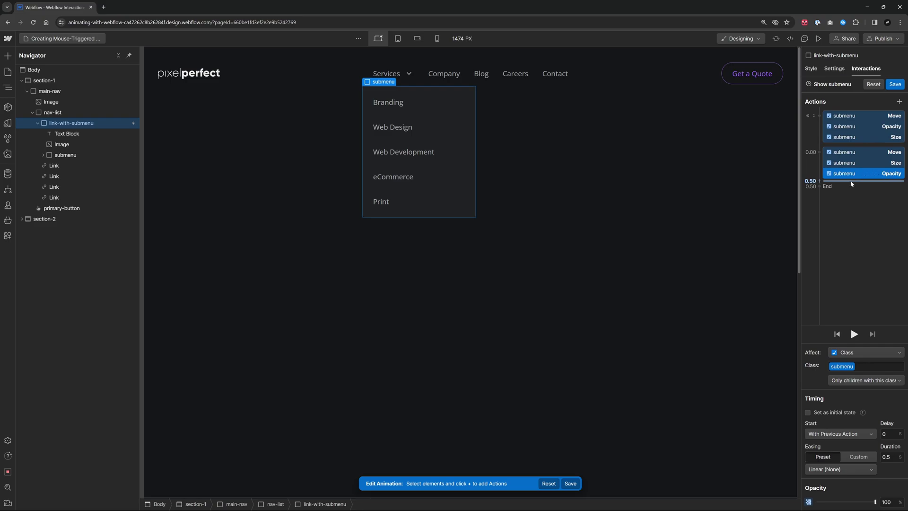
pyautogui.click(848, 229)
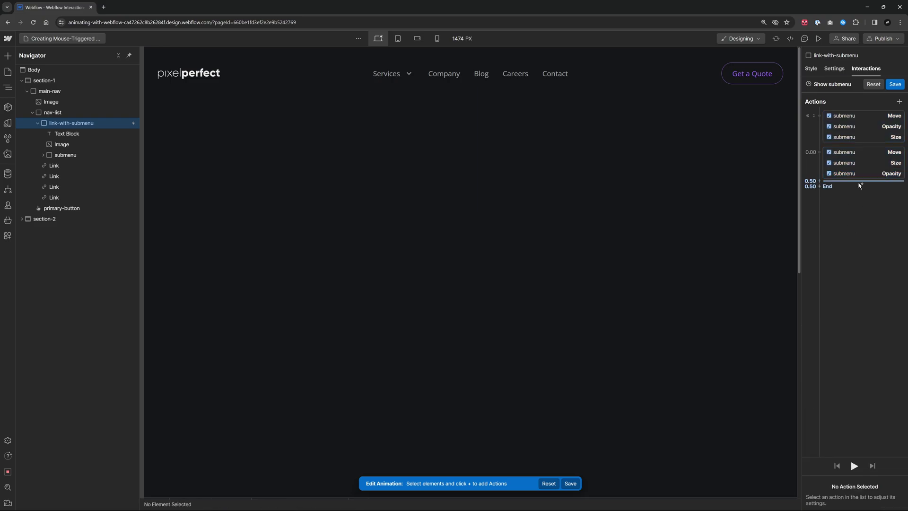
# Preview the page and open the Services submenu to test the simultaneous actions.
pyautogui.hotkey('ctrl', 'shift', 'p')
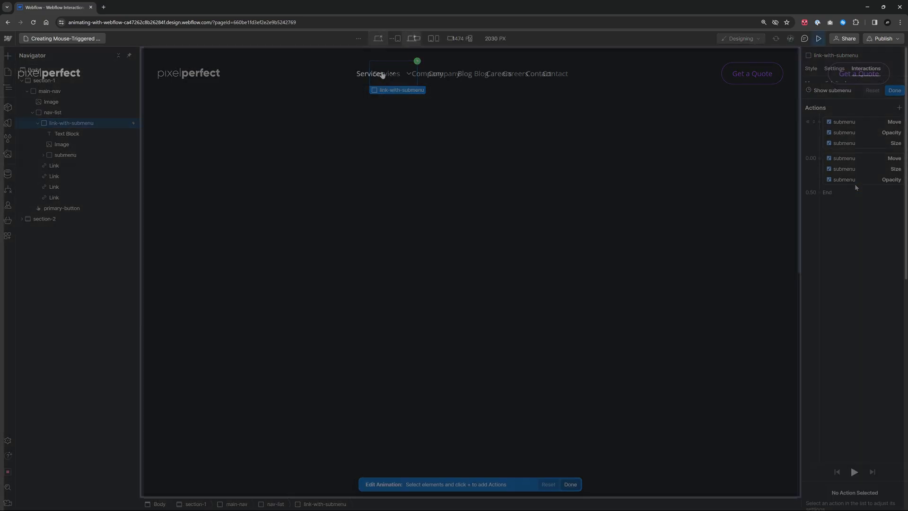
pyautogui.click(383, 74)
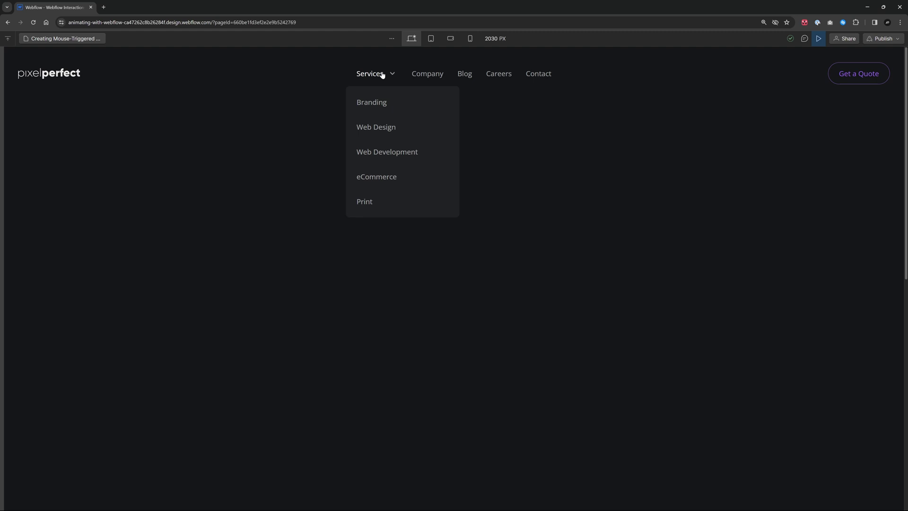
pyautogui.hotkey('ctrl', 'shift', 'p')
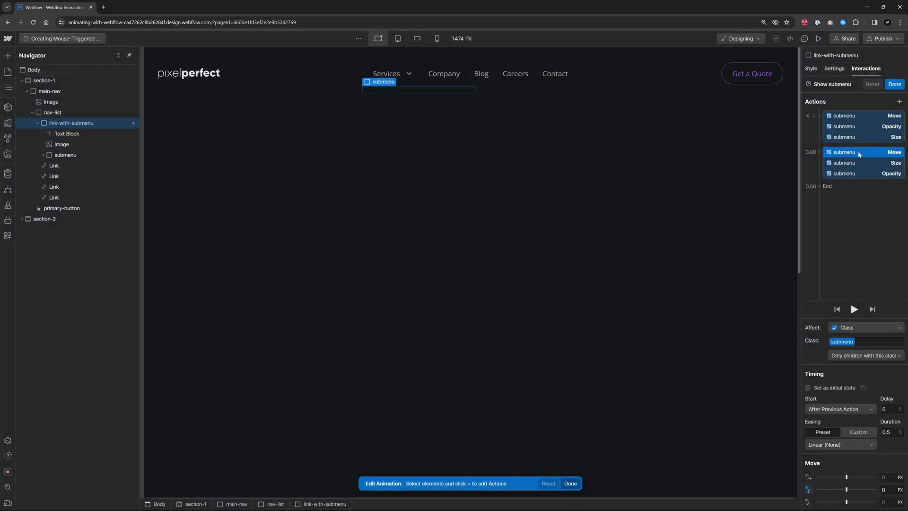
# Set the duration to 0.2 s and the easing to In Out Cubic for the second Move, Size and Opacity actions together.
pyautogui.keyDown('shift'); pyautogui.click(855, 174); pyautogui.keyUp('shift')
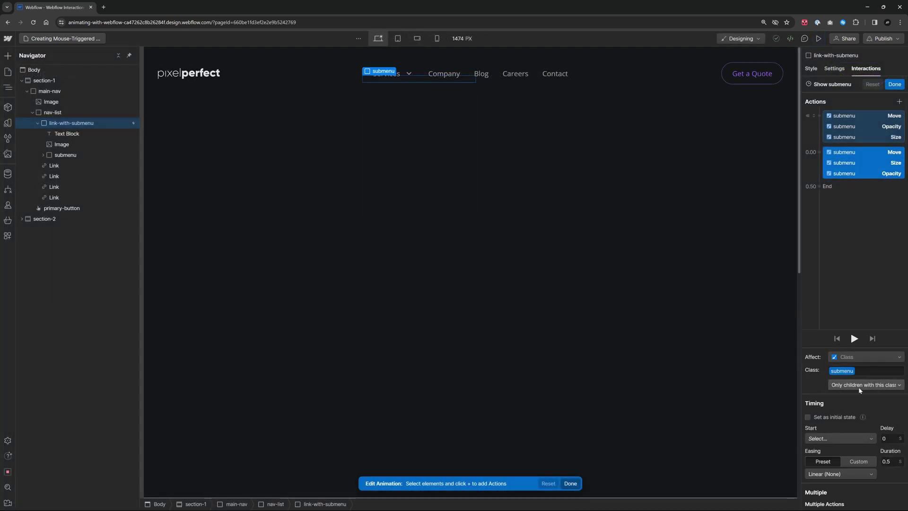
pyautogui.click(888, 461)
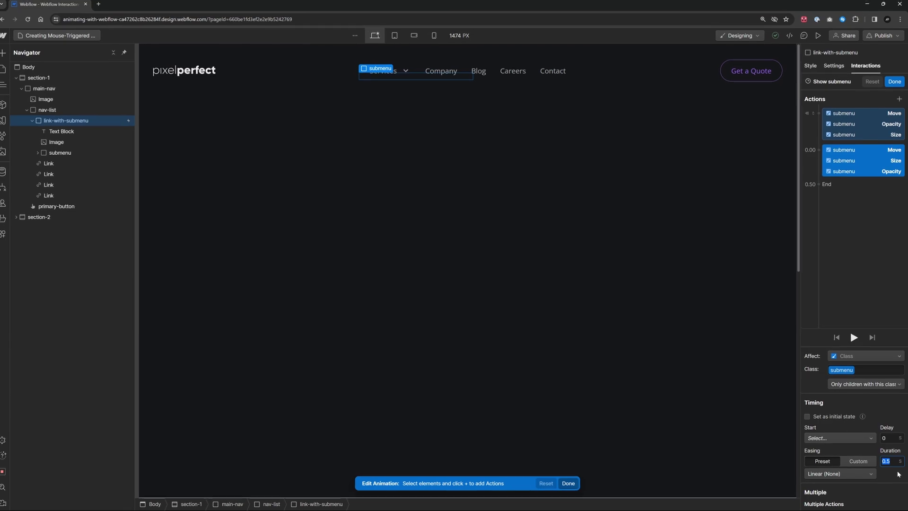
pyautogui.write('0.2')
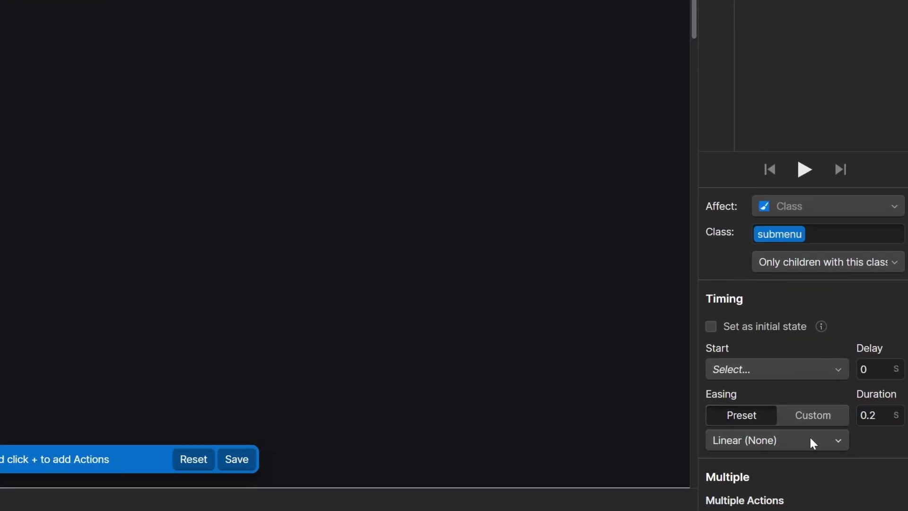
pyautogui.click(810, 437)
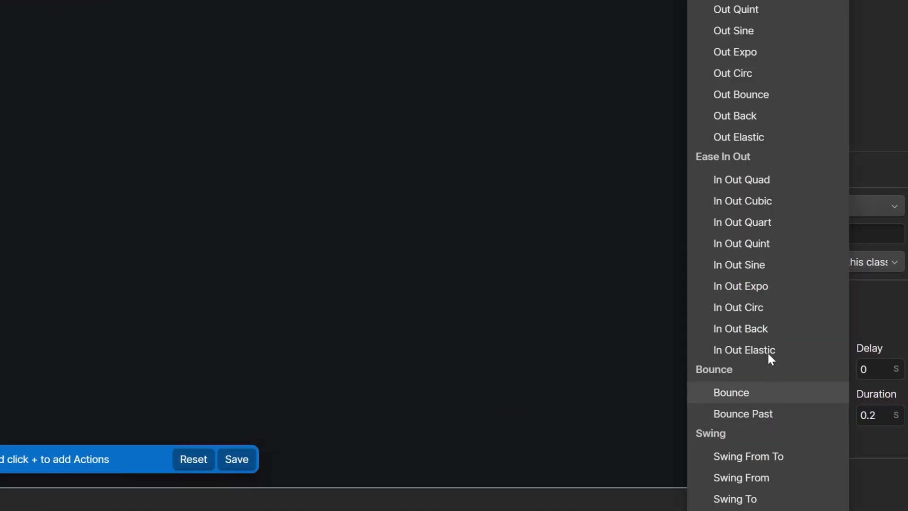
pyautogui.click(766, 203)
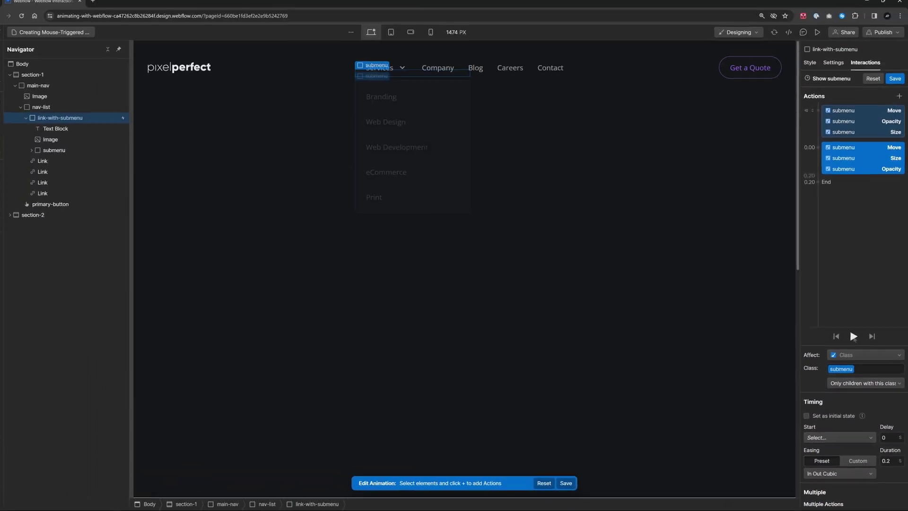
# Play the Show submenu animation repeatedly in the editor to check its timing and easing.
pyautogui.click(855, 339)
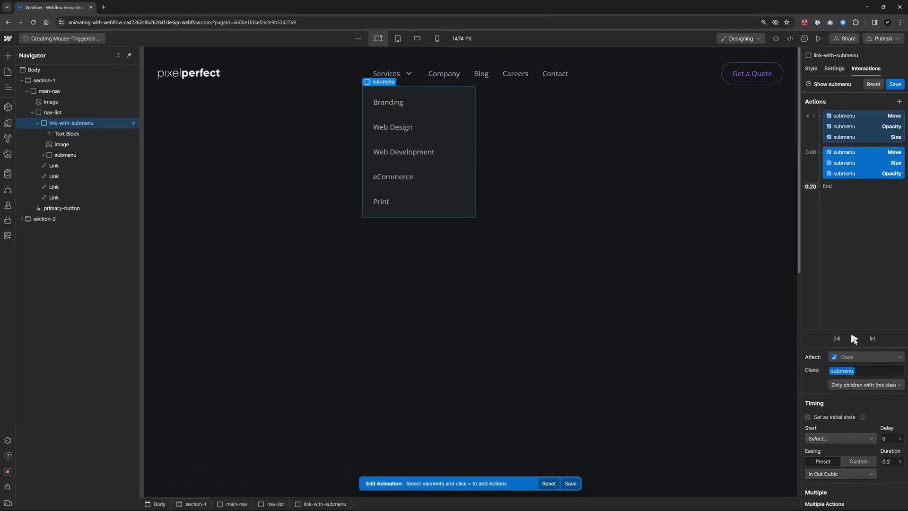
pyautogui.click(855, 338)
pyautogui.click(855, 339)
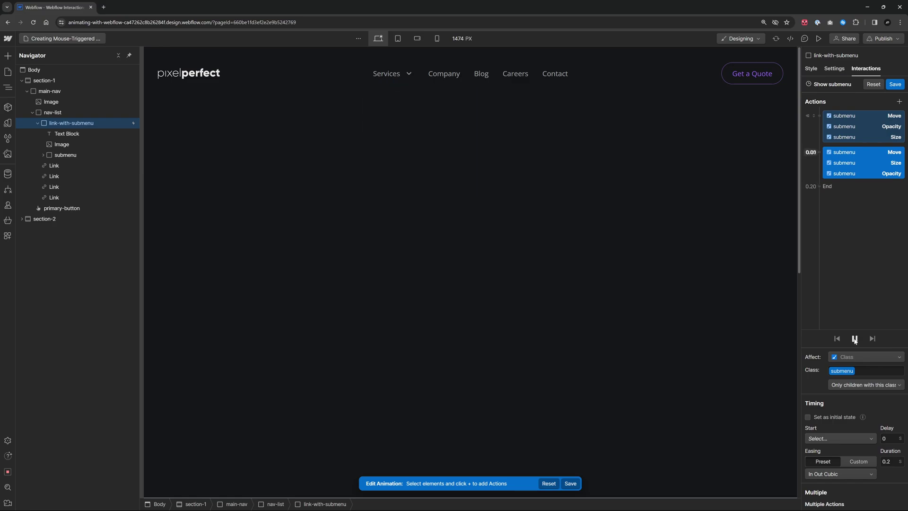
# Set the duration of the second Move, Size and Opacity actions to 0.3 s and play the animation to check its speed.
pyautogui.click(854, 339)
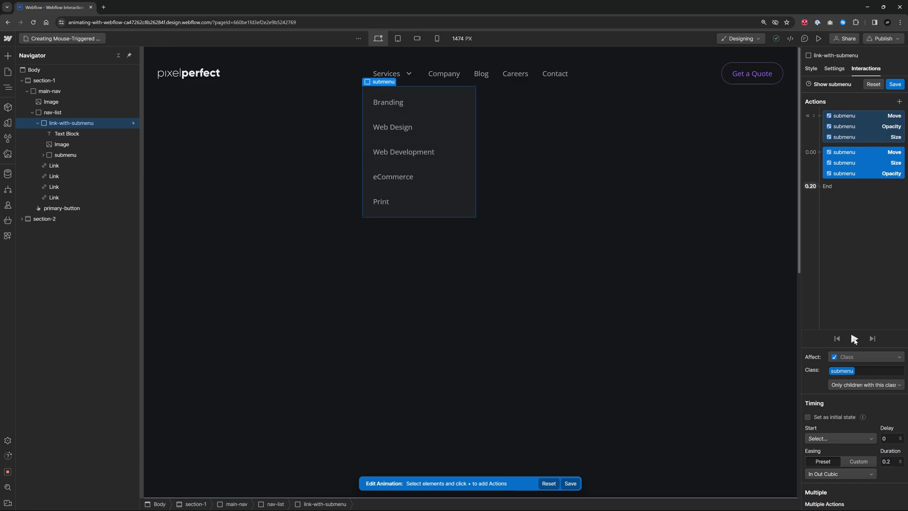
pyautogui.click(855, 338)
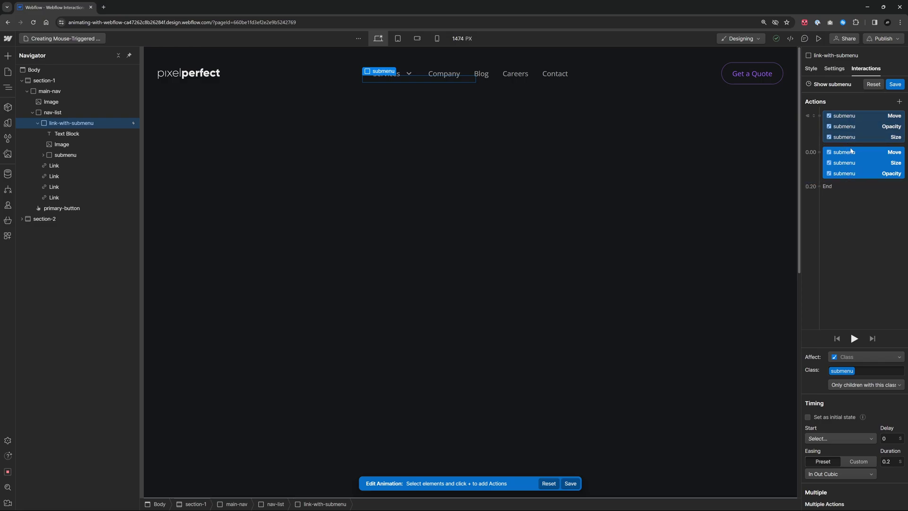
pyautogui.click(887, 461)
pyautogui.write('0.3')
pyautogui.click(855, 339)
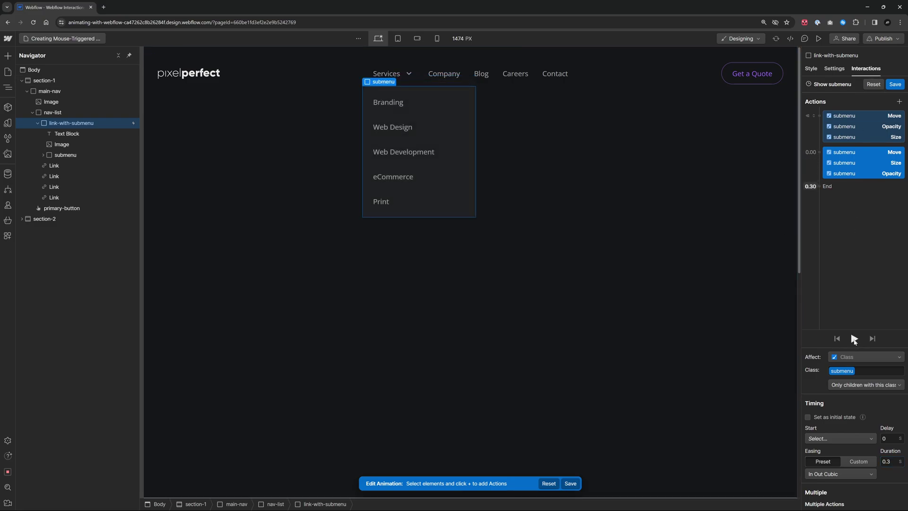
# Preview the page and open the Services submenu to test the slower reveal, then return to the editor.
pyautogui.click(819, 38)
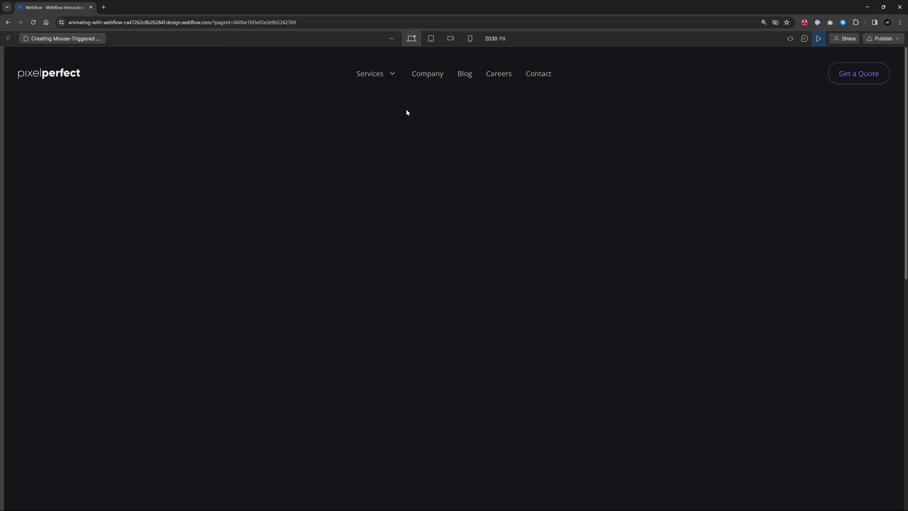
pyautogui.click(376, 76)
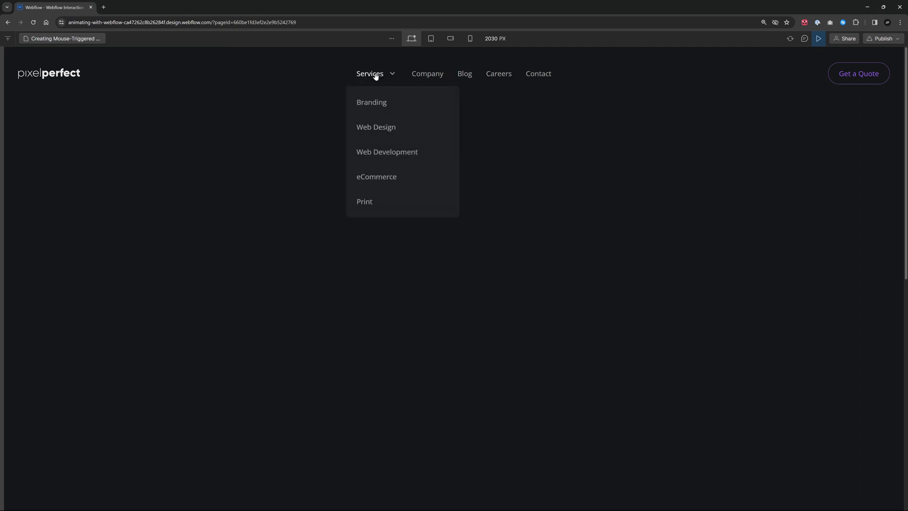
pyautogui.click(375, 76)
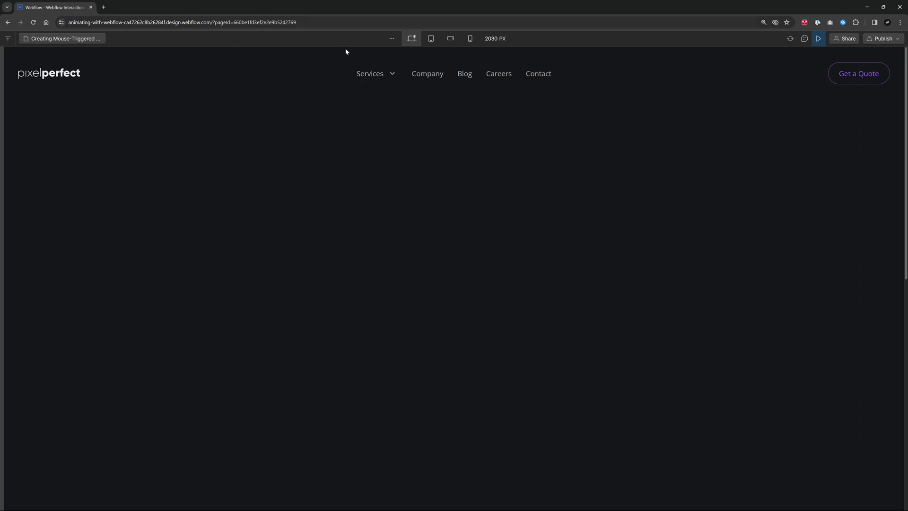
pyautogui.hotkey('shift', 'p')
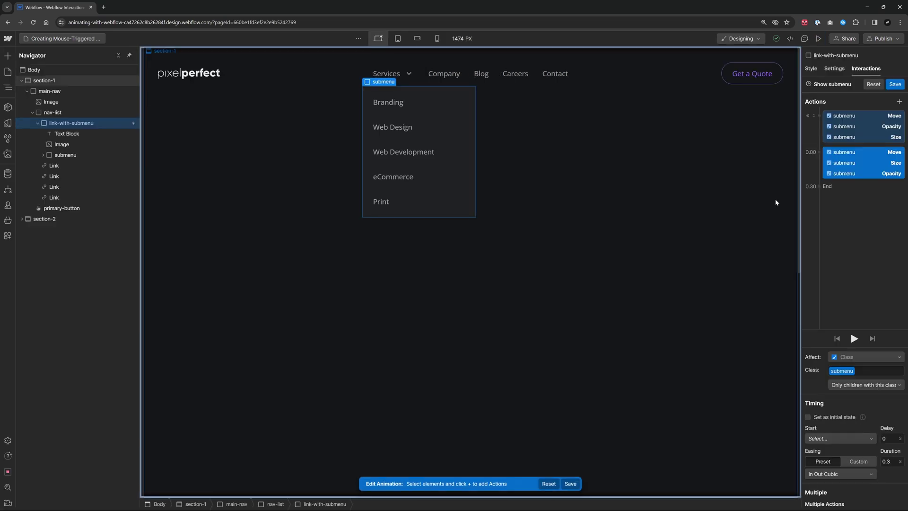
# Save the Show submenu animation and open the second-click Hide submenu animation for editing.
pyautogui.click(896, 85)
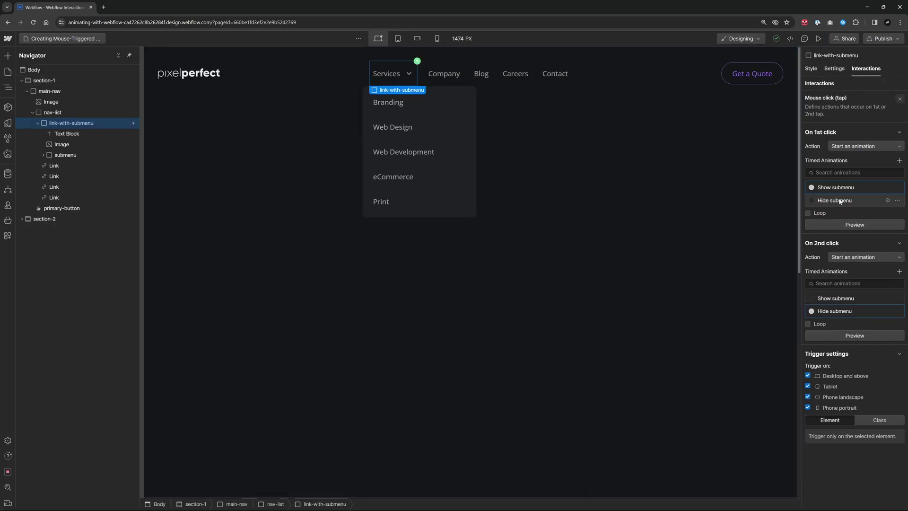
pyautogui.click(839, 325)
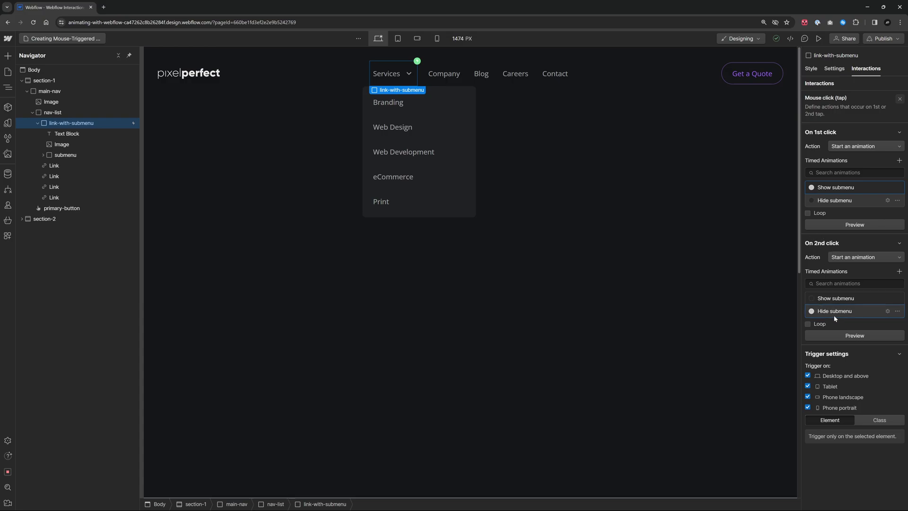
pyautogui.click(834, 313)
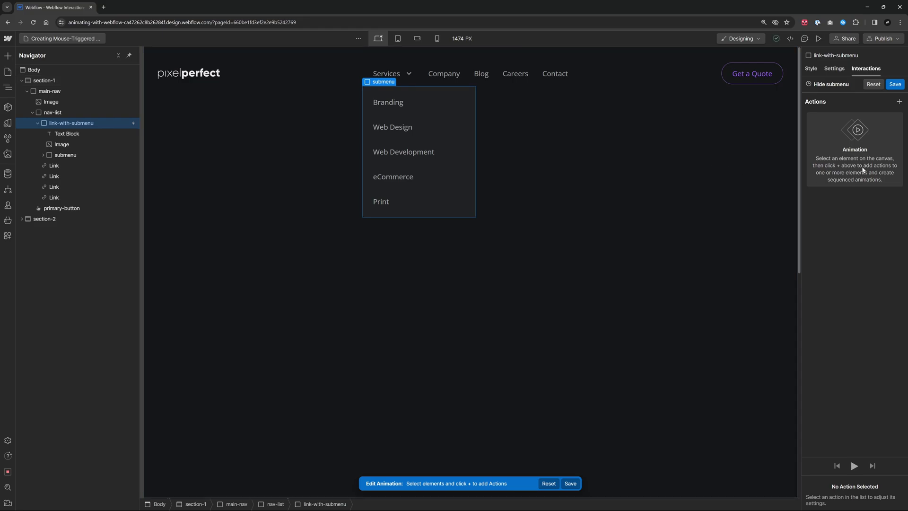
# Add a Move action for the submenu class to Hide submenu, with a vertical offset of -24 px.
pyautogui.click(899, 101)
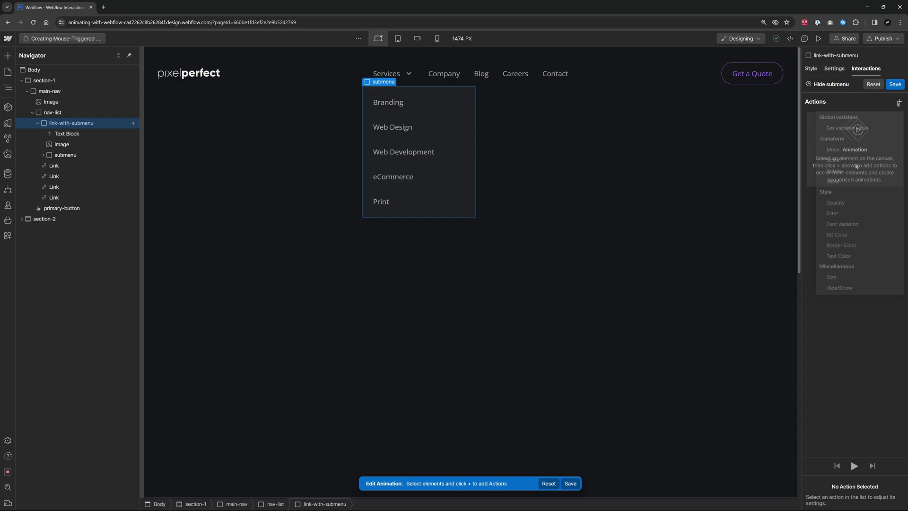
pyautogui.click(845, 154)
pyautogui.moveTo(808, 490); pyautogui.dragTo(798, 490)
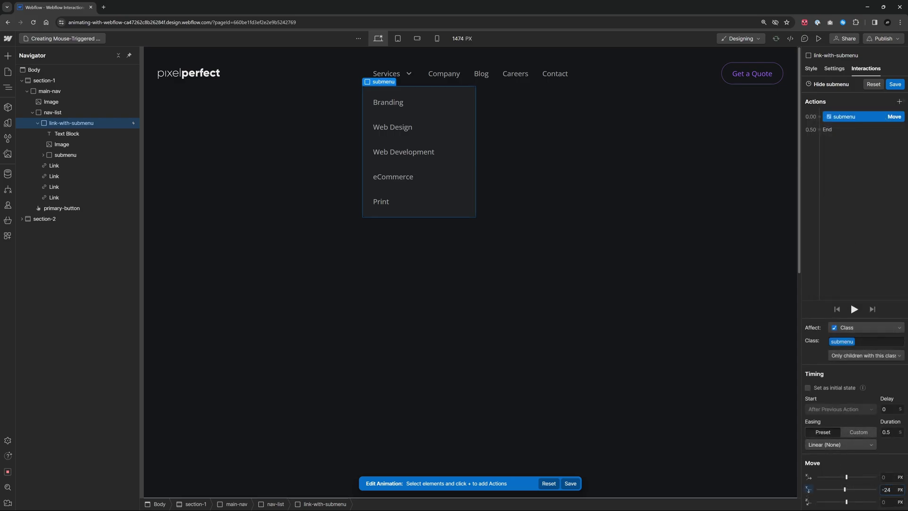
# Add a Size action with 0 px height and an Opacity action at its minimum value to Hide submenu.
pyautogui.click(899, 101)
pyautogui.click(842, 161)
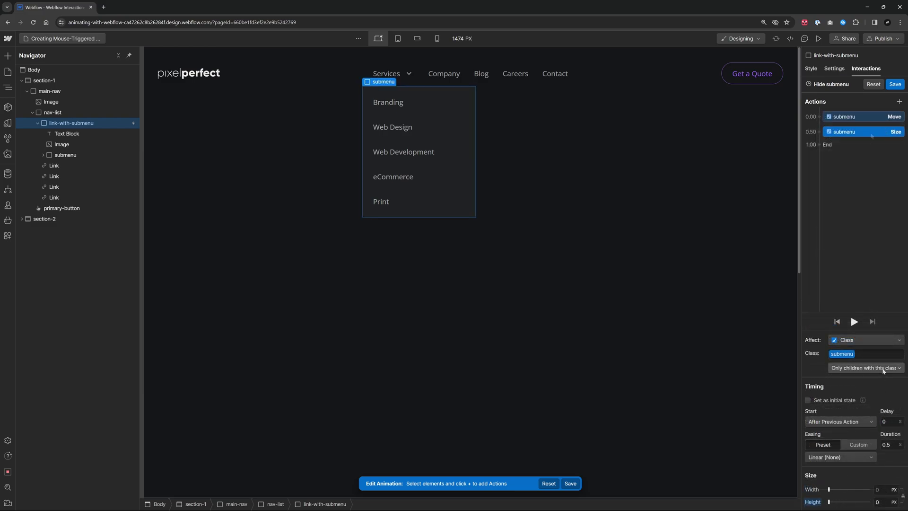
pyautogui.click(900, 101)
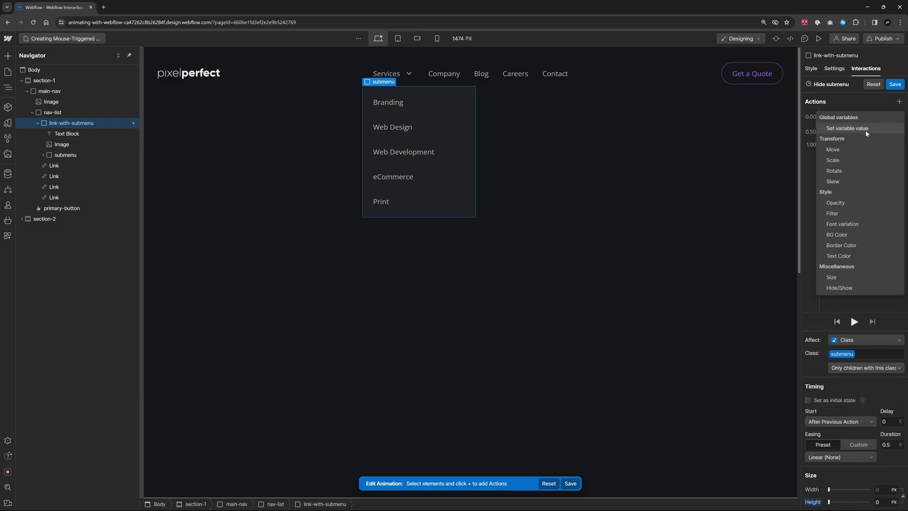
pyautogui.click(850, 204)
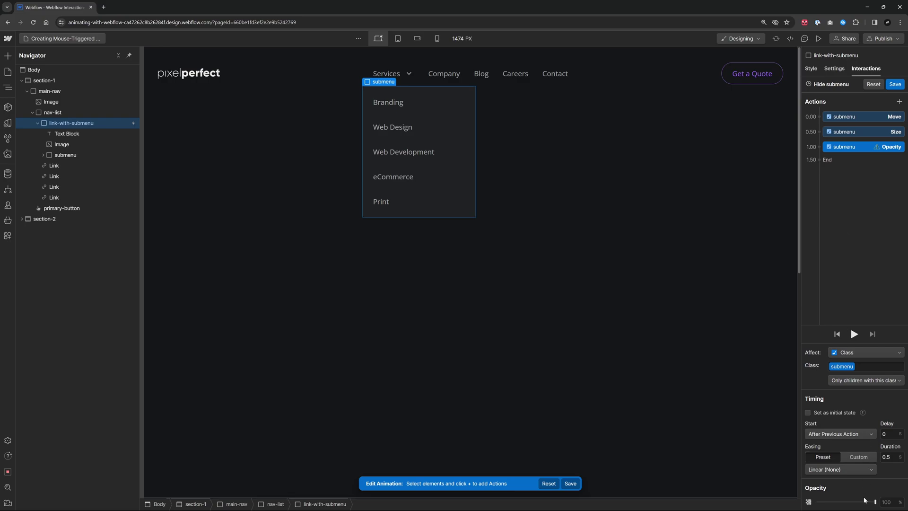
pyautogui.moveTo(865, 500); pyautogui.dragTo(817, 503)
# Group the Hide submenu Size, Opacity and Move actions so all three start together at 0.00 s.
pyautogui.click(874, 153)
pyautogui.click(871, 146)
pyautogui.moveTo(870, 146)
pyautogui.mouseDown()
pyautogui.moveTo(861, 132)
pyautogui.moveTo(870, 130)
pyautogui.mouseUp()
pyautogui.click(860, 119)
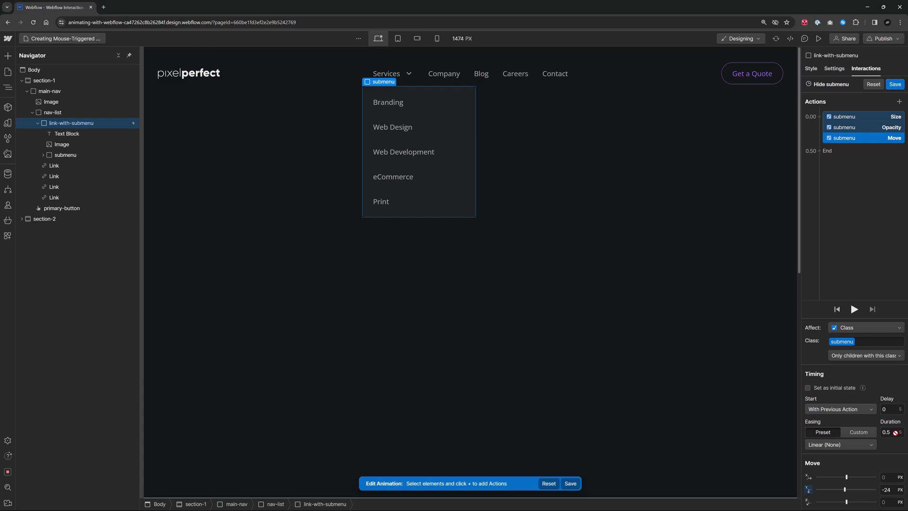
# Give the three Hide submenu actions a 0.3 s duration and In Out Cubic easing, and save the animation.
pyautogui.keyDown('shift'); pyautogui.click(861, 119); pyautogui.keyUp('shift')
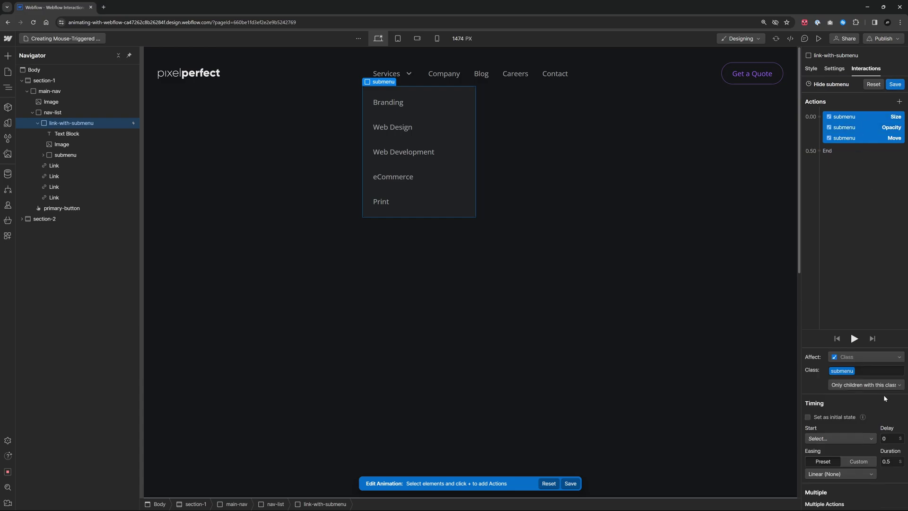
pyautogui.click(893, 461)
pyautogui.write('0.3')
pyautogui.click(834, 475)
pyautogui.click(845, 354)
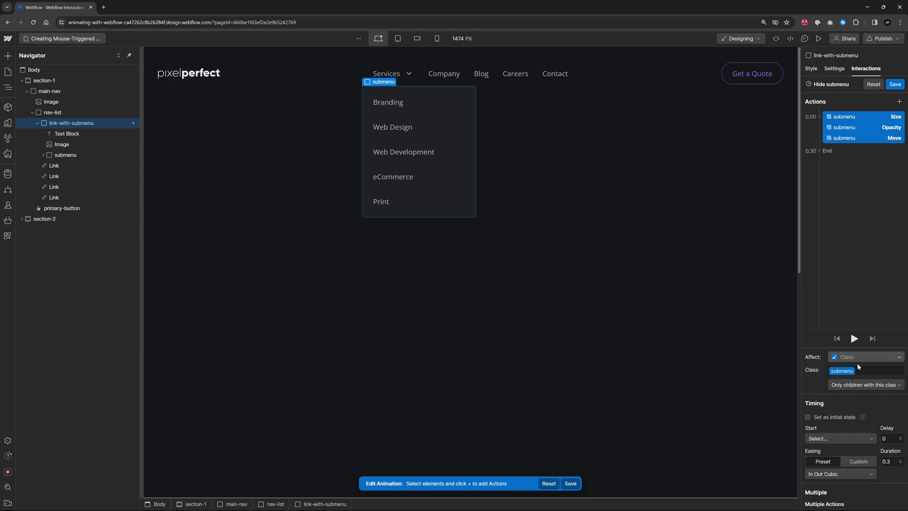
pyautogui.click(895, 85)
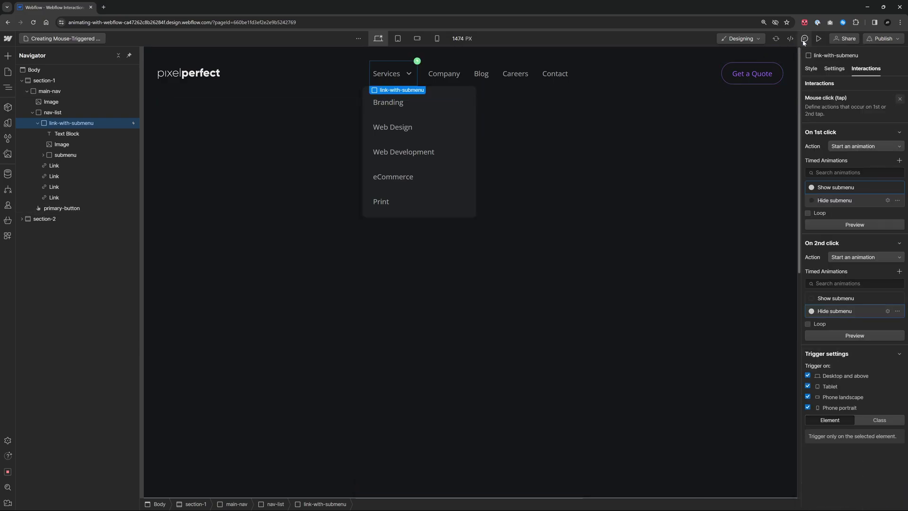
# Preview the page and open and close the Services submenu repeatedly to test both animations, then return to the editor.
pyautogui.click(819, 38)
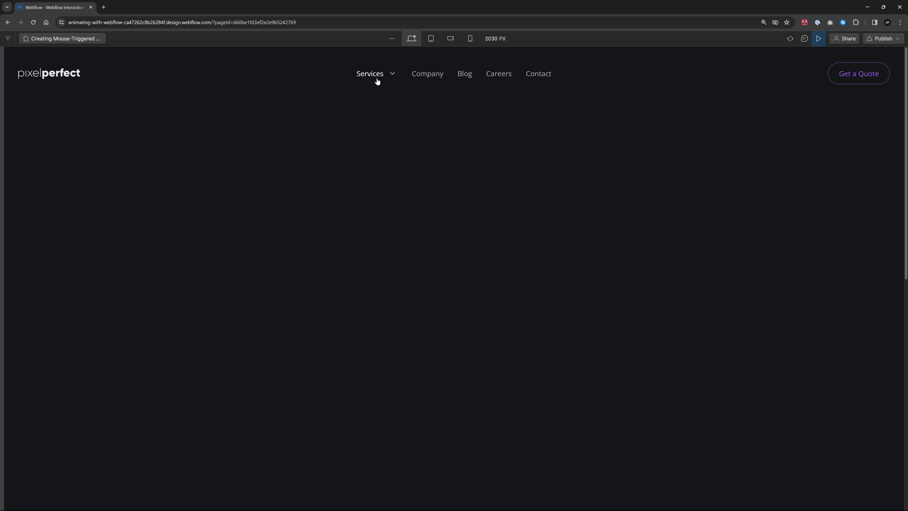
pyautogui.moveTo(377, 82)
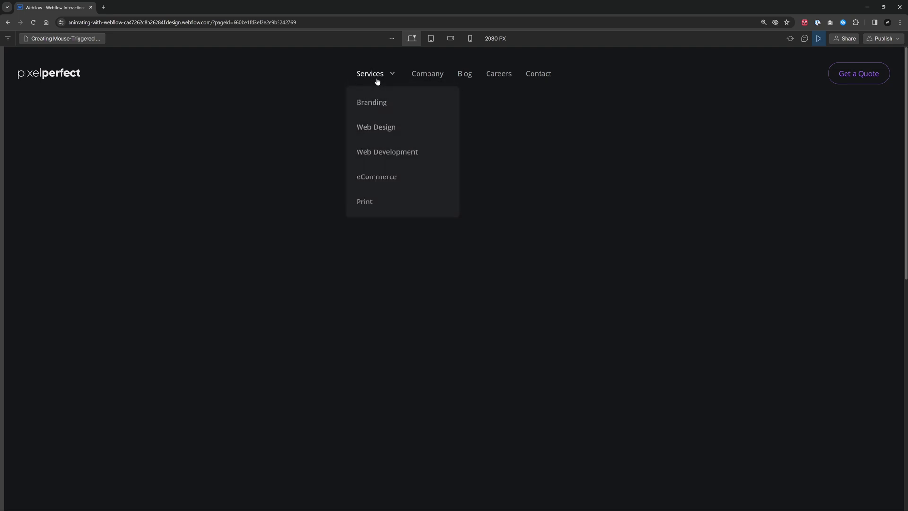
pyautogui.click(377, 78)
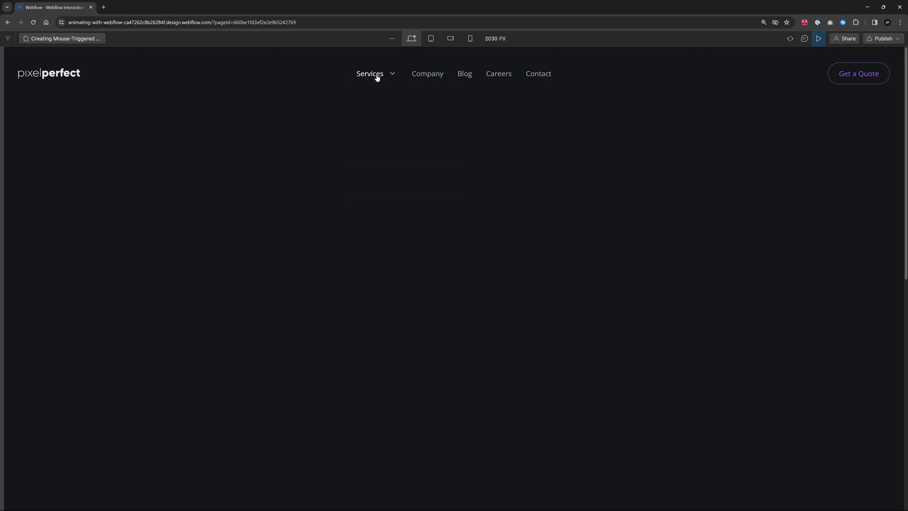
pyautogui.click(377, 78)
pyautogui.click(377, 78)
pyautogui.click(377, 78)
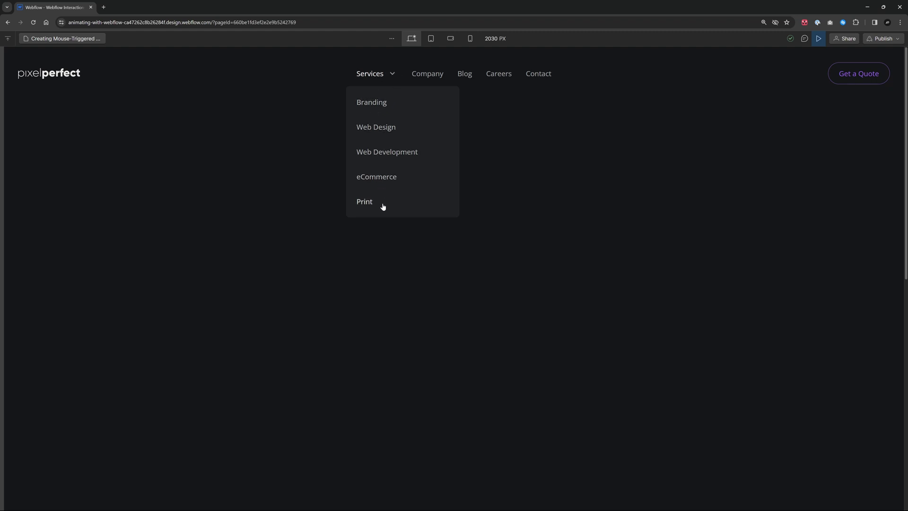
pyautogui.click(818, 42)
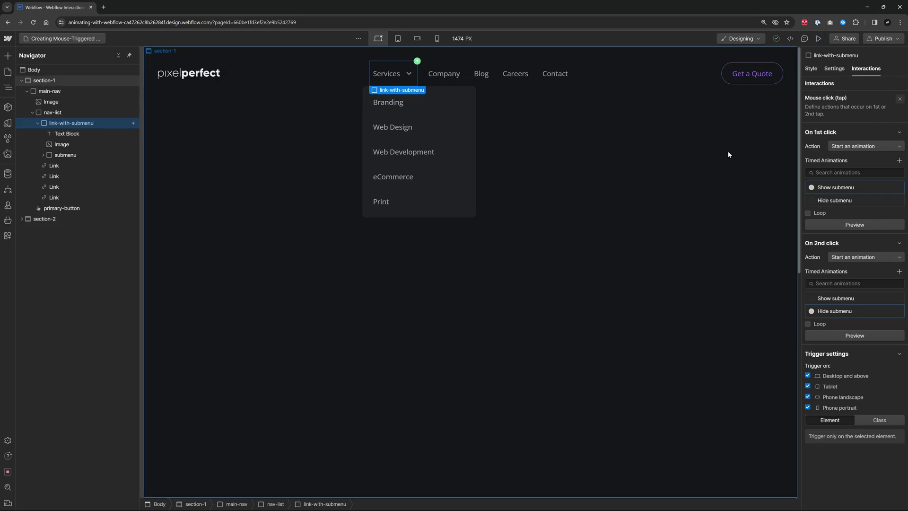
# In Show submenu, add a Rotate action to the Services arrow image: 180° around Z, 0.3 s duration, In Out Cubic easing.
pyautogui.click(855, 188)
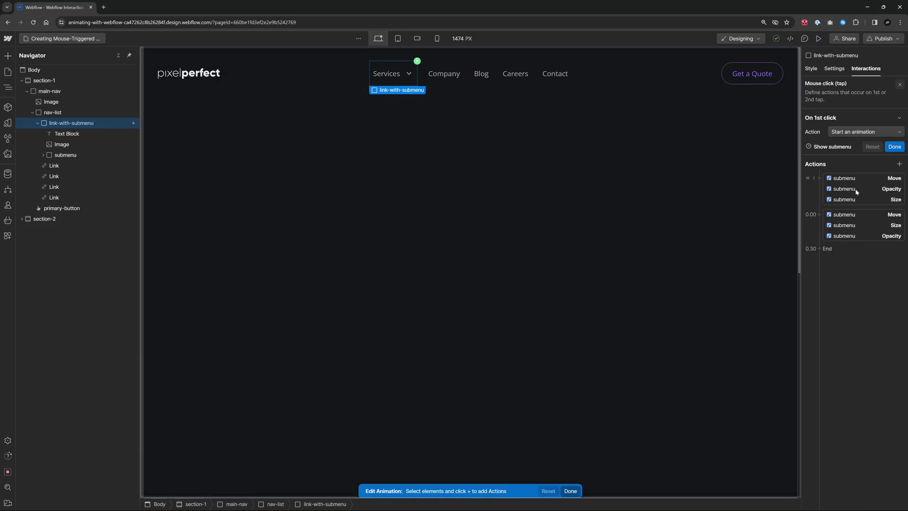
pyautogui.click(410, 75)
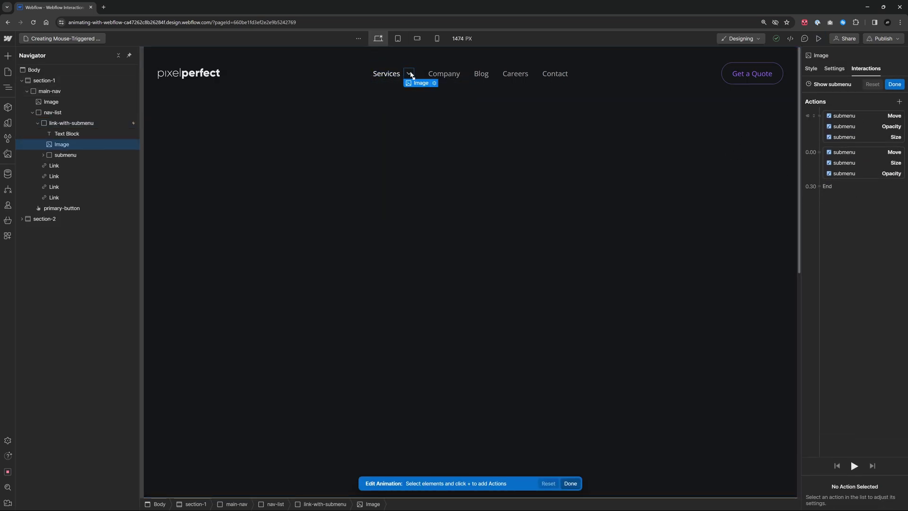
pyautogui.click(899, 102)
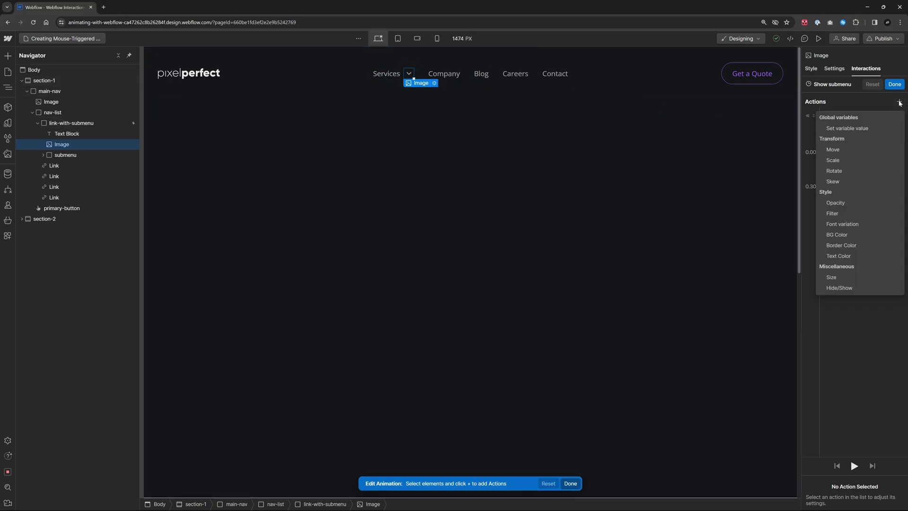
pyautogui.click(854, 169)
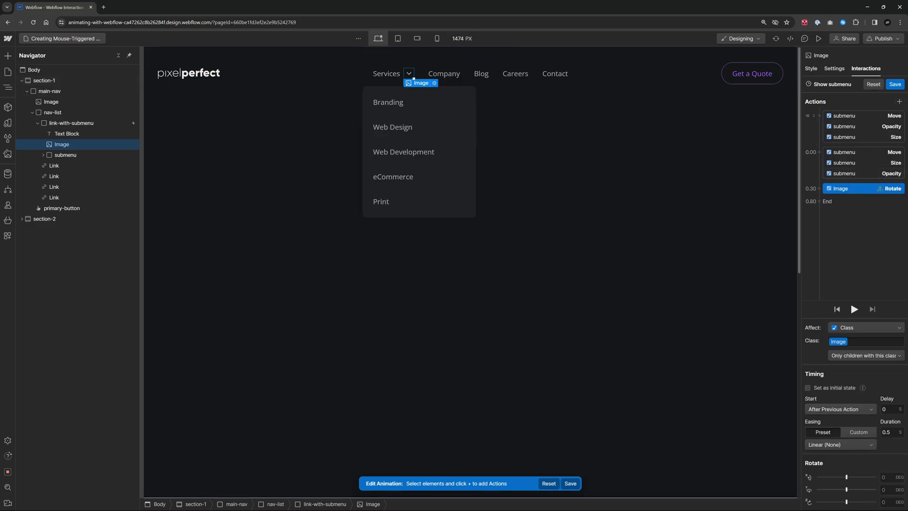
pyautogui.write('180')
pyautogui.click(869, 445)
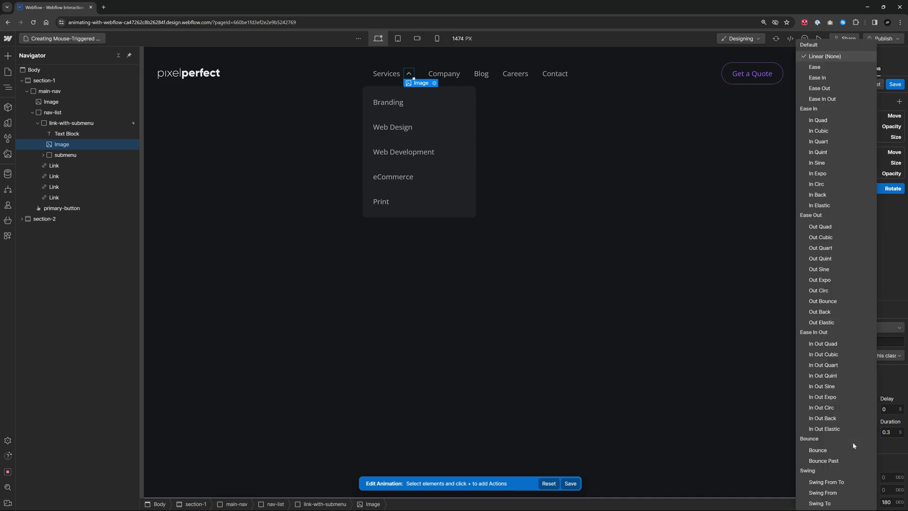
pyautogui.click(833, 357)
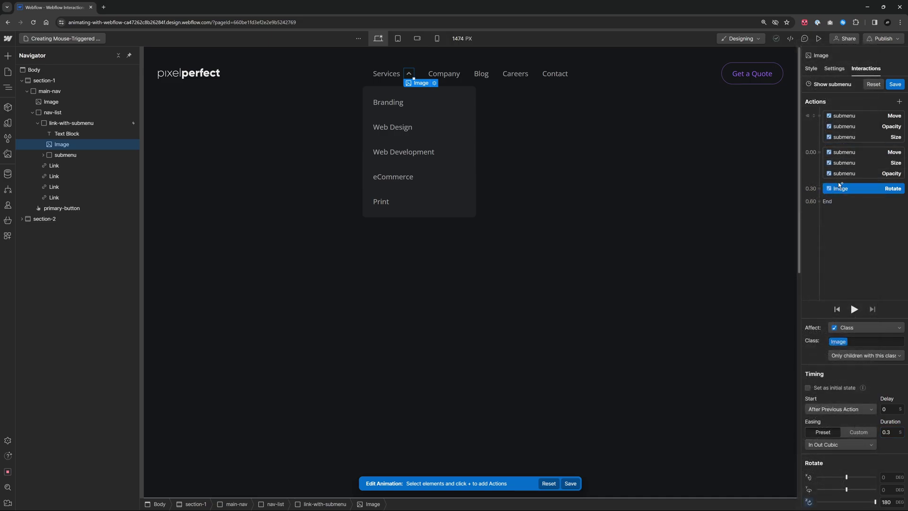
# Play the animation, try the image Rotate action simultaneously with the submenu actions, and move it back to start after them.
pyautogui.click(856, 309)
pyautogui.click(856, 310)
pyautogui.moveTo(842, 190); pyautogui.dragTo(841, 180)
pyautogui.click(855, 310)
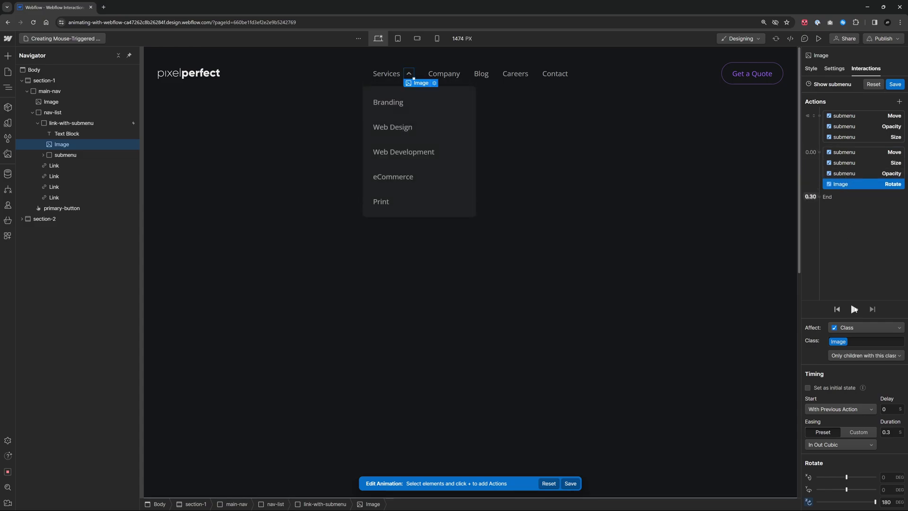
pyautogui.moveTo(848, 185); pyautogui.dragTo(848, 194)
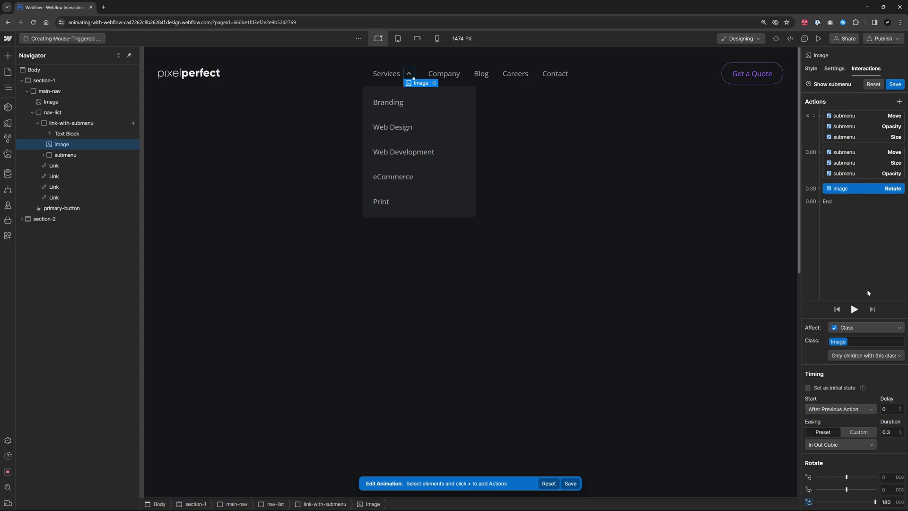
# Save the Show submenu animation and preview the page, opening the Services submenu to test the arrow rotation.
pyautogui.click(896, 83)
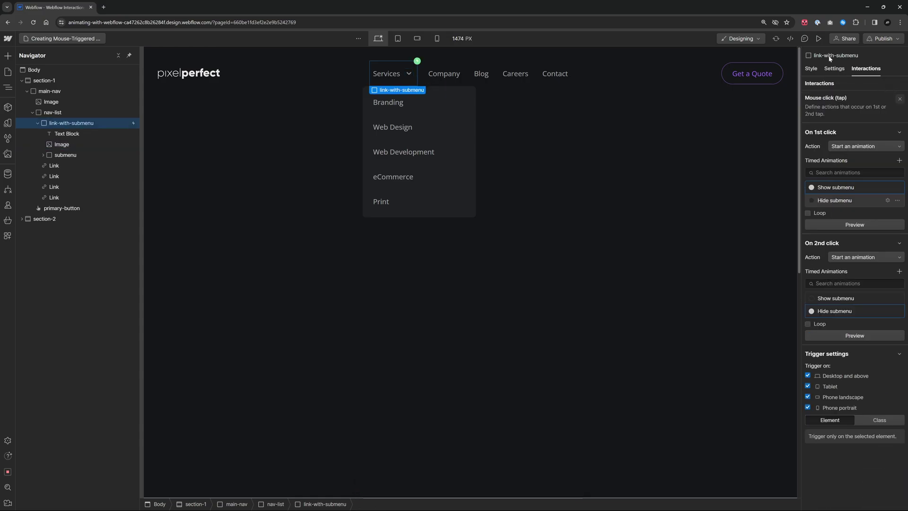
pyautogui.click(819, 38)
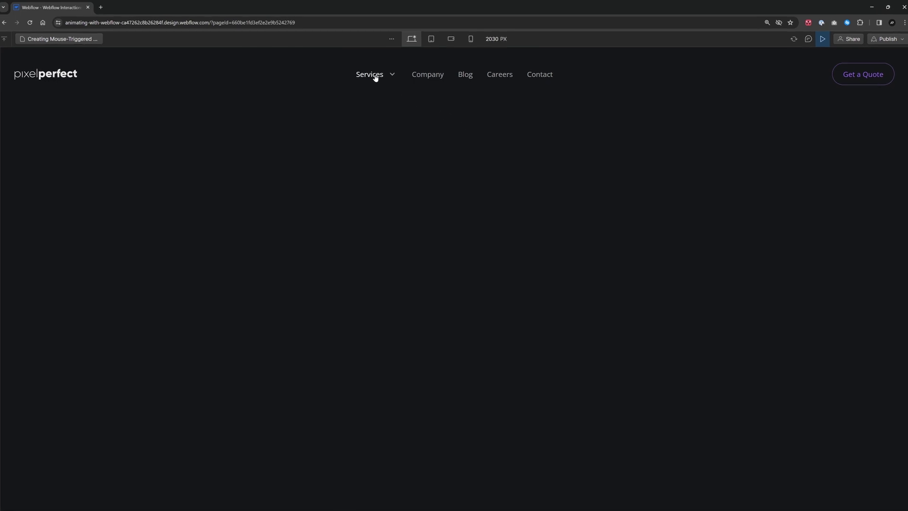
pyautogui.click(367, 76)
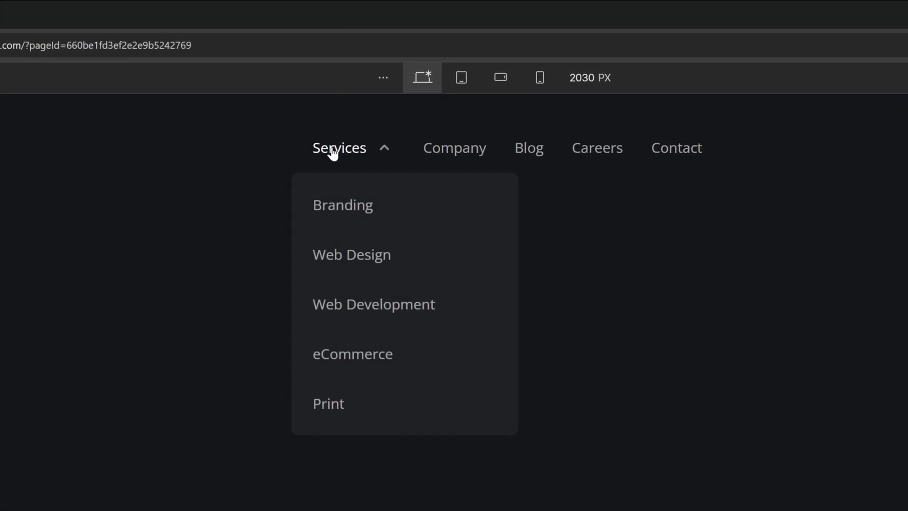
# Close and reopen the Services submenu in the preview to check how the arrow behaves.
pyautogui.click(333, 152)
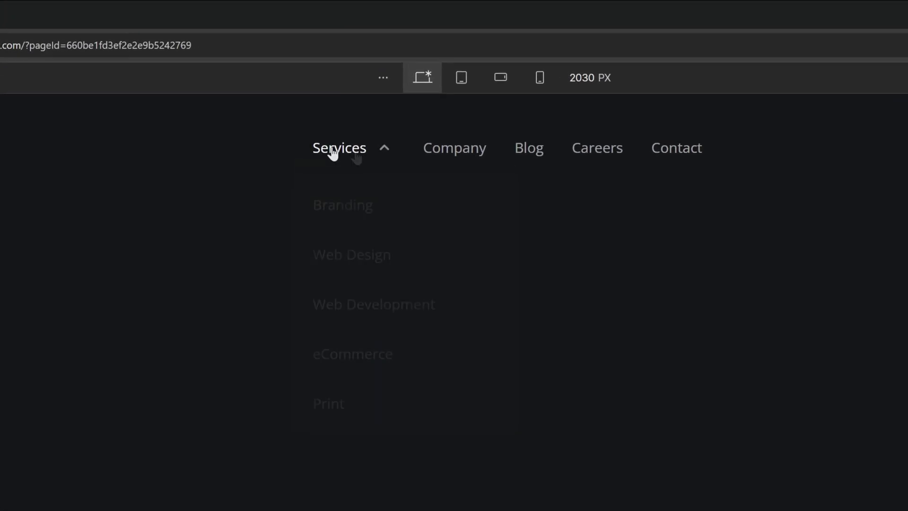
pyautogui.click(356, 150)
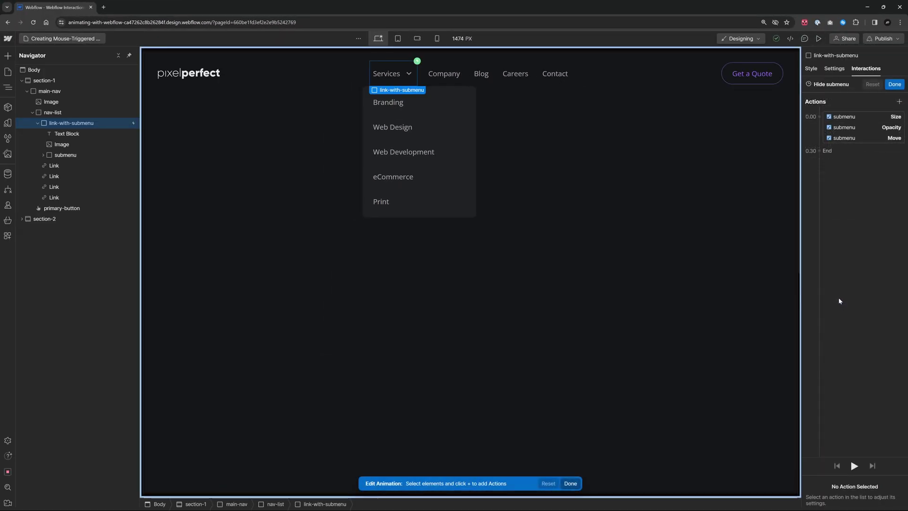
# In Hide submenu, add a Rotate action to the Services arrow image: 0° around Z, 0.3 s duration, eased with a preset, and save the animation.
pyautogui.click(409, 74)
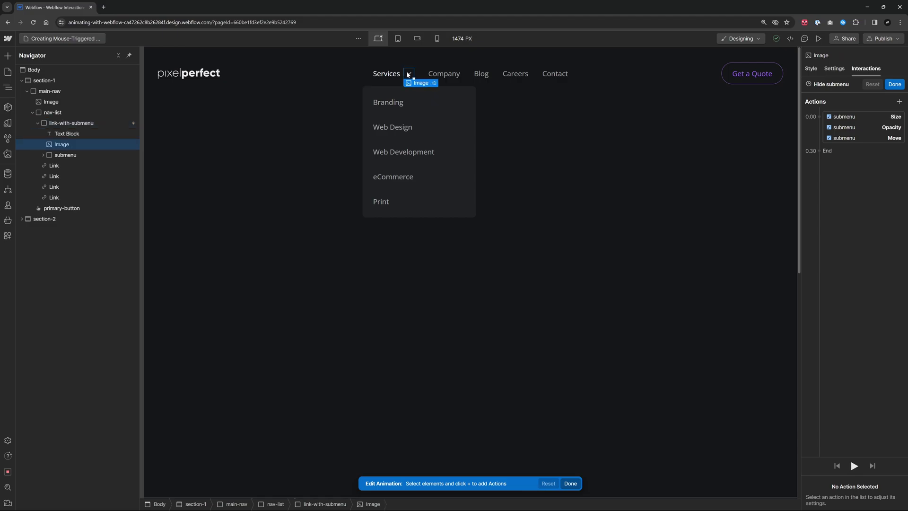
pyautogui.click(899, 102)
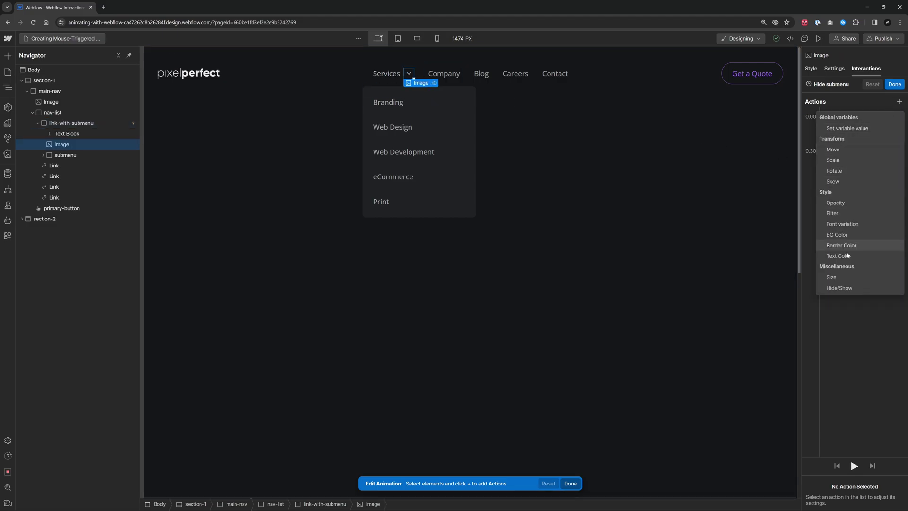
pyautogui.click(834, 170)
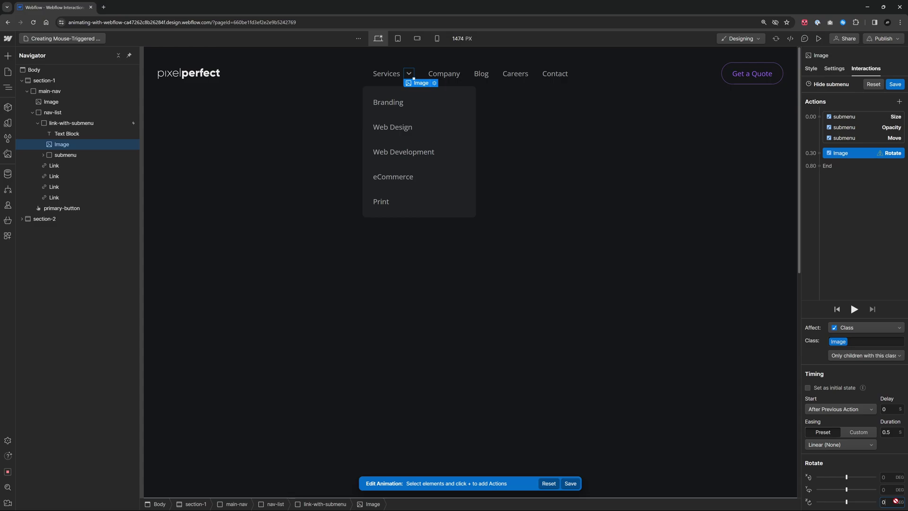
pyautogui.click(887, 432)
pyautogui.write('0')
pyautogui.press('BackSpace')
pyautogui.write('1')
pyautogui.write('0.3')
pyautogui.write('3')
pyautogui.click(845, 445)
pyautogui.click(844, 354)
pyautogui.click(896, 84)
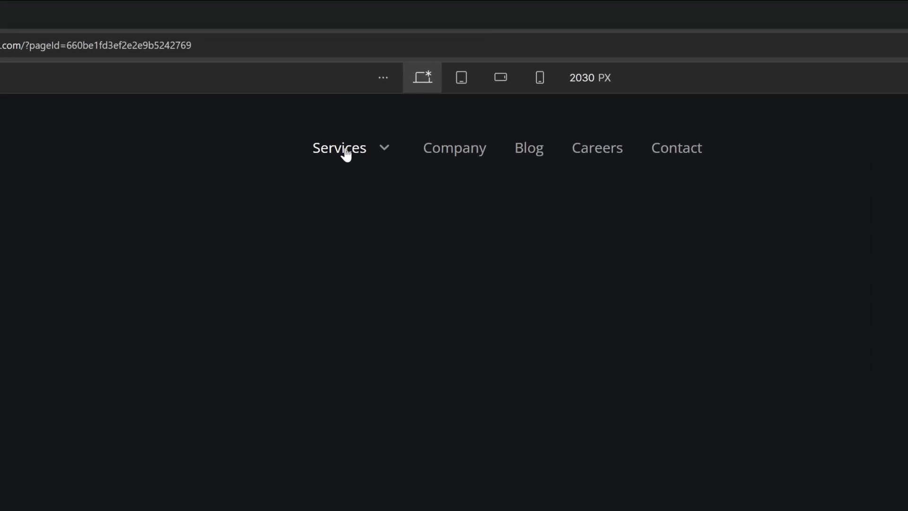
# Preview the page, open and close the Services submenu repeatedly to test the arrow rotation, and return to the editor.
pyautogui.click(347, 152)
pyautogui.click(346, 152)
pyautogui.click(346, 153)
pyautogui.click(346, 152)
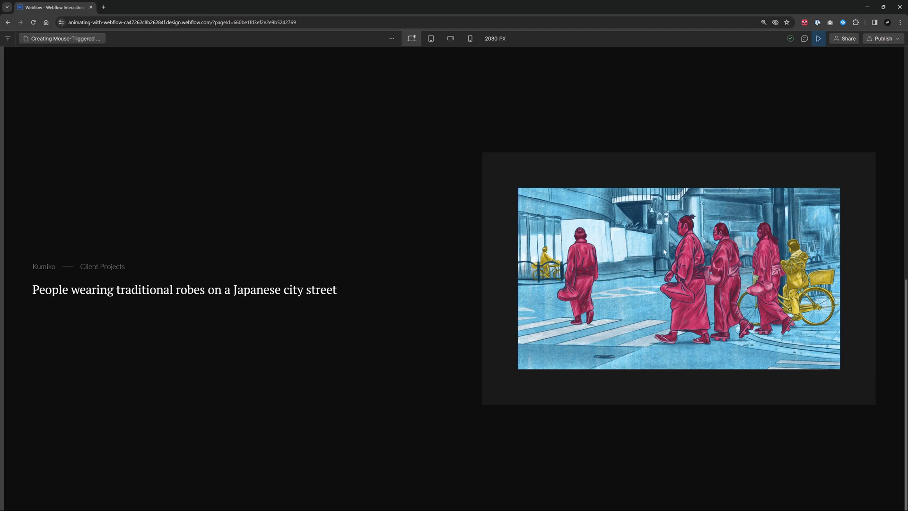
pyautogui.click(819, 40)
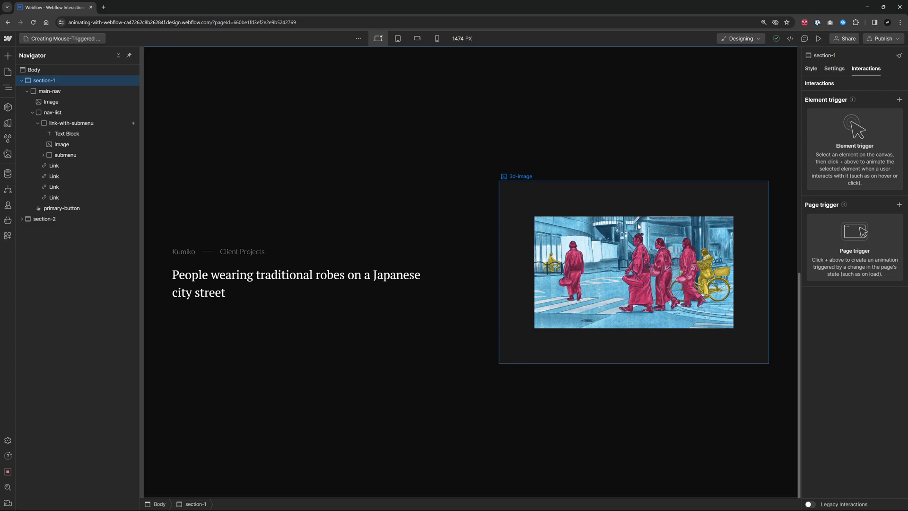
# Add a Mouse move over element trigger to 3d-image with the Play mouse animation action.
pyautogui.click(638, 226)
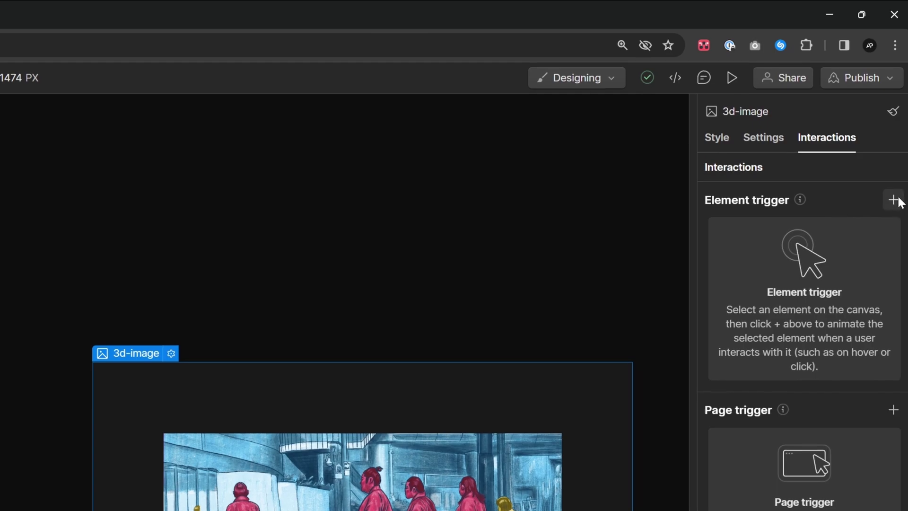
pyautogui.click(900, 100)
pyautogui.moveTo(787, 276)
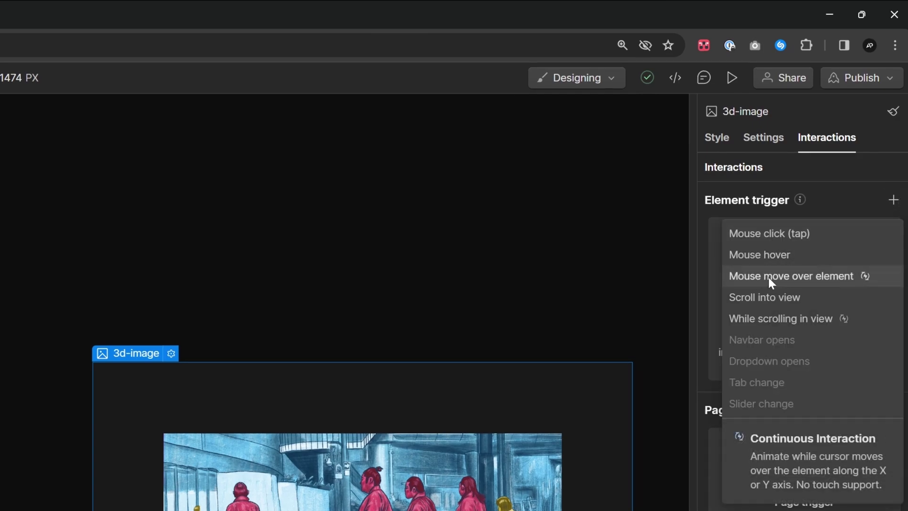
pyautogui.click(849, 276)
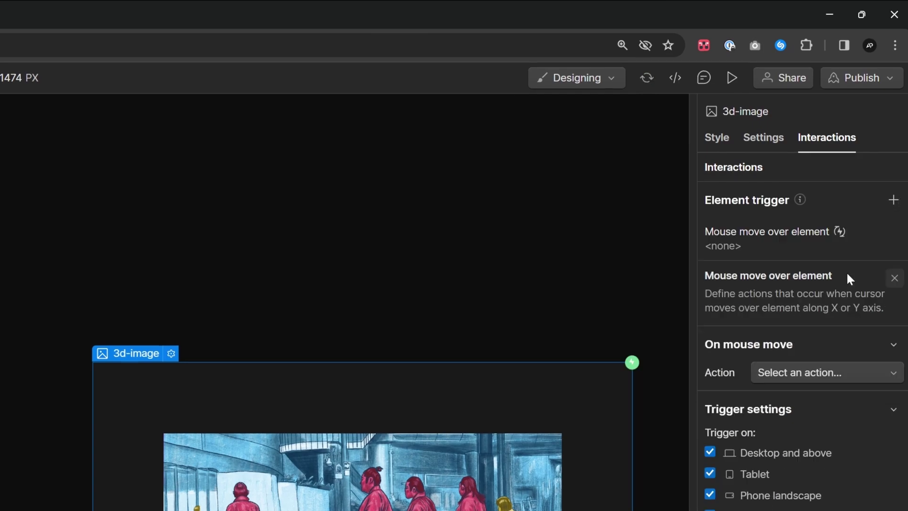
pyautogui.click(866, 296)
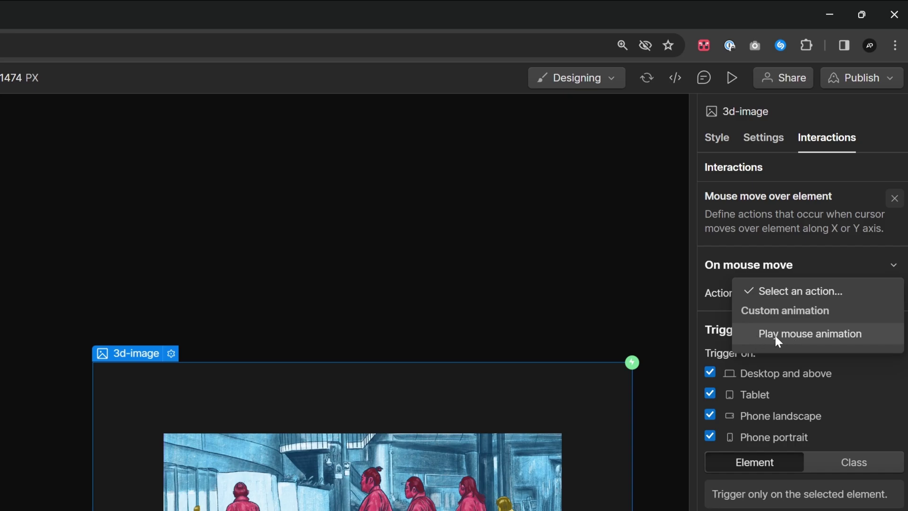
pyautogui.click(816, 332)
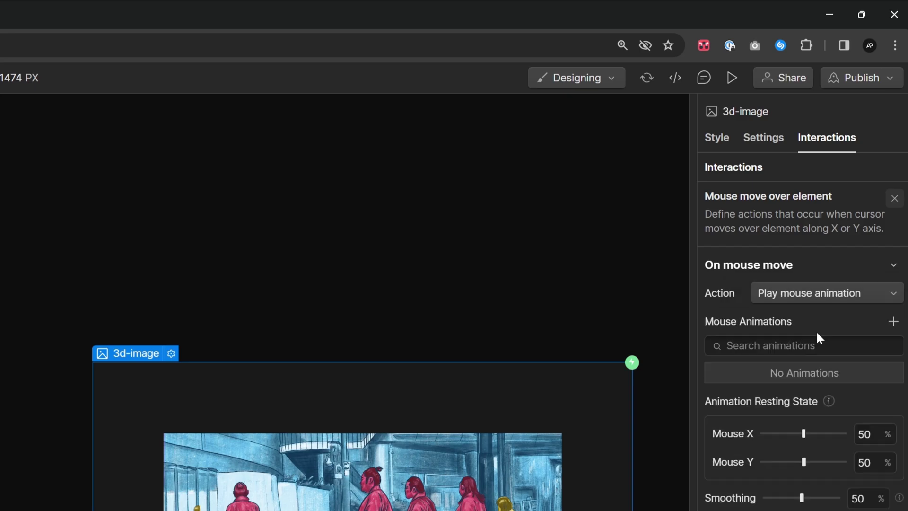
# Create a new mouse animation for 3d-image named "Card rotate 3d".
pyautogui.click(893, 324)
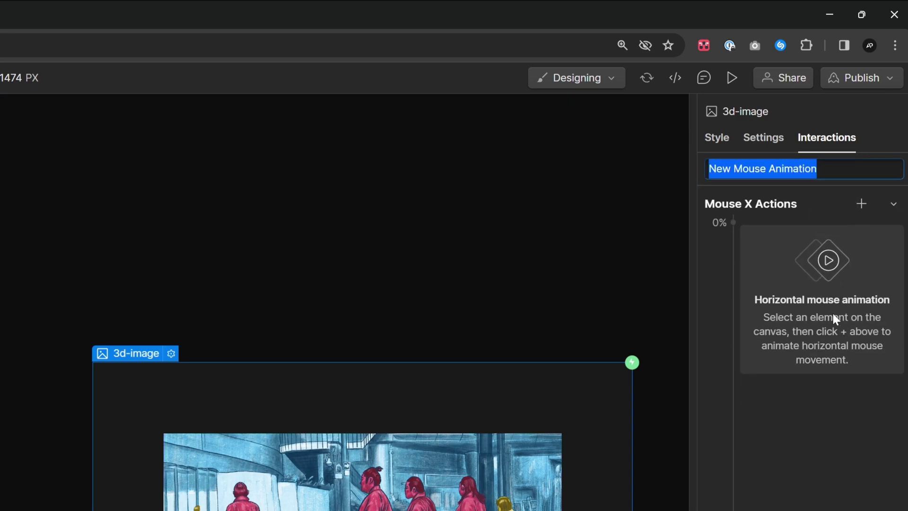
pyautogui.write('Card rotat')
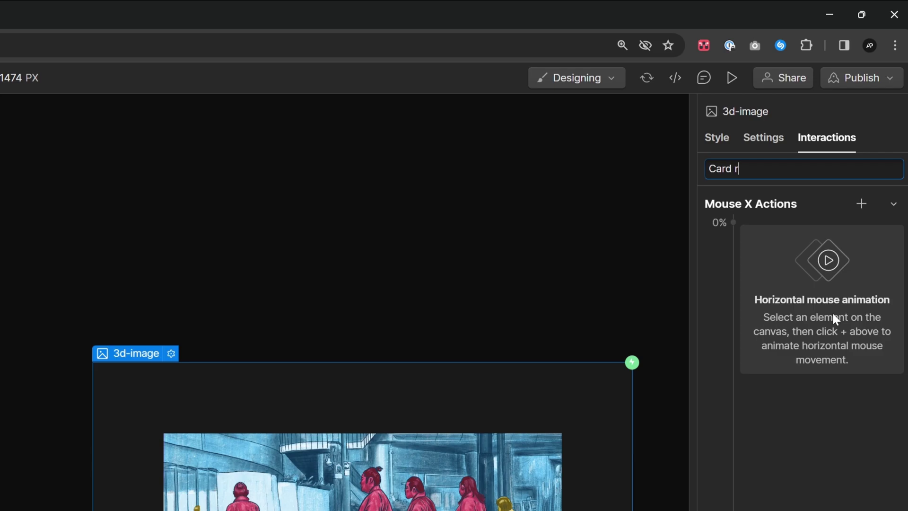
pyautogui.write('e 3d')
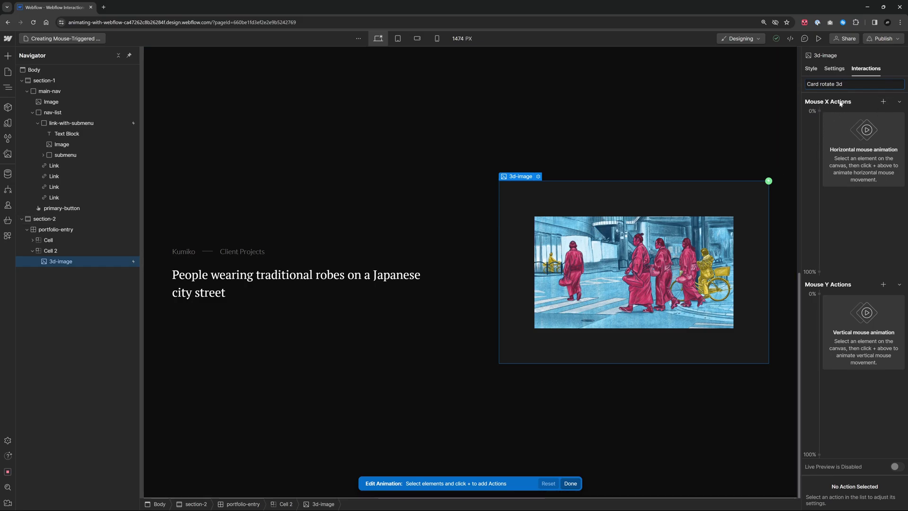
# Add Mouse X Rotate actions to 3d-image, -8° around Y at 0% and 8° at 100%, and save after trying the live preview.
pyautogui.click(820, 112)
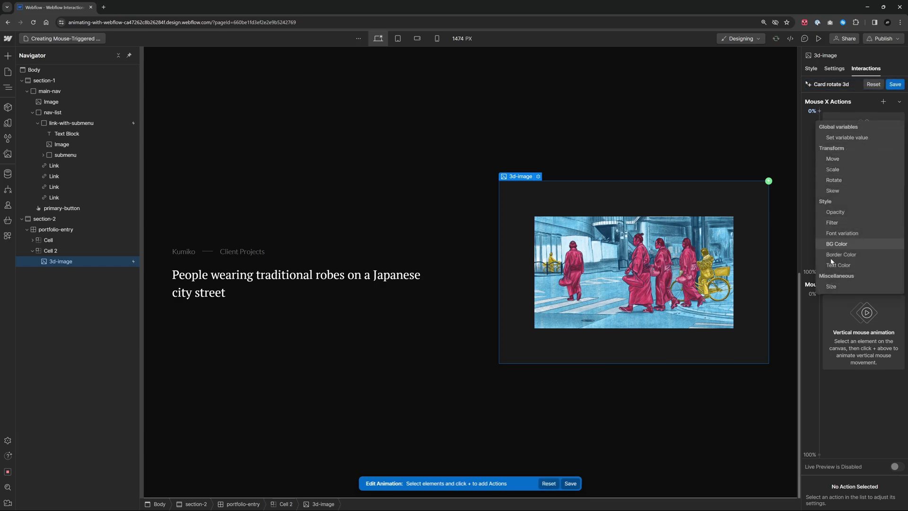
pyautogui.click(845, 178)
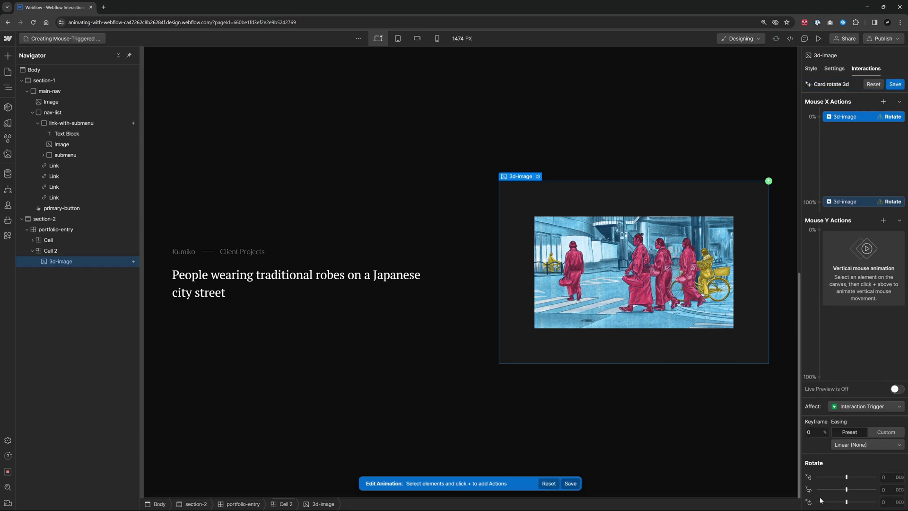
pyautogui.moveTo(847, 489)
pyautogui.mouseDown()
pyautogui.moveTo(855, 489)
pyautogui.moveTo(845, 490)
pyautogui.mouseUp()
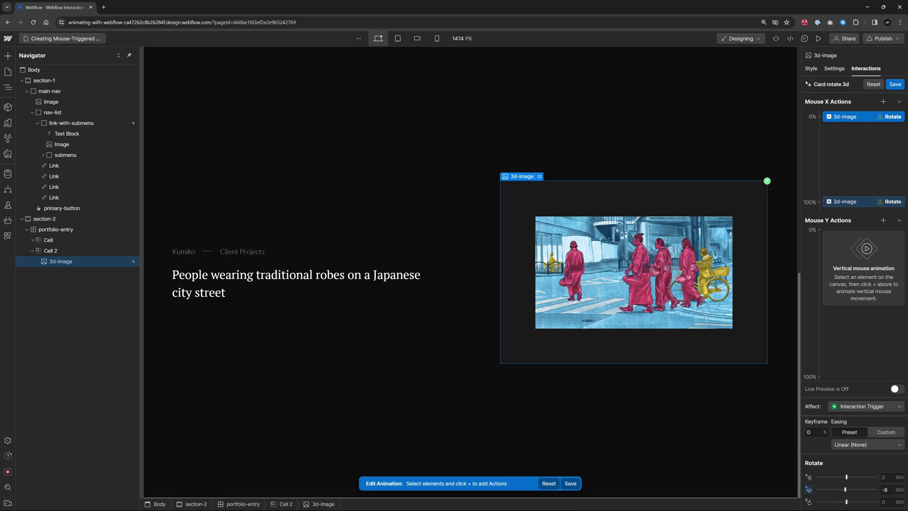
pyautogui.click(858, 202)
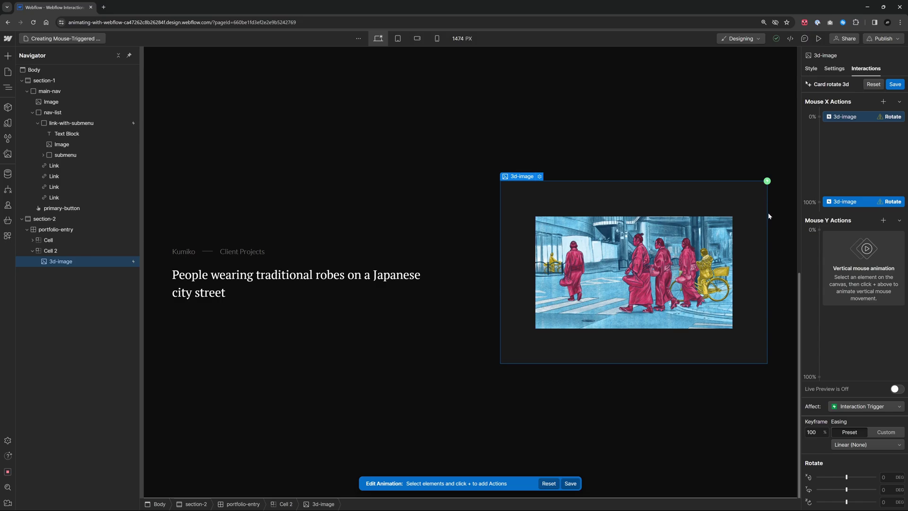
pyautogui.moveTo(846, 490); pyautogui.dragTo(848, 490)
pyautogui.click(896, 391)
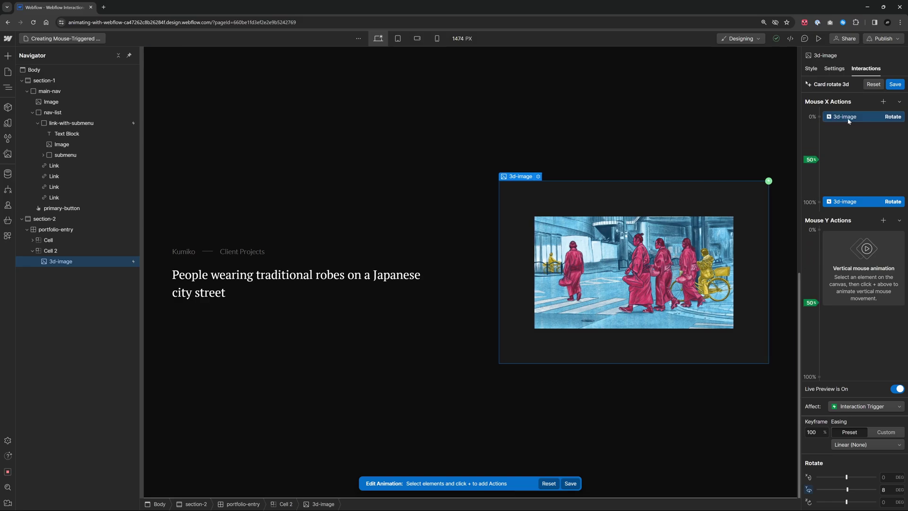
pyautogui.click(894, 86)
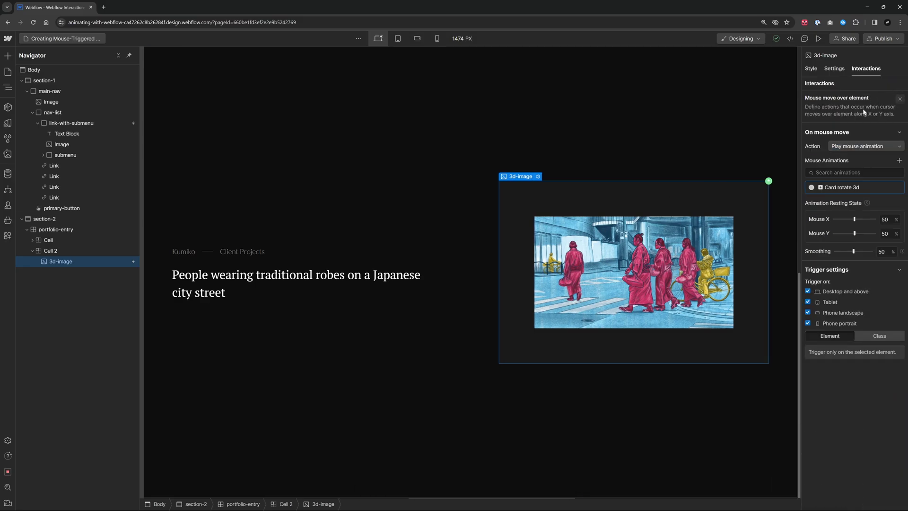
# Give Cell 2 a children perspective distance in its transform settings and test the image's 3D rotation in the page preview.
pyautogui.click(811, 69)
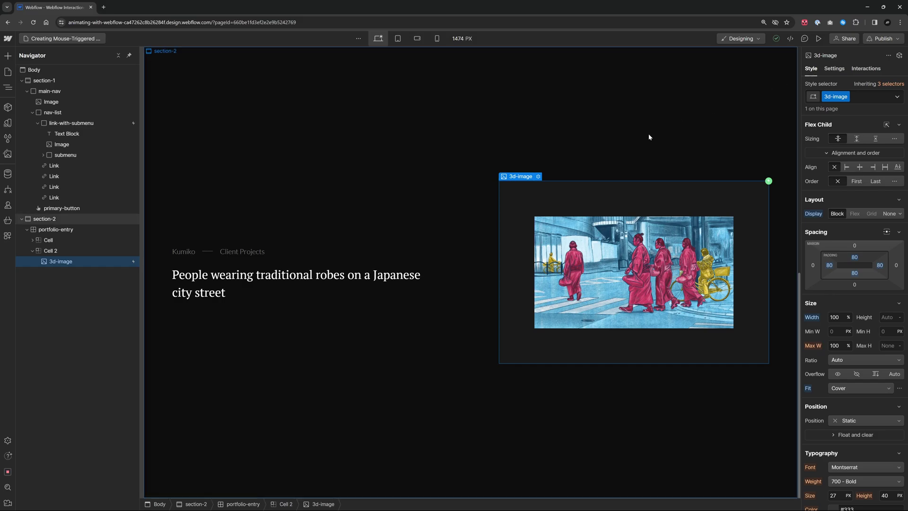
pyautogui.click(63, 255)
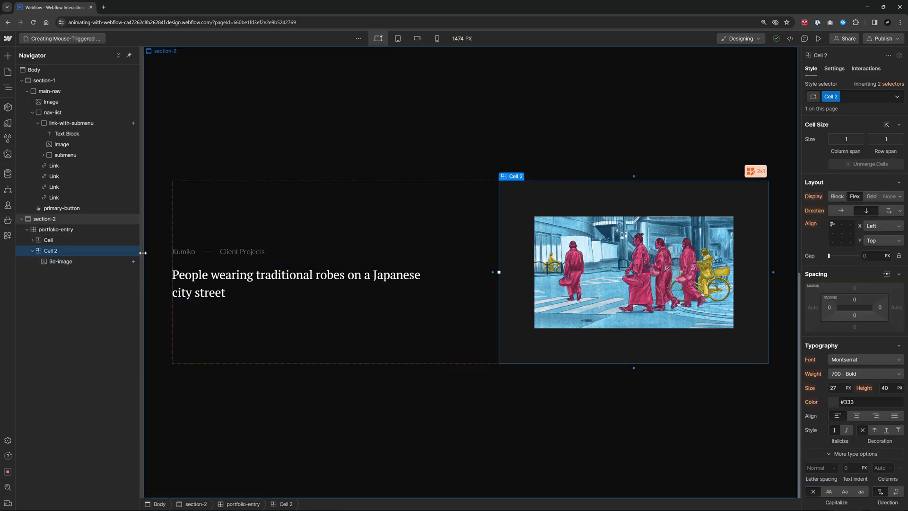
pyautogui.scroll(-10, 861, 307)
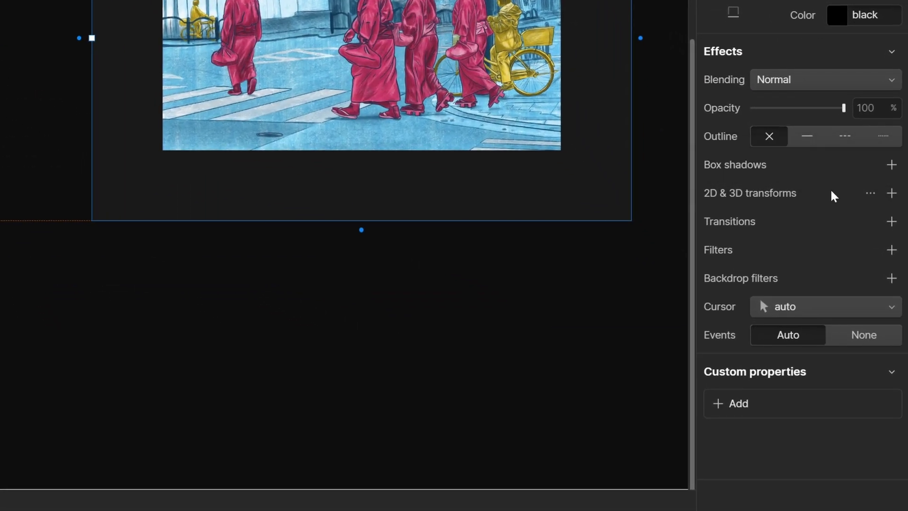
pyautogui.click(870, 193)
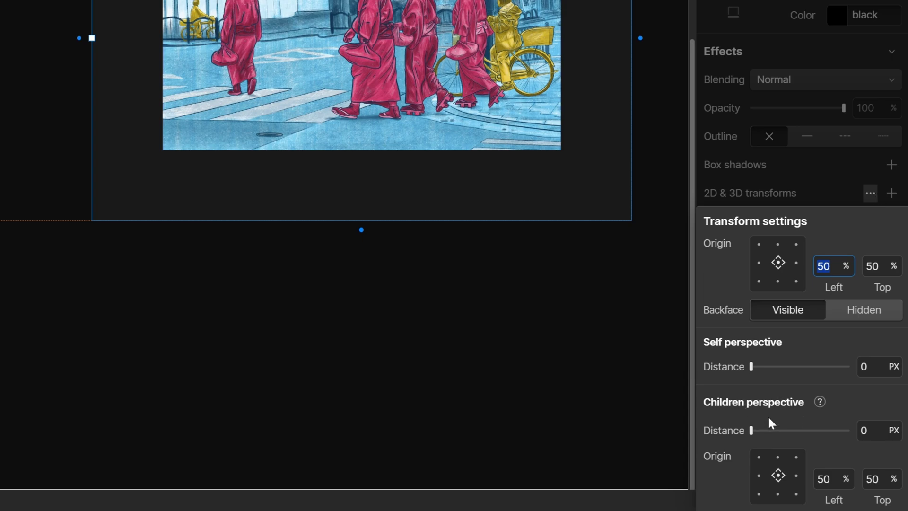
pyautogui.moveTo(752, 430); pyautogui.dragTo(803, 431)
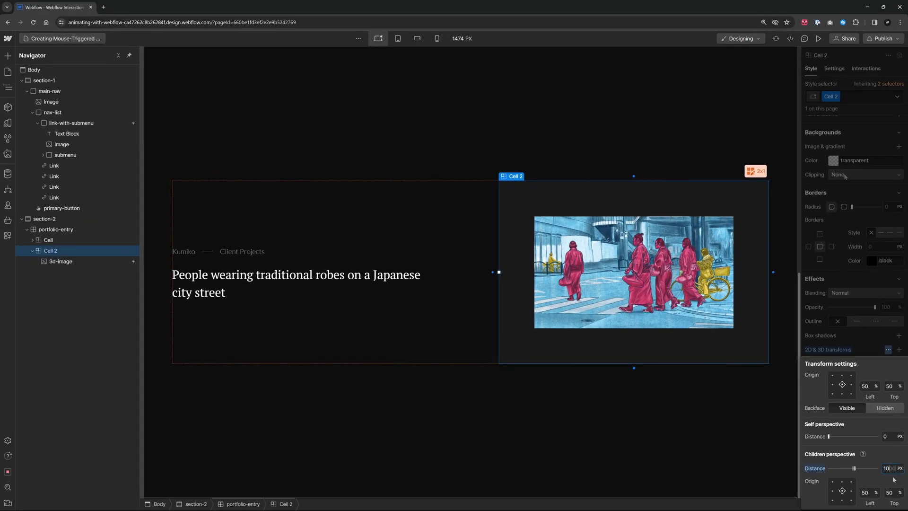
pyautogui.click(819, 39)
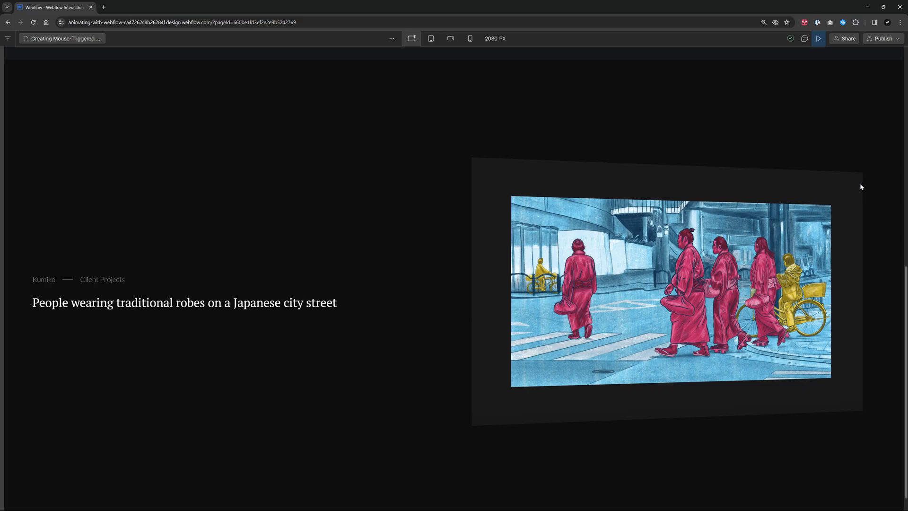
pyautogui.press('Escape')
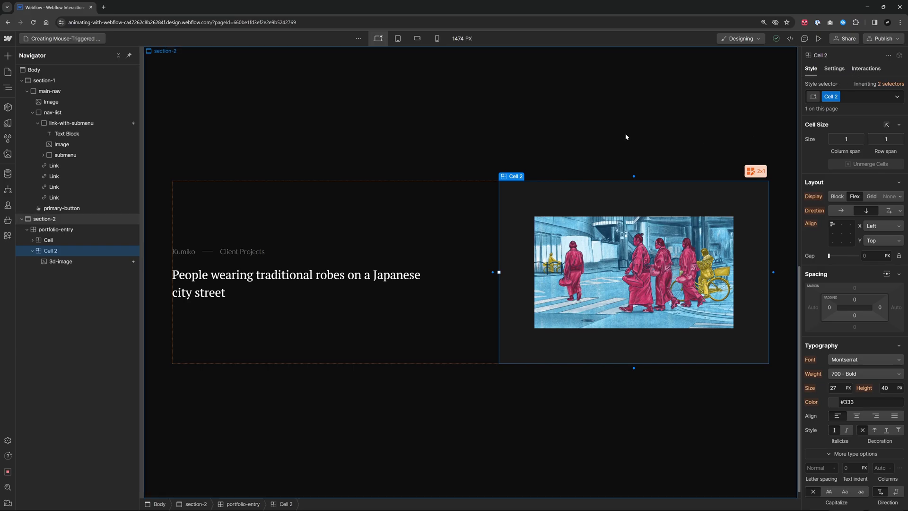
# Reopen 3d-image's Card rotate 3d animation and add a Mouse Y Rotate action with 8° around X at 0%.
pyautogui.click(634, 272)
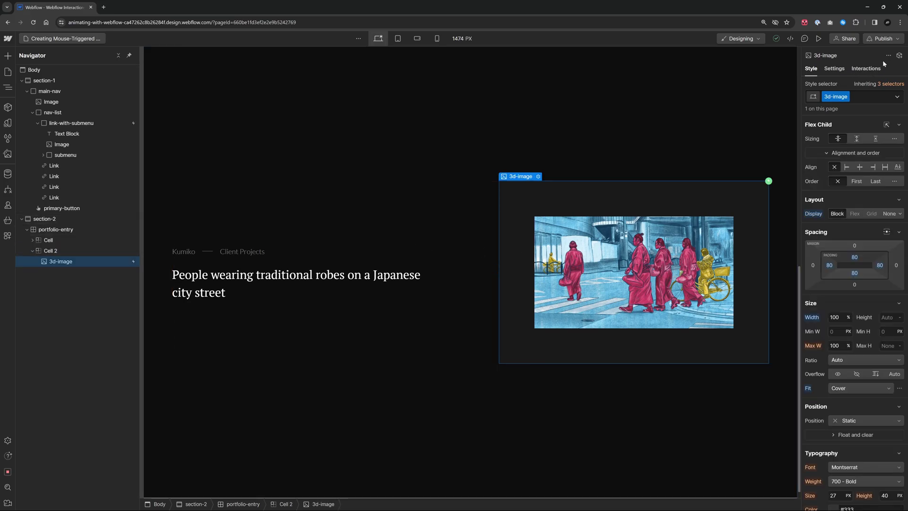
pyautogui.click(866, 69)
pyautogui.click(846, 117)
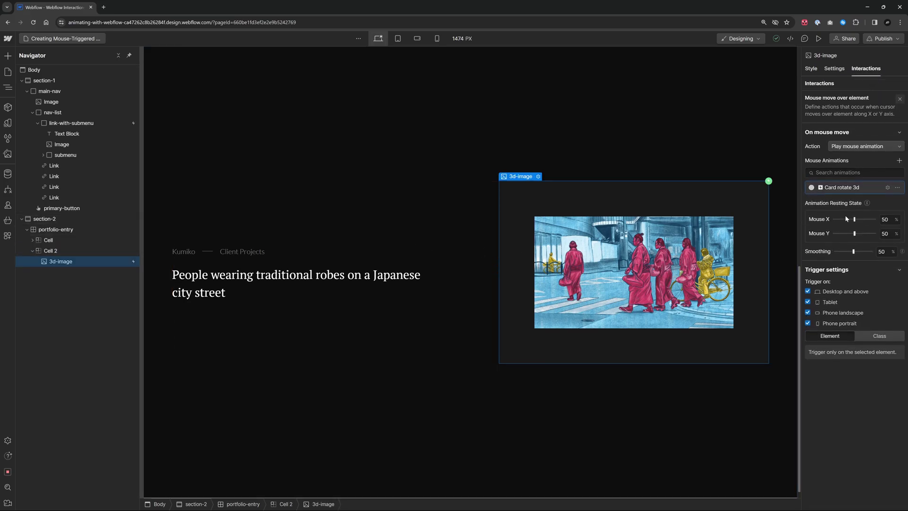
pyautogui.click(847, 188)
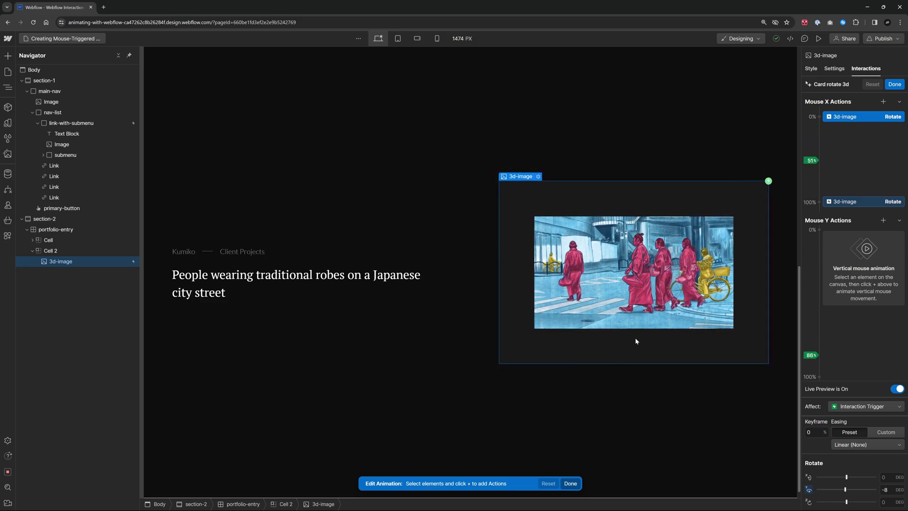
pyautogui.click(812, 231)
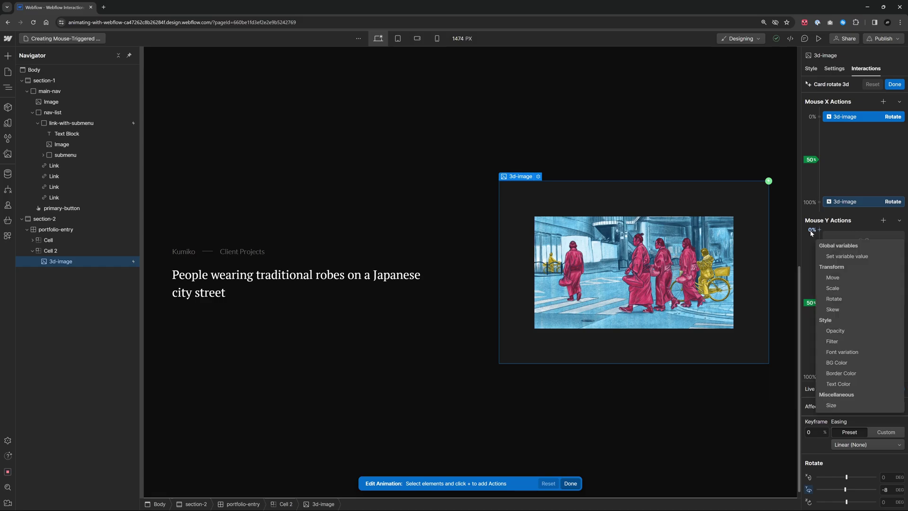
pyautogui.click(842, 299)
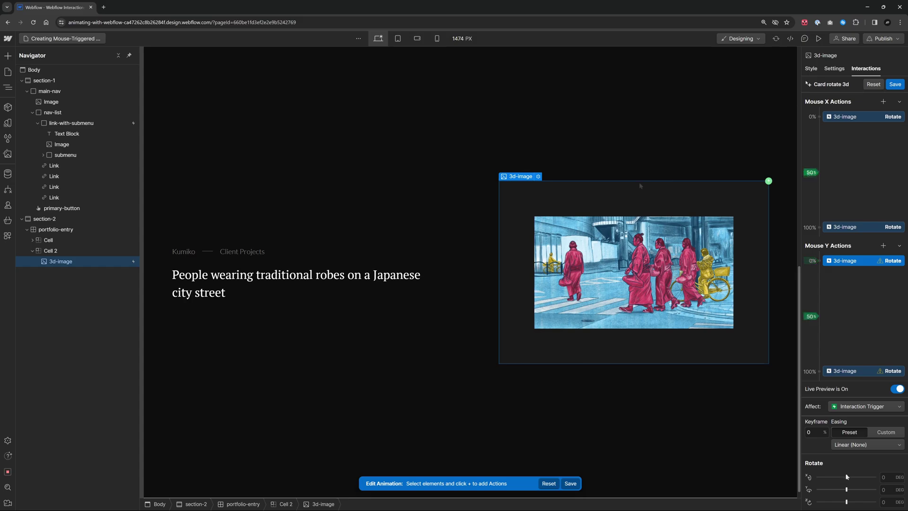
pyautogui.moveTo(847, 477); pyautogui.dragTo(847, 476)
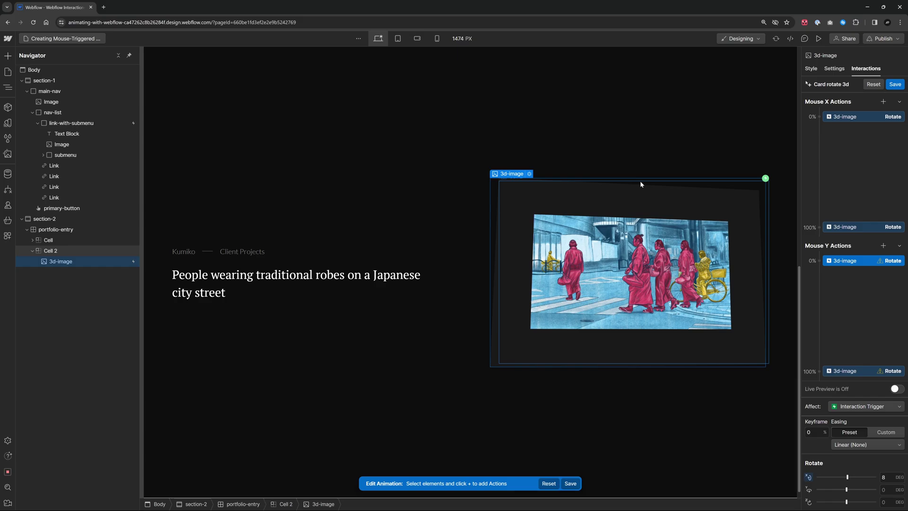
# Set the Mouse Y Rotate action at 100% to -8° around X and try the rotation in the live and page previews.
pyautogui.click(847, 373)
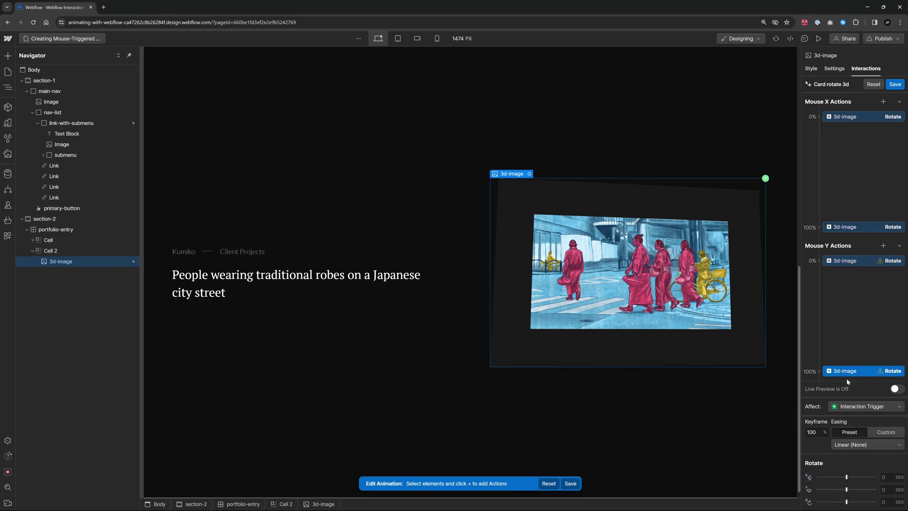
pyautogui.click(896, 473)
pyautogui.write('-8')
pyautogui.press('Return')
pyautogui.click(896, 388)
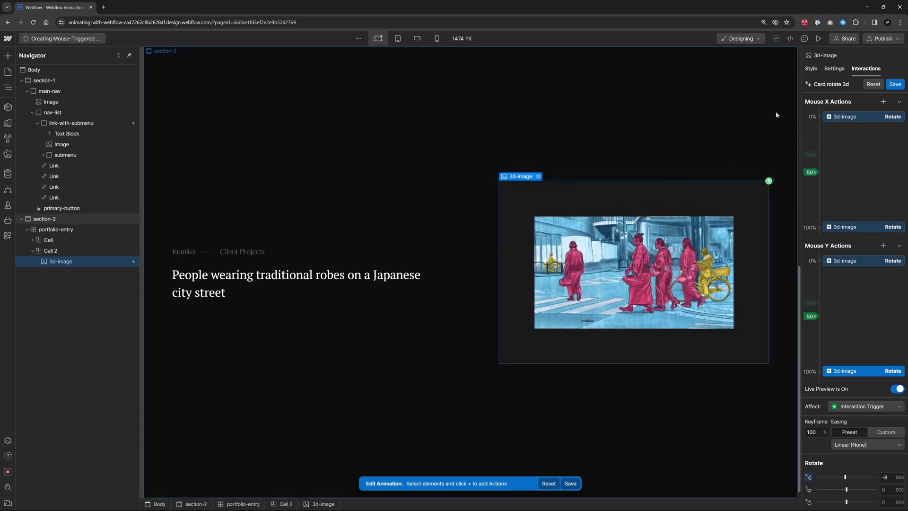
pyautogui.click(819, 38)
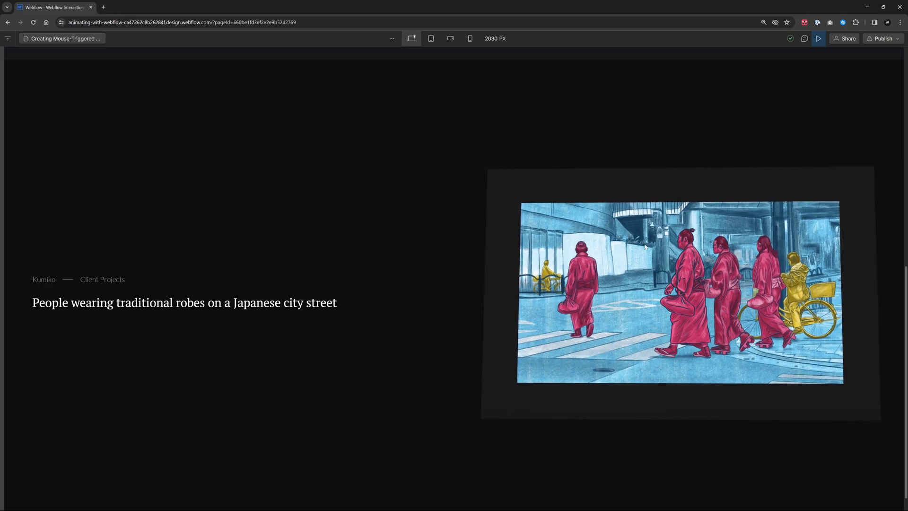
pyautogui.click(819, 38)
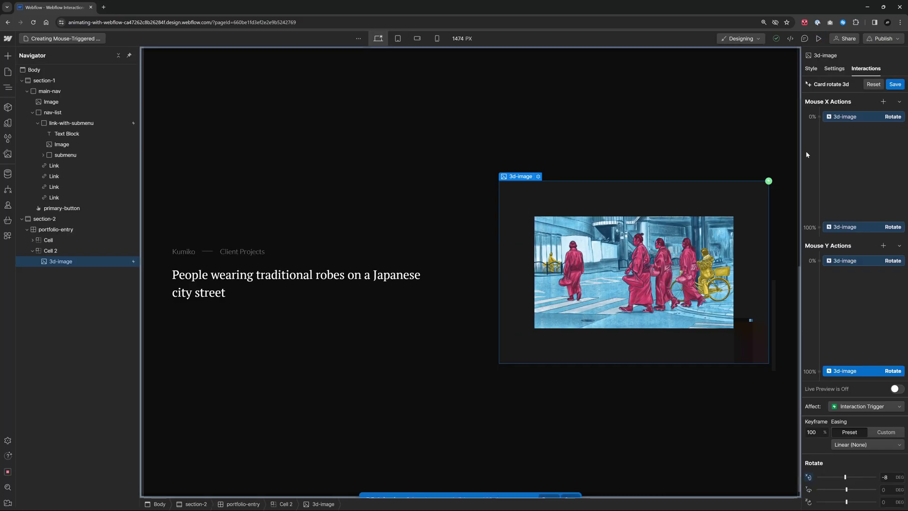
# Save the Card rotate 3d animation and test the image's rotation on both axes in the page preview.
pyautogui.click(890, 86)
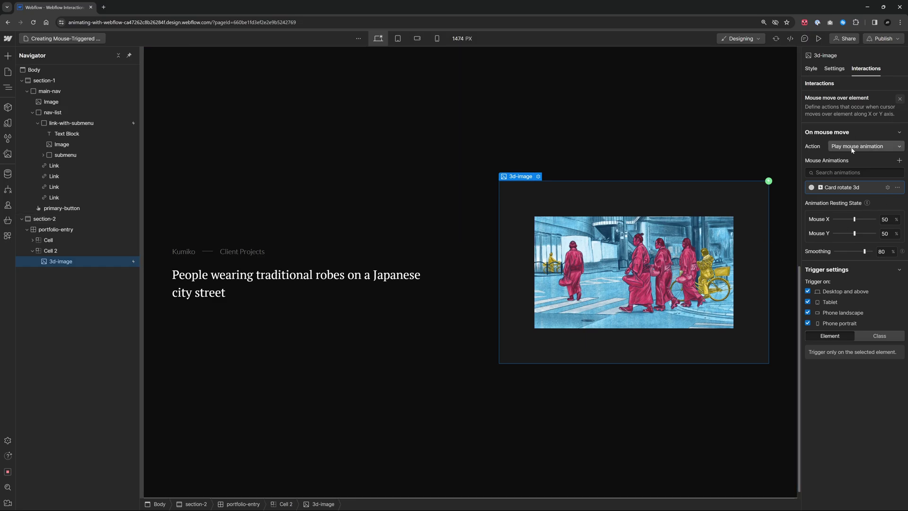
pyautogui.click(819, 39)
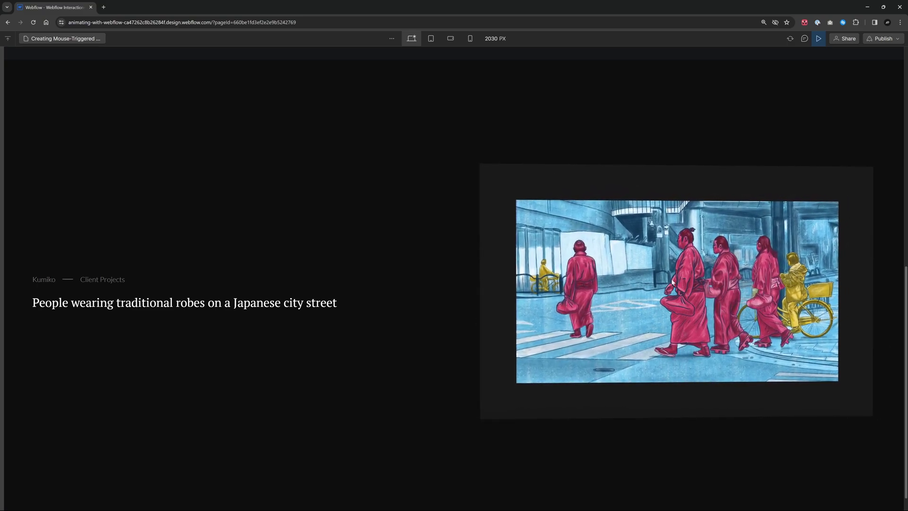
pyautogui.click(819, 39)
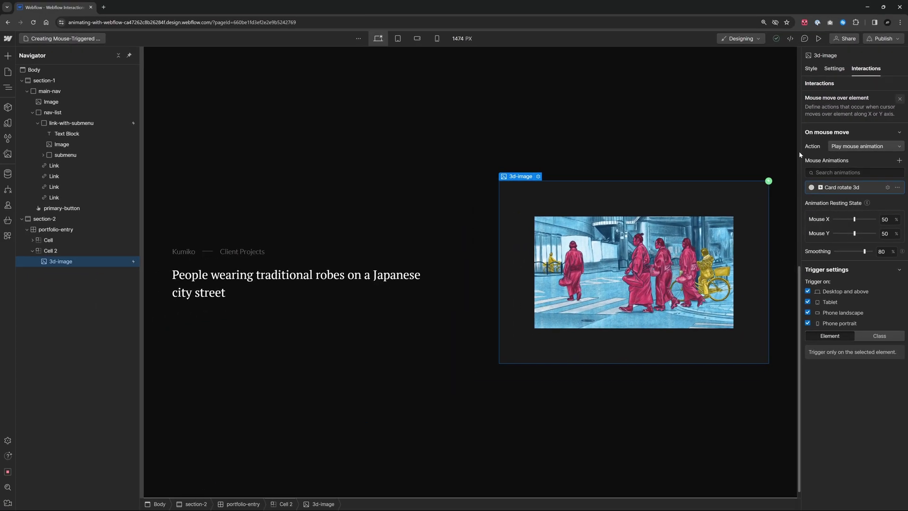
pyautogui.click(819, 39)
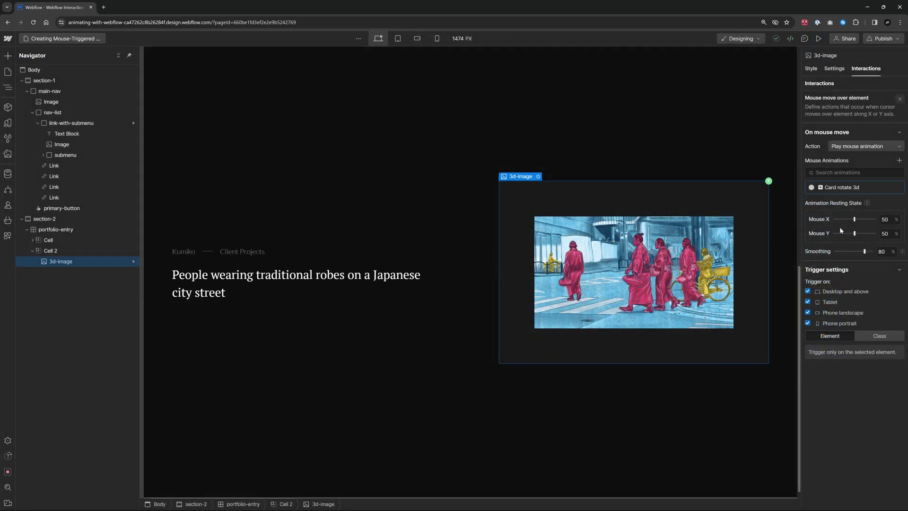
# Try a resting state of 0% for Mouse X and Mouse Y in the page preview, and restore both to 50%.
pyautogui.moveTo(854, 219); pyautogui.dragTo(820, 232)
pyautogui.click(818, 38)
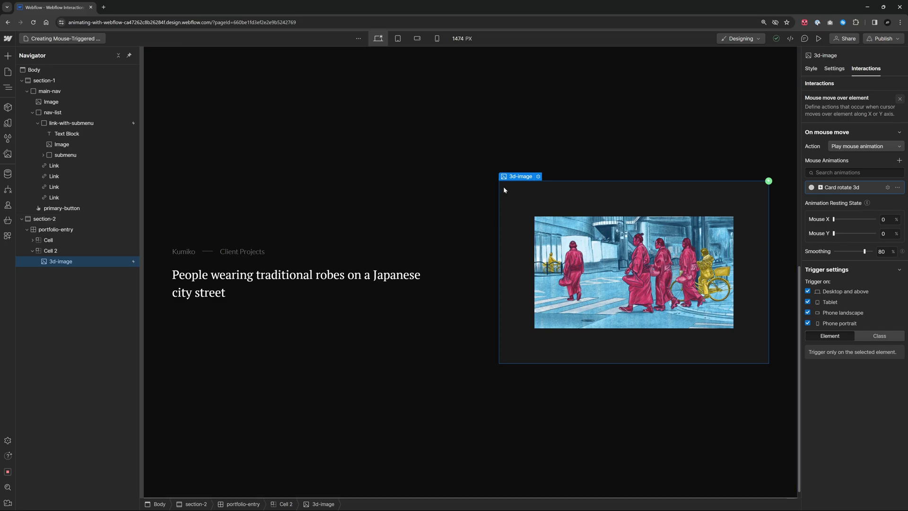
pyautogui.click(855, 219)
pyautogui.click(819, 38)
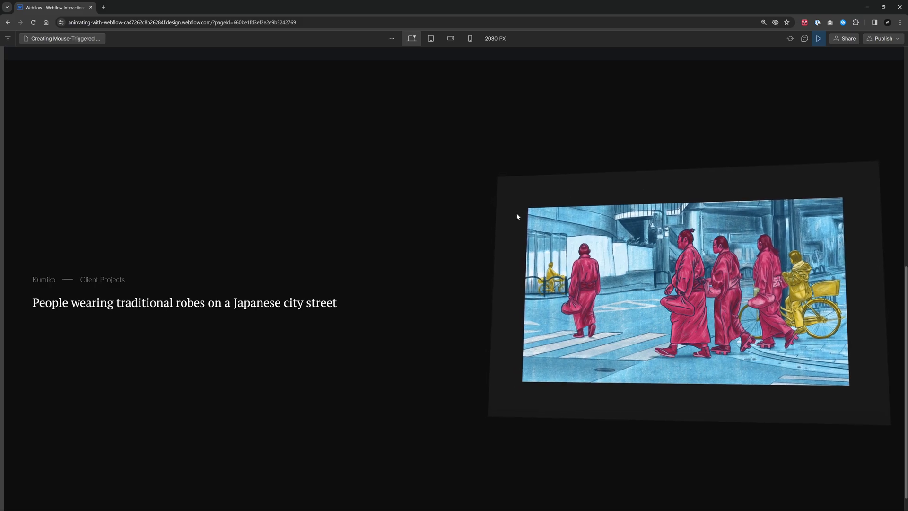
pyautogui.click(819, 39)
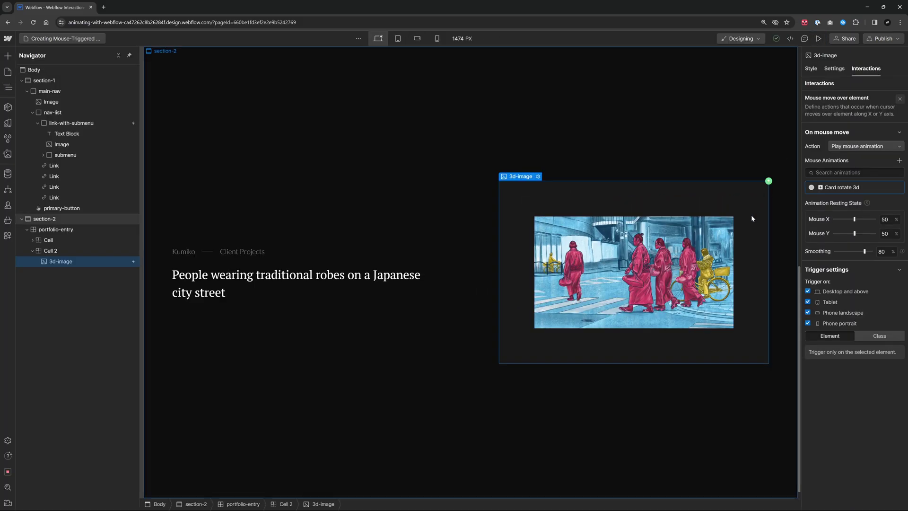
# Reopen the Card rotate 3d animation and set the Mouse X rotations around Y to -16° at 0% and 16° at 100%.
pyautogui.click(857, 188)
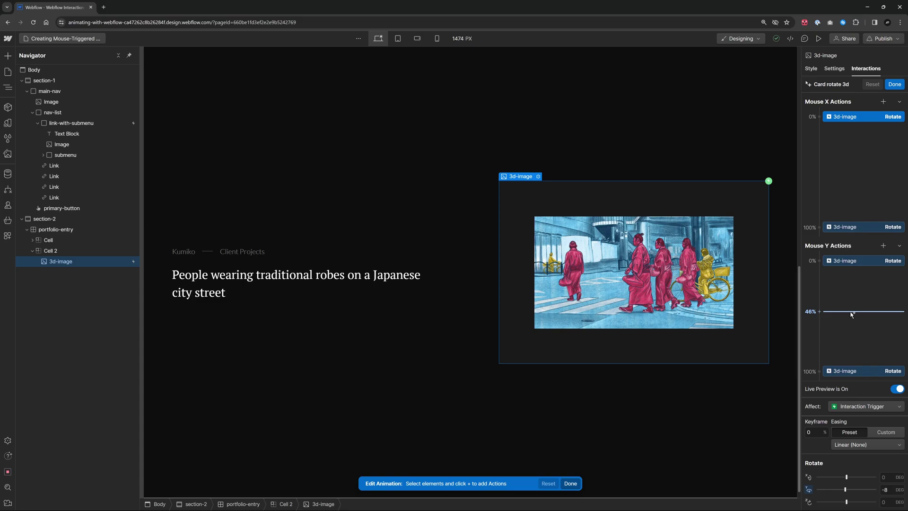
pyautogui.click(885, 490)
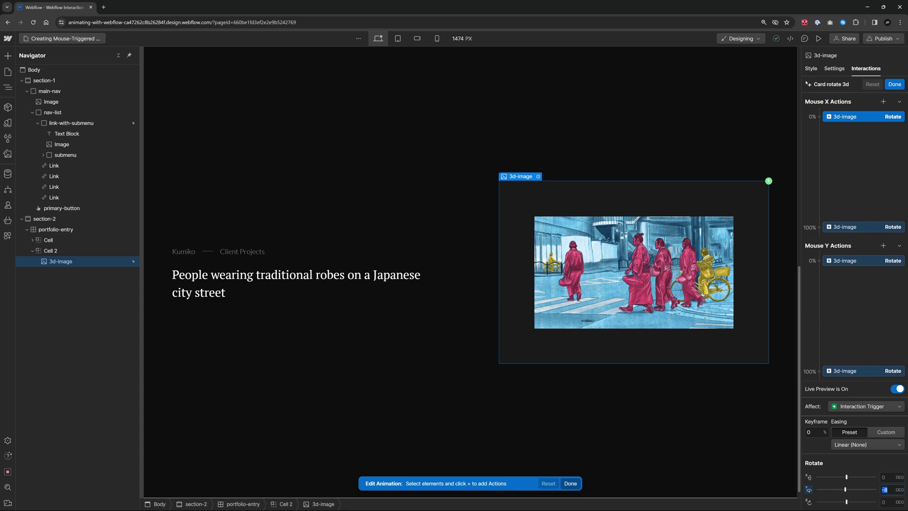
pyautogui.click(898, 488)
pyautogui.press('Return')
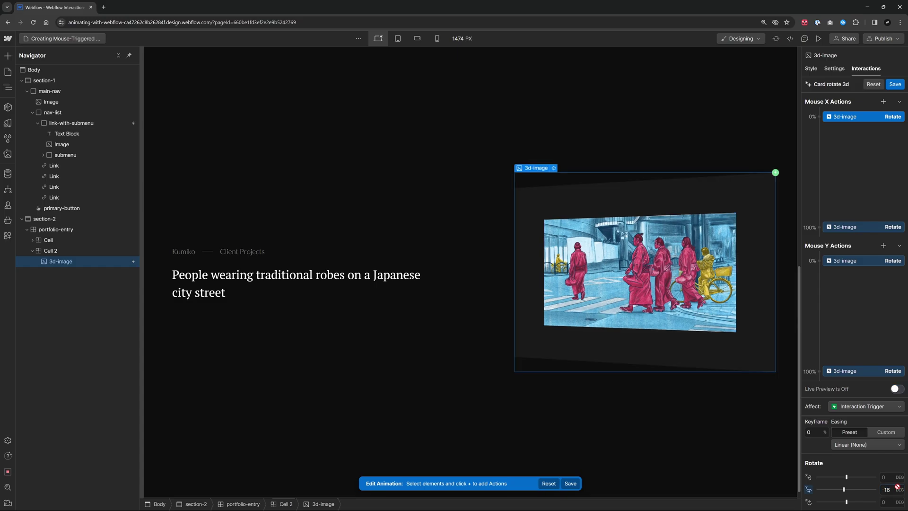
pyautogui.click(872, 226)
pyautogui.click(884, 489)
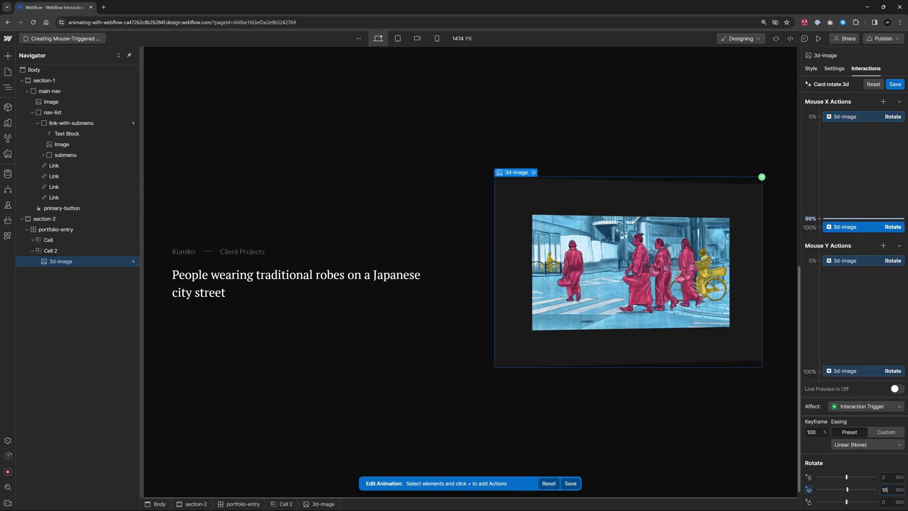
# Set the Mouse Y rotations around X to 16° at 0% and -16° at 100%, and check the stronger tilt in the page preview.
pyautogui.click(864, 260)
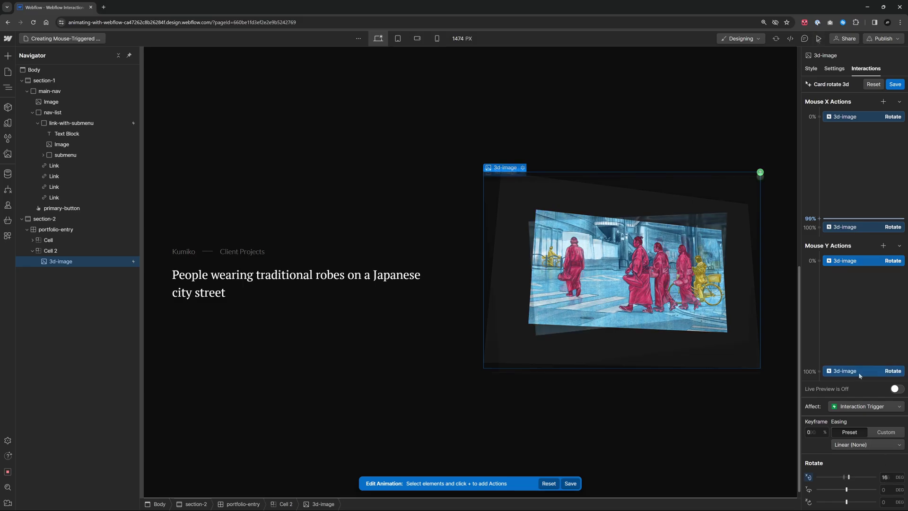
pyautogui.hotkey('ctrl', 'shift', 'p')
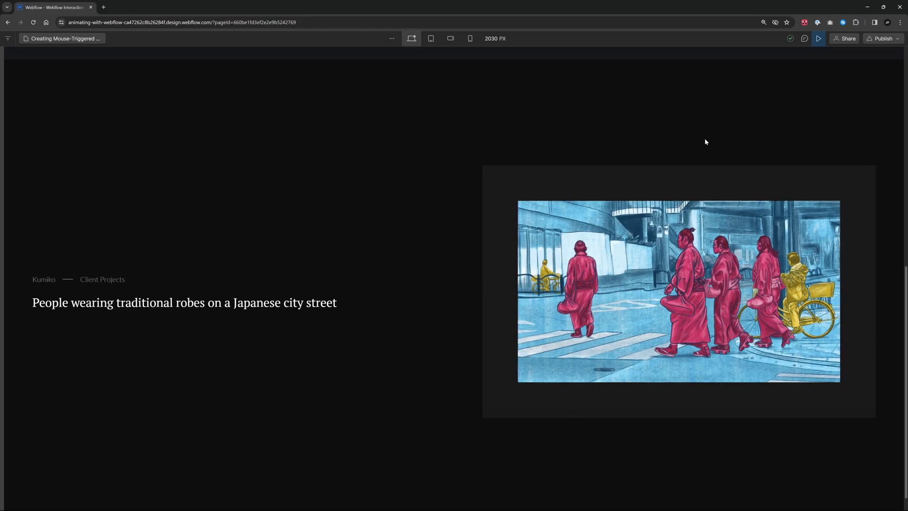
pyautogui.click(820, 39)
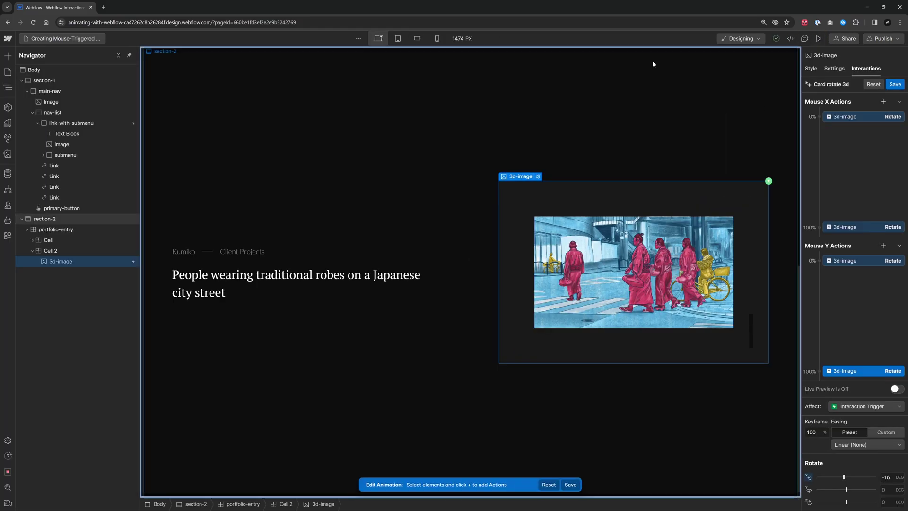
# Open the 2D & 3D transform settings of Cell 2, the parent of 3d-image.
pyautogui.click(72, 249)
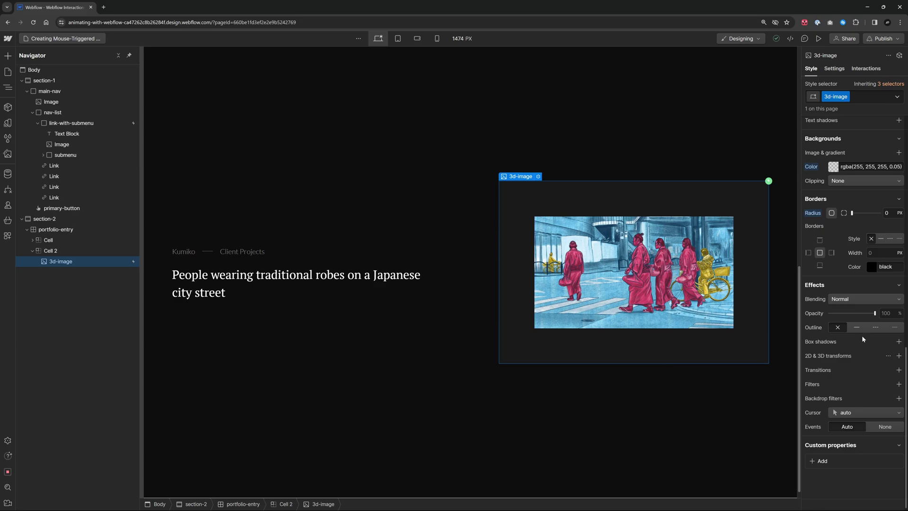
pyautogui.click(92, 256)
pyautogui.click(889, 349)
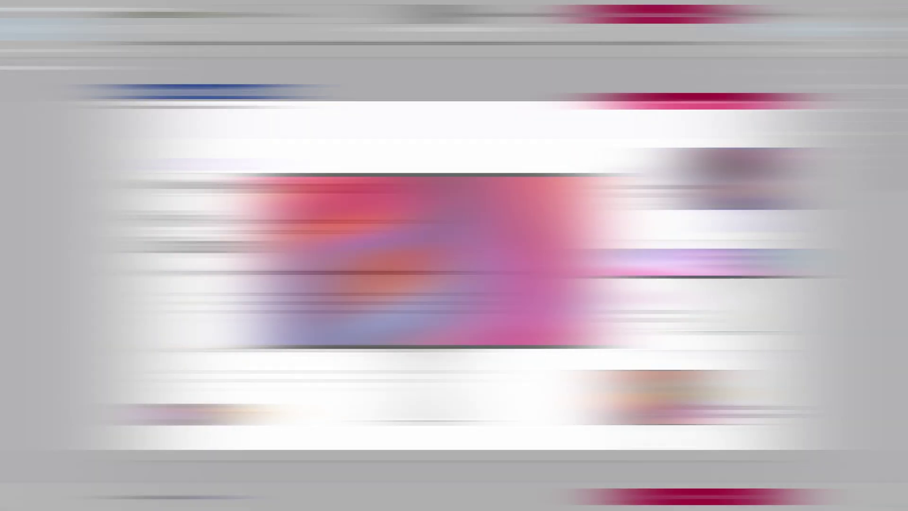
# Review the Apple Pro Display XDR mockup page on Envato Elements, and in Figma move the Pro Display group to about X 751, Y 129.
pyautogui.scroll(-4, 335, 99)
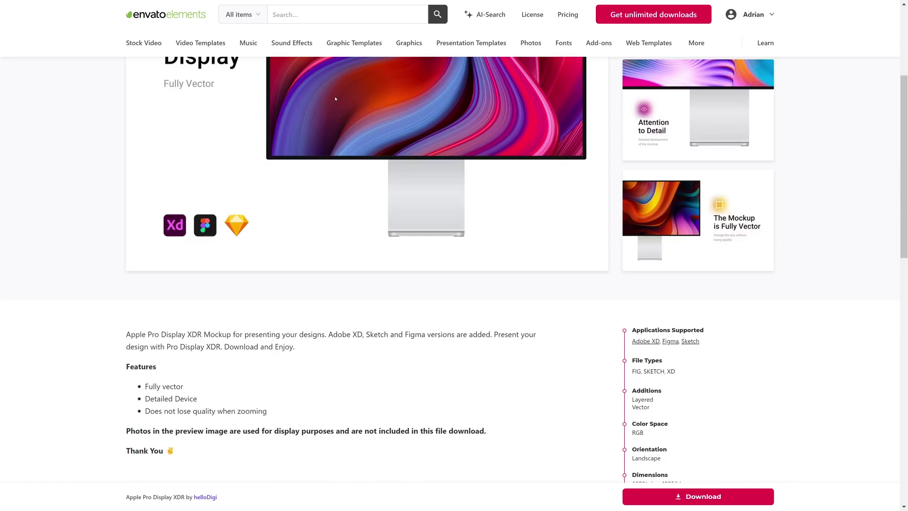
pyautogui.scroll(4, 336, 98)
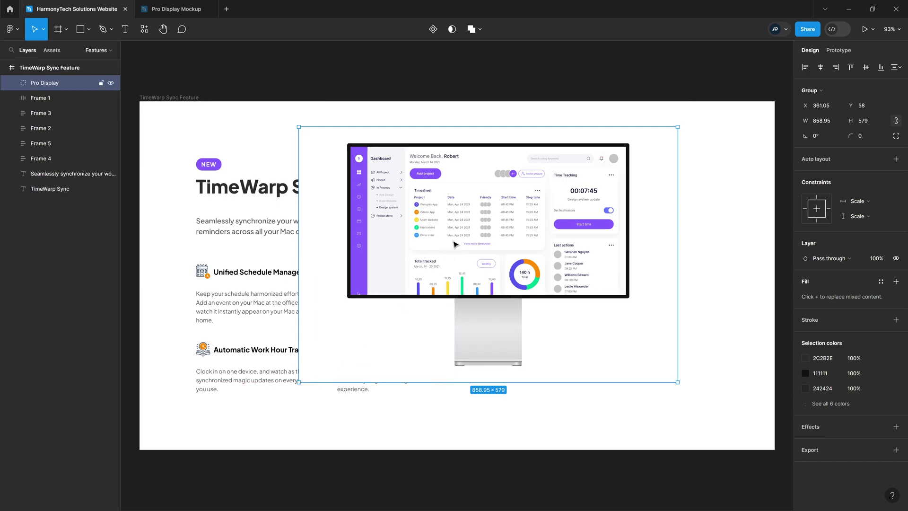
pyautogui.moveTo(570, 258); pyautogui.dragTo(633, 255)
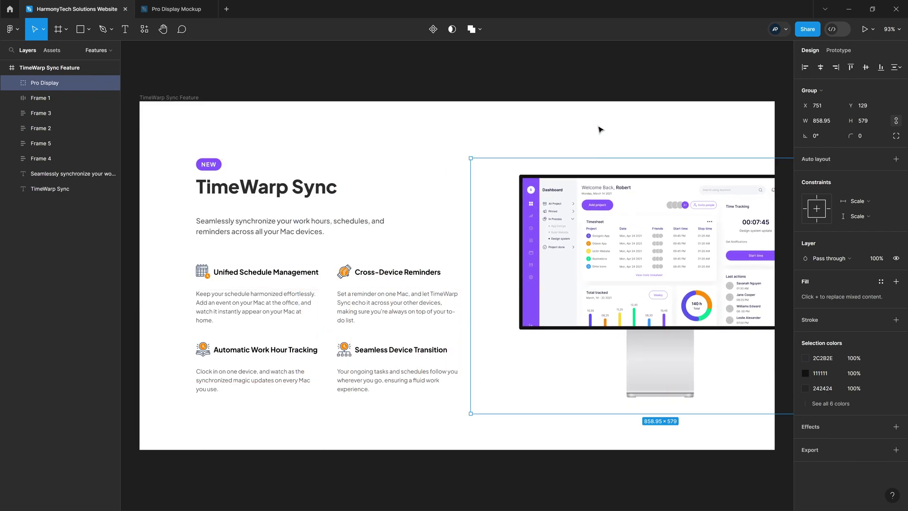
pyautogui.click(589, 92)
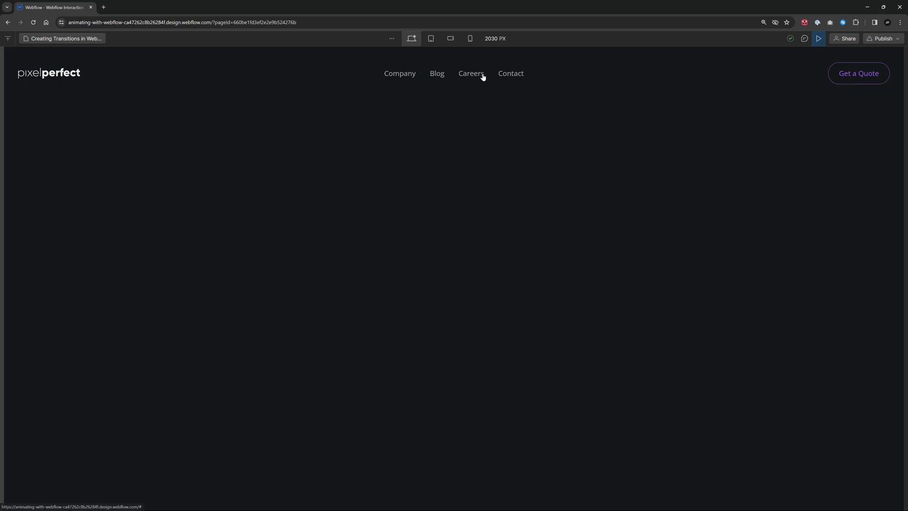
# In Webflow, make the Company nav link's Hover state text color fully opaque white and test the hover effect in the page preview.
pyautogui.click(818, 38)
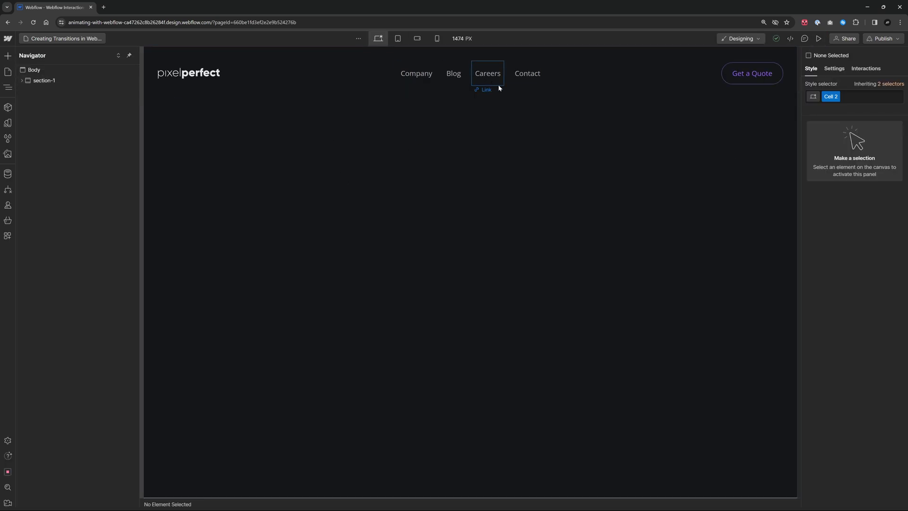
pyautogui.click(425, 75)
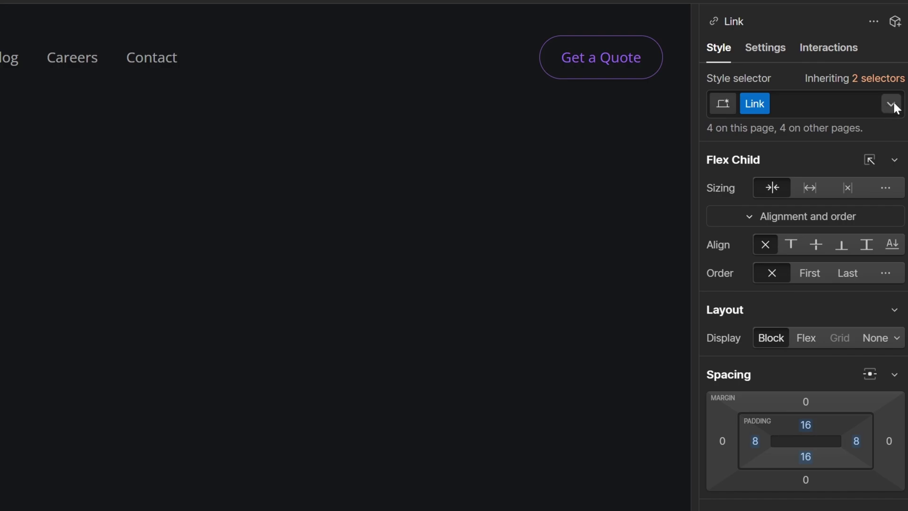
pyautogui.click(893, 105)
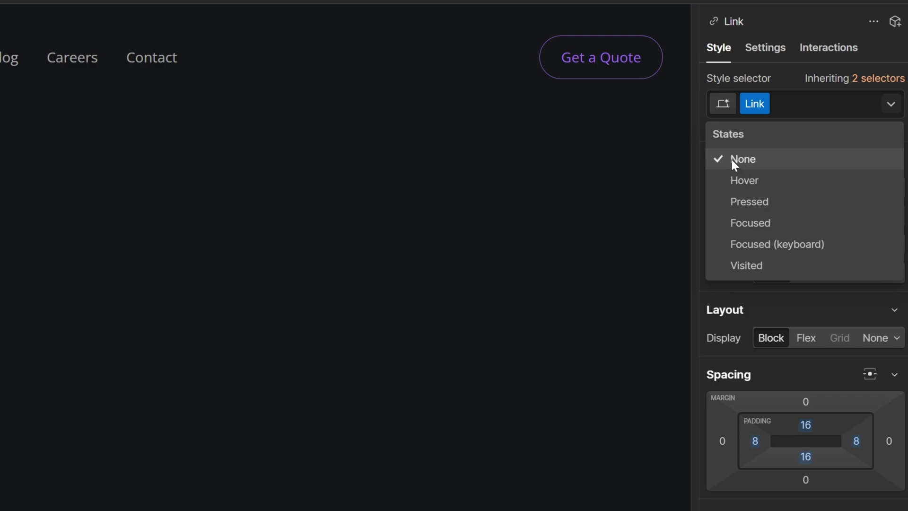
pyautogui.click(775, 181)
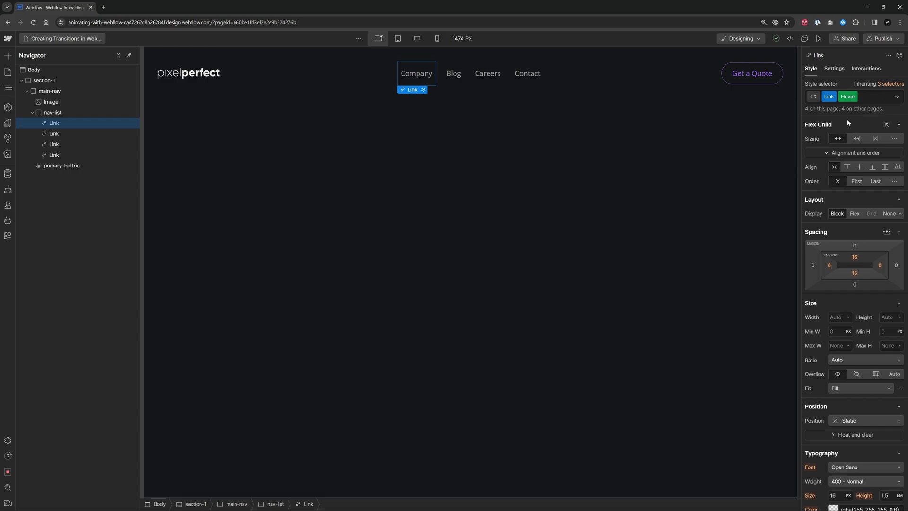
pyautogui.scroll(-3, 852, 331)
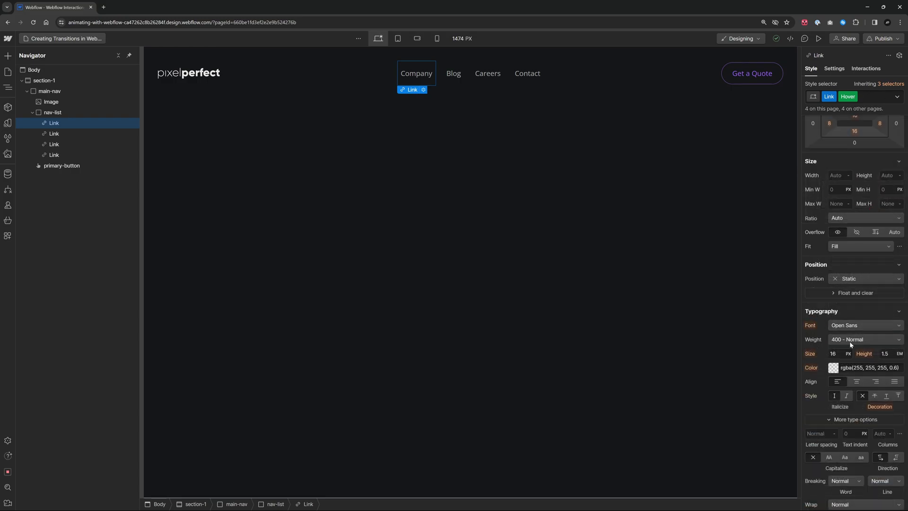
pyautogui.click(834, 368)
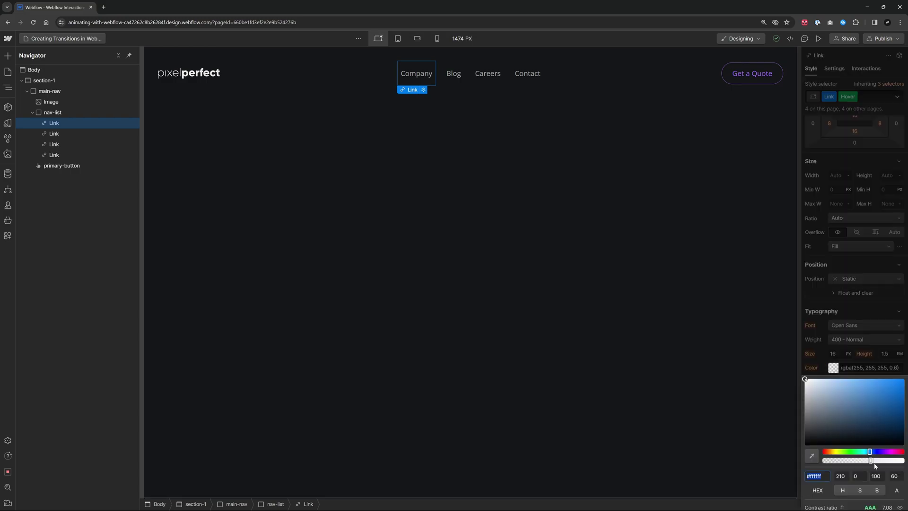
pyautogui.moveTo(871, 460); pyautogui.dragTo(905, 463)
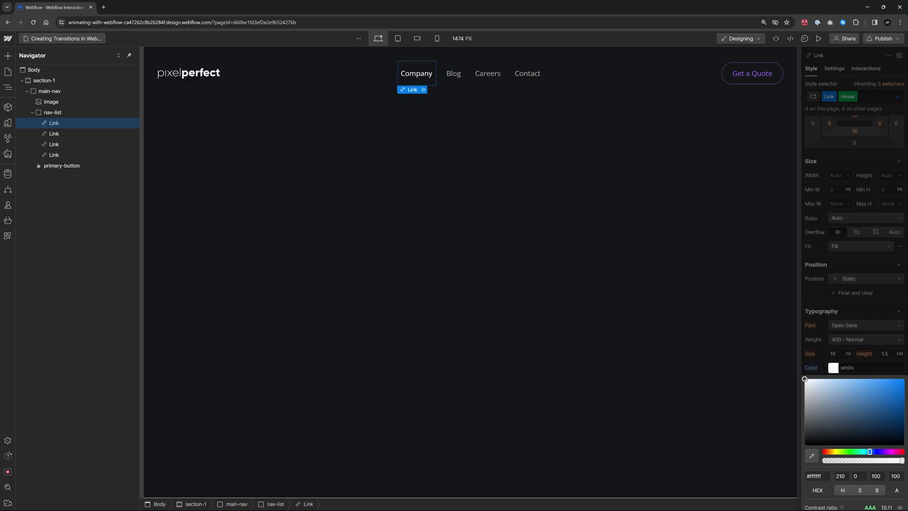
pyautogui.click(819, 38)
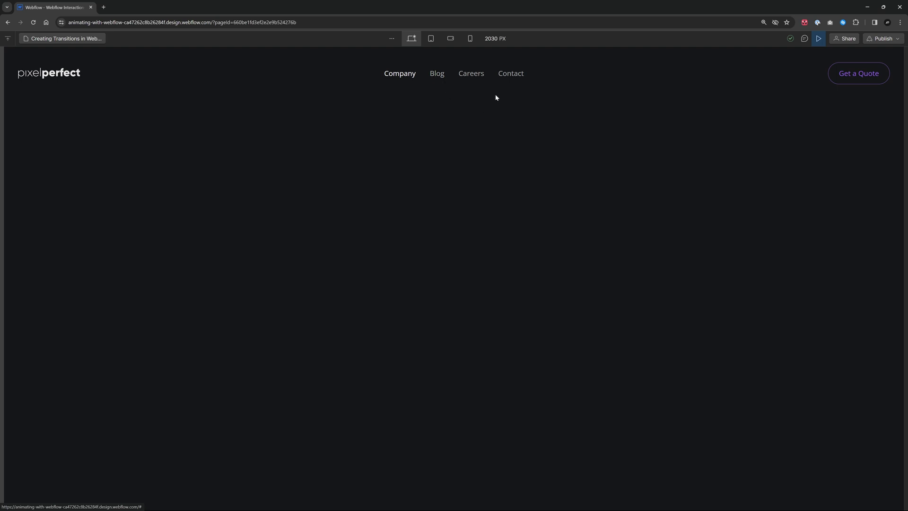
pyautogui.click(819, 39)
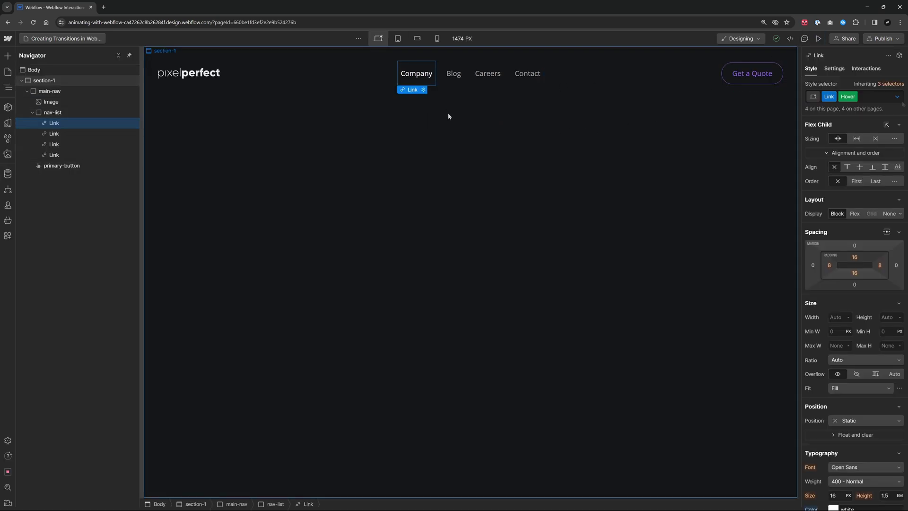
# On the Company nav link's None state, add a Font Color transition with a 200 ms duration and ease easing.
pyautogui.click(897, 97)
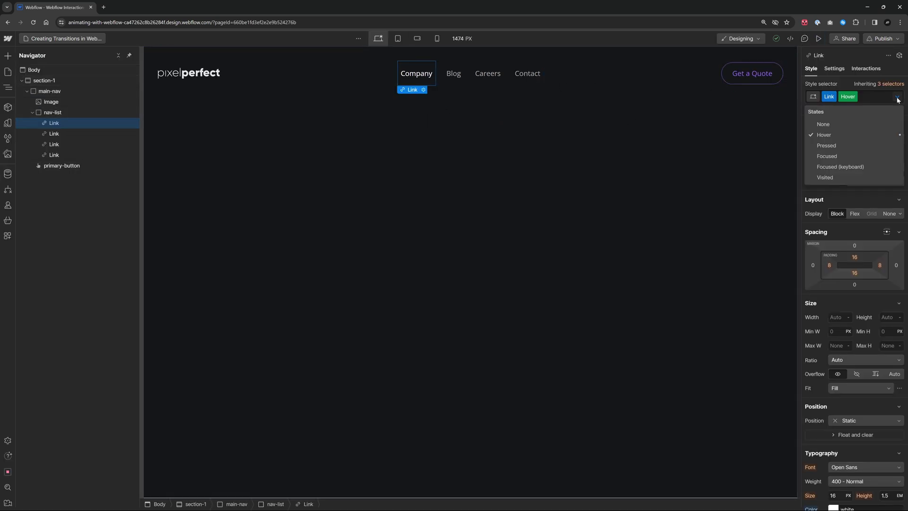
pyautogui.click(833, 124)
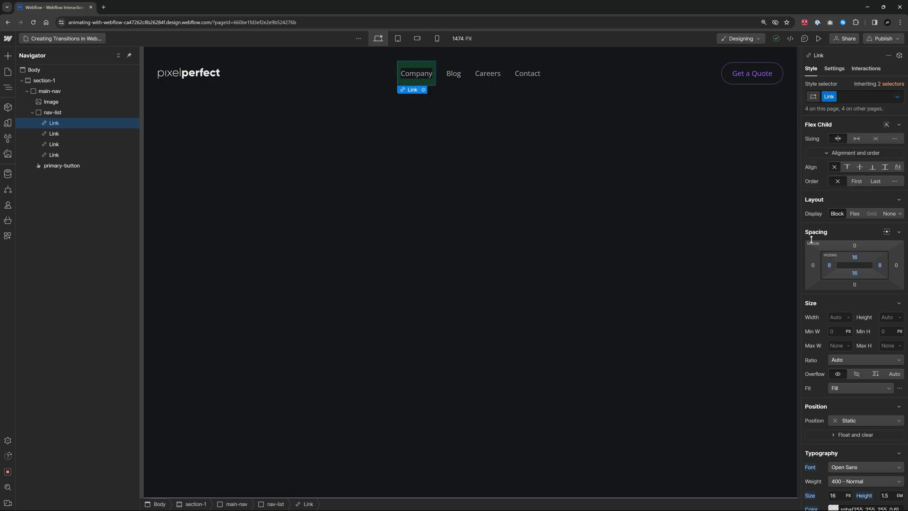
pyautogui.scroll(-3, 861, 304)
pyautogui.scroll(-3, 861, 303)
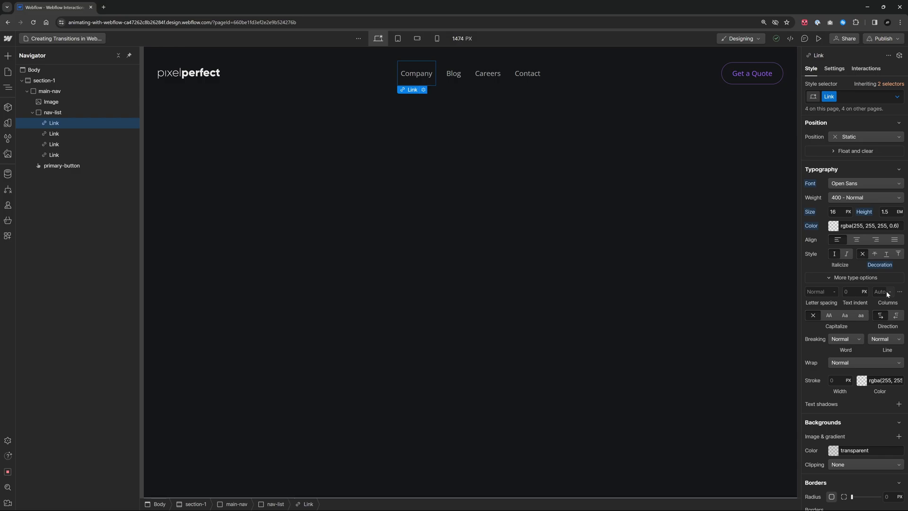
pyautogui.scroll(-6, 887, 291)
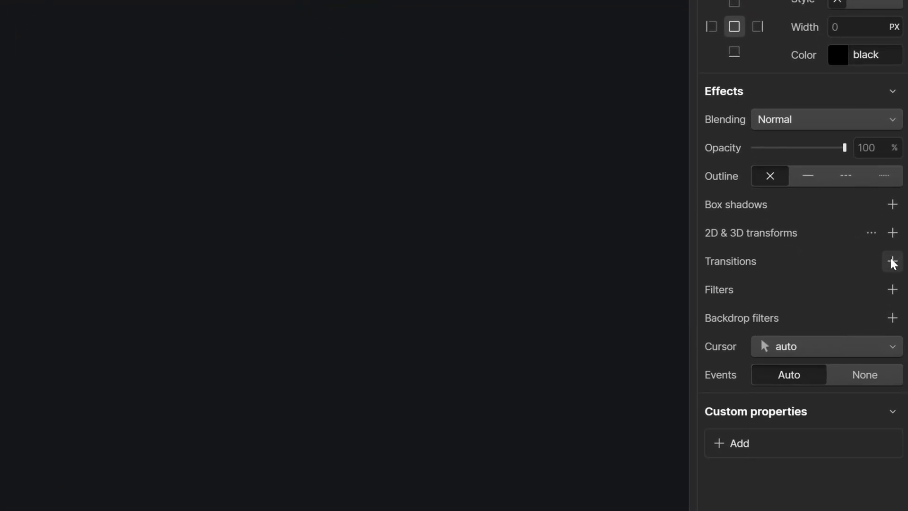
pyautogui.click(893, 262)
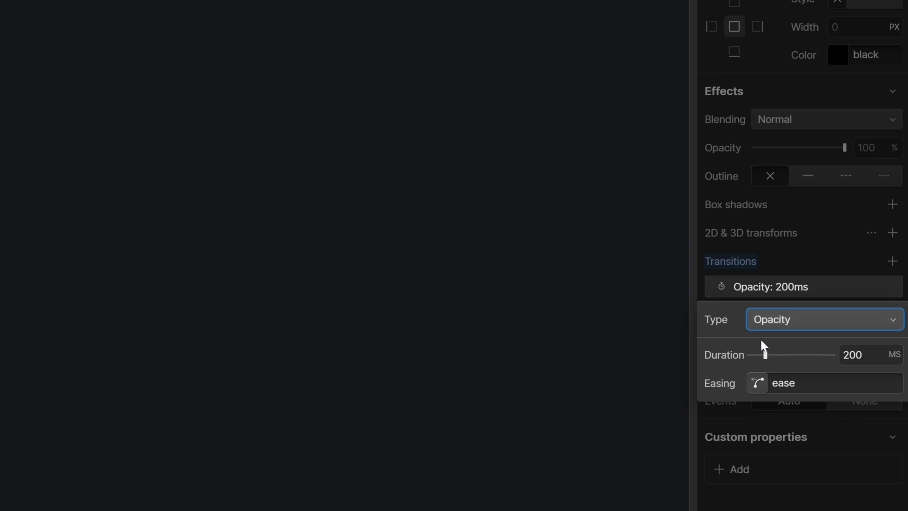
pyautogui.click(788, 320)
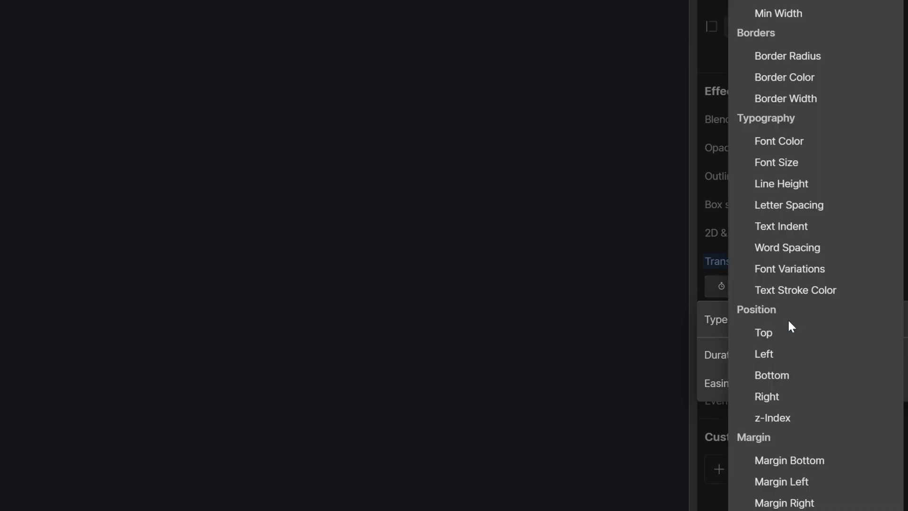
pyautogui.click(802, 141)
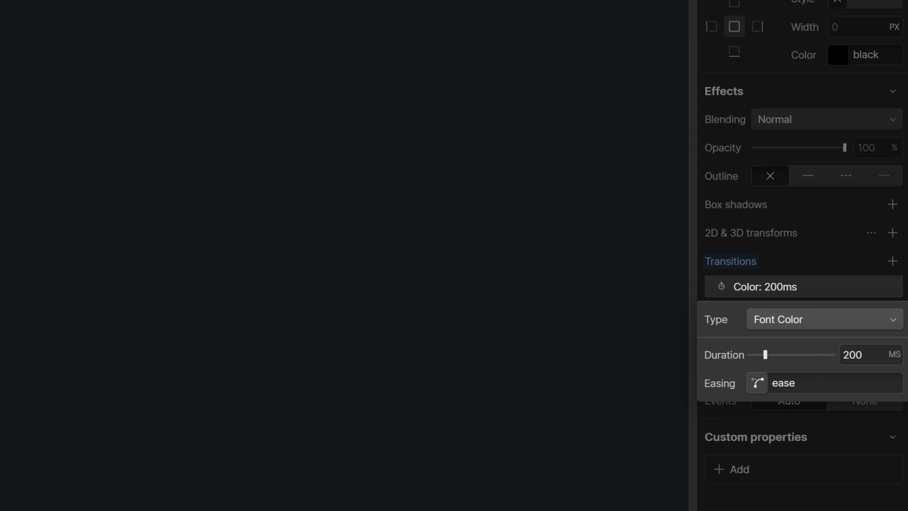
# Examine the transition's easing curve in the Easing Editor, and test the hover effects in the page preview.
pyautogui.click(759, 383)
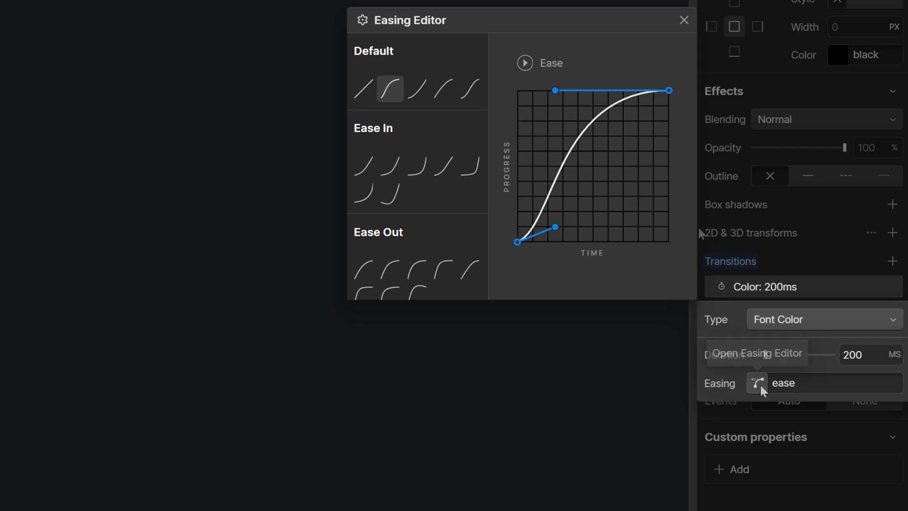
pyautogui.click(684, 20)
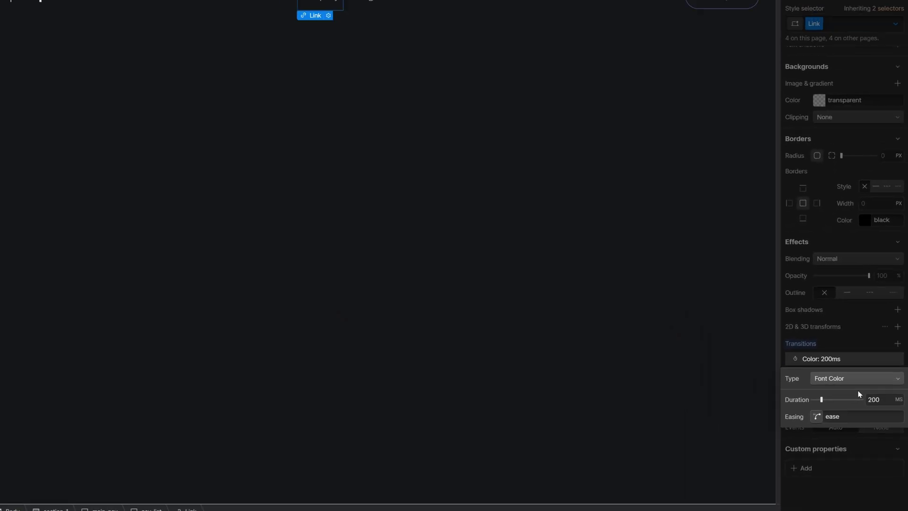
pyautogui.click(817, 43)
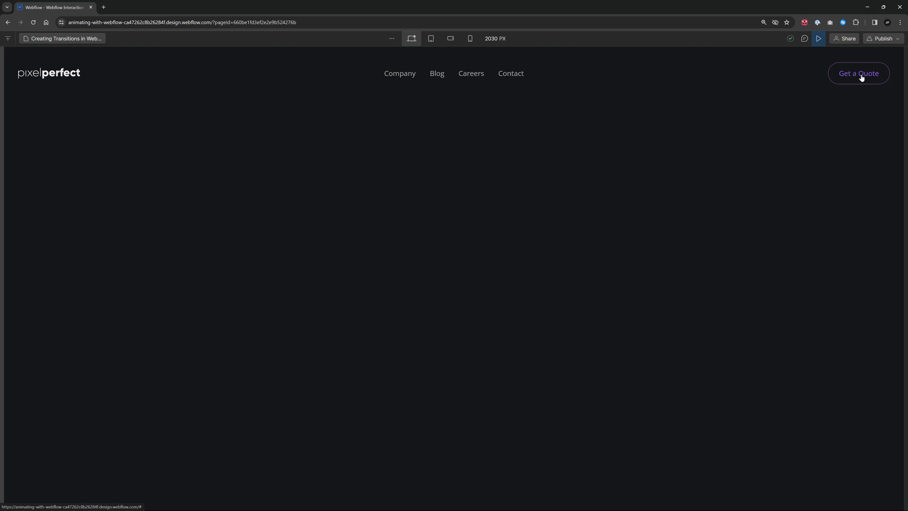
pyautogui.click(819, 39)
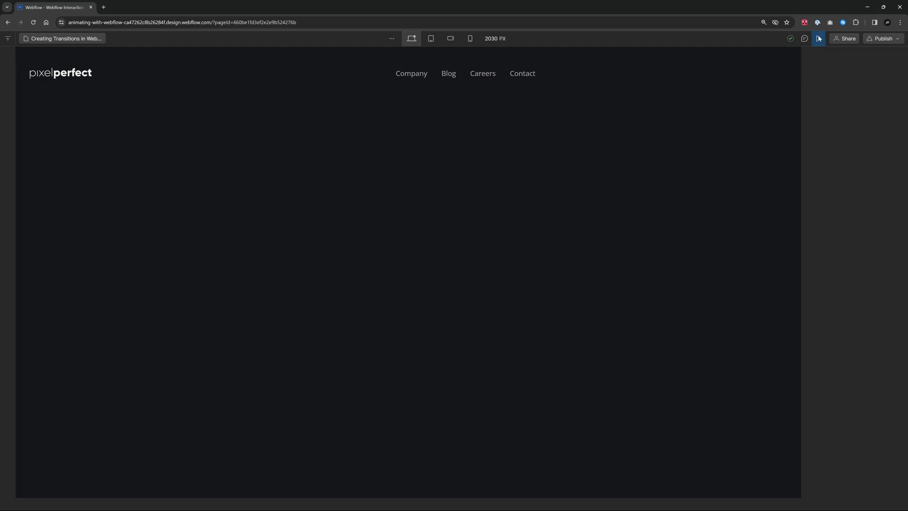
# Set the Hover state text color of the Get a Quote button to white.
pyautogui.click(754, 75)
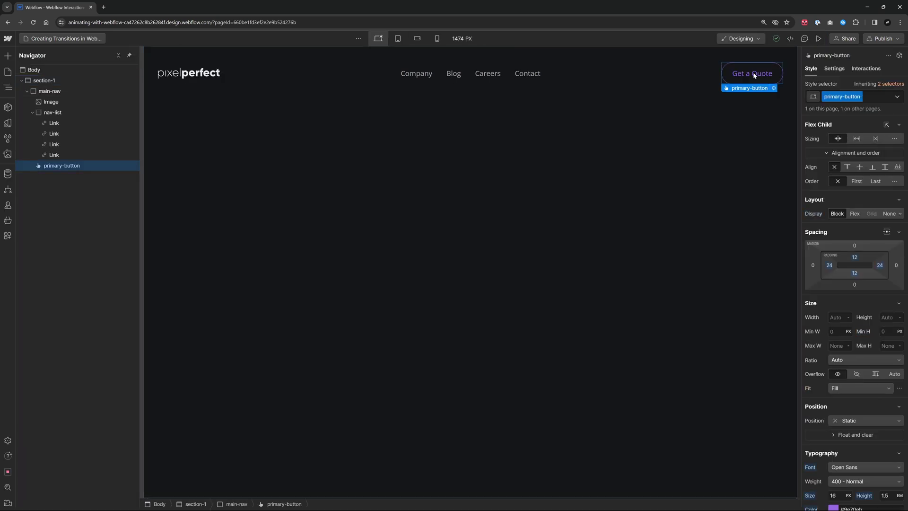
pyautogui.click(898, 97)
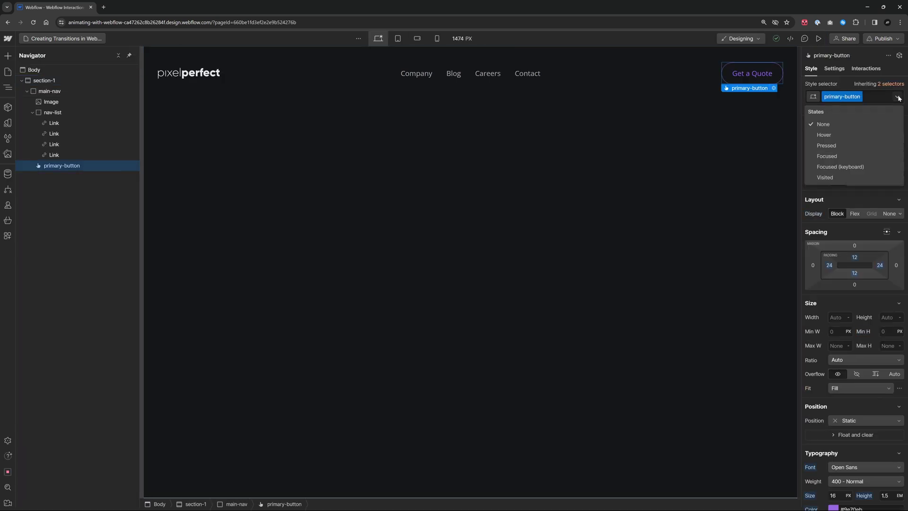
pyautogui.click(841, 136)
pyautogui.scroll(-3, 872, 312)
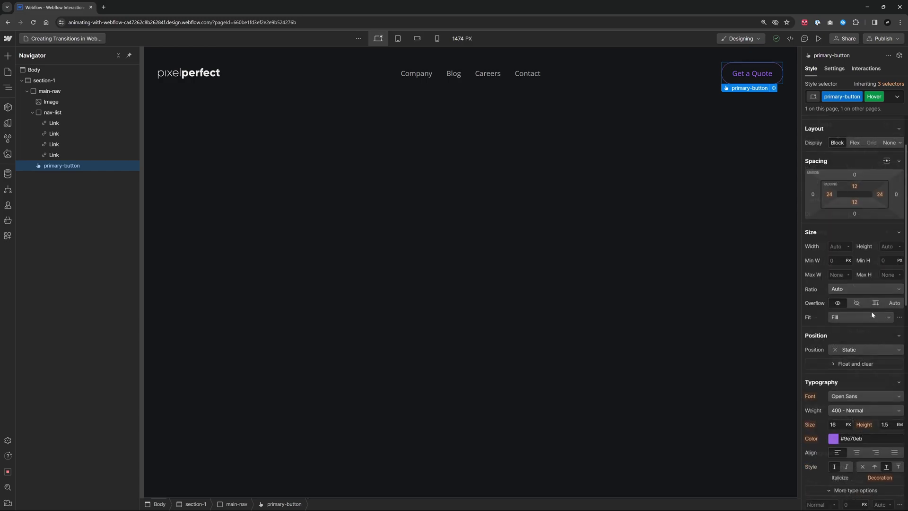
pyautogui.click(835, 372)
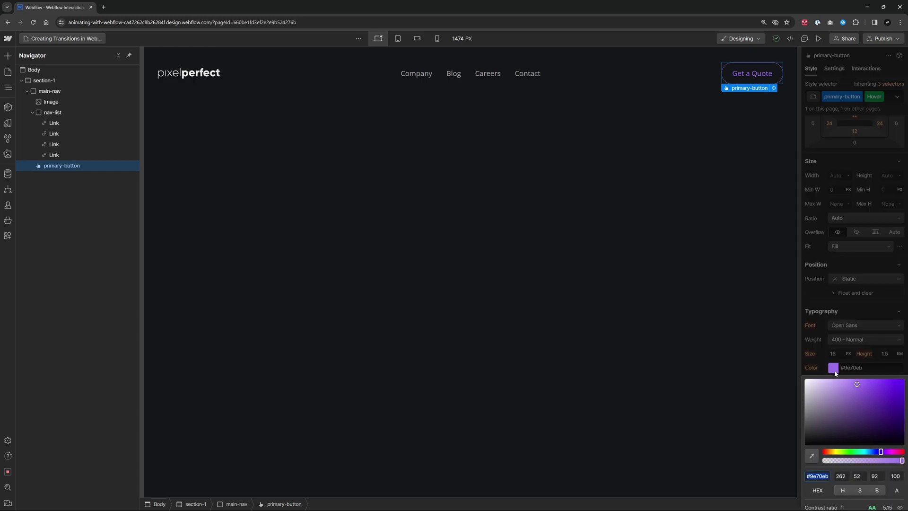
pyautogui.moveTo(826, 397); pyautogui.dragTo(798, 371)
pyautogui.click(835, 372)
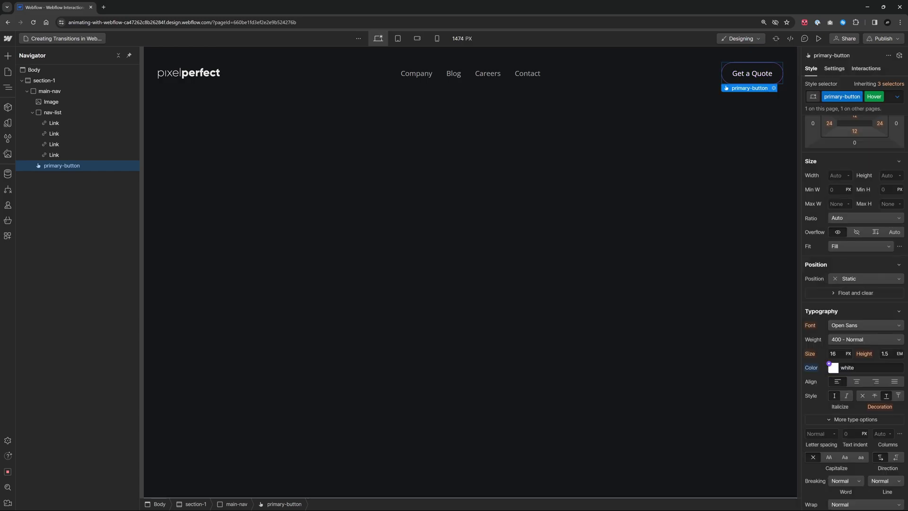
# Set the Get a Quote button's Hover state border color to white.
pyautogui.scroll(-5, 852, 308)
pyautogui.click(872, 338)
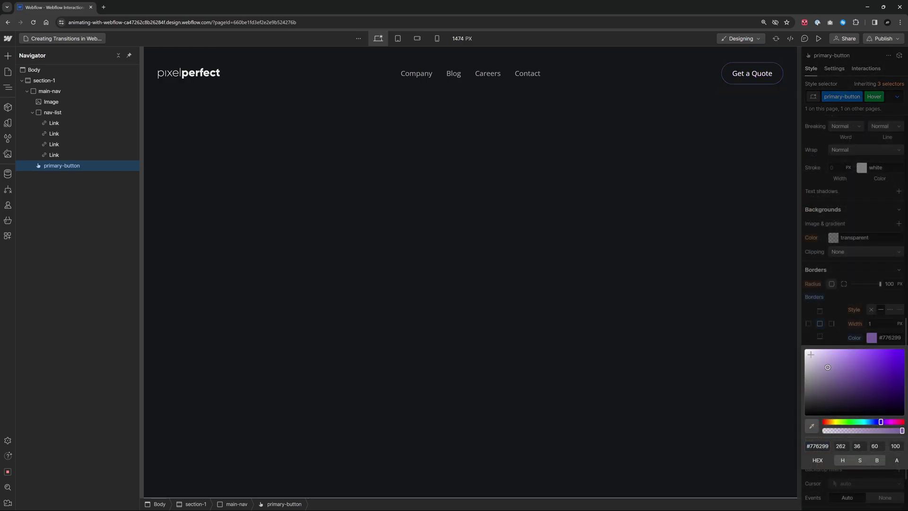
pyautogui.click(897, 96)
# Switch the Get a Quote button to its Pressed state and locate its 2D & 3D transforms settings.
pyautogui.click(897, 96)
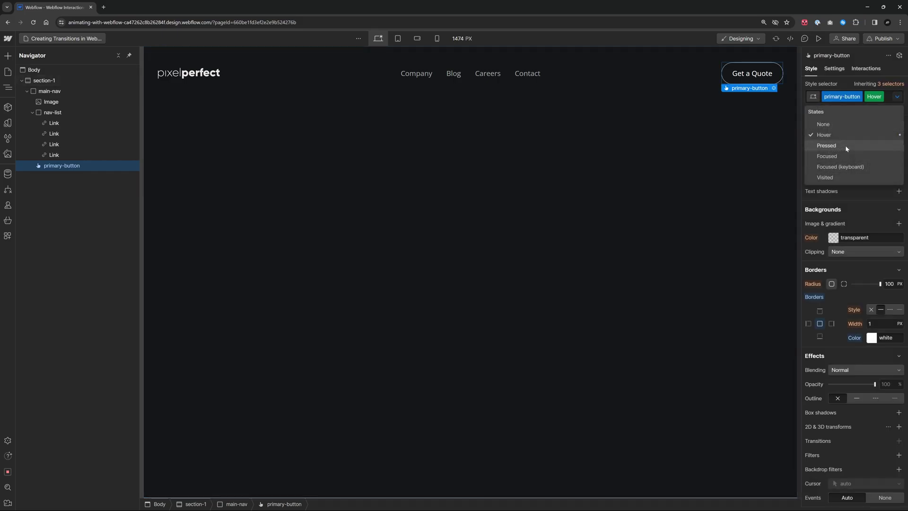
pyautogui.click(846, 146)
pyautogui.scroll(-3, 865, 401)
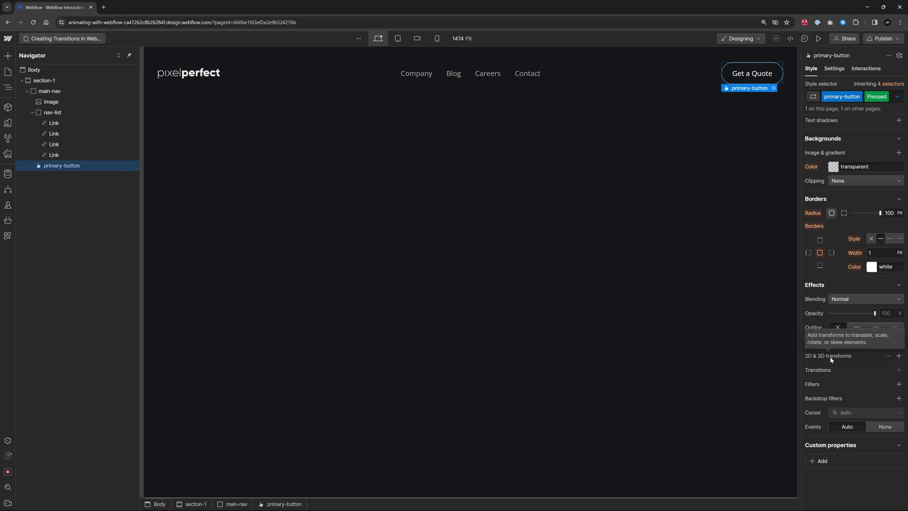
# Add a scale transform of 0.9 on X and Y to the primary-button's pressed state and preview the button.
pyautogui.click(899, 358)
pyautogui.click(851, 386)
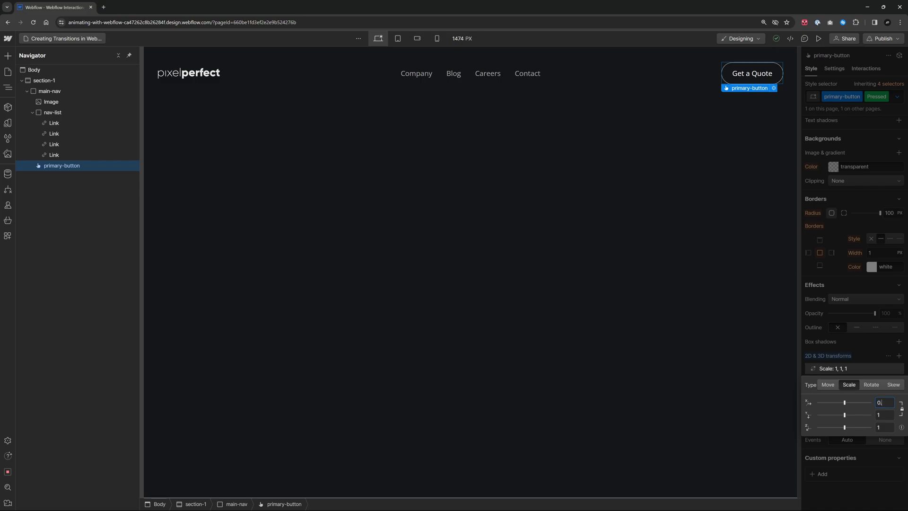
pyautogui.press('Return')
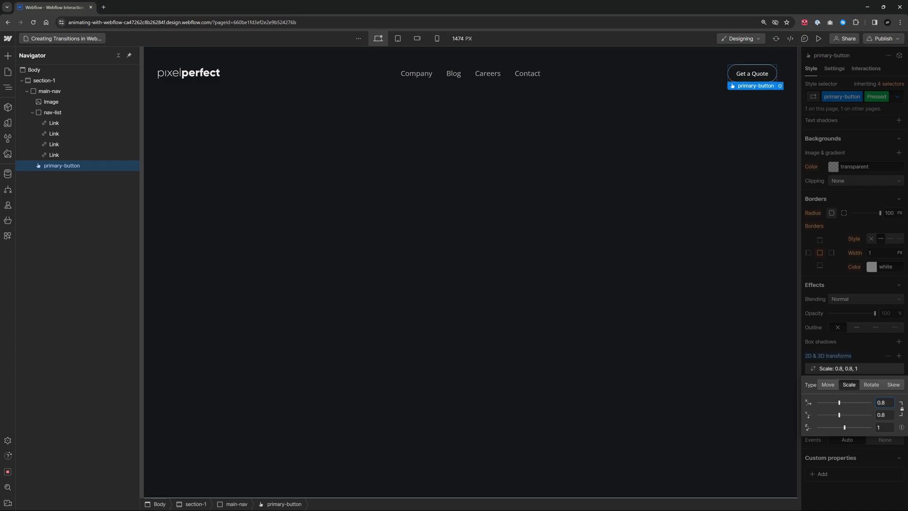
pyautogui.press('Return')
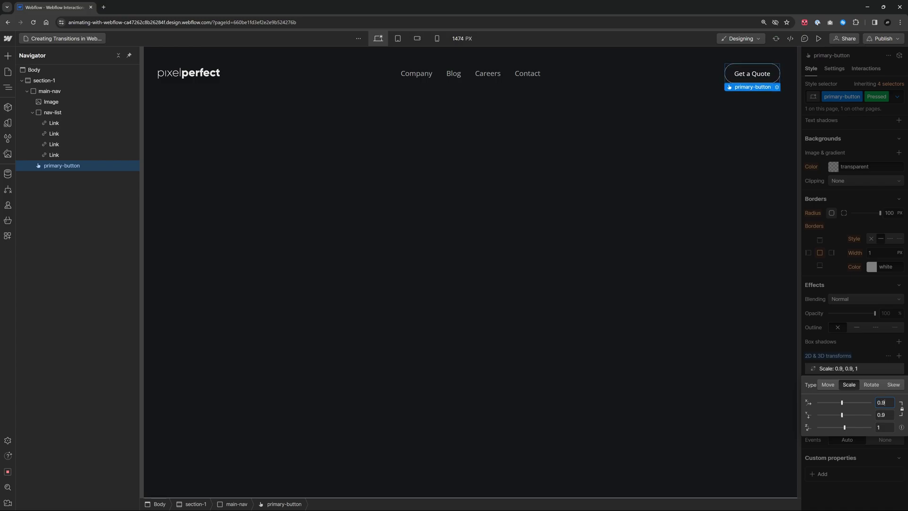
pyautogui.click(705, 158)
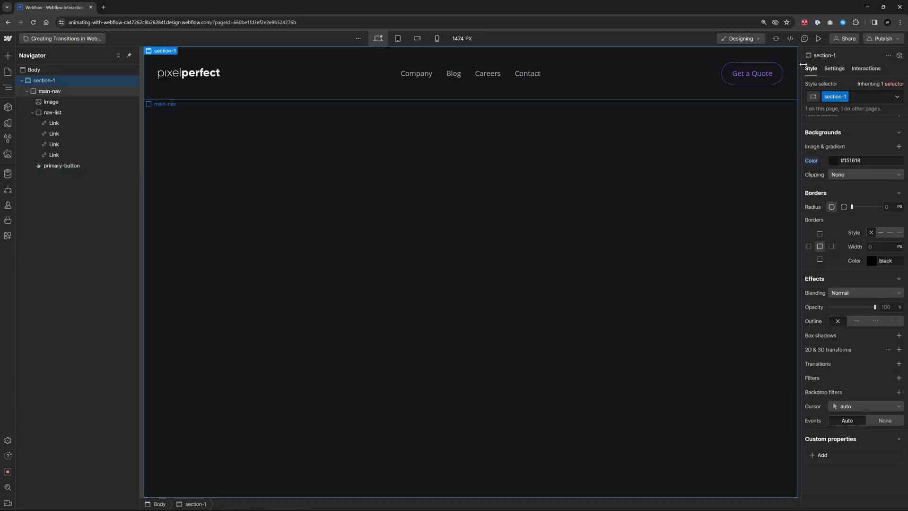
pyautogui.click(819, 39)
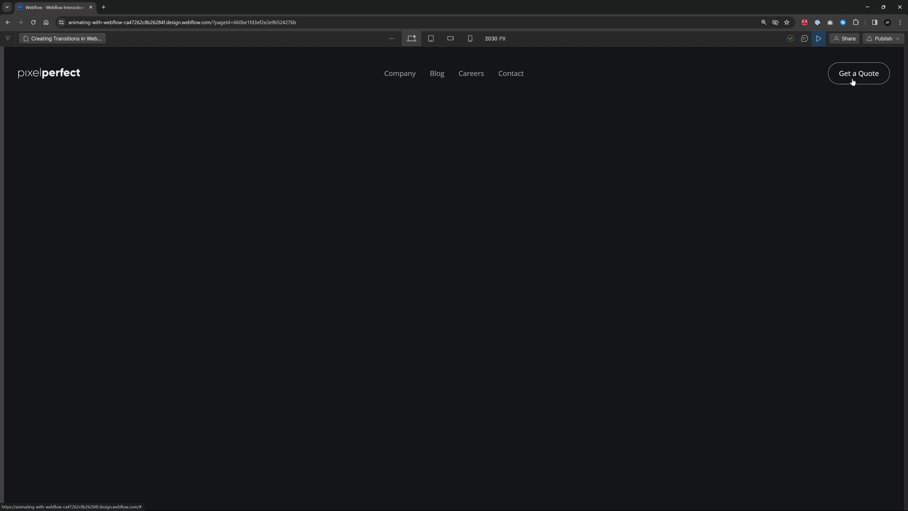
pyautogui.click(819, 39)
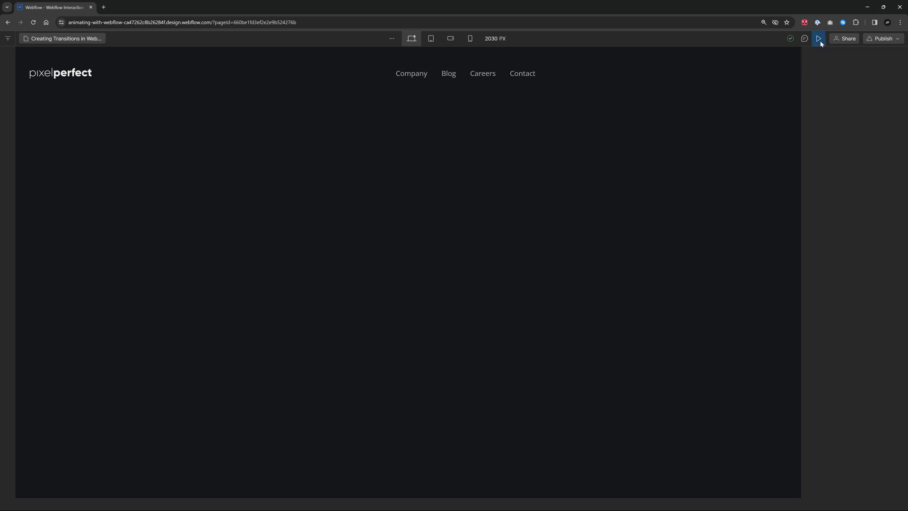
# Add a Font Color transition with a 200 ms duration and ease easing to the primary-button's base style.
pyautogui.click(738, 81)
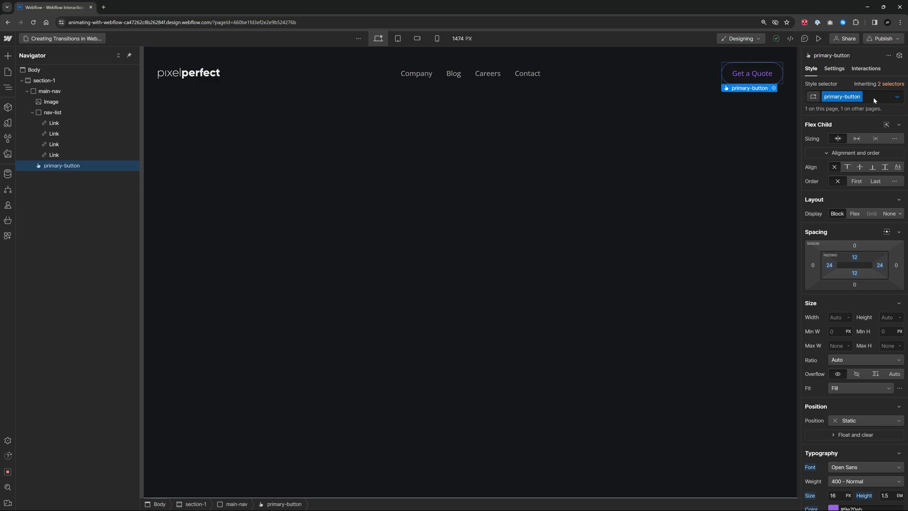
pyautogui.scroll(-6, 865, 317)
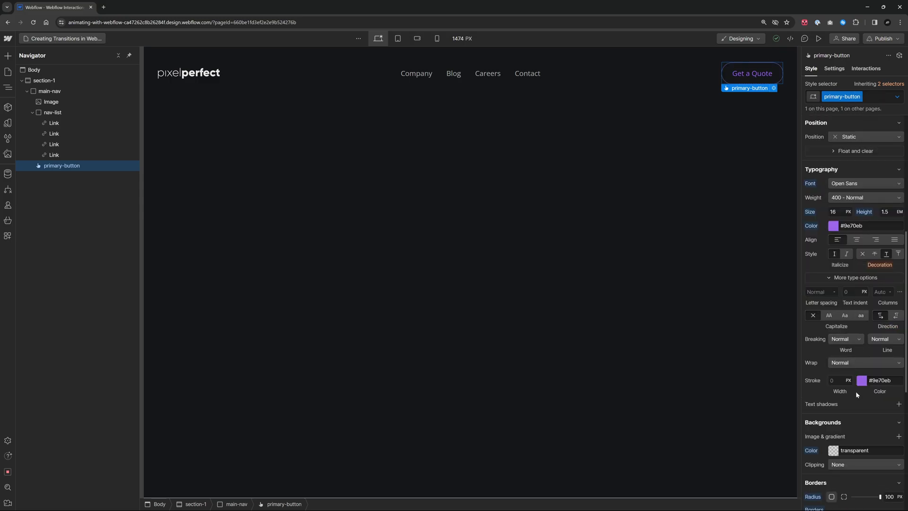
pyautogui.scroll(-6, 857, 394)
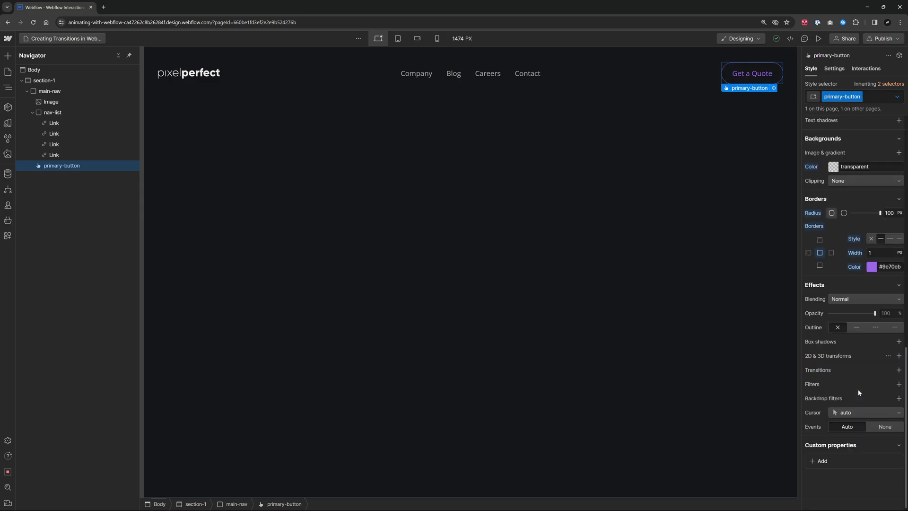
pyautogui.click(899, 370)
pyautogui.click(889, 399)
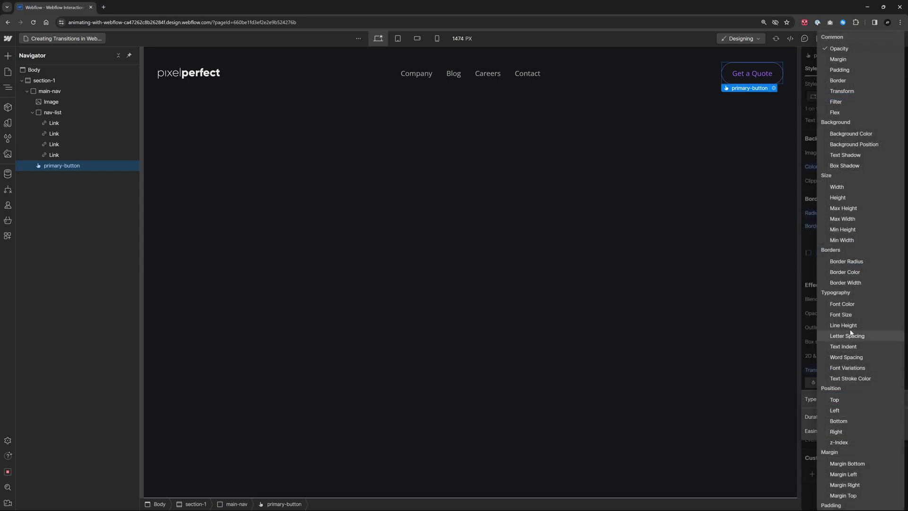
pyautogui.click(853, 306)
pyautogui.click(855, 399)
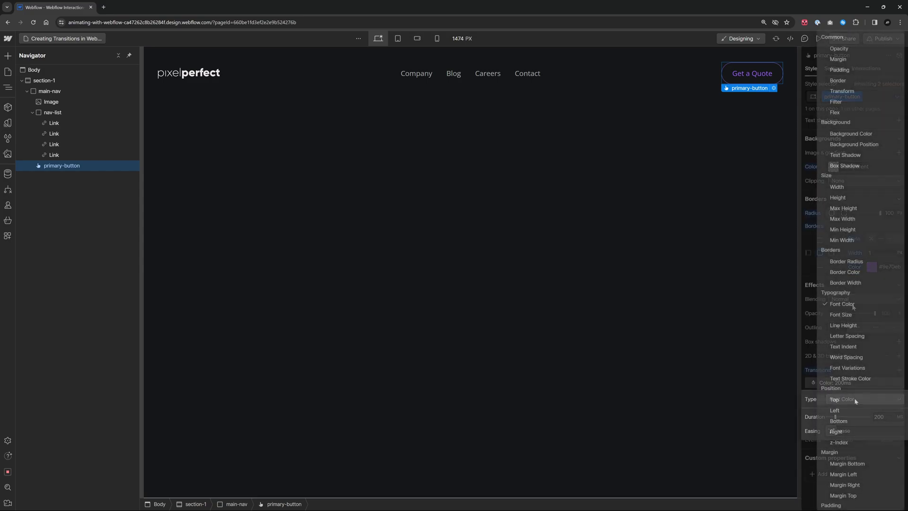
pyautogui.click(846, 308)
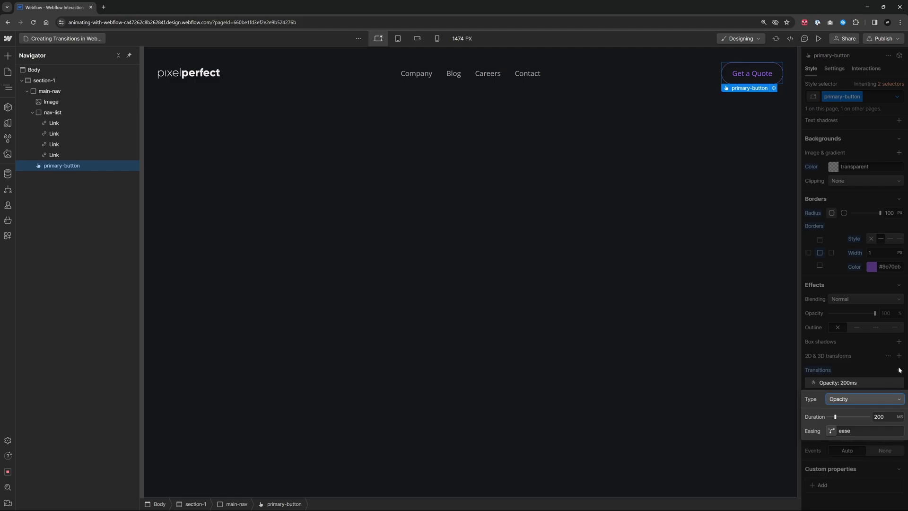
# Add Border Color and Transform transitions of 200 ms with ease easing to the primary-button and preview the button.
pyautogui.click(861, 399)
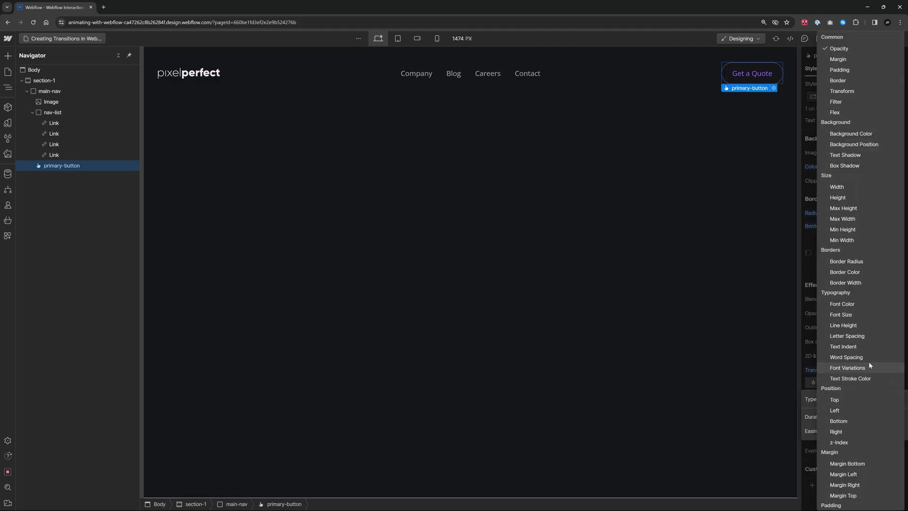
pyautogui.click(860, 271)
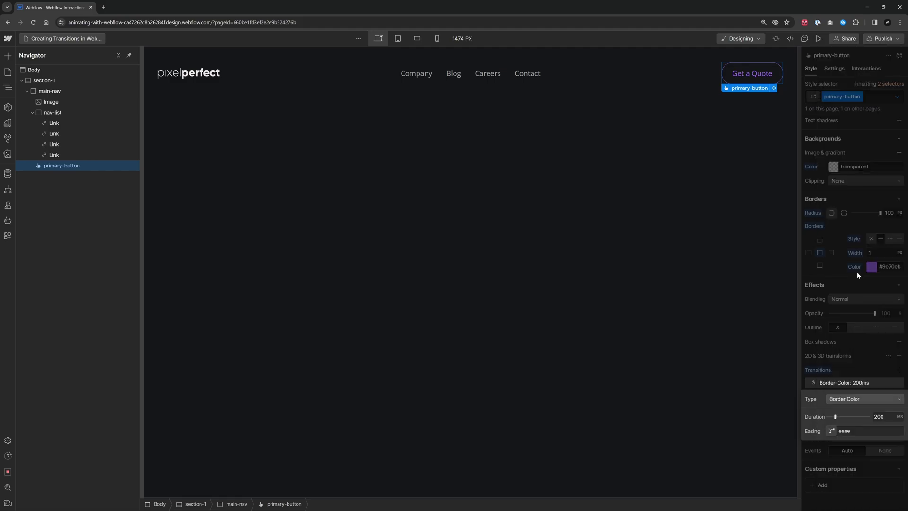
pyautogui.click(860, 398)
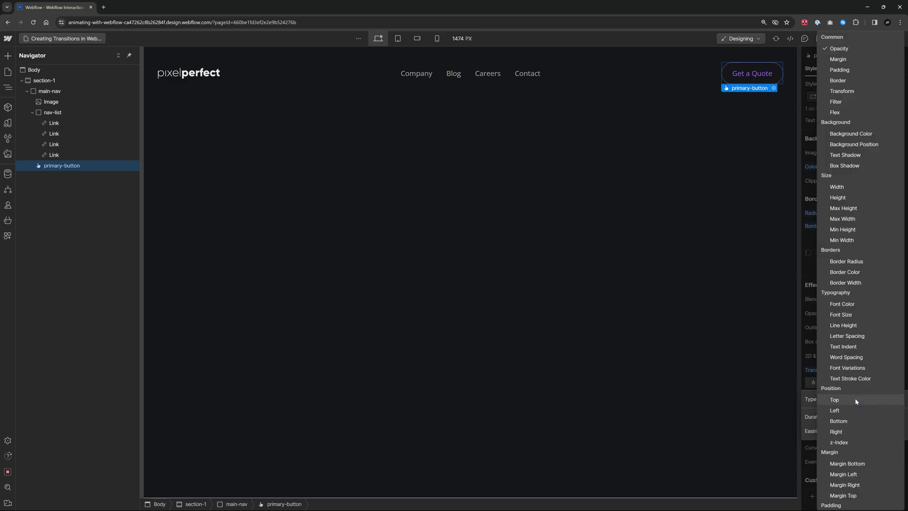
pyautogui.click(842, 92)
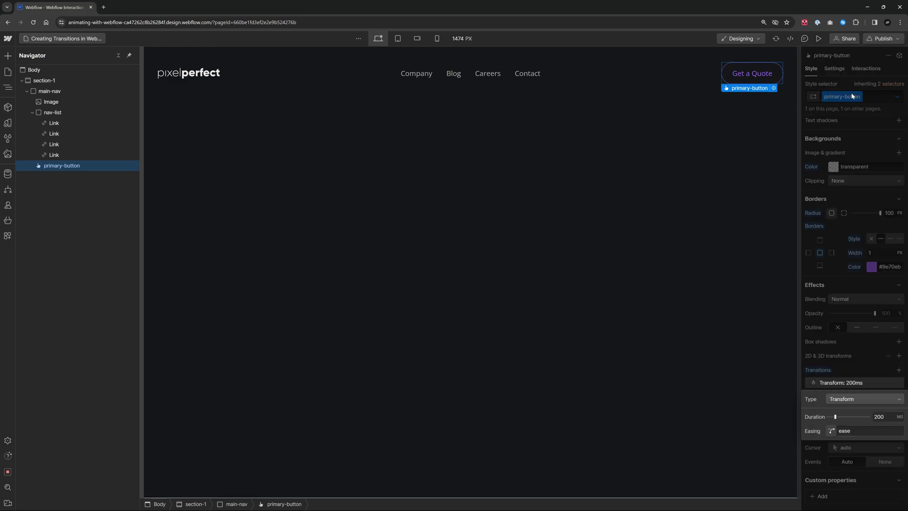
pyautogui.click(881, 368)
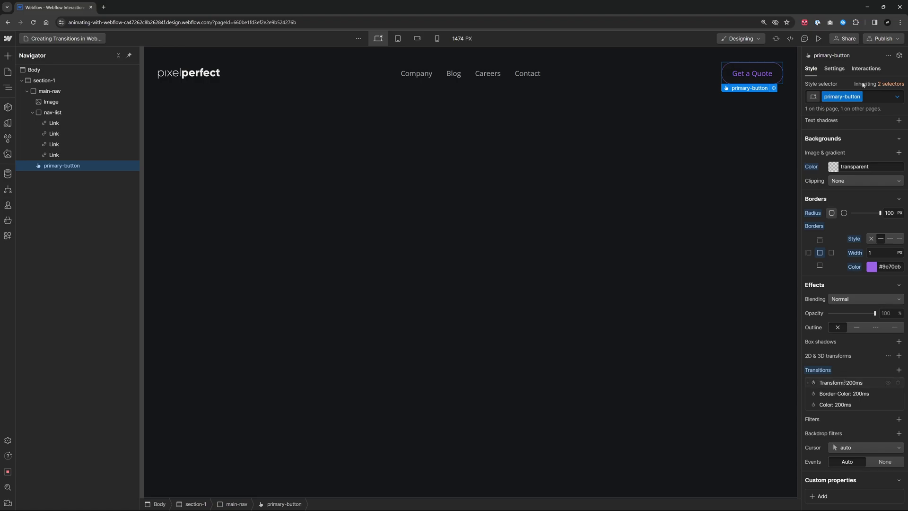
pyautogui.click(819, 38)
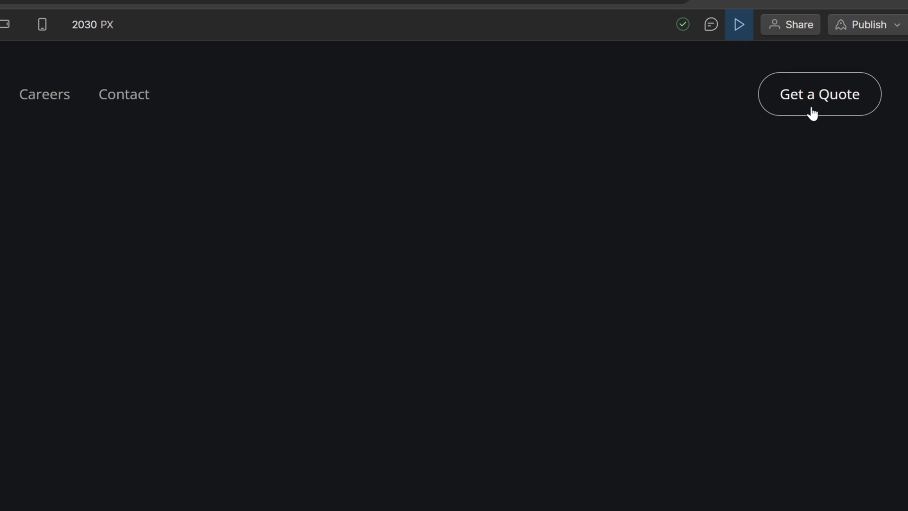
pyautogui.click(739, 24)
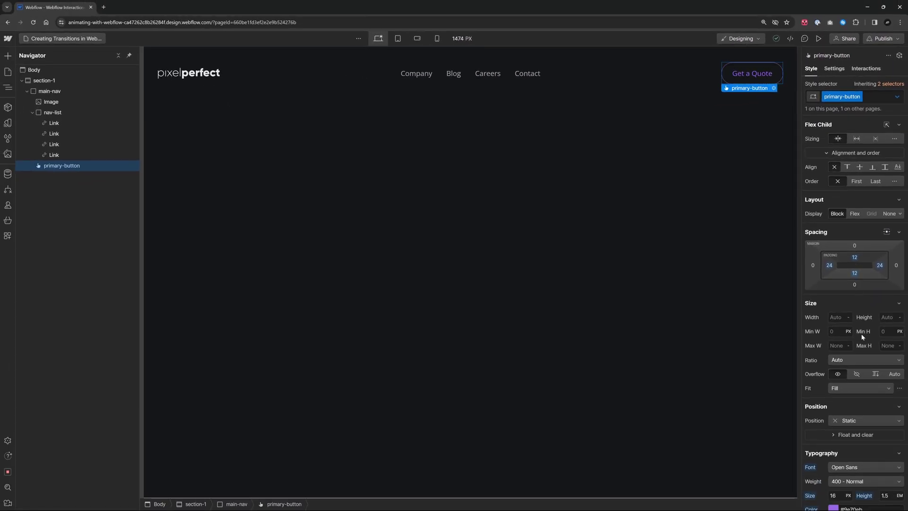
# Set the duration of the primary-button's Transform transition to 100 ms.
pyautogui.scroll(-5, 859, 307)
pyautogui.scroll(-5, 868, 266)
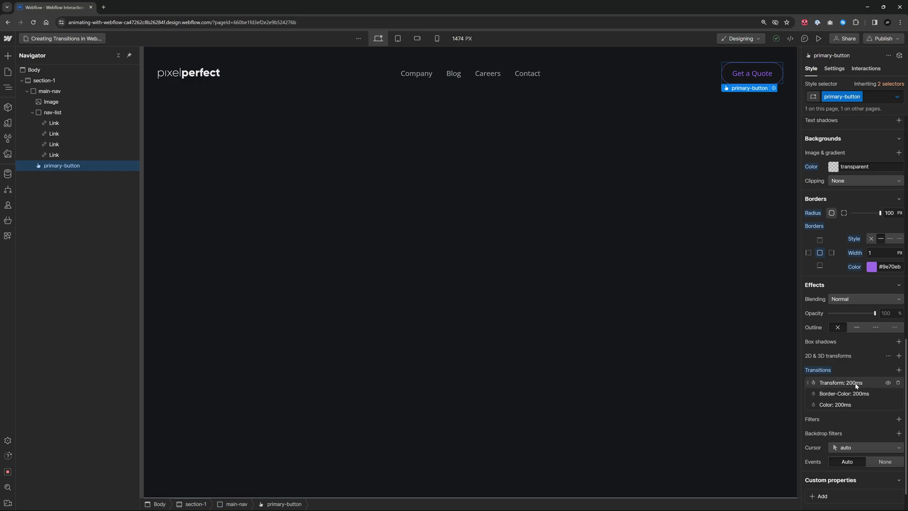
pyautogui.click(854, 382)
pyautogui.moveTo(835, 417); pyautogui.dragTo(833, 416)
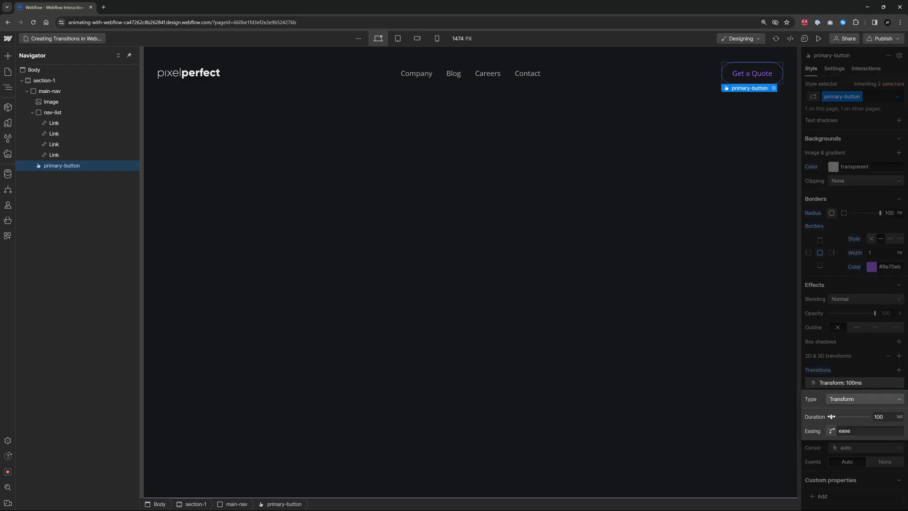
# Preview the scroll animations page and look through its destinations gallery.
pyautogui.click(819, 39)
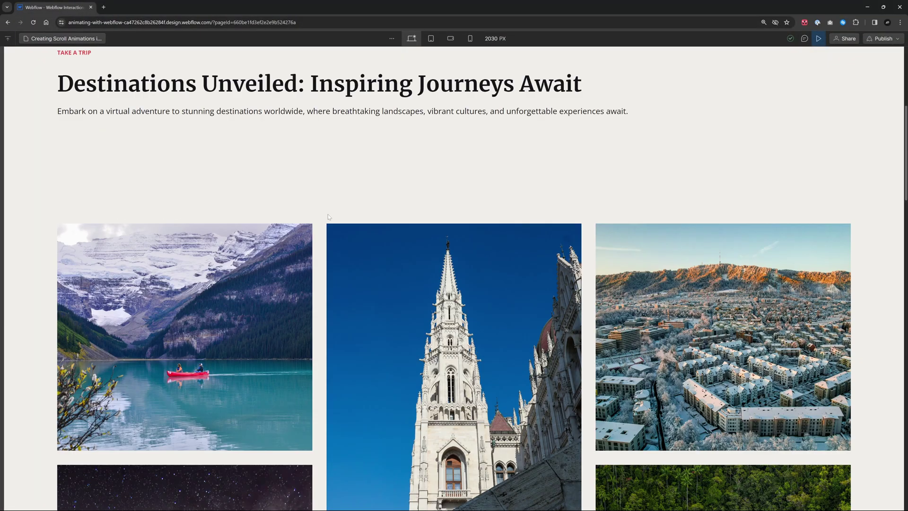
pyautogui.scroll(-5, 250, 200)
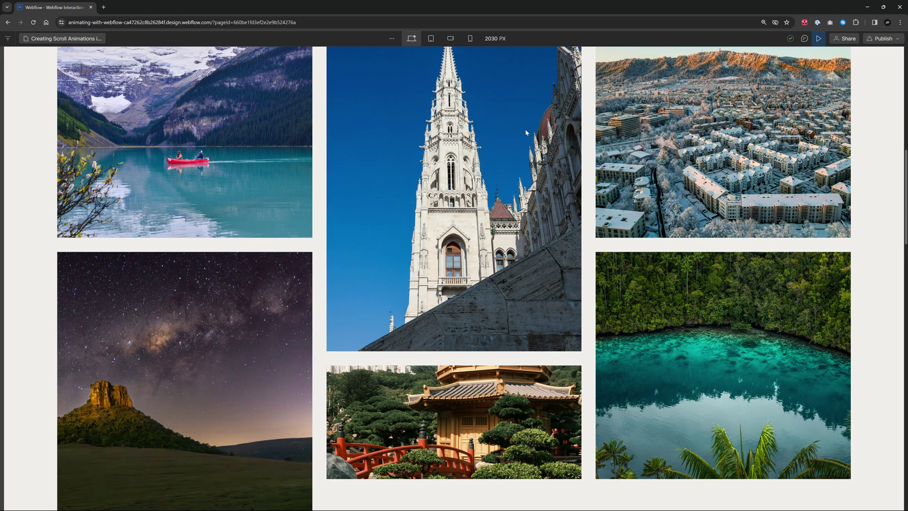
pyautogui.scroll(5, 411, 275)
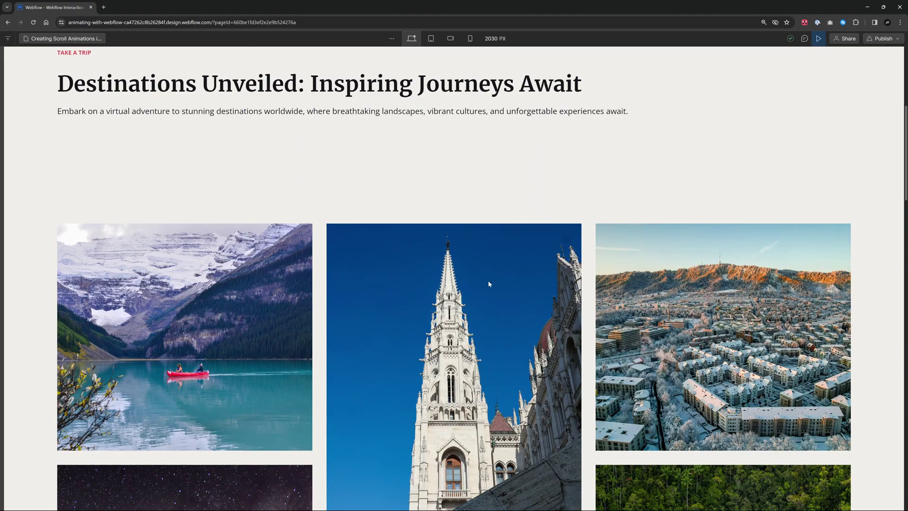
pyautogui.scroll(6, 489, 283)
pyautogui.scroll(-17, 514, 301)
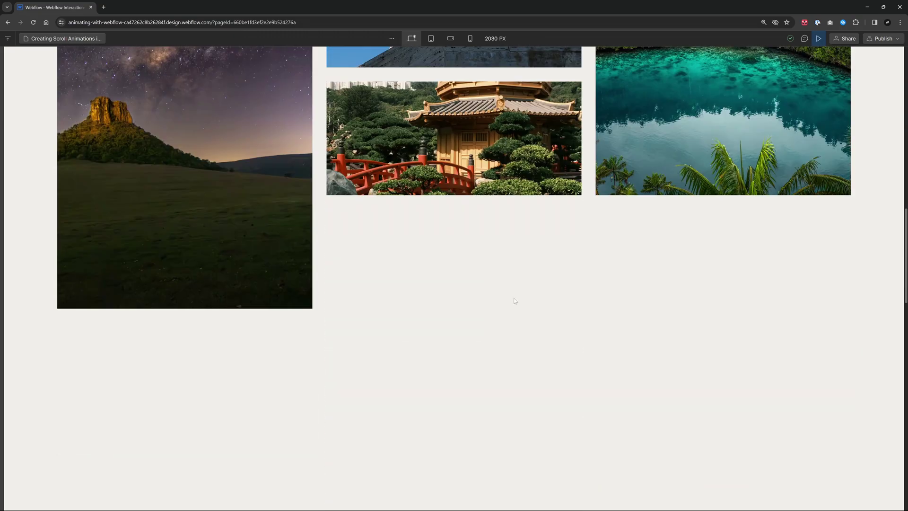
pyautogui.scroll(8, 514, 301)
pyautogui.click(819, 39)
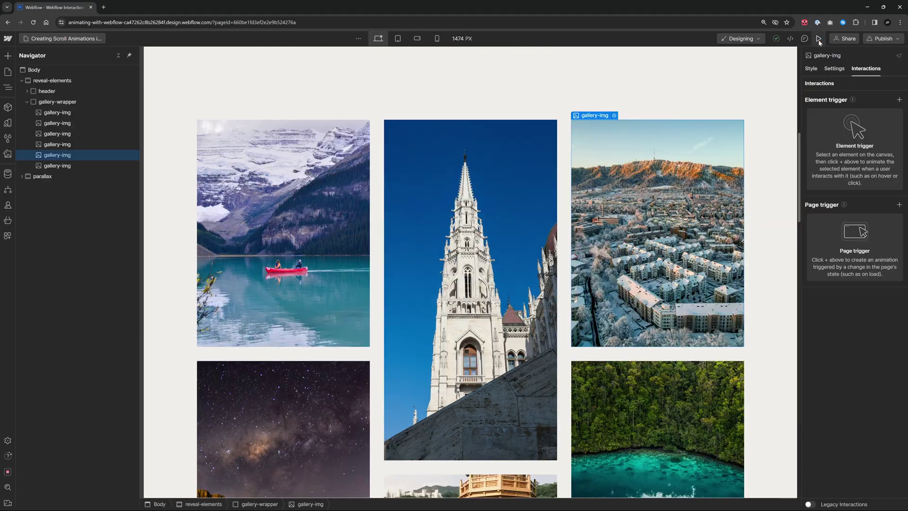
# Add a Scroll into view element trigger to the first gallery image, the lake with the red canoe.
pyautogui.scroll(6, 524, 261)
pyautogui.scroll(-5, 525, 260)
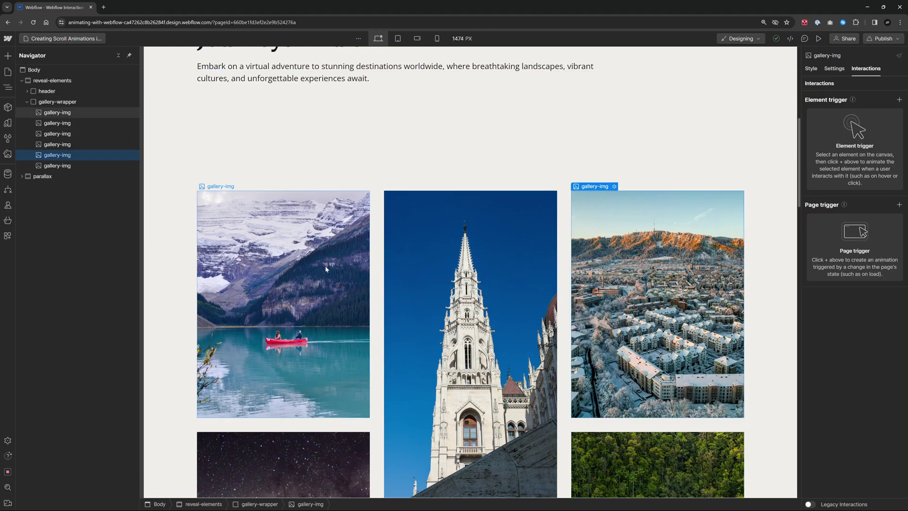
pyautogui.click(299, 230)
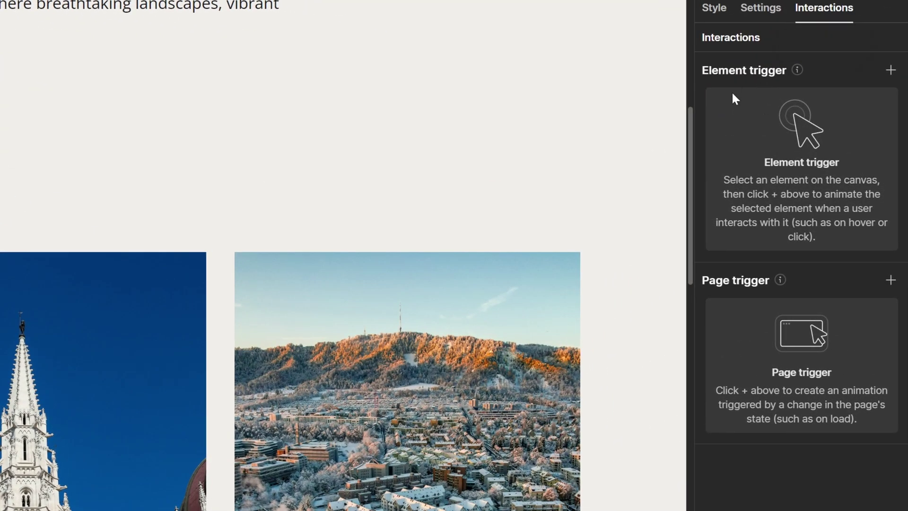
pyautogui.click(891, 70)
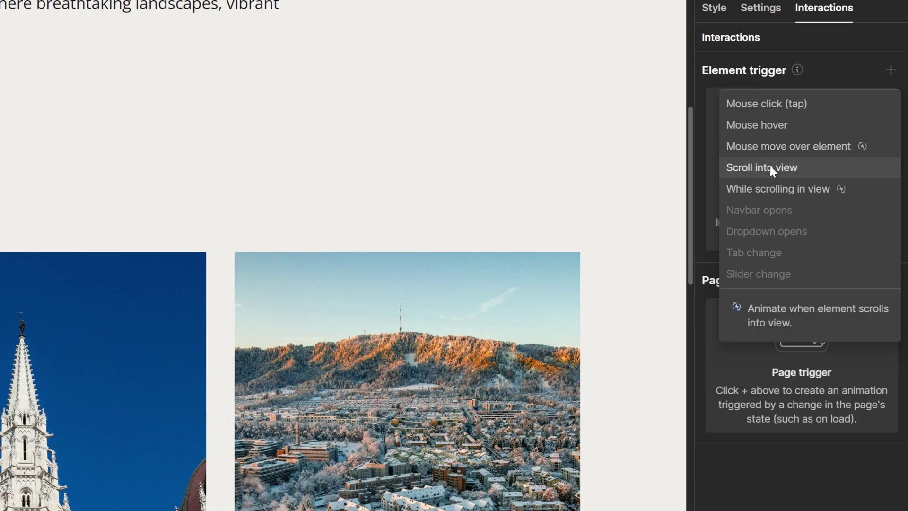
pyautogui.click(798, 167)
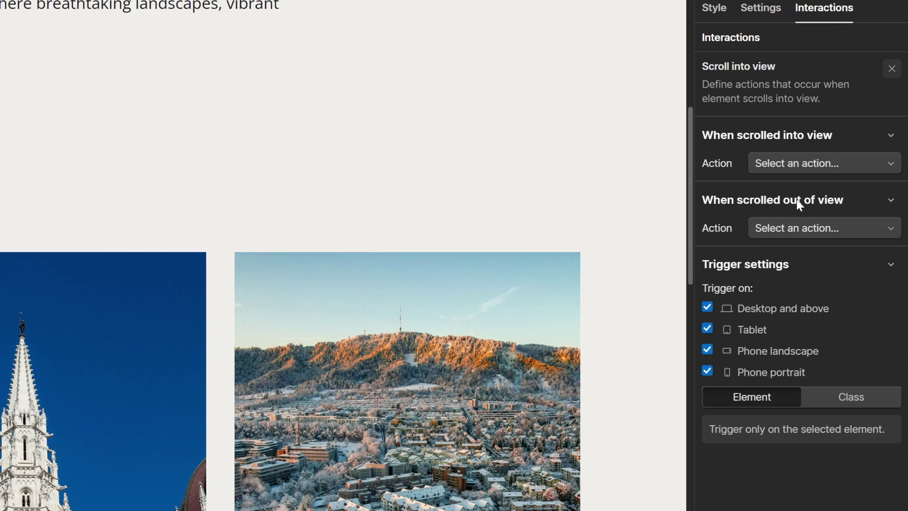
# Set the gallery image's scrolled-into-view action to Slide in From Bottom and preview the animation on the page.
pyautogui.click(794, 163)
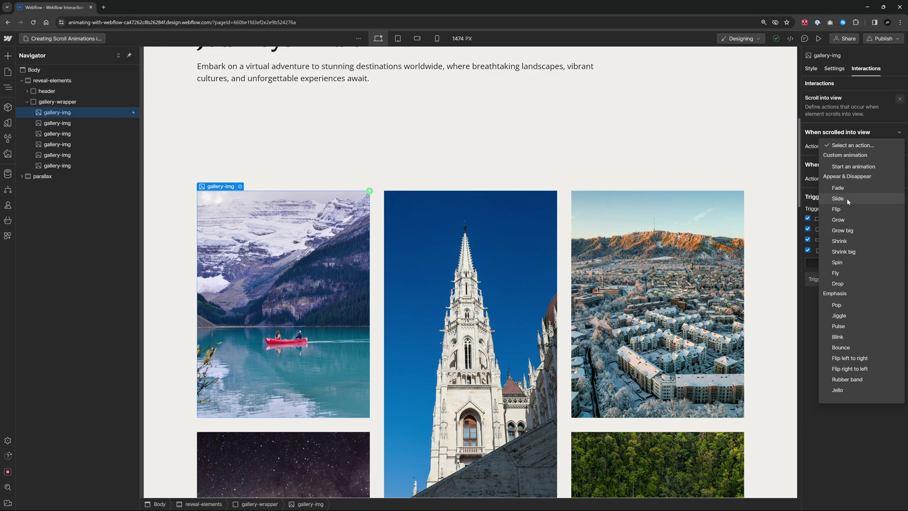
pyautogui.press('Escape')
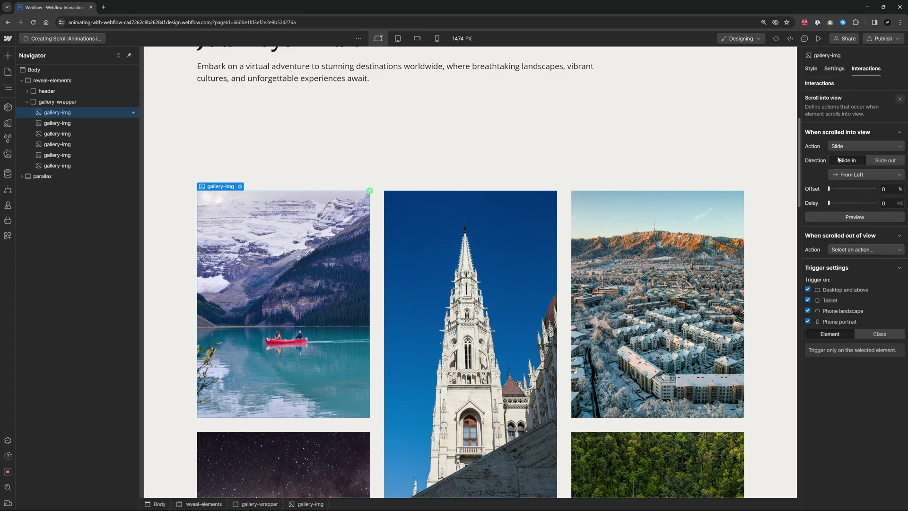
pyautogui.click(857, 174)
pyautogui.click(851, 196)
pyautogui.click(854, 218)
pyautogui.click(861, 218)
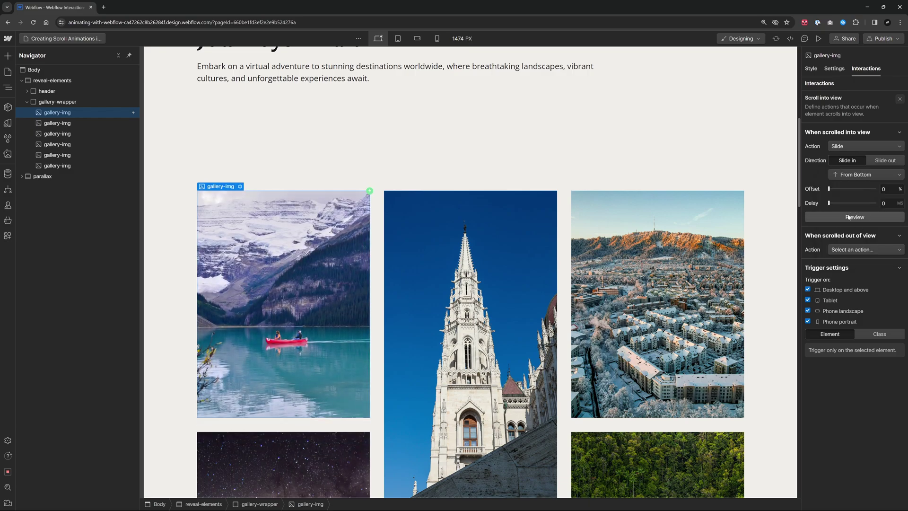
pyautogui.click(819, 39)
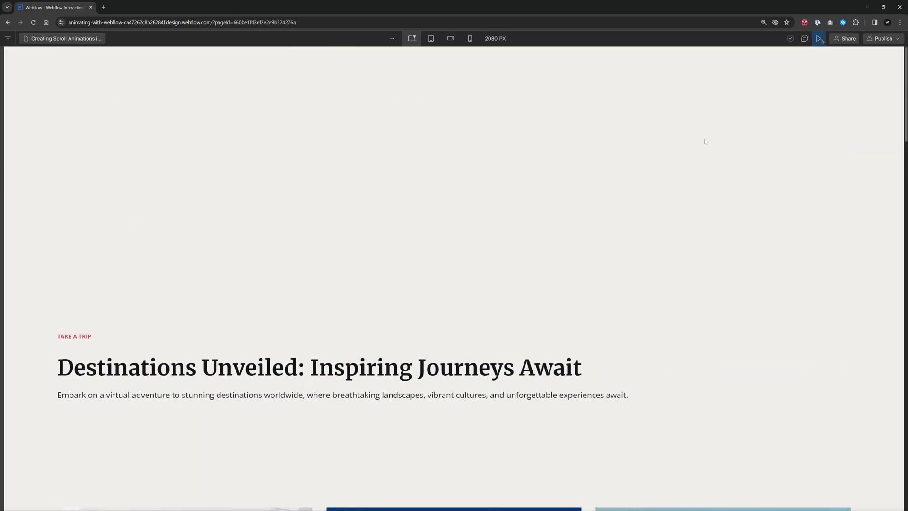
pyautogui.click(818, 39)
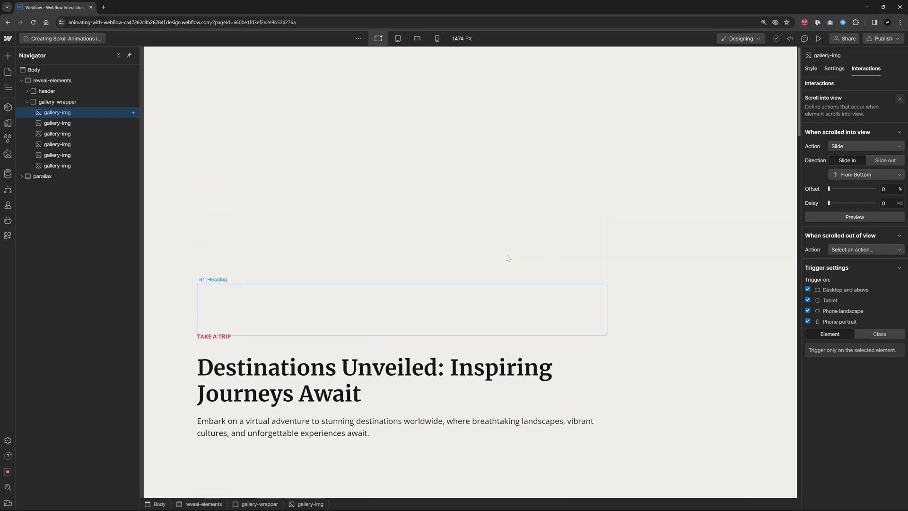
# Set the first gallery image's slide-in offset to 40% and preview the animation while scrolling the page.
pyautogui.scroll(-3, 283, 453)
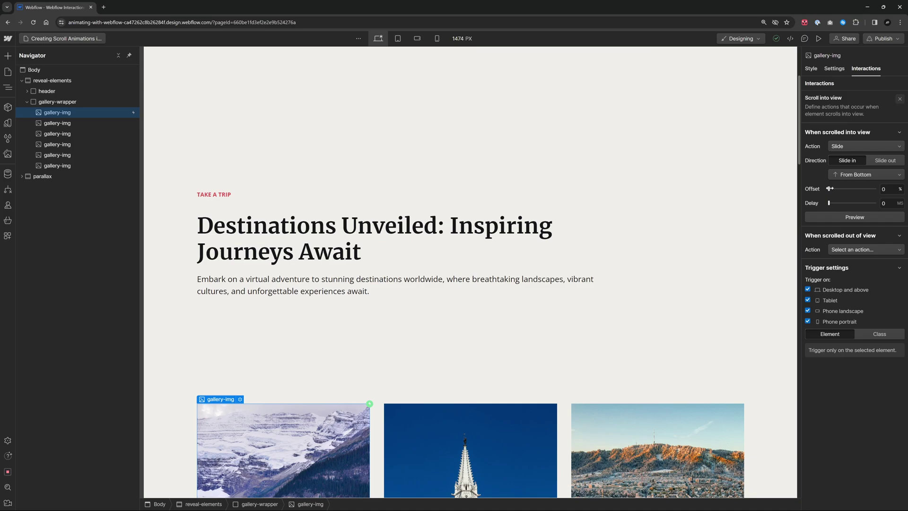
pyautogui.moveTo(830, 189); pyautogui.dragTo(850, 188)
pyautogui.scroll(3, 684, 132)
pyautogui.click(818, 40)
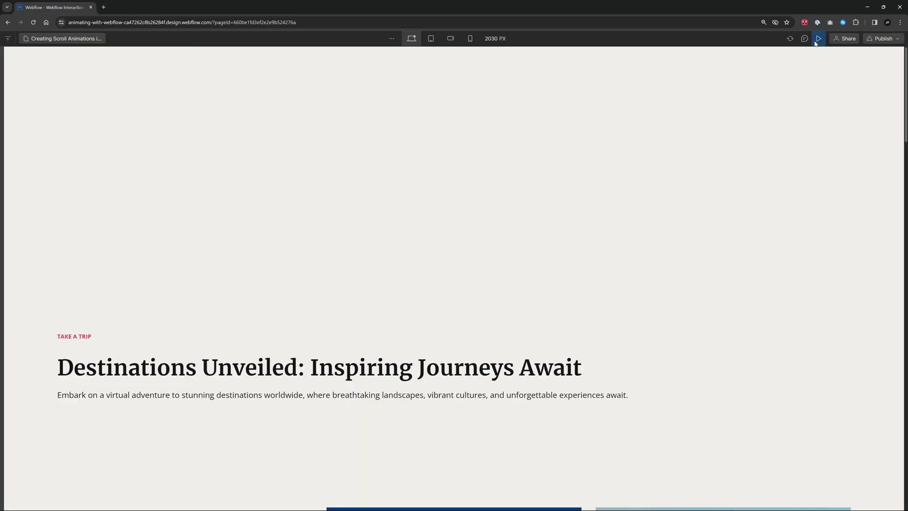
pyautogui.scroll(-2, 628, 243)
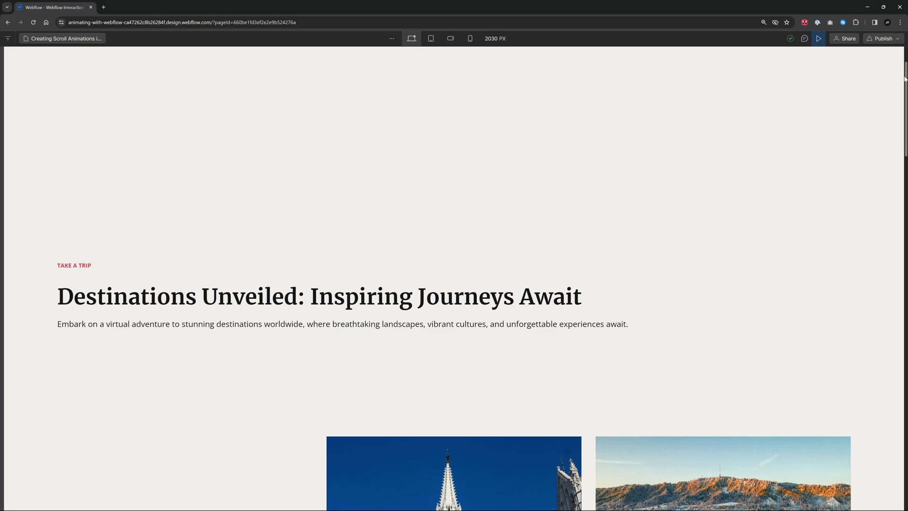
pyautogui.scroll(-2, 906, 95)
pyautogui.moveTo(907, 95); pyautogui.dragTo(906, 107)
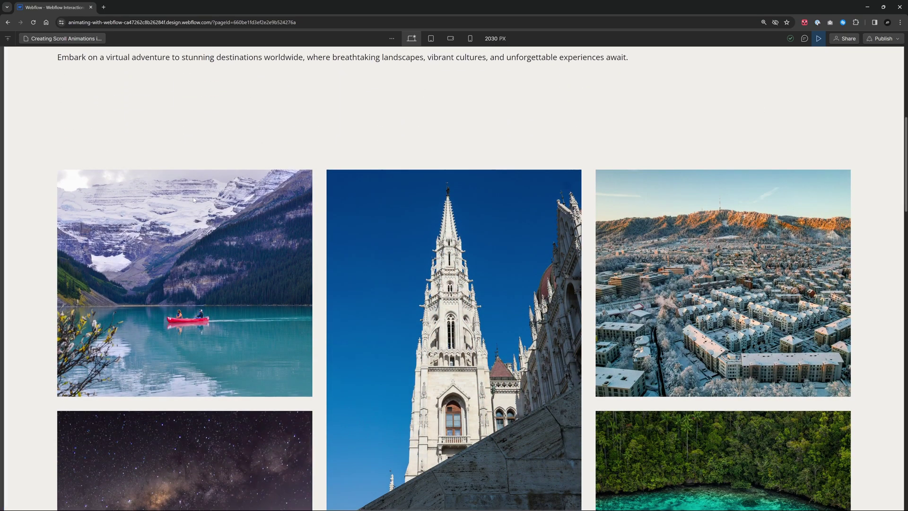
pyautogui.click(819, 39)
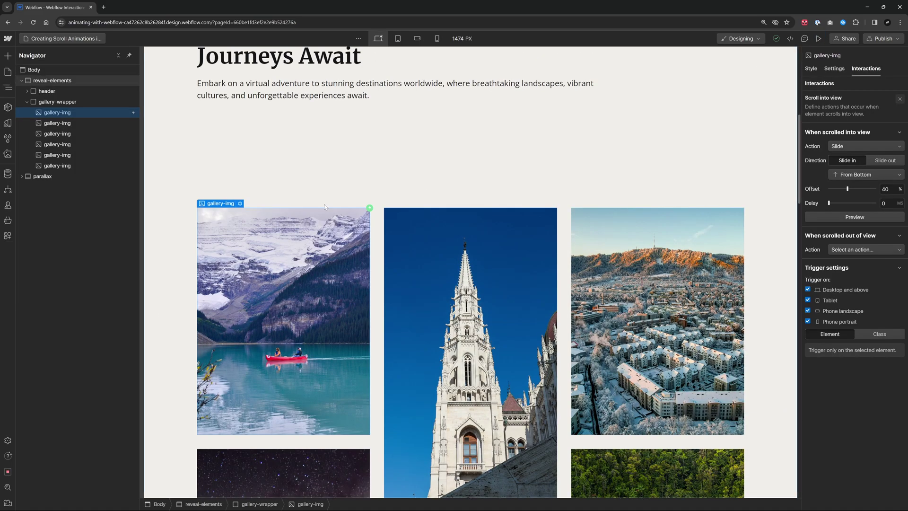
# Check the church tower and snowy town gallery images for existing element triggers.
pyautogui.scroll(-3, 563, 236)
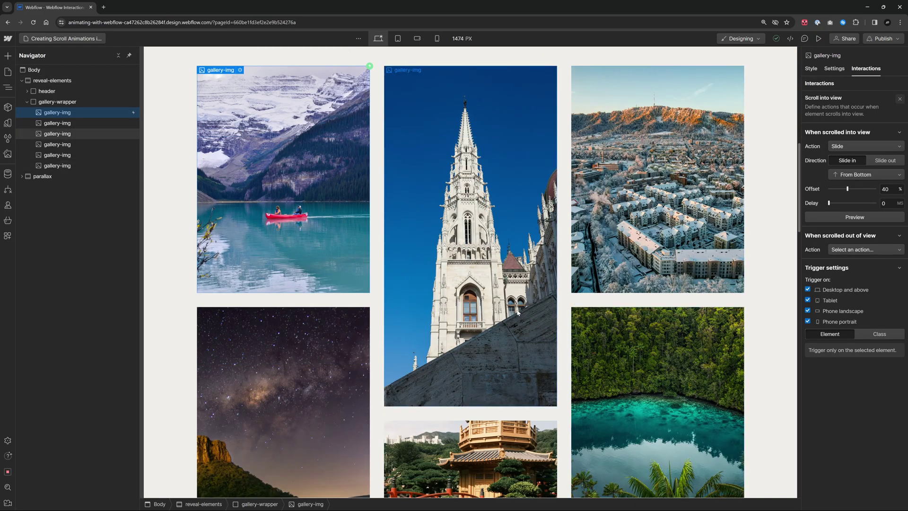
pyautogui.scroll(3, 517, 308)
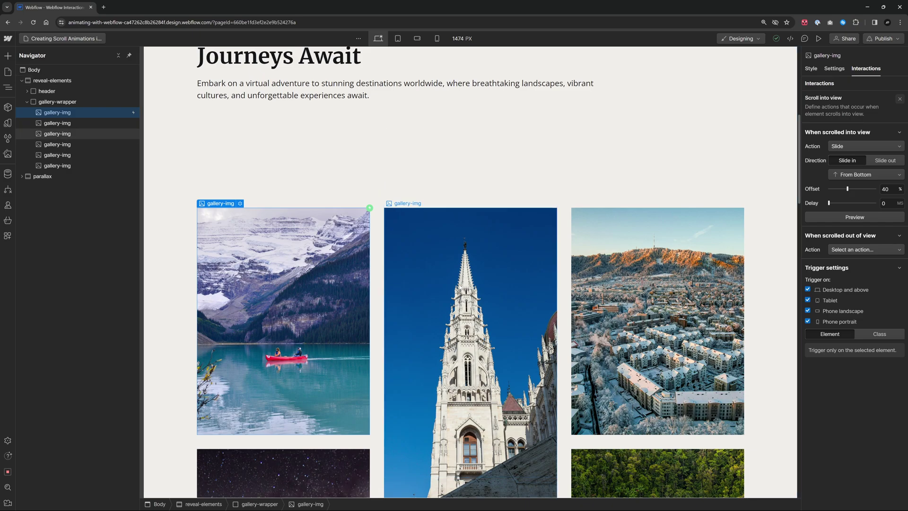
pyautogui.click(444, 248)
pyautogui.click(602, 266)
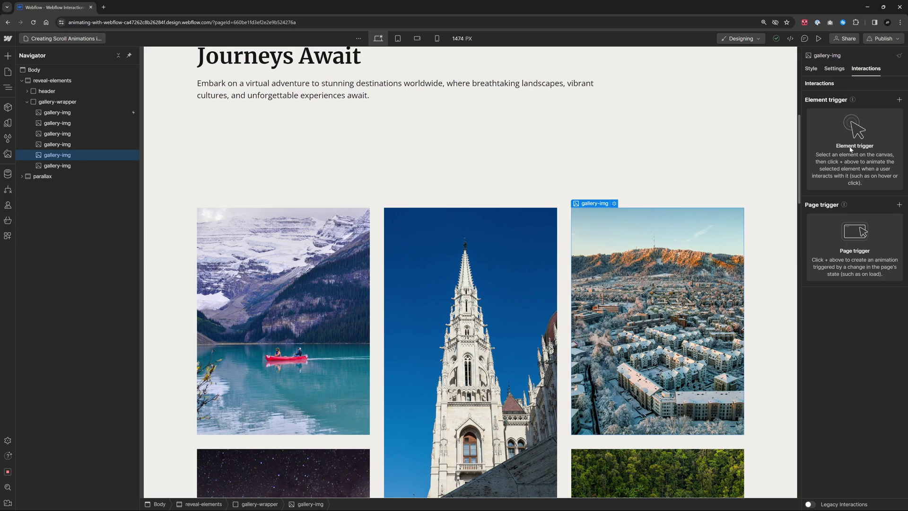
# Make the lake image's Scroll into view trigger apply by class to all elements with the gallery-img class.
pyautogui.click(296, 225)
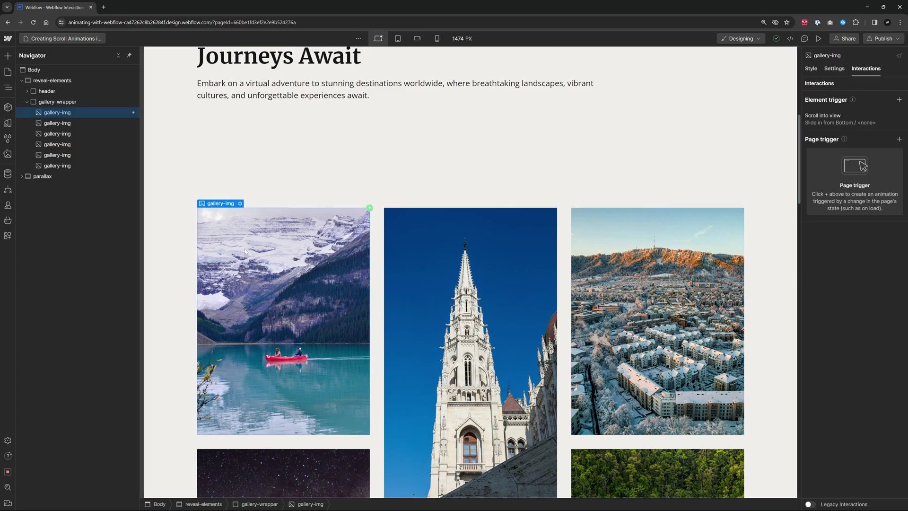
pyautogui.click(840, 118)
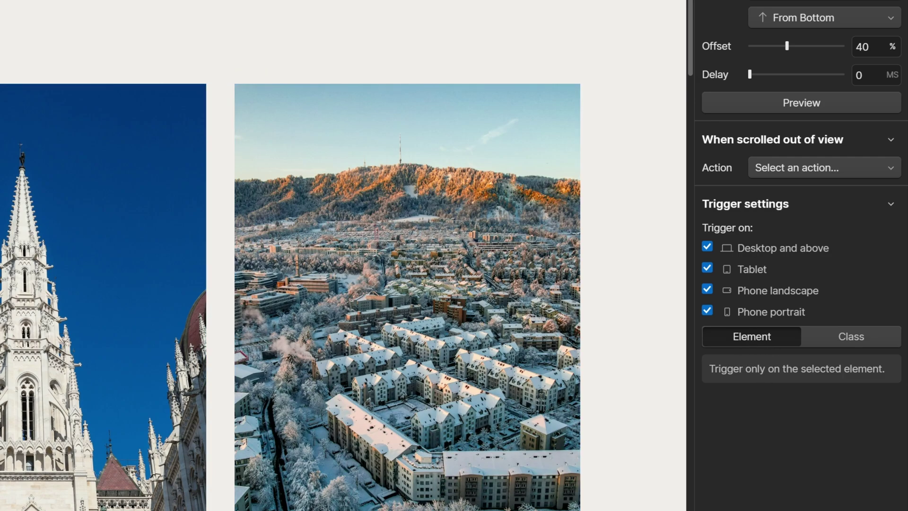
pyautogui.click(858, 339)
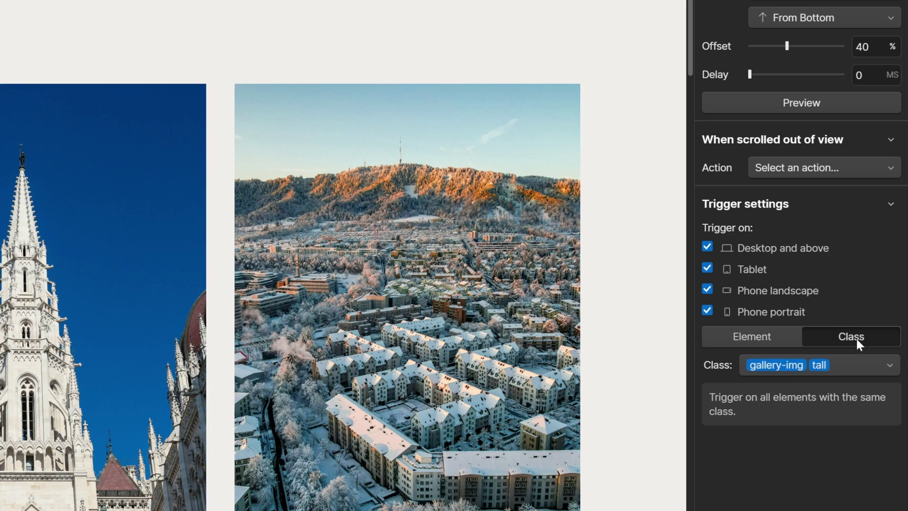
pyautogui.click(847, 364)
pyautogui.click(829, 348)
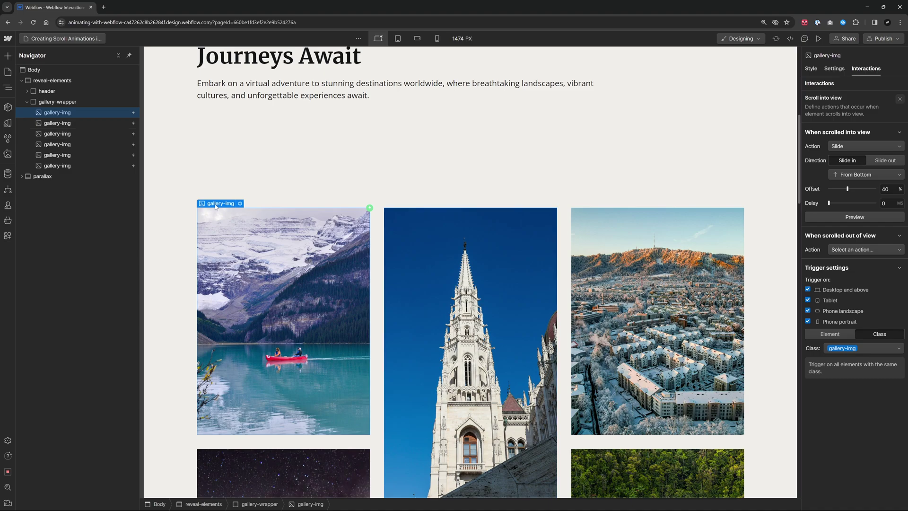
# Preview the page from its start to watch the slide-in animation across all gallery images.
pyautogui.scroll(7, 543, 322)
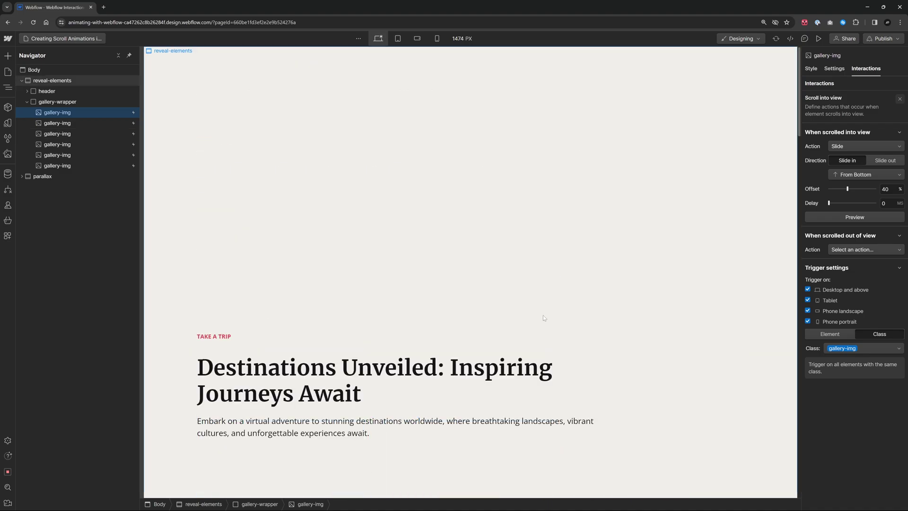
pyautogui.click(819, 40)
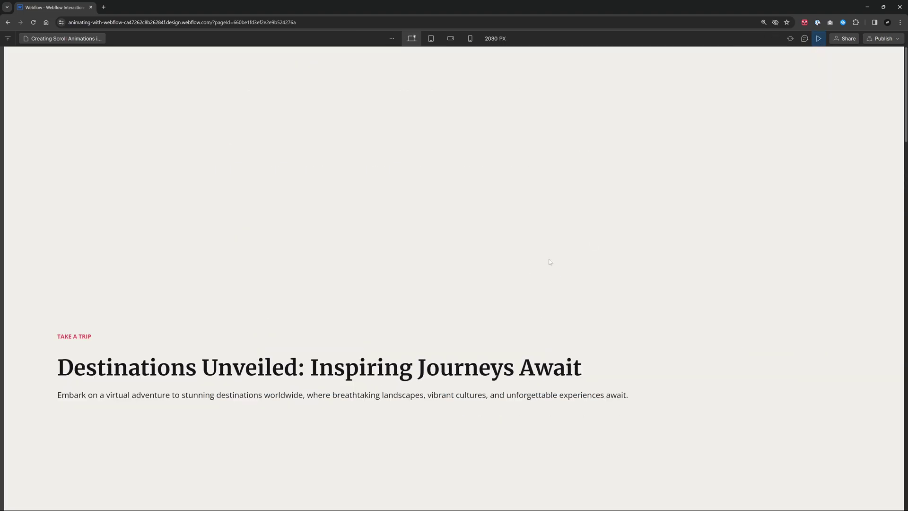
pyautogui.moveTo(907, 99); pyautogui.dragTo(906, 120)
pyautogui.click(817, 38)
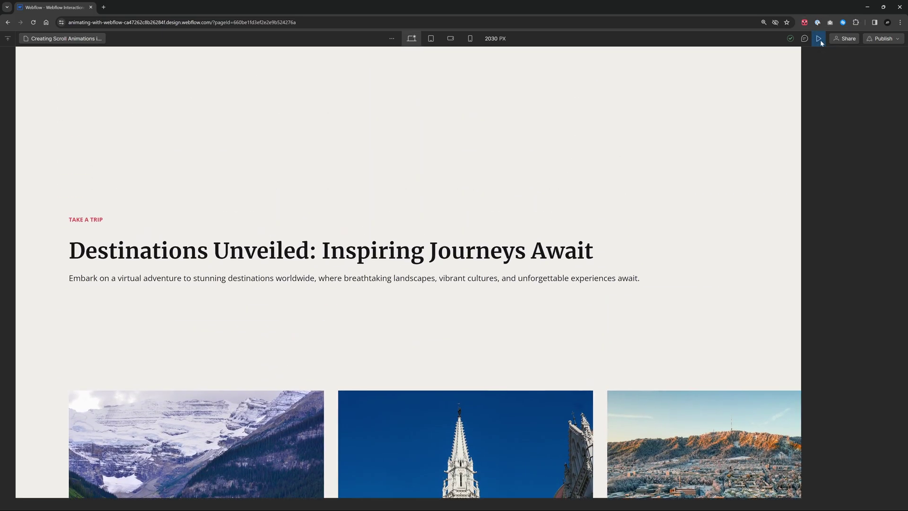
# Duplicate the pagoda gallery image three times.
pyautogui.scroll(-10, 449, 263)
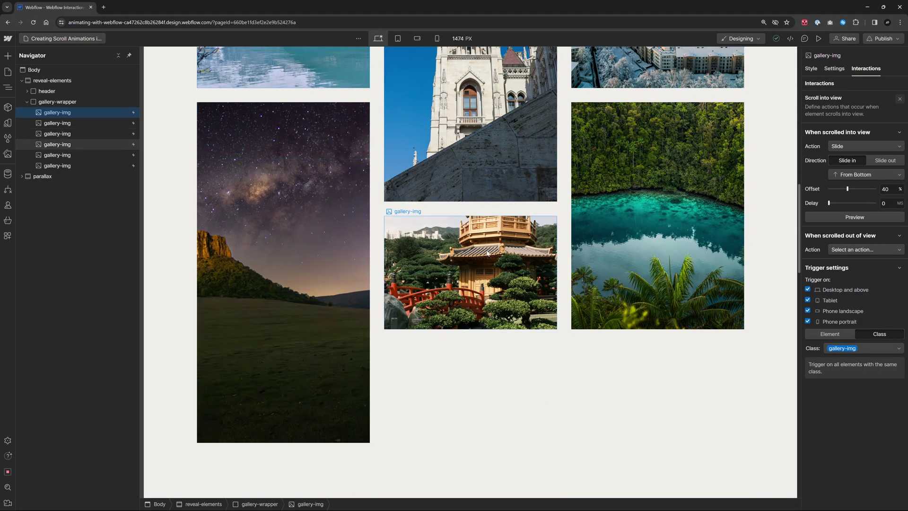
pyautogui.click(447, 251)
pyautogui.hotkey('ctrl', 'd')
pyautogui.hotkey('ctrl', 'd')
pyautogui.hotkey('ctrl', 'd')
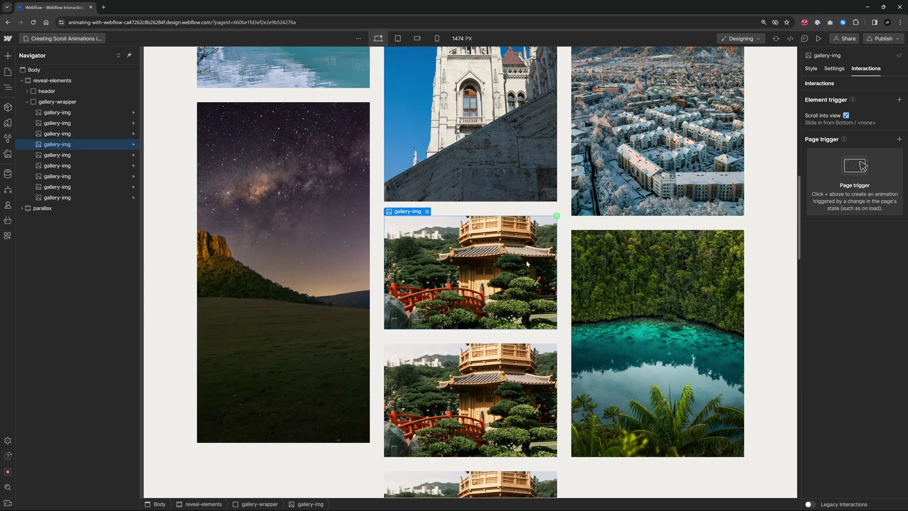
# Preview the expanded gallery from the page start to check the slide-in animation on the duplicated images.
pyautogui.scroll(10, 568, 213)
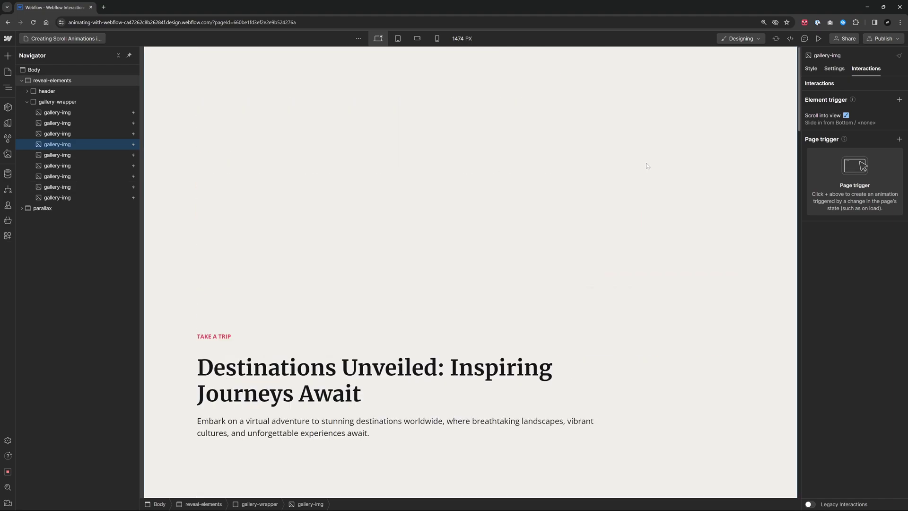
pyautogui.click(821, 39)
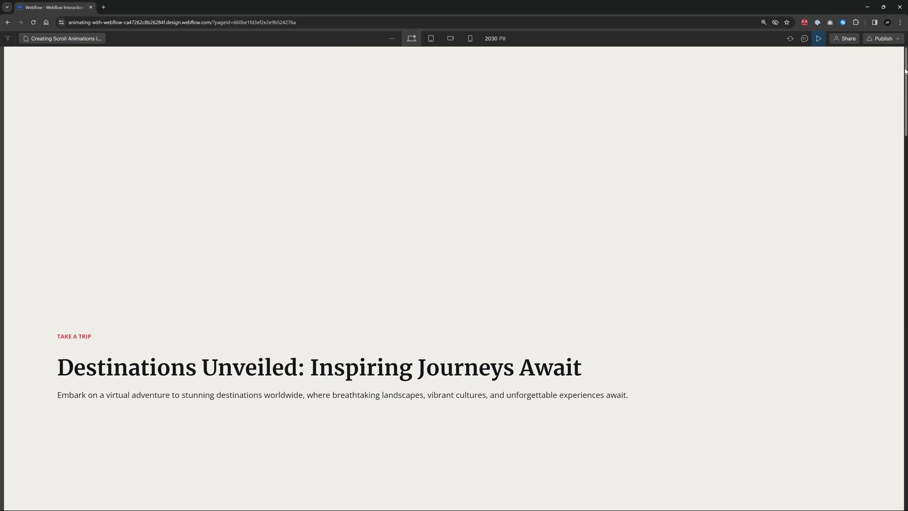
pyautogui.scroll(-6, 906, 69)
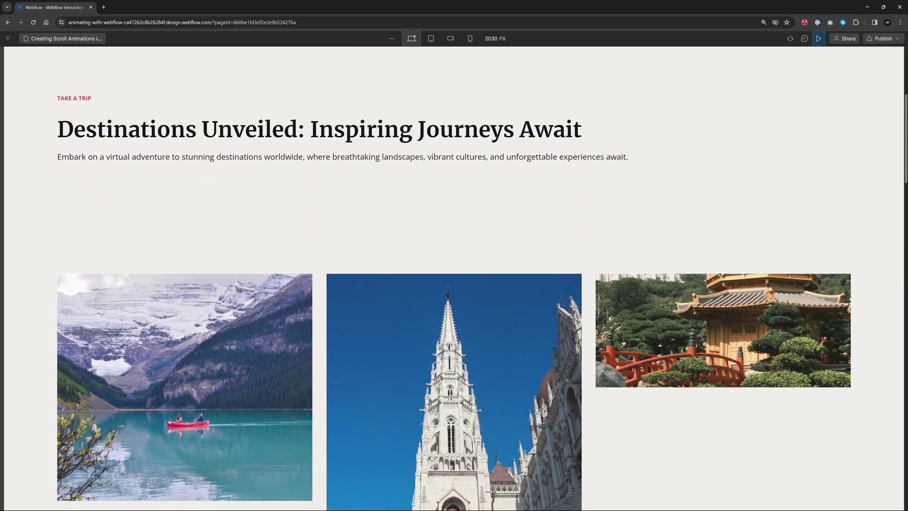
pyautogui.scroll(-7, 906, 192)
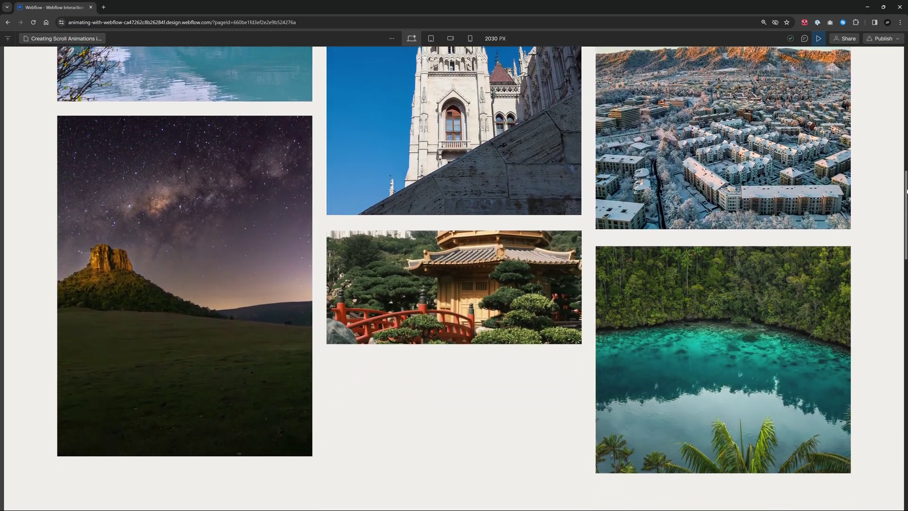
pyautogui.moveTo(907, 191); pyautogui.dragTo(906, 65)
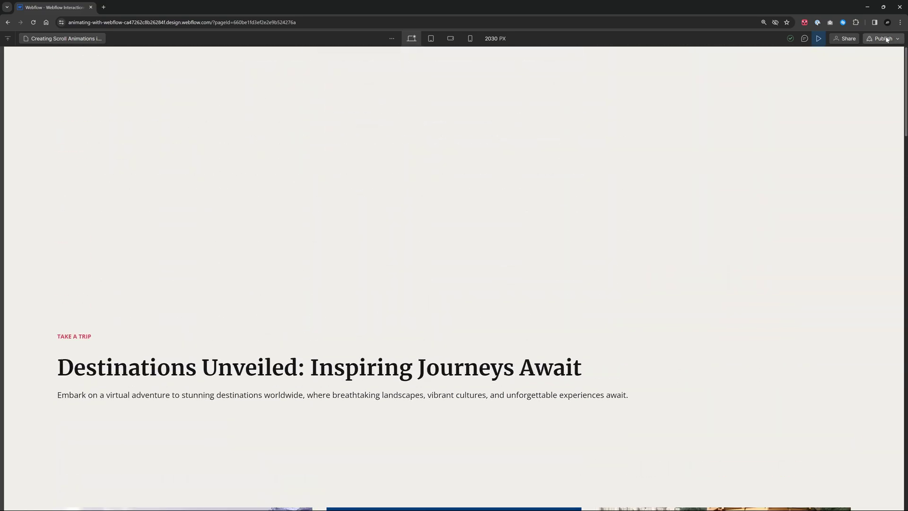
pyautogui.click(819, 38)
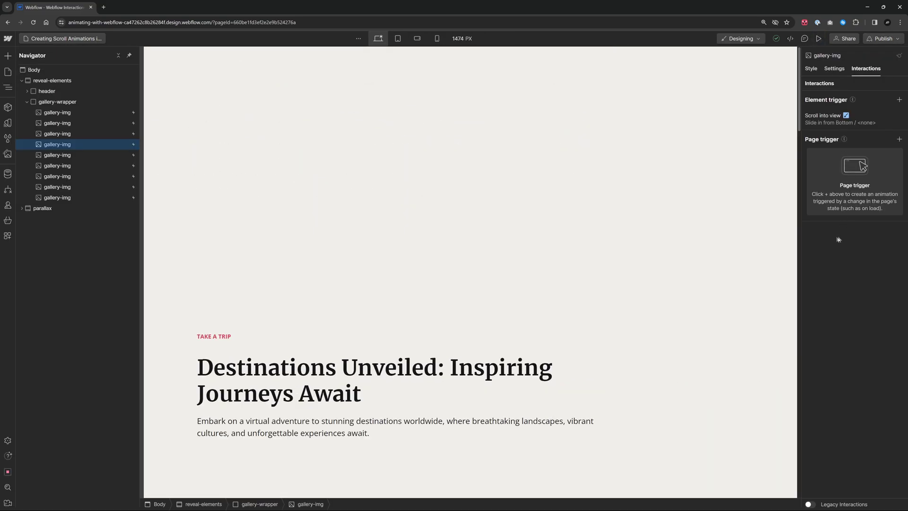
# Open the pagoda image's Scroll into view trigger and review the available scrolled-into-view actions, keeping Slide.
pyautogui.scroll(-7, 473, 284)
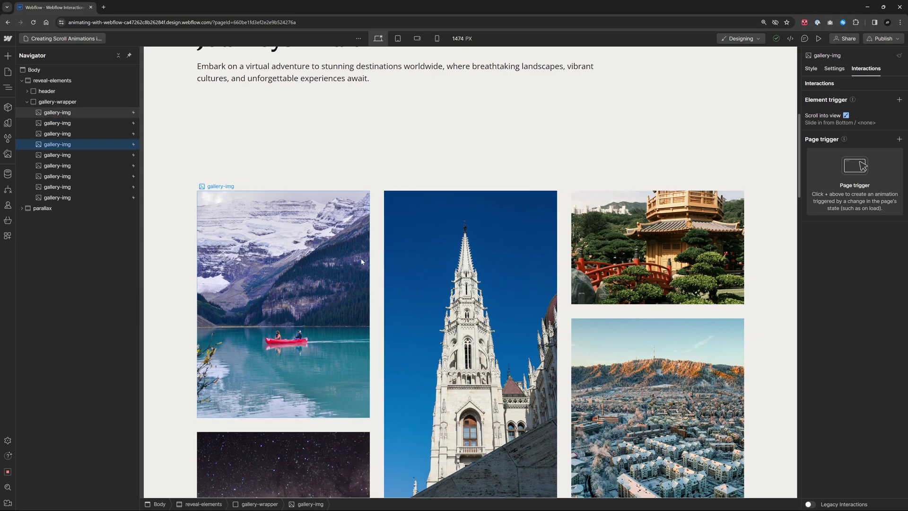
pyautogui.scroll(7, 362, 262)
pyautogui.click(835, 121)
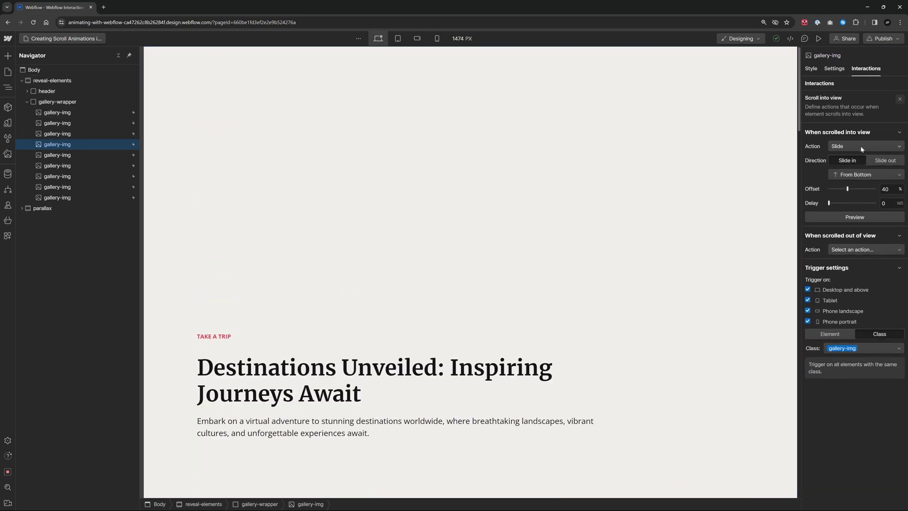
pyautogui.click(861, 149)
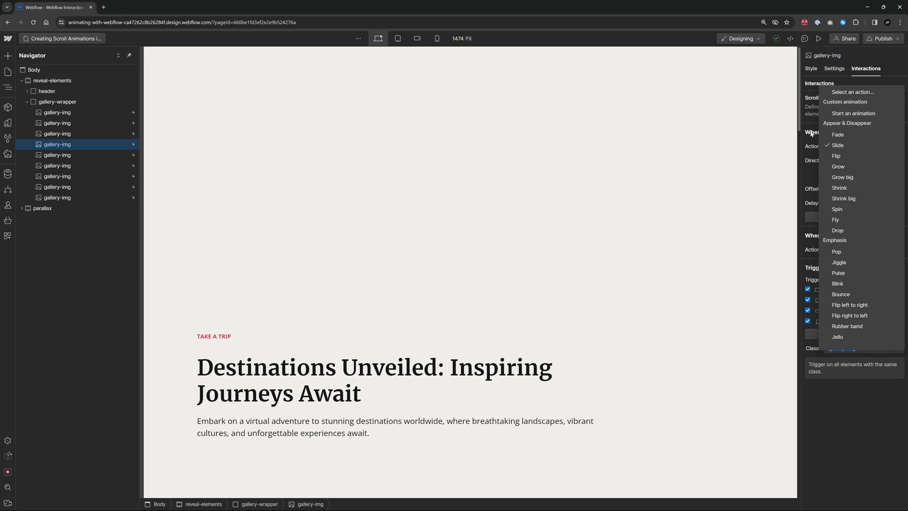
pyautogui.click(812, 133)
pyautogui.click(855, 145)
pyautogui.click(847, 145)
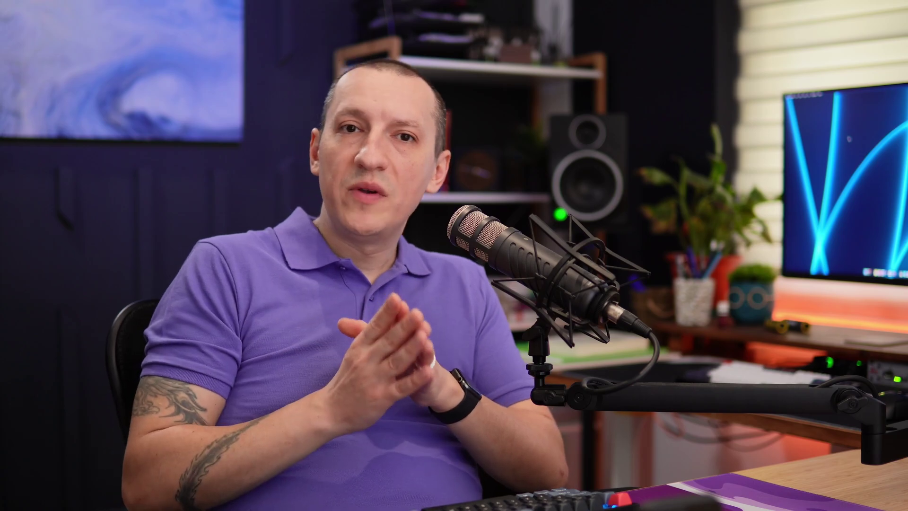
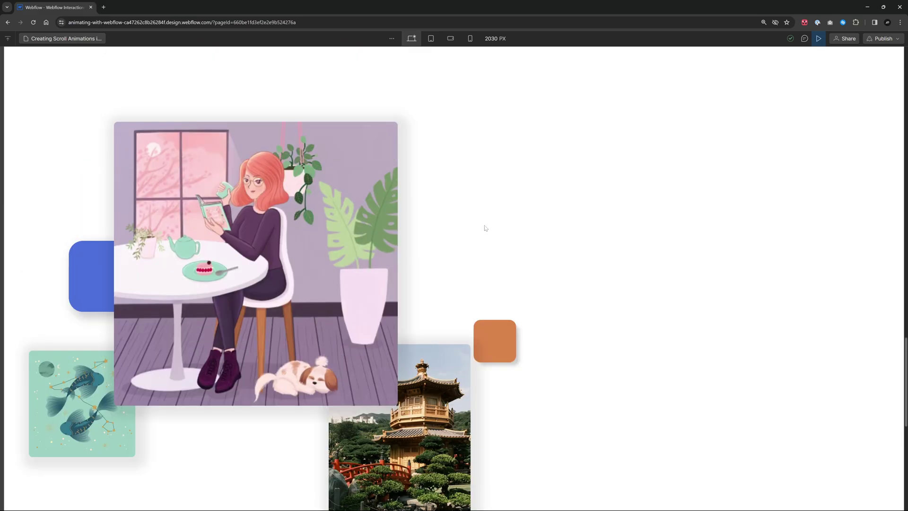
# Examine in the preview how the parallax section's illustrations and colored squares move while scrolling.
pyautogui.scroll(-4, 485, 228)
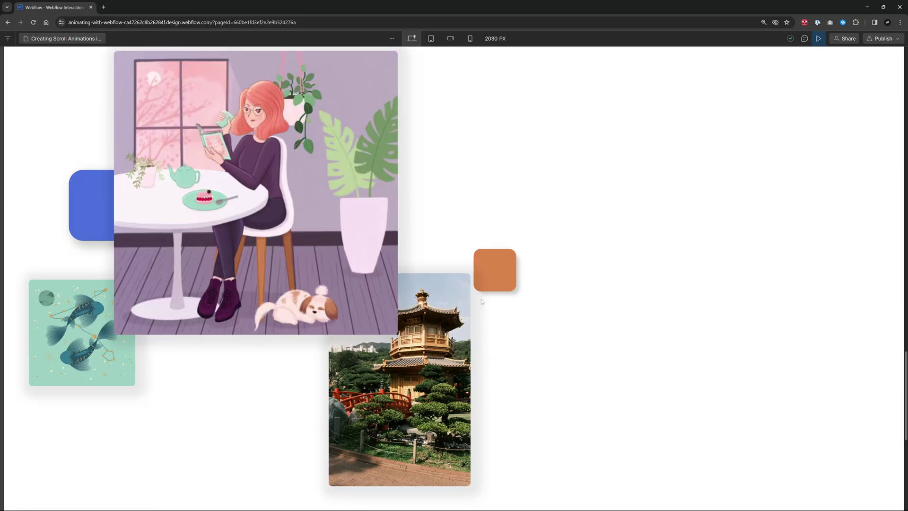
pyautogui.scroll(-2, 540, 314)
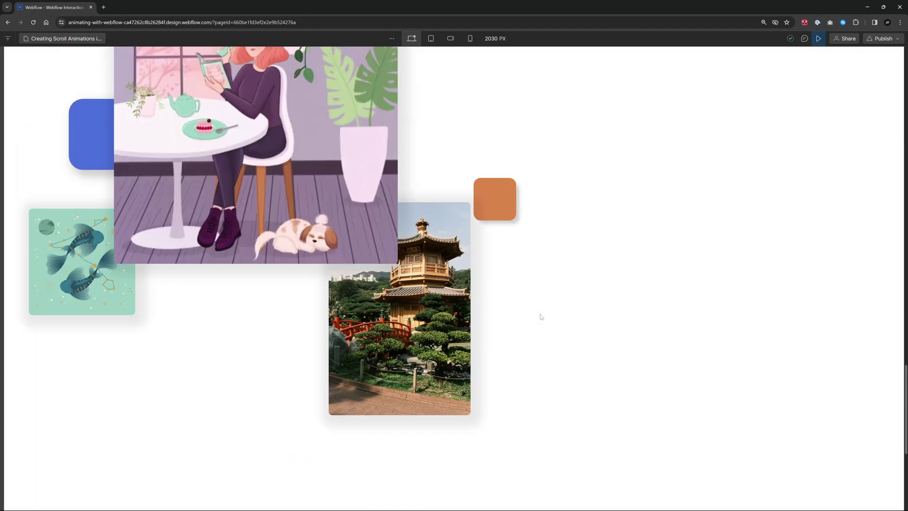
pyautogui.scroll(3, 540, 314)
pyautogui.scroll(-8, 542, 316)
pyautogui.scroll(-2, 542, 316)
pyautogui.scroll(10, 542, 316)
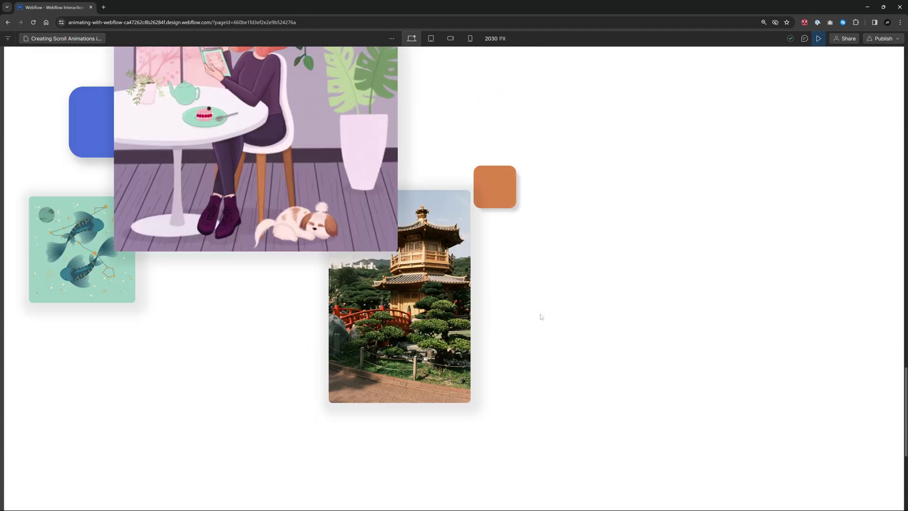
pyautogui.scroll(-3, 541, 317)
pyautogui.scroll(-1, 542, 317)
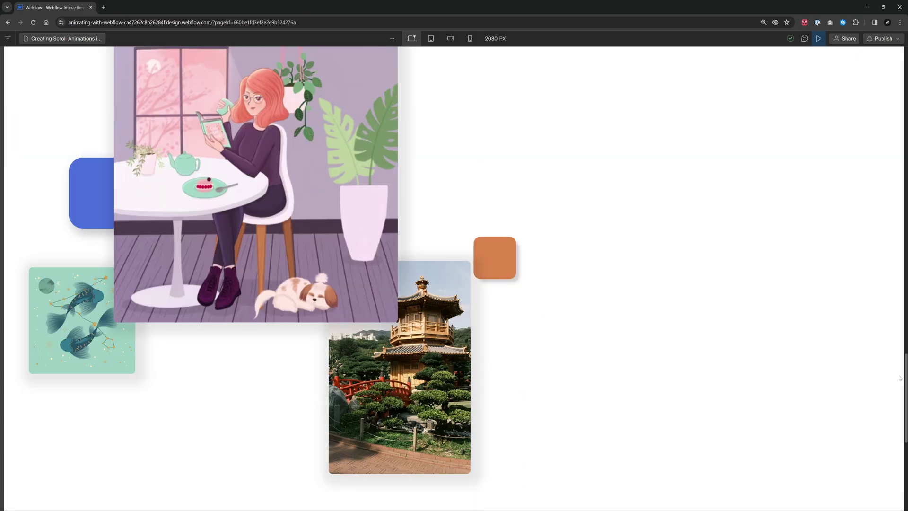
pyautogui.moveTo(901, 378)
pyautogui.mouseDown()
pyautogui.moveTo(902, 332)
pyautogui.moveTo(904, 406)
pyautogui.moveTo(905, 341)
pyautogui.moveTo(905, 402)
pyautogui.moveTo(905, 350)
pyautogui.moveTo(905, 375)
pyautogui.mouseUp()
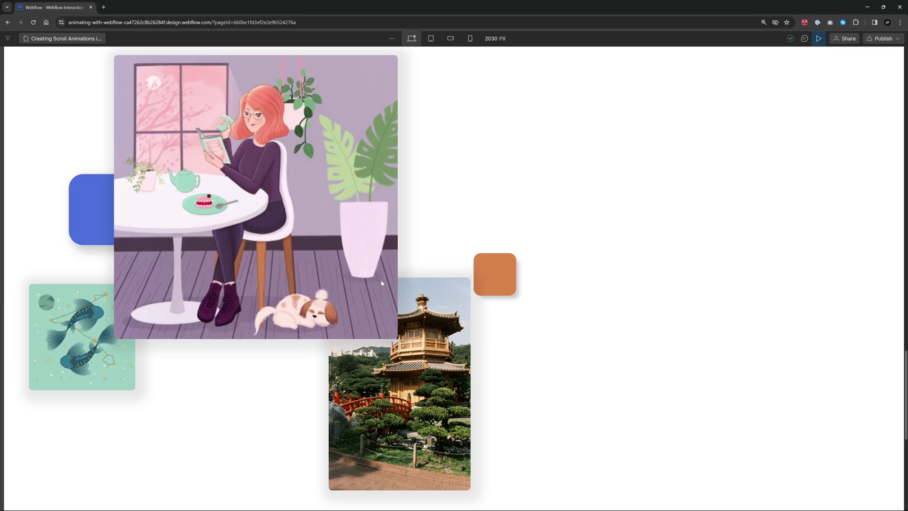
# Exit the preview and add a While page is scrolling page trigger with the Body selected.
pyautogui.click(819, 39)
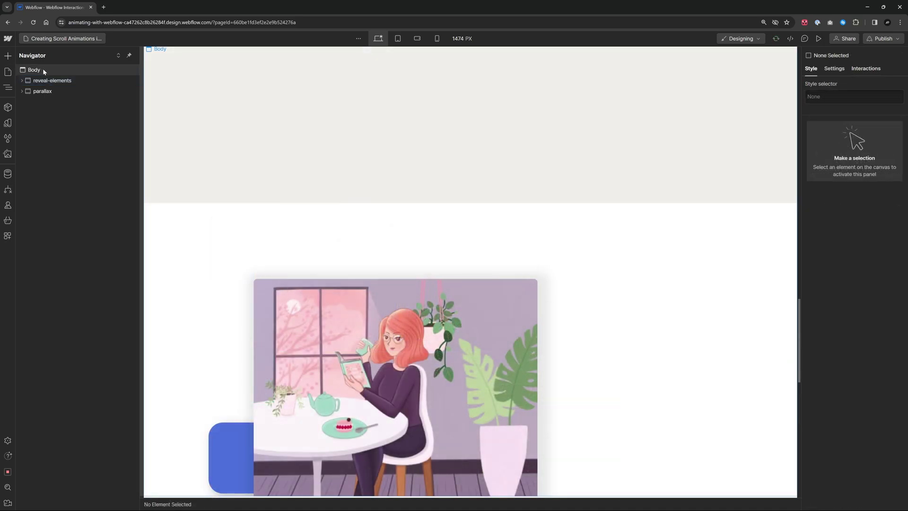
pyautogui.click(42, 68)
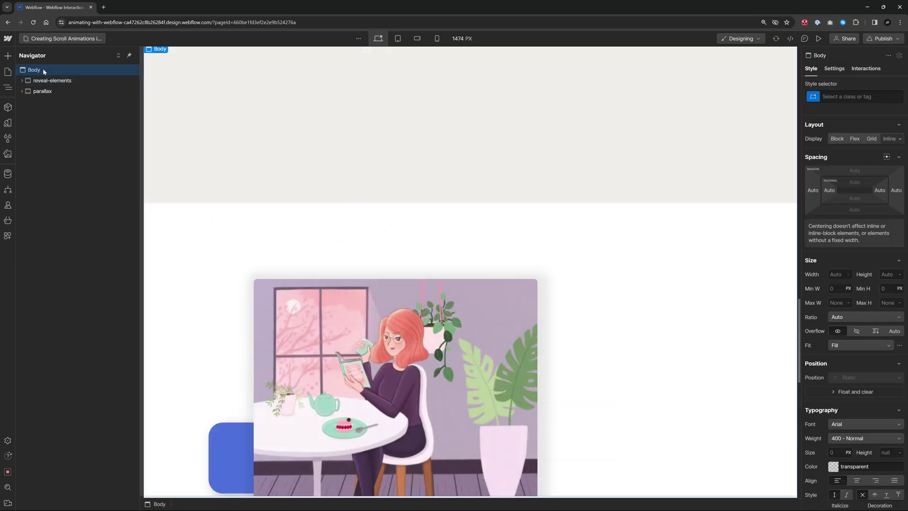
pyautogui.click(867, 69)
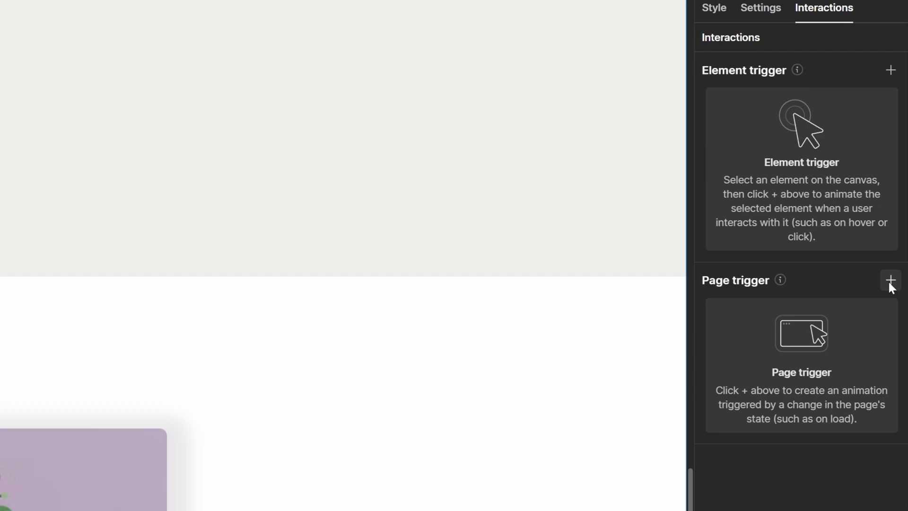
pyautogui.click(900, 205)
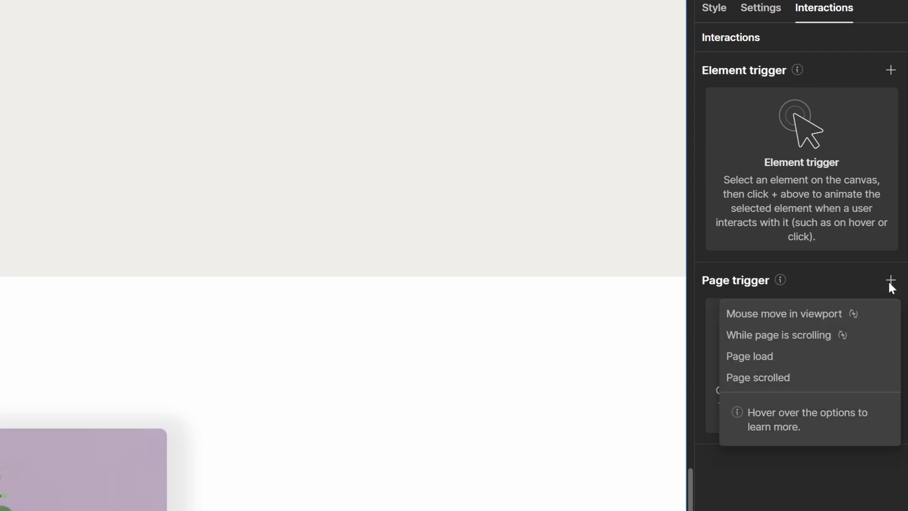
pyautogui.moveTo(803, 338)
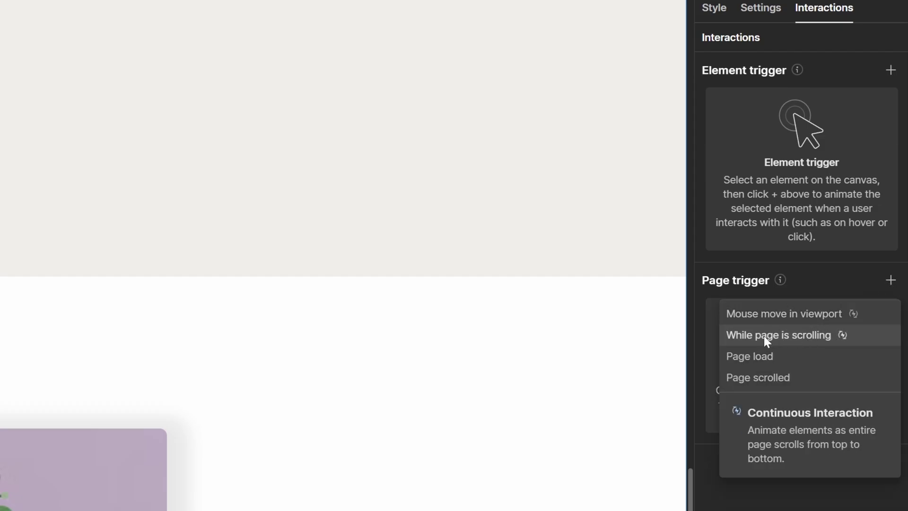
pyautogui.click(813, 337)
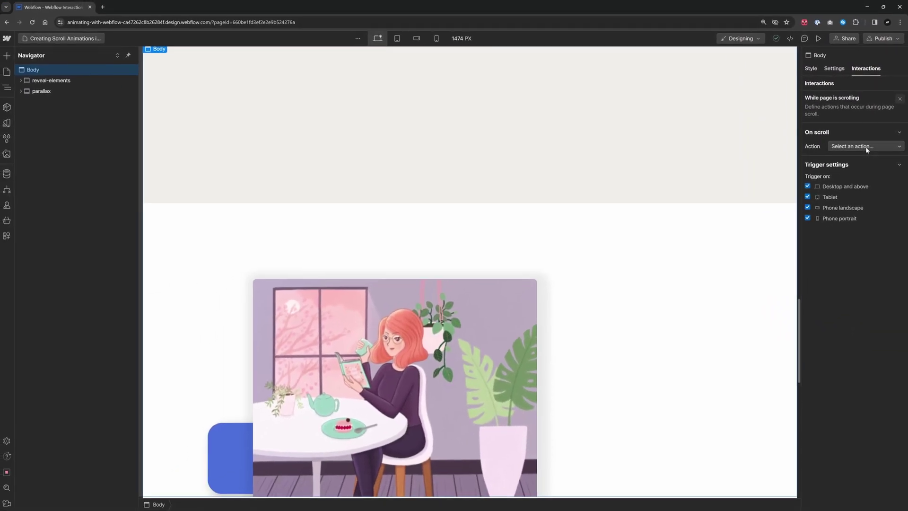
# Set the page trigger to play a new scroll animation named Parallax Animation.
pyautogui.click(806, 164)
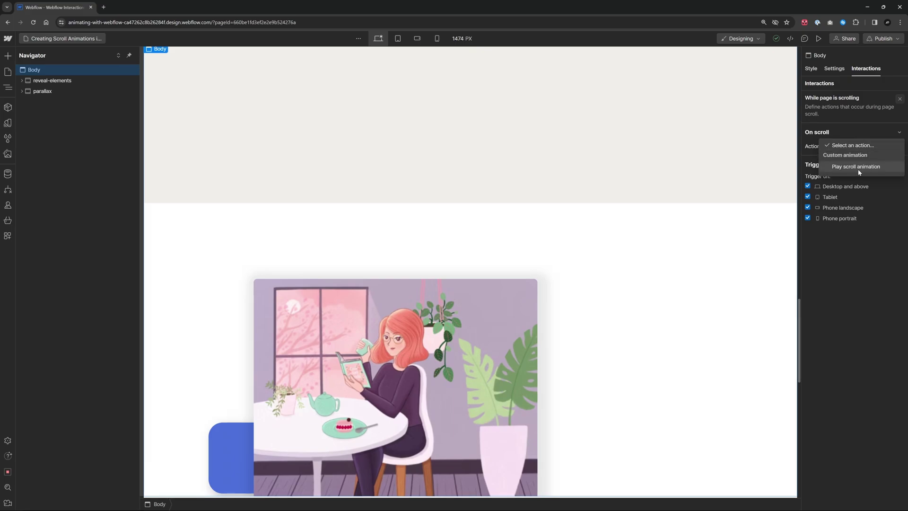
pyautogui.click(856, 166)
pyautogui.click(899, 162)
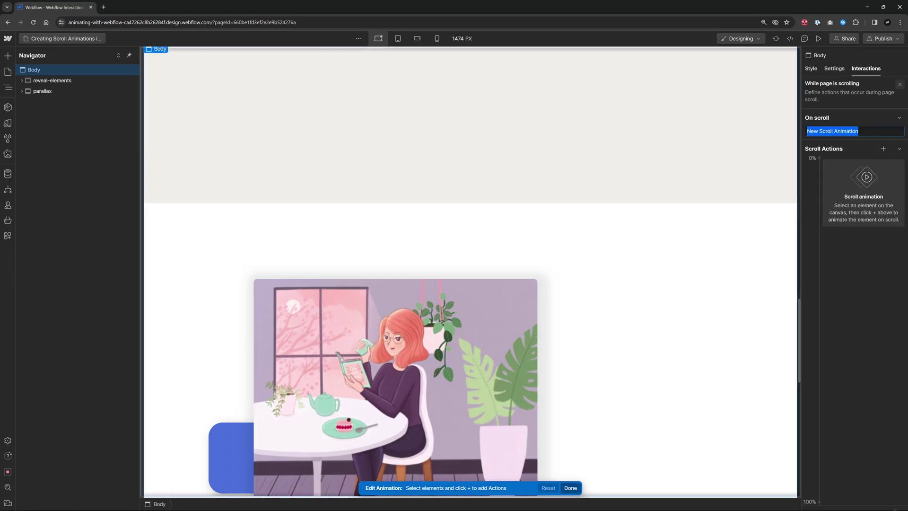
pyautogui.write('Paral')
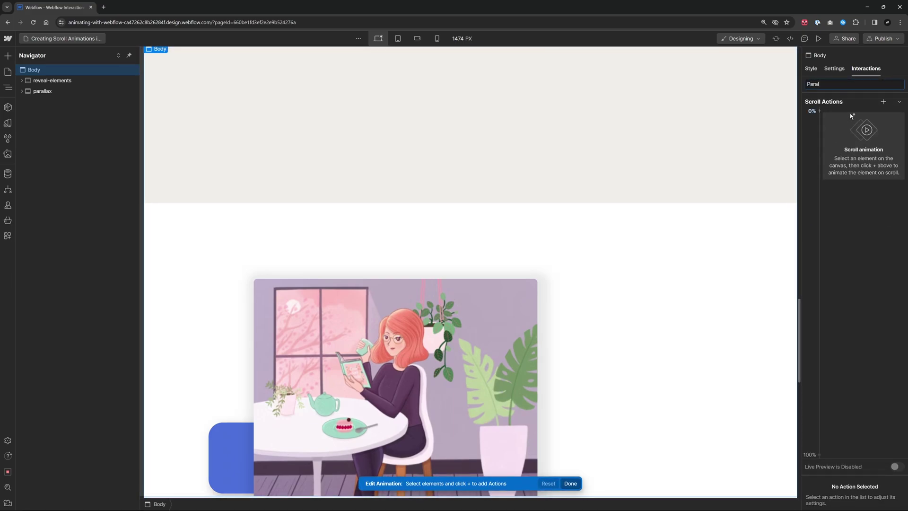
pyautogui.write('lax Animation')
pyautogui.press('Return')
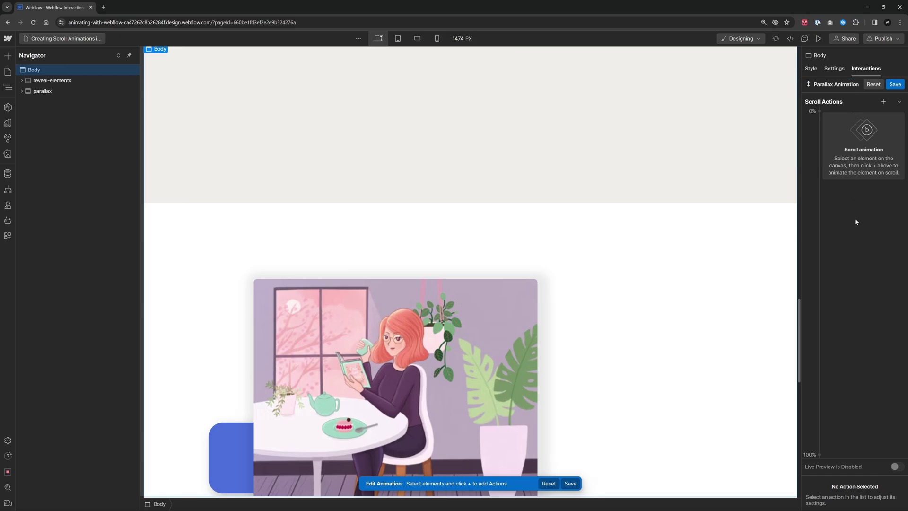
# Add a Move scroll action to the large illustration of the woman reading, shifting it upward at the 0% keyframe with no horizontal offset.
pyautogui.scroll(-5, 552, 180)
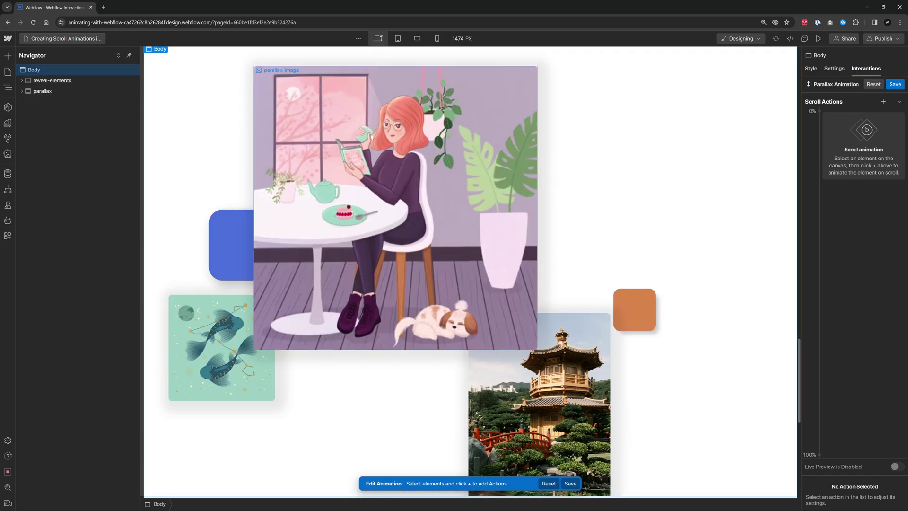
pyautogui.scroll(2, 421, 210)
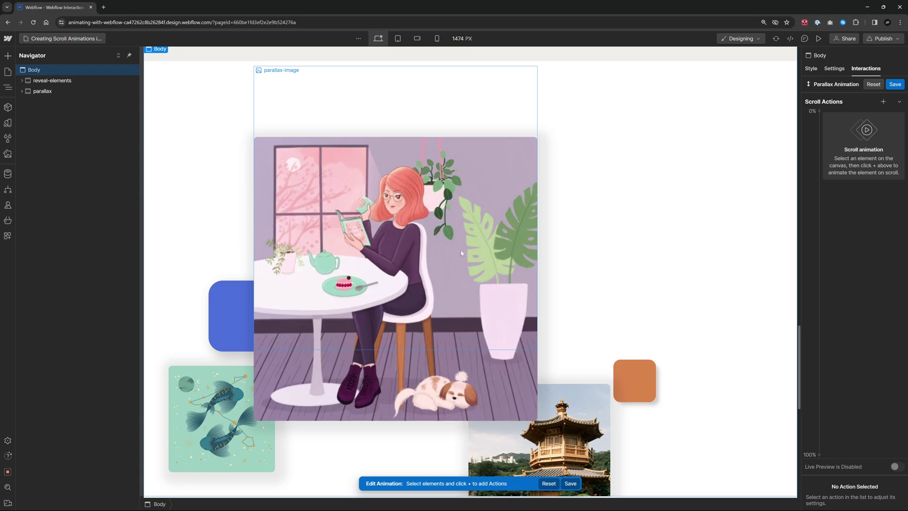
pyautogui.click(379, 190)
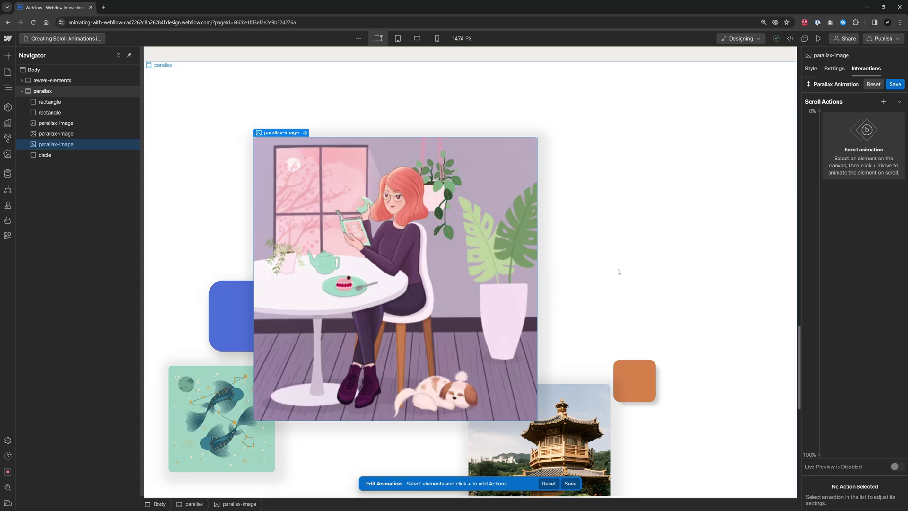
pyautogui.click(883, 102)
pyautogui.click(840, 149)
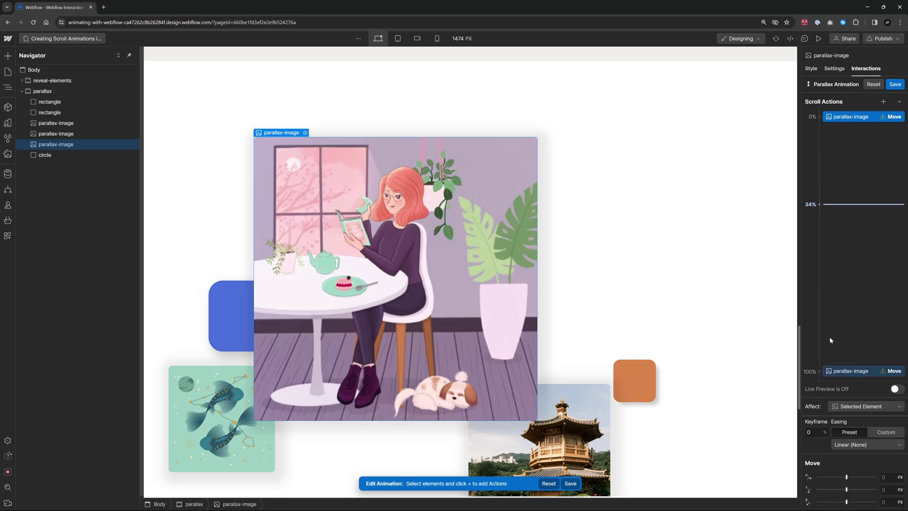
pyautogui.moveTo(847, 477); pyautogui.dragTo(863, 495)
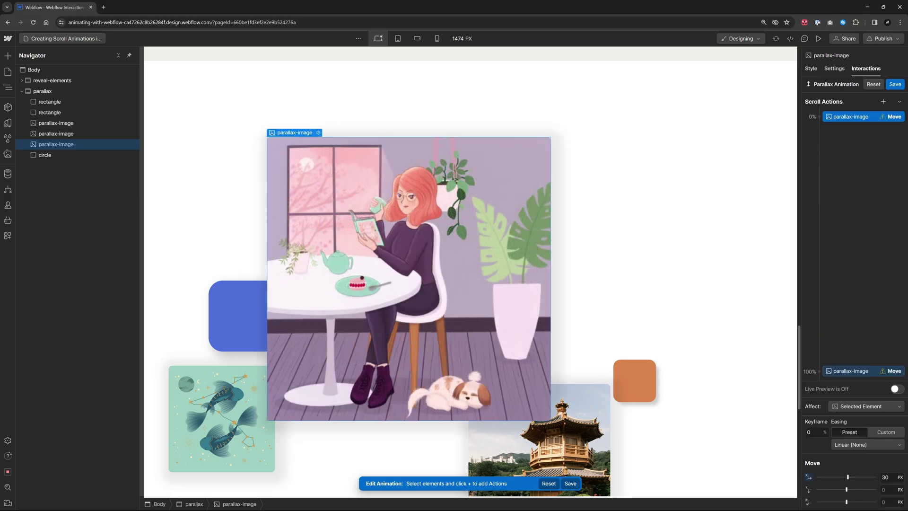
pyautogui.write('0')
pyautogui.moveTo(847, 490); pyautogui.dragTo(836, 489)
# Set the woman illustration's vertical move to about 359 px at the 100% keyframe and save the animation.
pyautogui.click(852, 370)
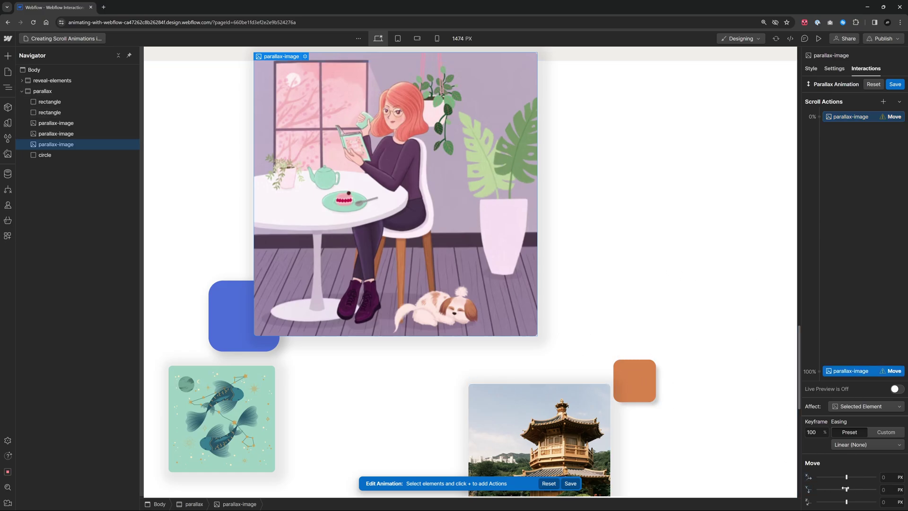
pyautogui.moveTo(847, 490); pyautogui.dragTo(867, 493)
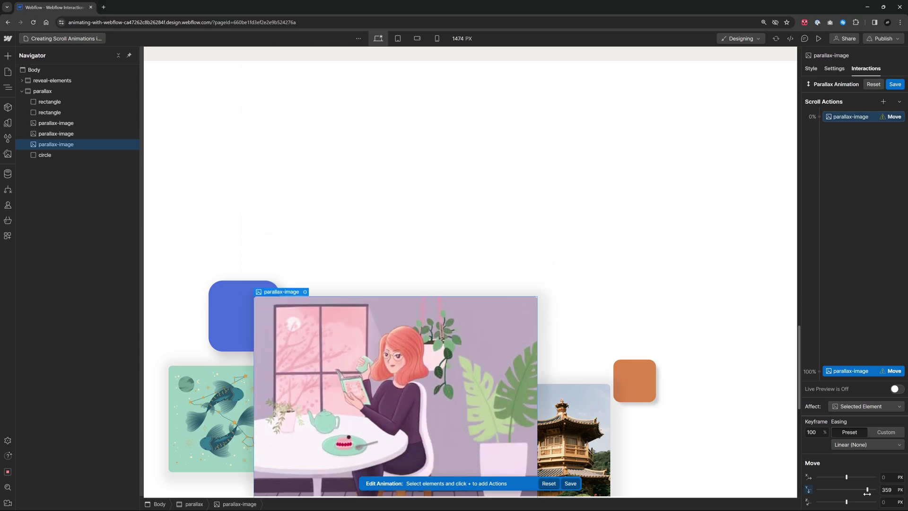
pyautogui.click(896, 83)
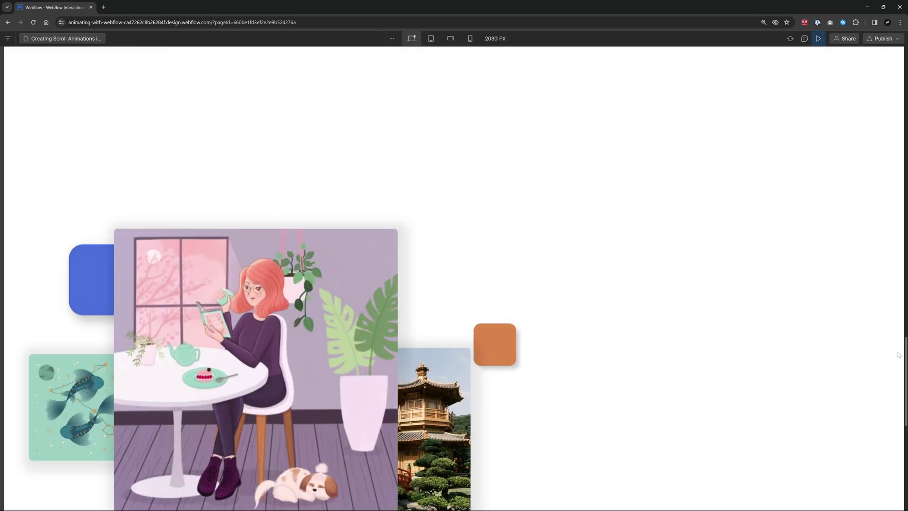
# Check in the preview how the woman illustration moves against the other elements while scrolling up and down.
pyautogui.moveTo(906, 364); pyautogui.dragTo(906, 386)
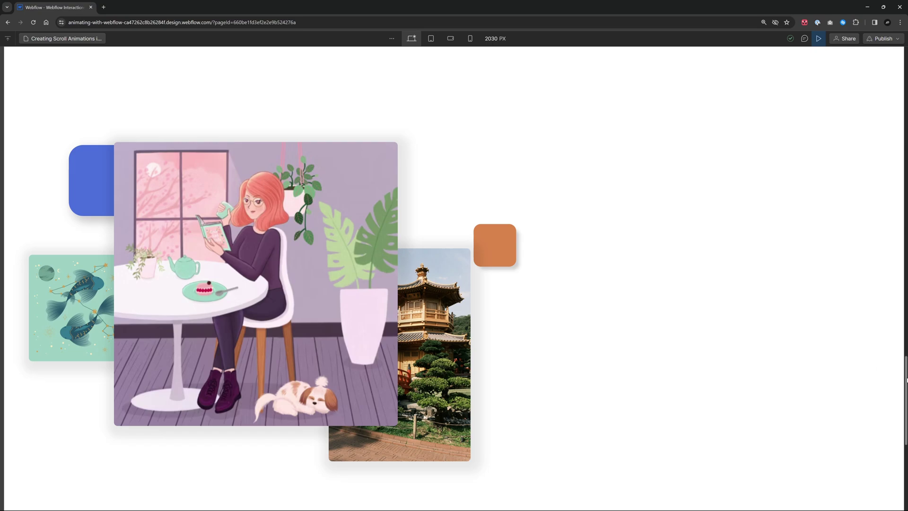
pyautogui.moveTo(905, 382)
pyautogui.mouseDown()
pyautogui.moveTo(905, 363)
pyautogui.moveTo(906, 421)
pyautogui.moveTo(907, 374)
pyautogui.mouseUp()
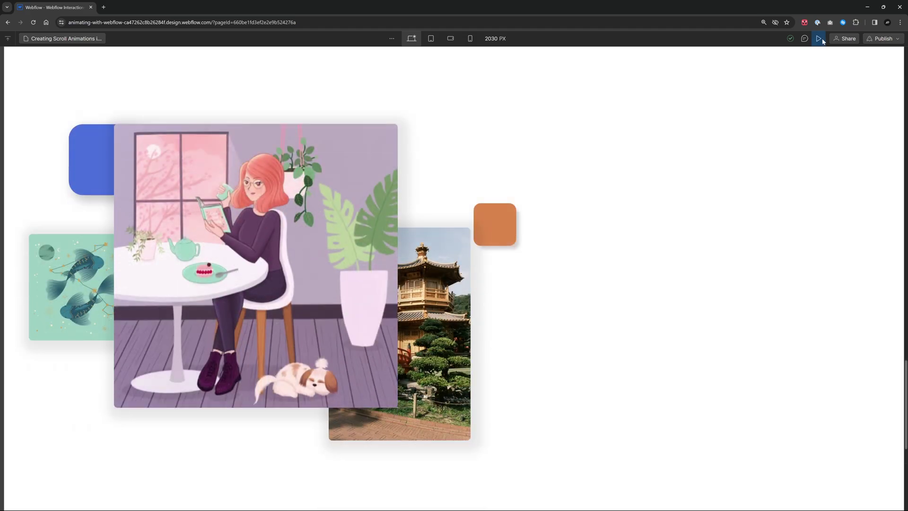
pyautogui.press('Escape')
# Reopen Parallax Animation for the pagoda image and add a 0% Move action with a vertical offset of about 145 px.
pyautogui.scroll(-2, 425, 283)
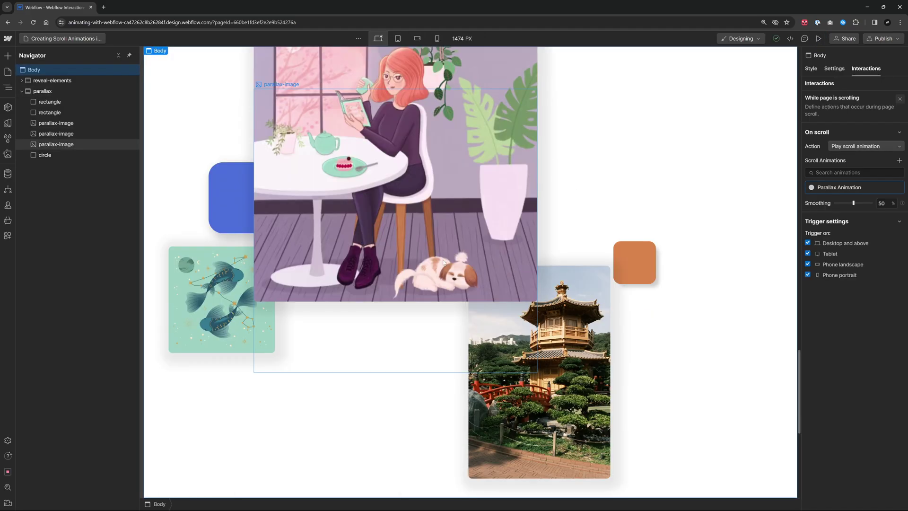
pyautogui.click(581, 303)
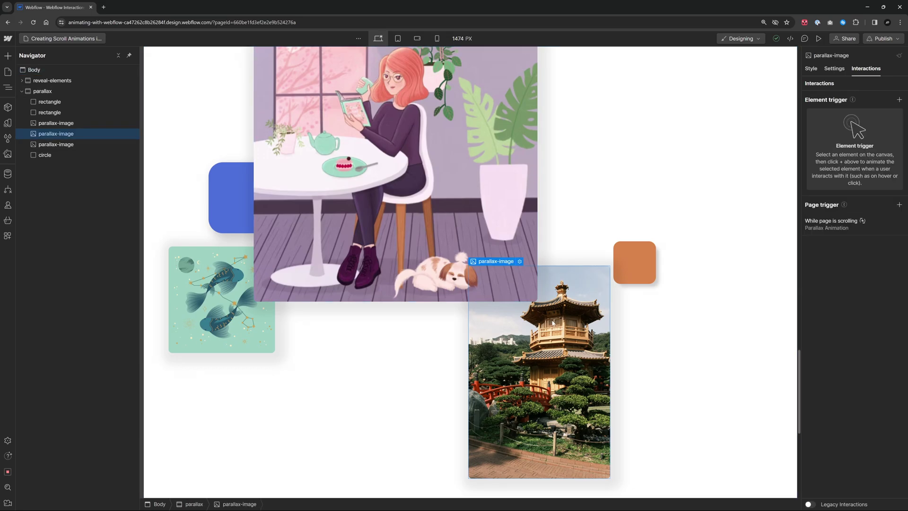
pyautogui.click(831, 224)
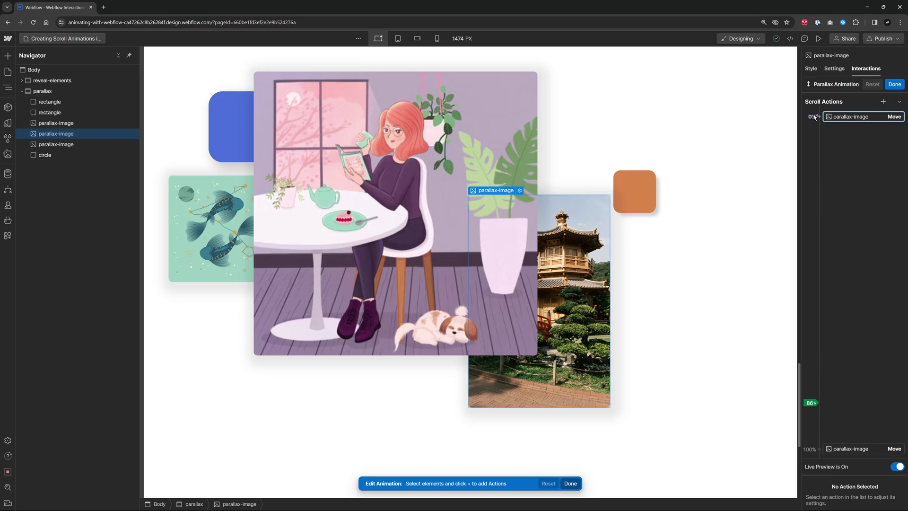
pyautogui.click(883, 102)
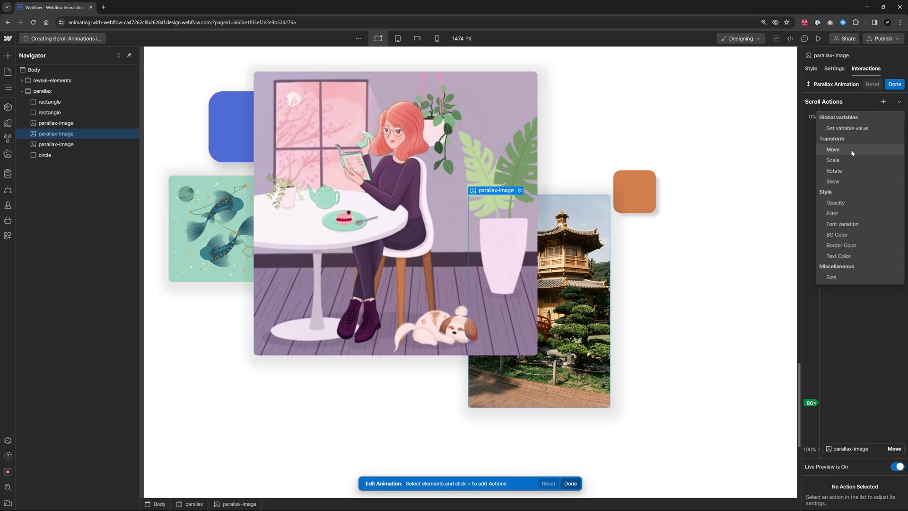
pyautogui.click(850, 150)
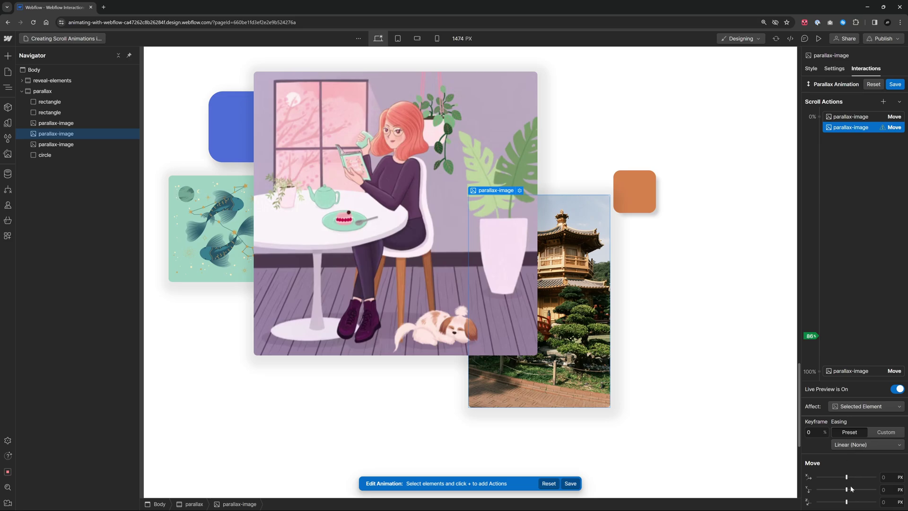
pyautogui.moveTo(846, 489); pyautogui.dragTo(854, 489)
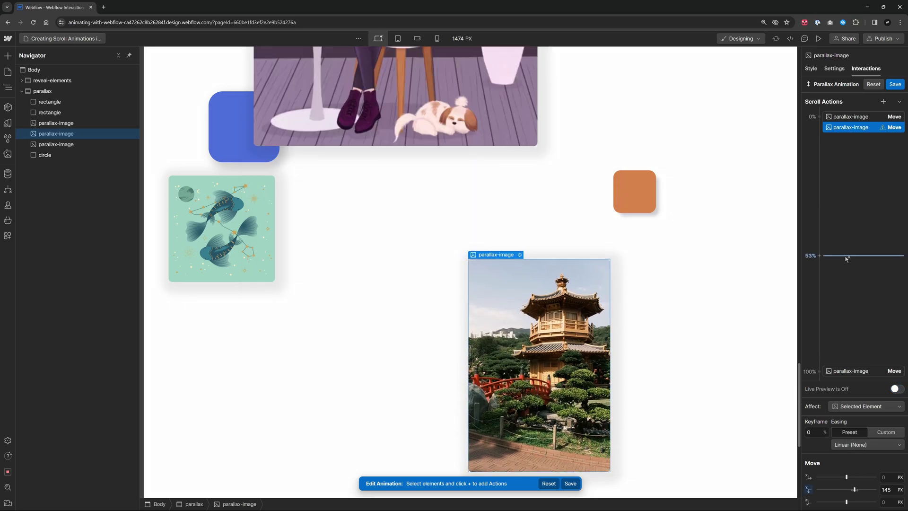
# Add a Move action for the pagoda image at 100% with a vertical offset of about -115 px.
pyautogui.click(884, 103)
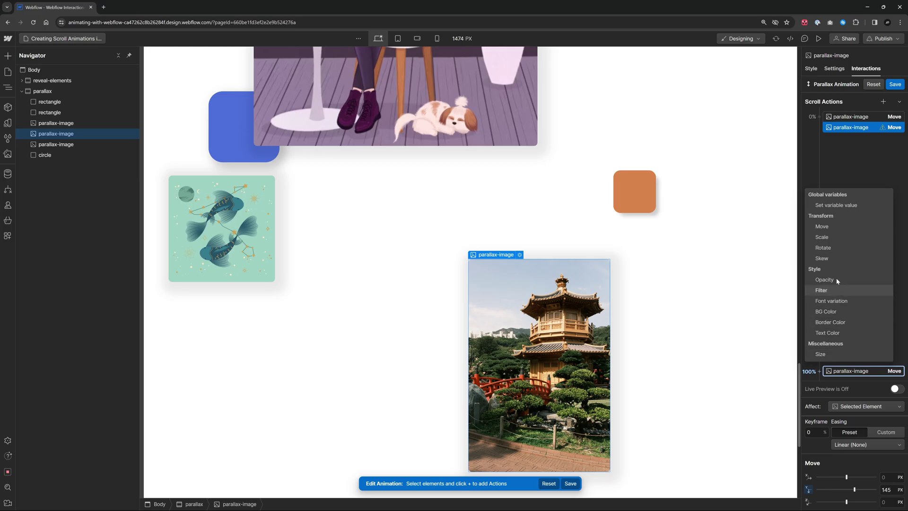
pyautogui.click(829, 227)
pyautogui.moveTo(847, 490); pyautogui.dragTo(840, 490)
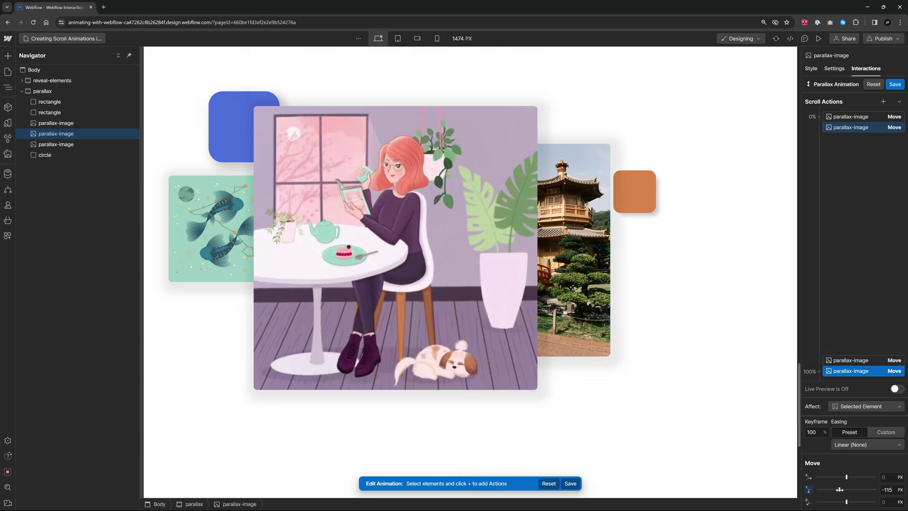
# Turn on the animation's live preview and check the pagoda image's movement while scrolling the canvas.
pyautogui.click(897, 389)
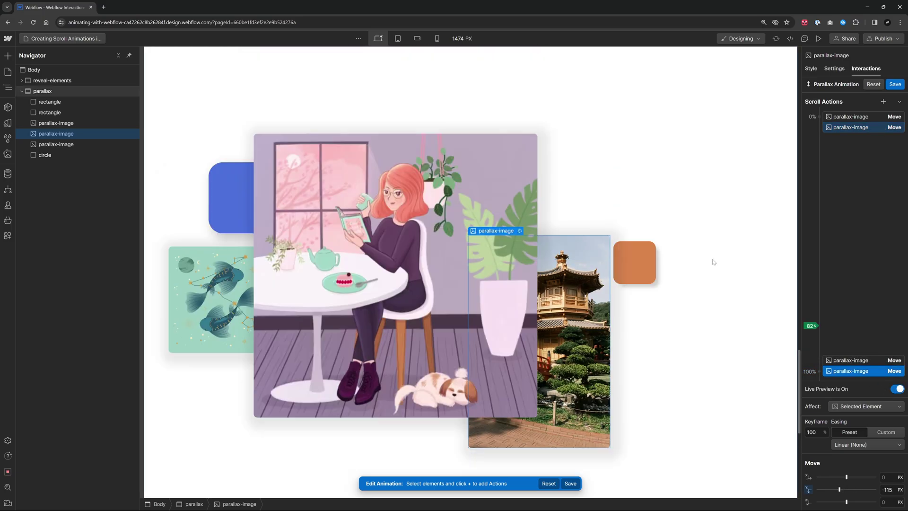
pyautogui.scroll(3, 795, 350)
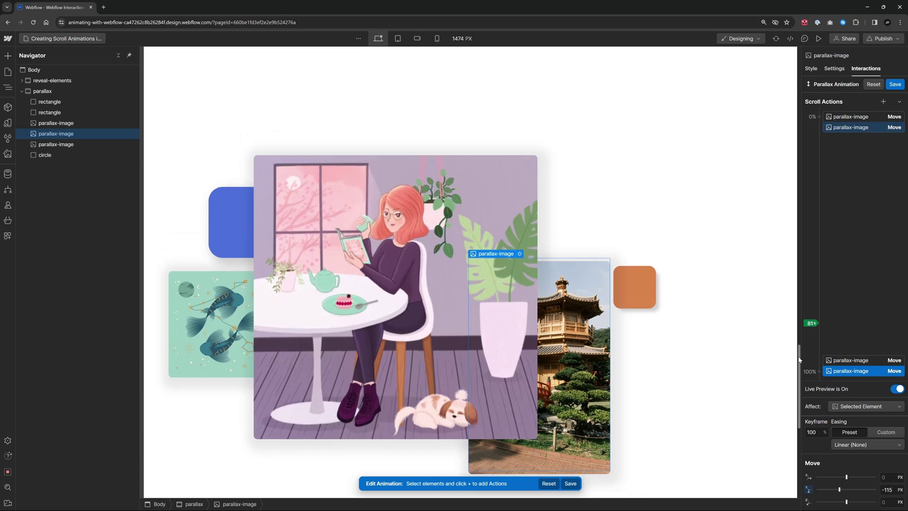
pyautogui.moveTo(799, 345)
pyautogui.mouseDown()
pyautogui.moveTo(802, 389)
pyautogui.moveTo(801, 349)
pyautogui.moveTo(805, 379)
pyautogui.moveTo(803, 360)
pyautogui.mouseUp()
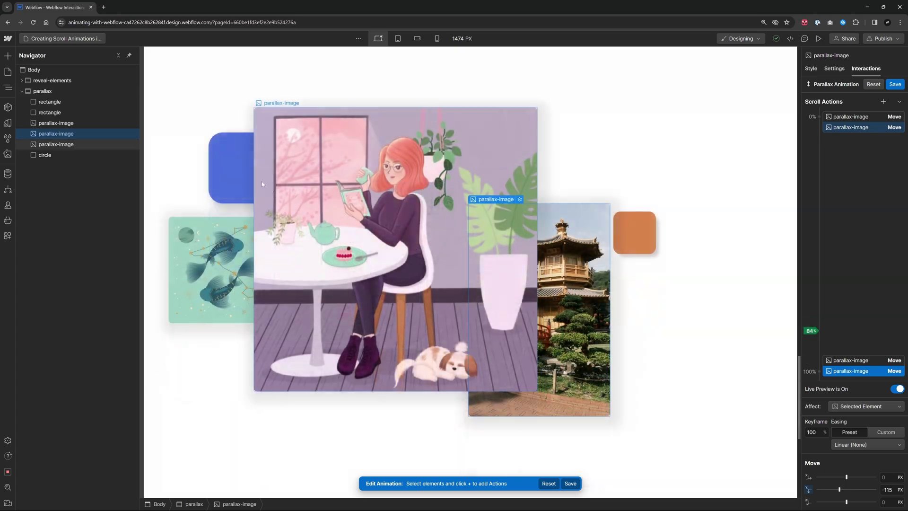
# Add a Move action for the blue rectangle at 0% with a vertical offset of about -122 px.
pyautogui.click(228, 158)
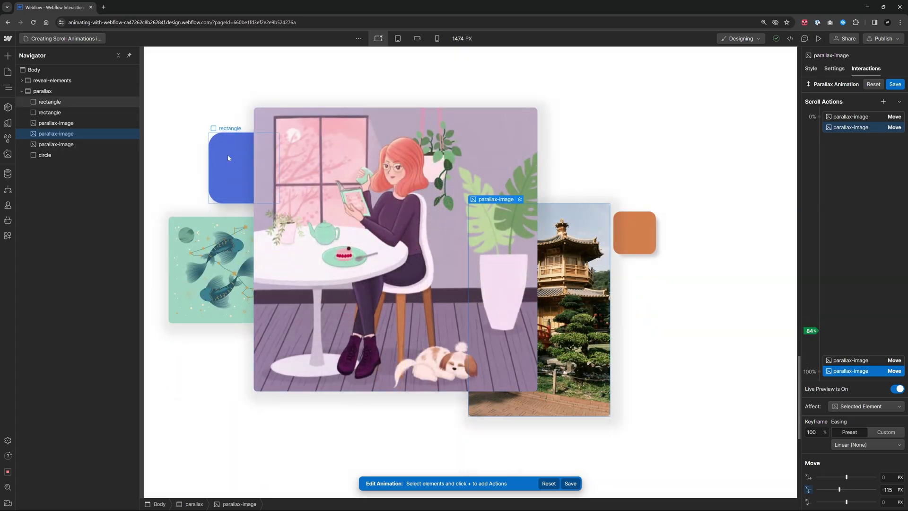
pyautogui.click(814, 118)
pyautogui.click(822, 164)
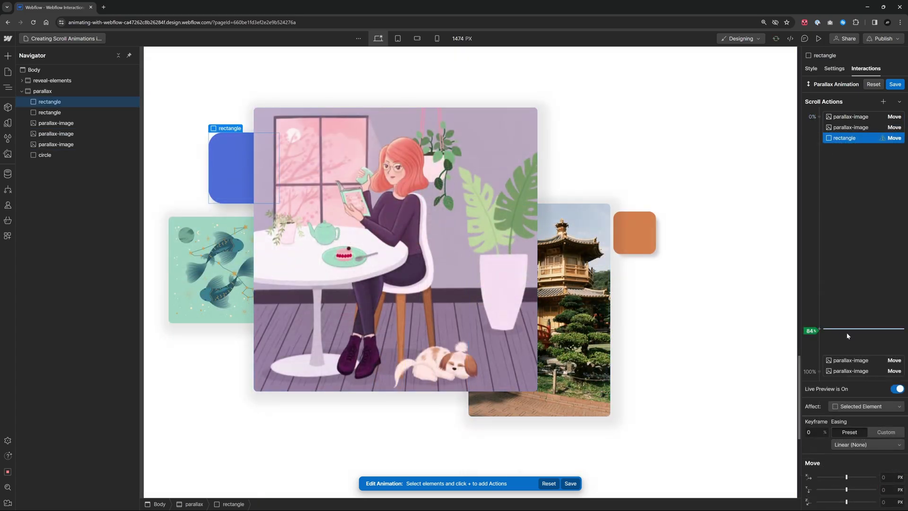
pyautogui.moveTo(849, 331)
pyautogui.mouseDown()
pyautogui.moveTo(844, 222)
pyautogui.moveTo(842, 341)
pyautogui.moveTo(810, 371)
pyautogui.mouseUp()
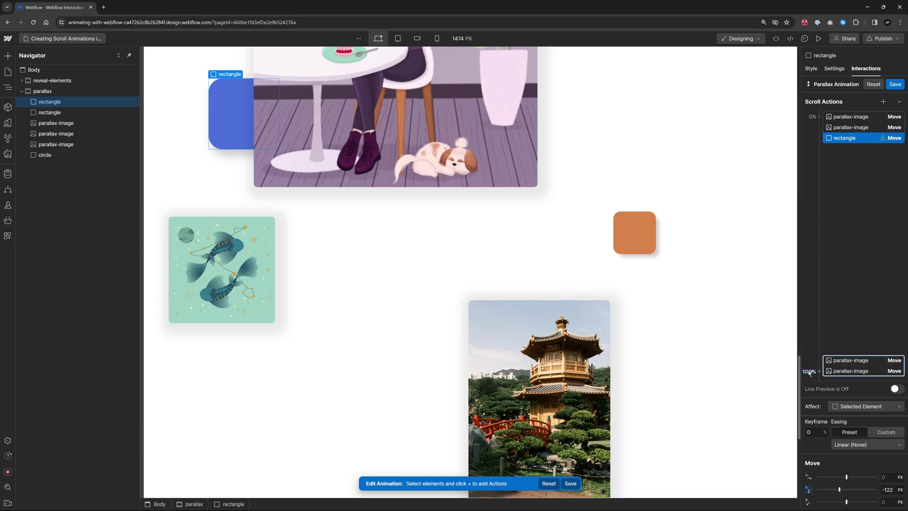
# Add a Move action for the blue rectangle at 100% with a vertical offset of about 442 px.
pyautogui.click(814, 371)
pyautogui.click(823, 226)
pyautogui.moveTo(840, 490); pyautogui.dragTo(872, 489)
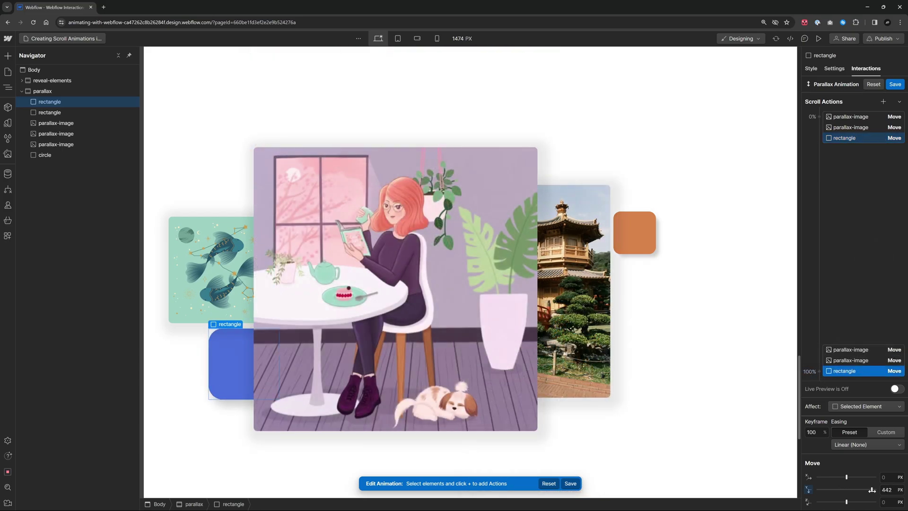
# Add Move actions for the fish image with a downward offset at 0% and a vertical offset of about -245 px at 100%.
pyautogui.click(213, 265)
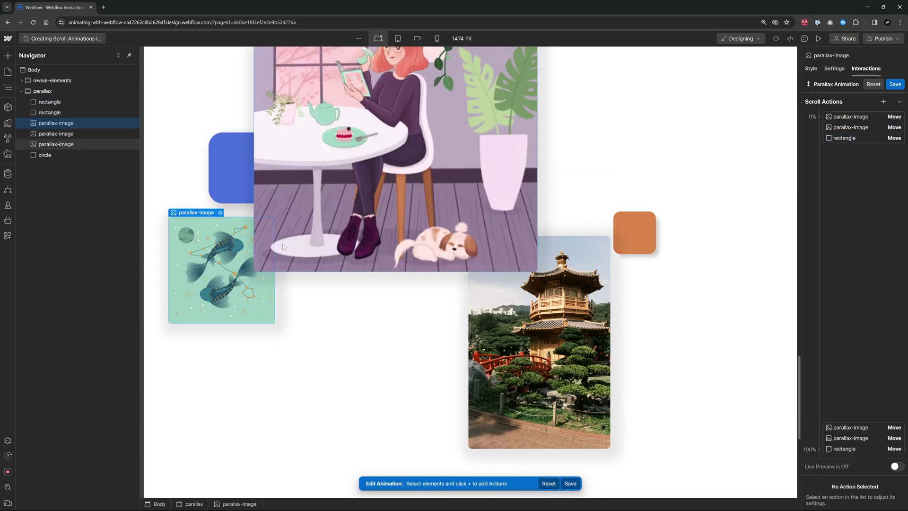
pyautogui.click(828, 142)
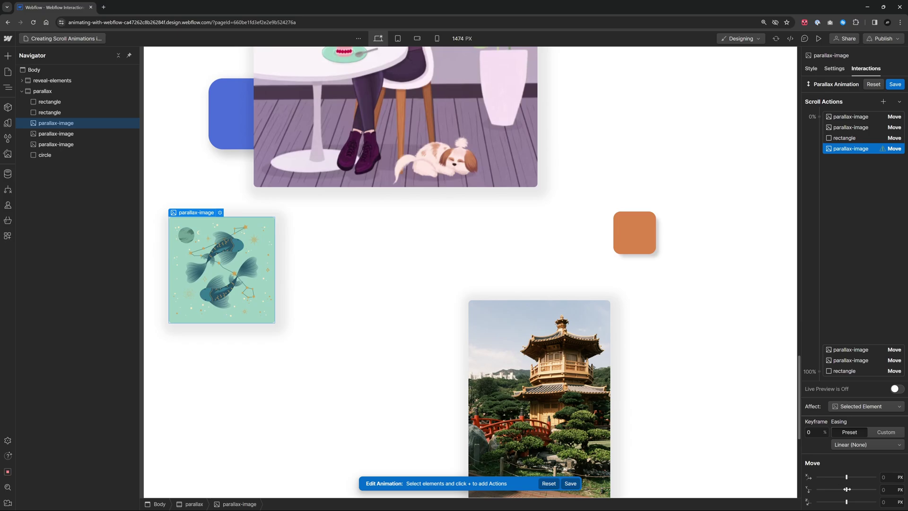
pyautogui.moveTo(847, 490)
pyautogui.mouseDown()
pyautogui.moveTo(860, 490)
pyautogui.moveTo(833, 488)
pyautogui.mouseUp()
pyautogui.click(829, 379)
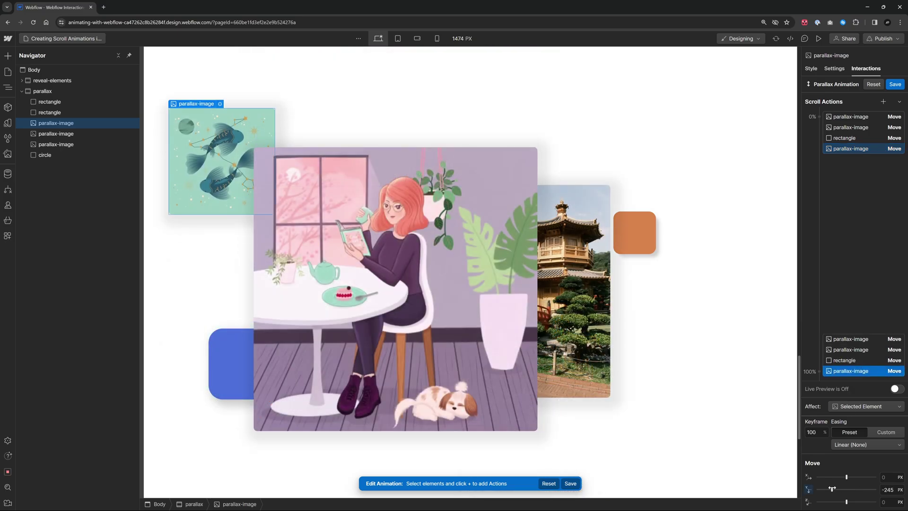
# Add Move actions for the orange rectangle with vertical offsets of about 68 px at 0% and -69 px at 100%.
pyautogui.click(634, 232)
pyautogui.click(812, 118)
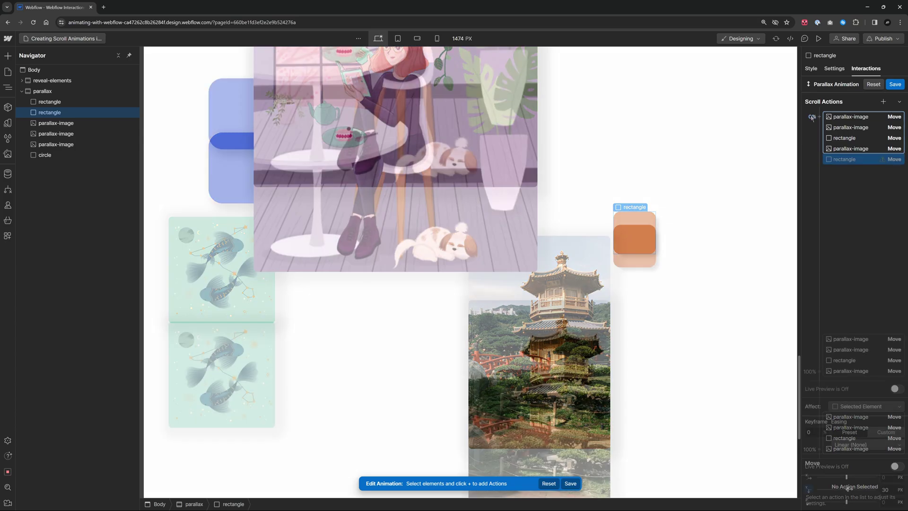
pyautogui.moveTo(847, 490)
pyautogui.mouseDown()
pyautogui.moveTo(860, 490)
pyautogui.moveTo(851, 490)
pyautogui.mouseUp()
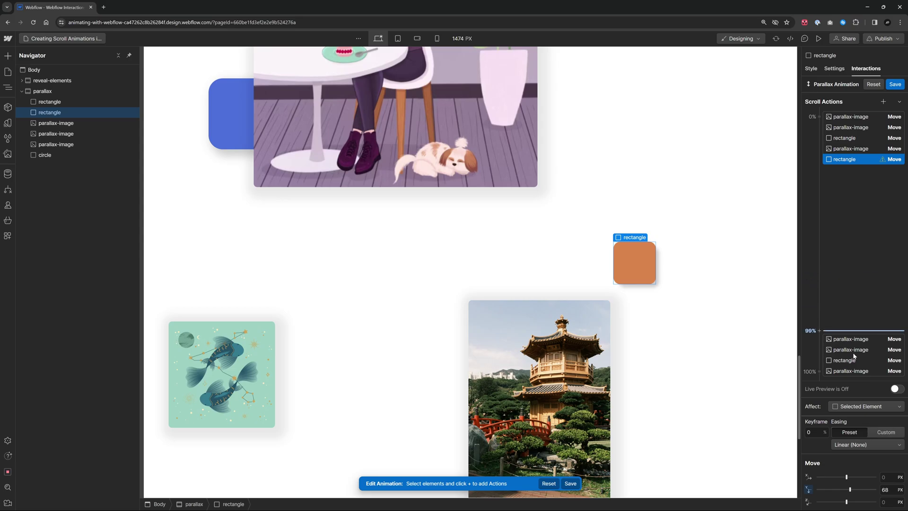
pyautogui.click(819, 372)
pyautogui.click(821, 247)
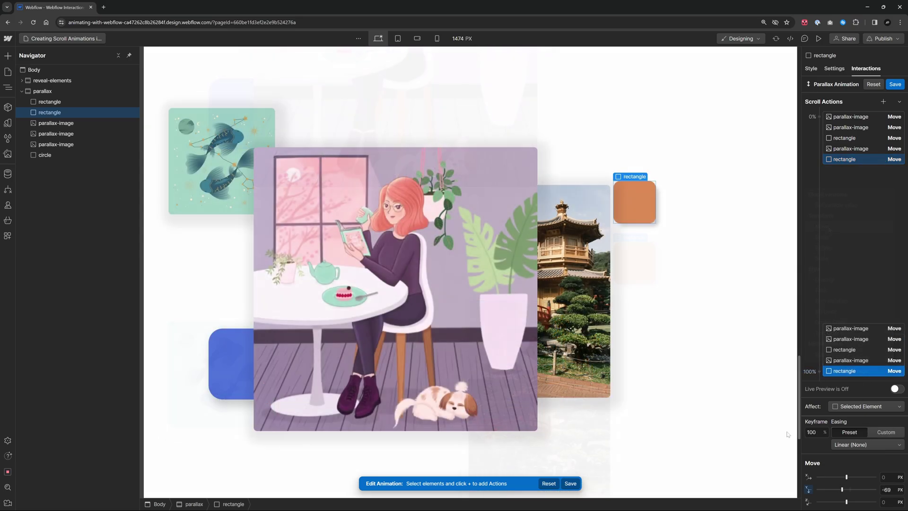
# Add vertical Move actions for the circle at 0% and, at about -38 px, at 100%, and save the Parallax Animation.
pyautogui.scroll(-5, 520, 246)
pyautogui.click(442, 360)
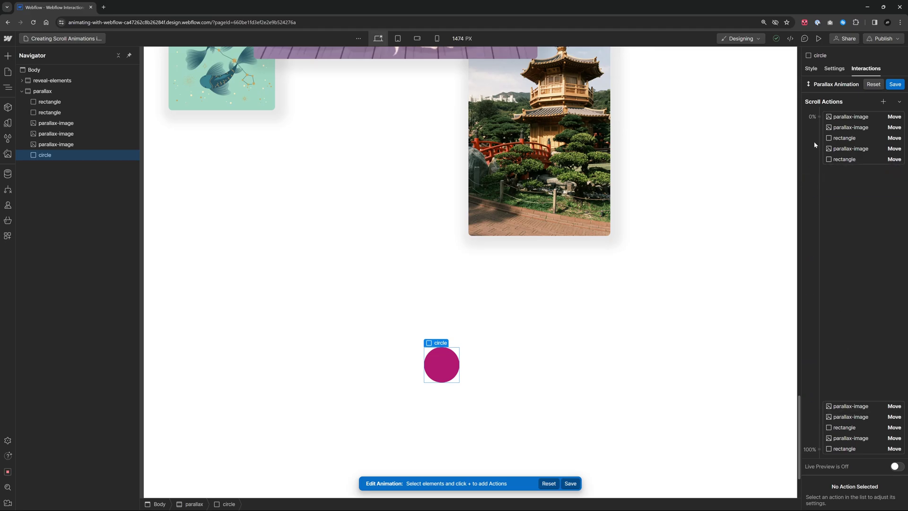
pyautogui.click(819, 117)
pyautogui.click(826, 165)
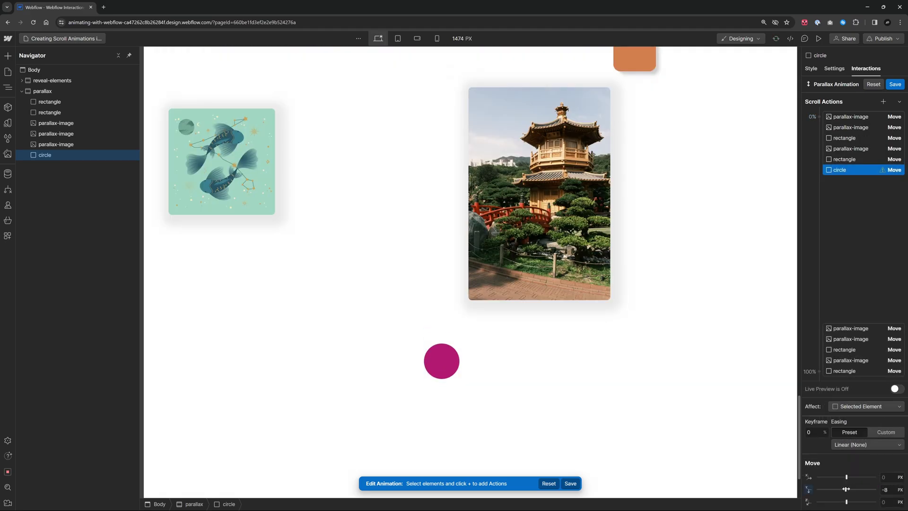
pyautogui.moveTo(847, 490); pyautogui.dragTo(850, 490)
pyautogui.click(812, 371)
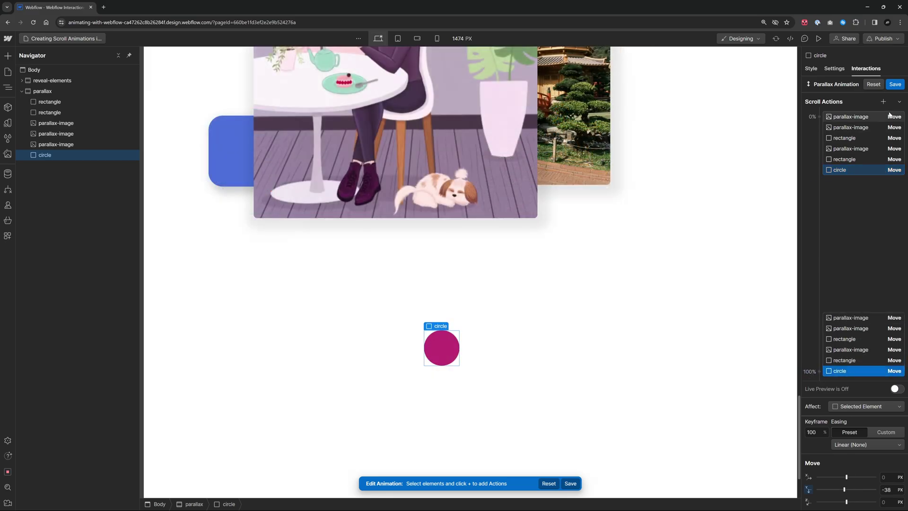
pyautogui.click(895, 85)
# Preview the page and scroll back and forth through the parallax section to check how its images and shapes move.
pyautogui.click(819, 38)
pyautogui.scroll(5, 663, 229)
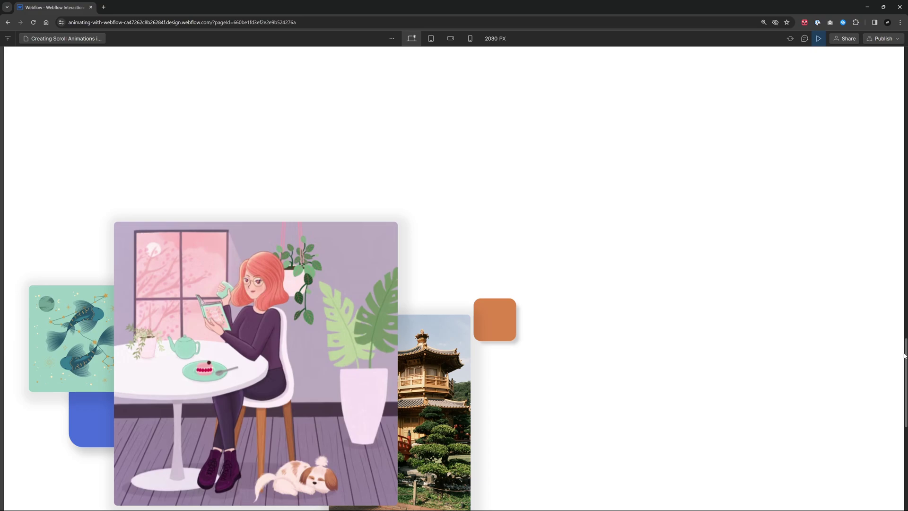
pyautogui.moveTo(906, 358)
pyautogui.mouseDown()
pyautogui.moveTo(906, 427)
pyautogui.moveTo(907, 346)
pyautogui.moveTo(906, 398)
pyautogui.moveTo(906, 362)
pyautogui.mouseUp()
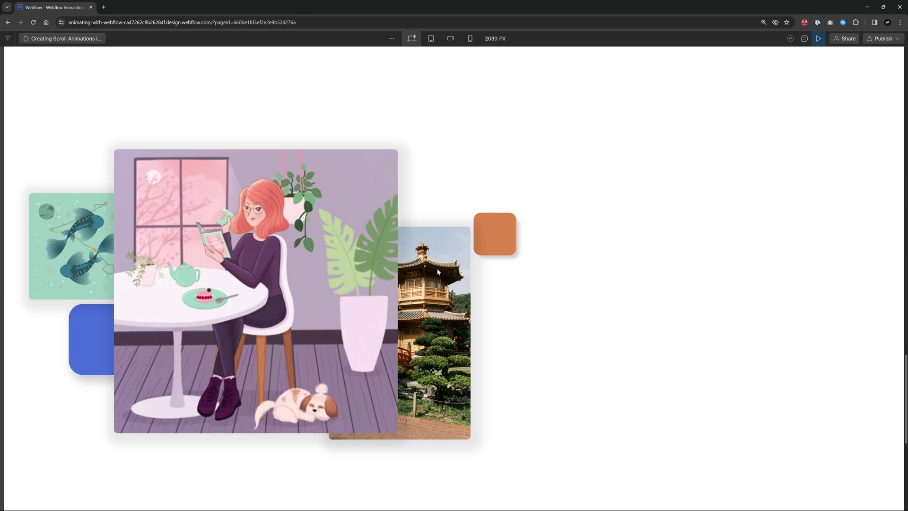
pyautogui.scroll(-2, 438, 272)
pyautogui.scroll(2, 438, 272)
pyautogui.scroll(-2, 438, 273)
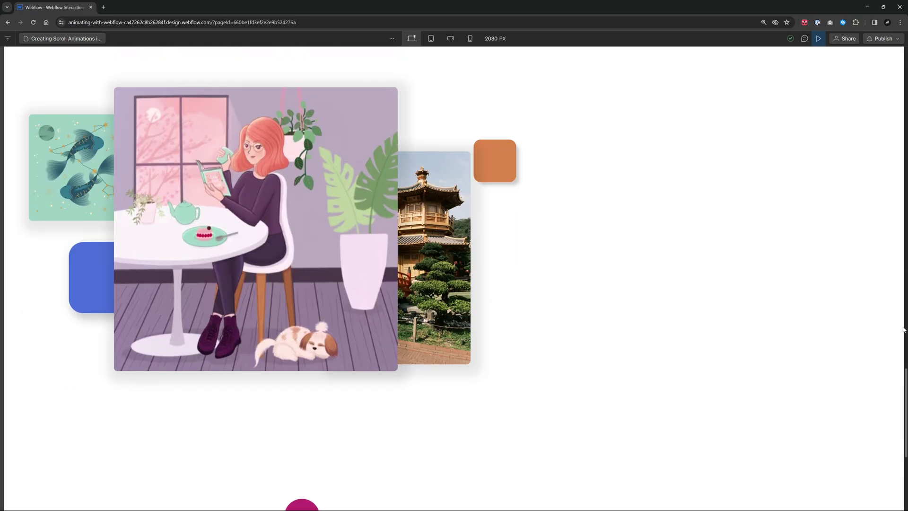
pyautogui.moveTo(906, 382); pyautogui.dragTo(906, 399)
pyautogui.scroll(5, 899, 379)
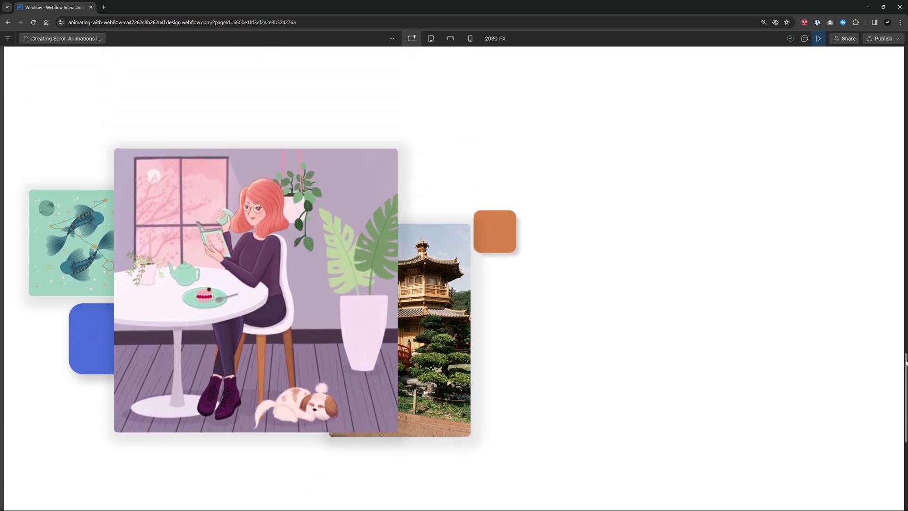
pyautogui.scroll(-4, 893, 339)
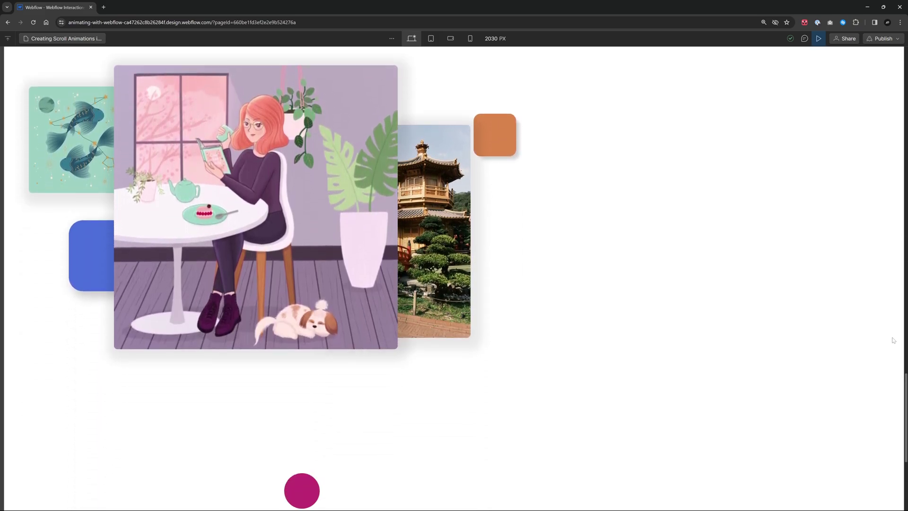
pyautogui.click(819, 38)
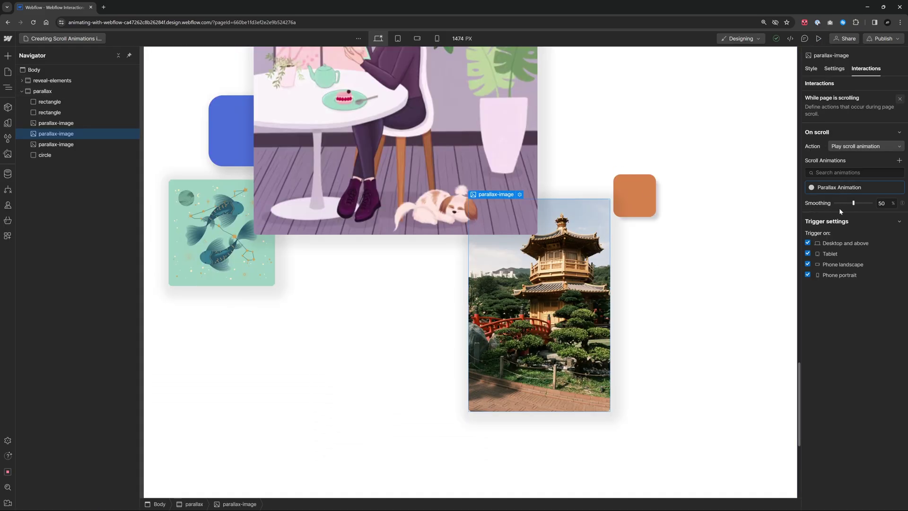
# Set the Parallax Animation's smoothing to 79% and check the parallax section's scrolling in preview mode.
pyautogui.moveTo(855, 203); pyautogui.dragTo(863, 203)
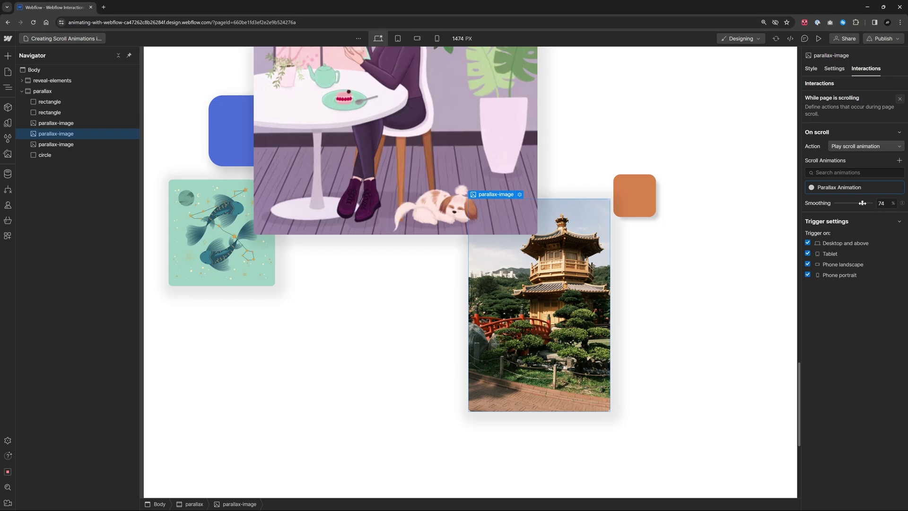
pyautogui.click(819, 38)
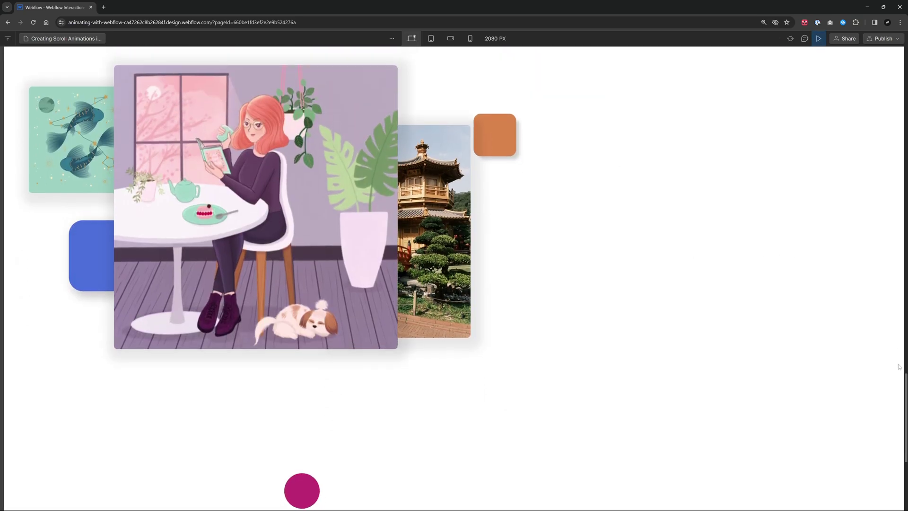
pyautogui.scroll(5, 902, 360)
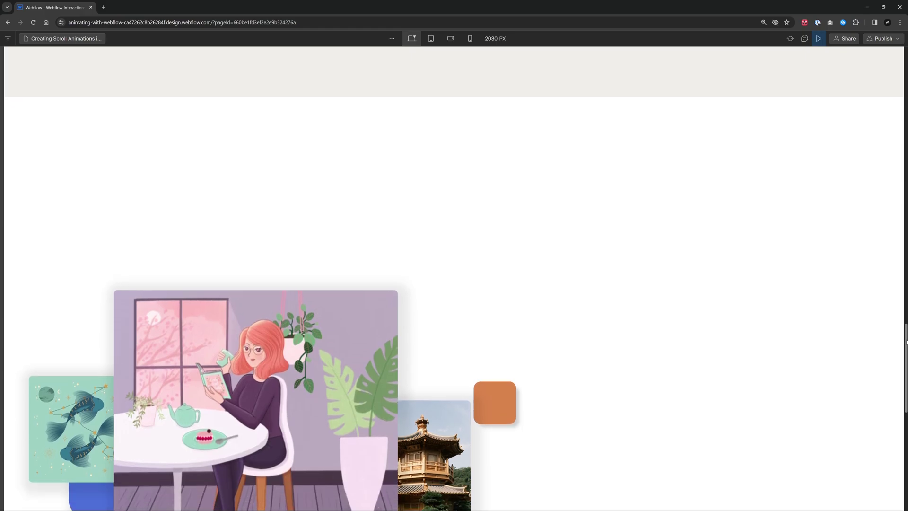
pyautogui.scroll(-5, 906, 342)
pyautogui.scroll(4, 906, 350)
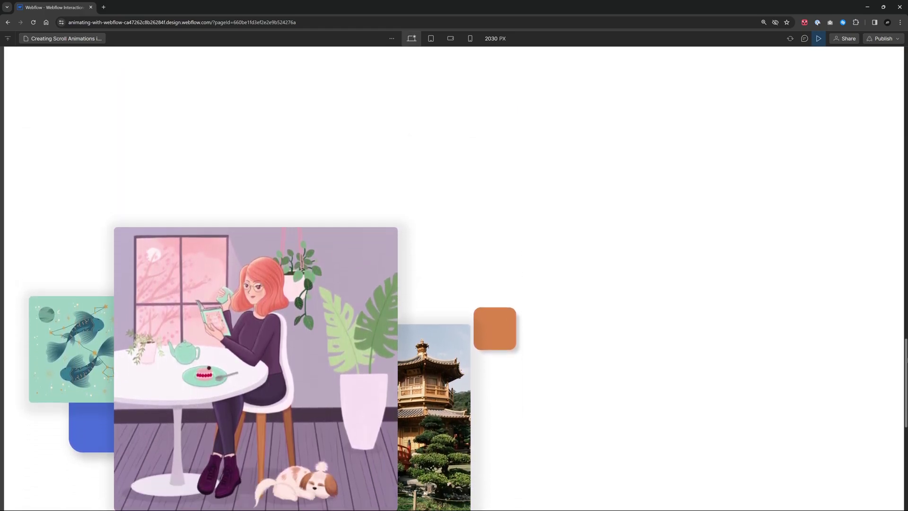
pyautogui.scroll(-5, 847, 160)
pyautogui.press('Escape')
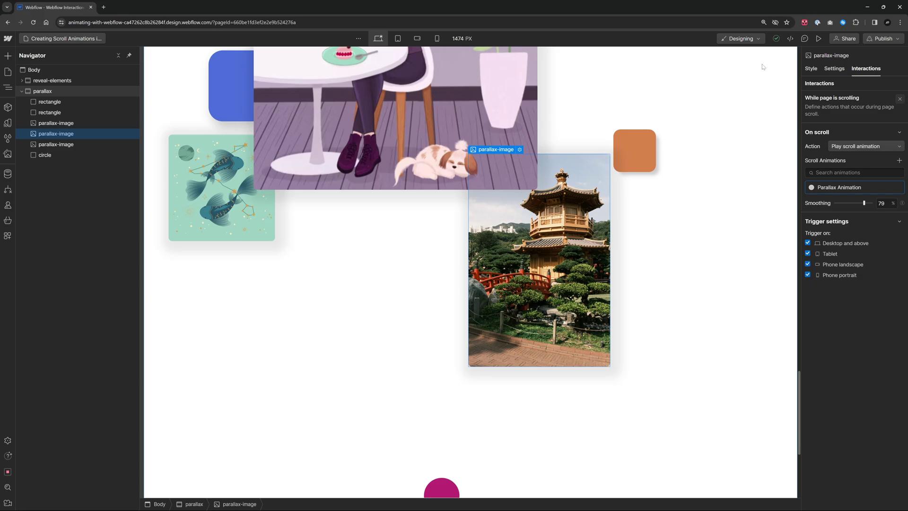
# Preview the whole page from the header down to the end of the parallax section.
pyautogui.hotkey('ctrl', 'shift', 'p')
pyautogui.scroll(10, 770, 238)
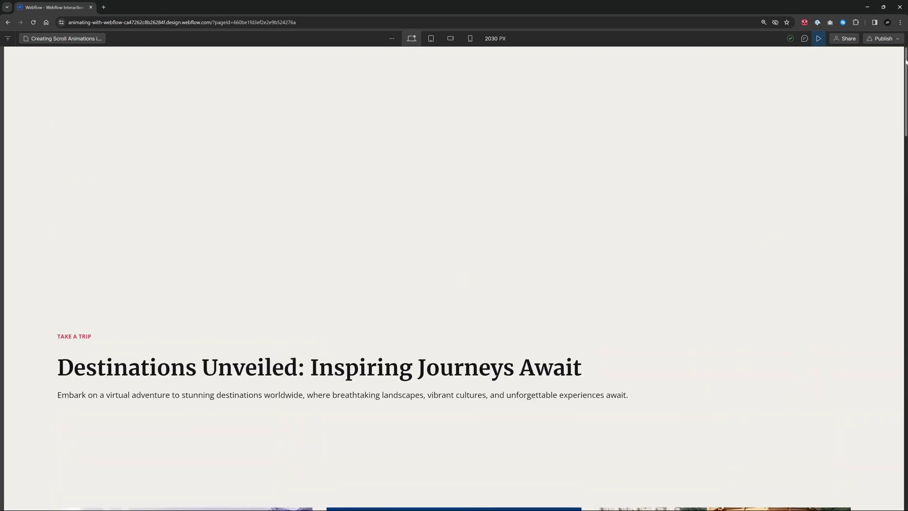
pyautogui.moveTo(905, 71)
pyautogui.mouseDown()
pyautogui.moveTo(897, 426)
pyautogui.moveTo(905, 57)
pyautogui.mouseUp()
pyautogui.moveTo(904, 106); pyautogui.dragTo(895, 481)
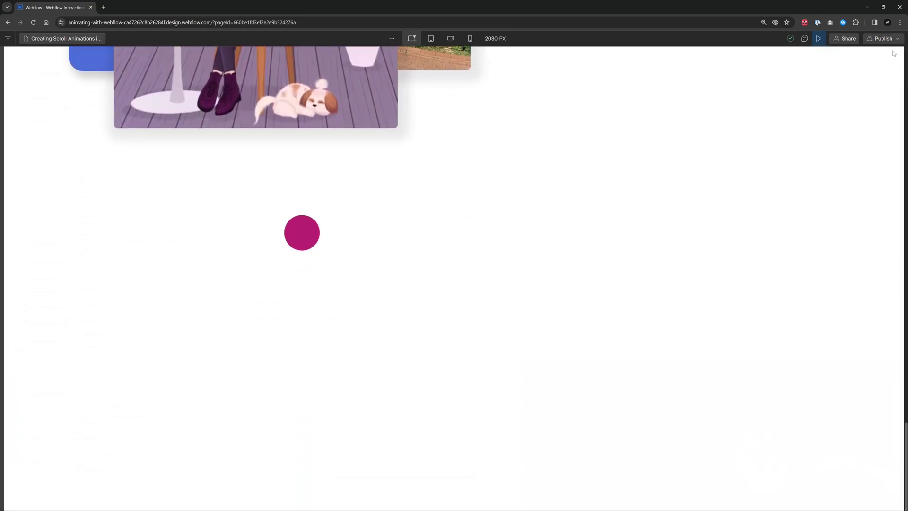
pyautogui.click(821, 41)
# Add a Div Block to the Body and place it above the reveal-elements section.
pyautogui.scroll(20, 570, 186)
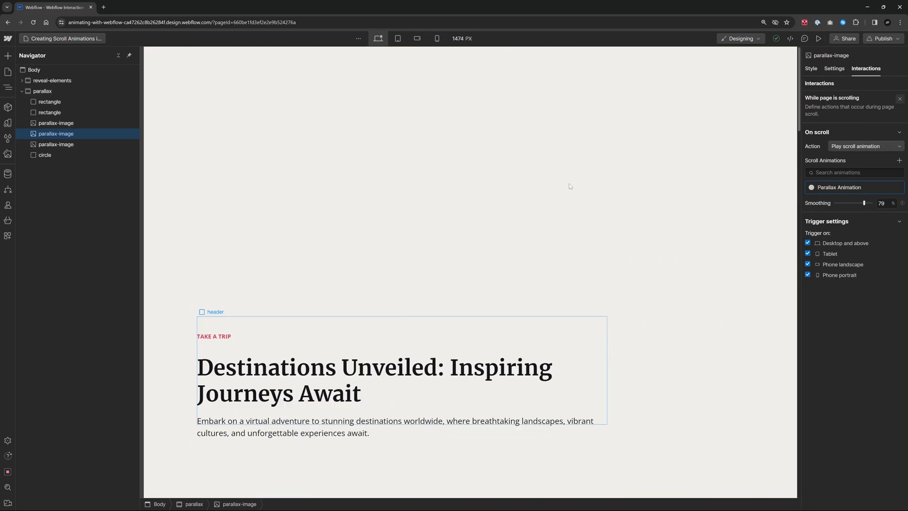
pyautogui.click(22, 91)
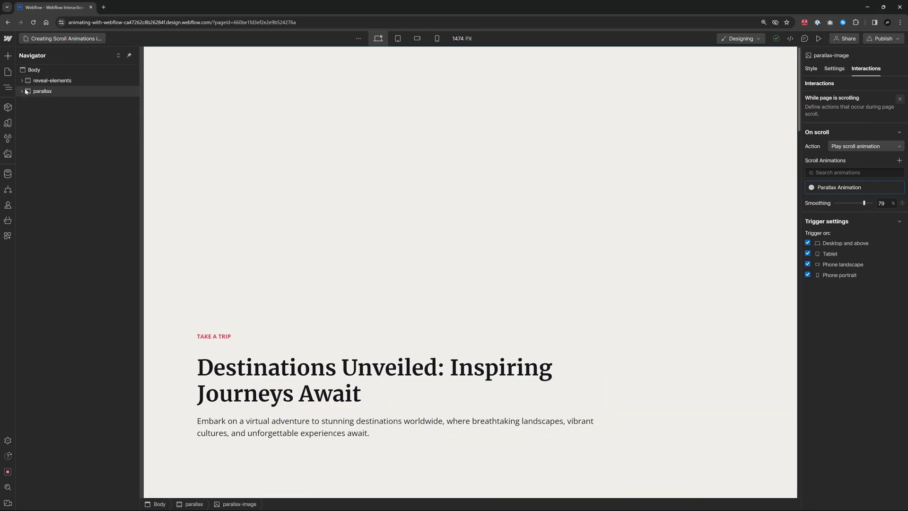
pyautogui.click(34, 69)
pyautogui.click(7, 56)
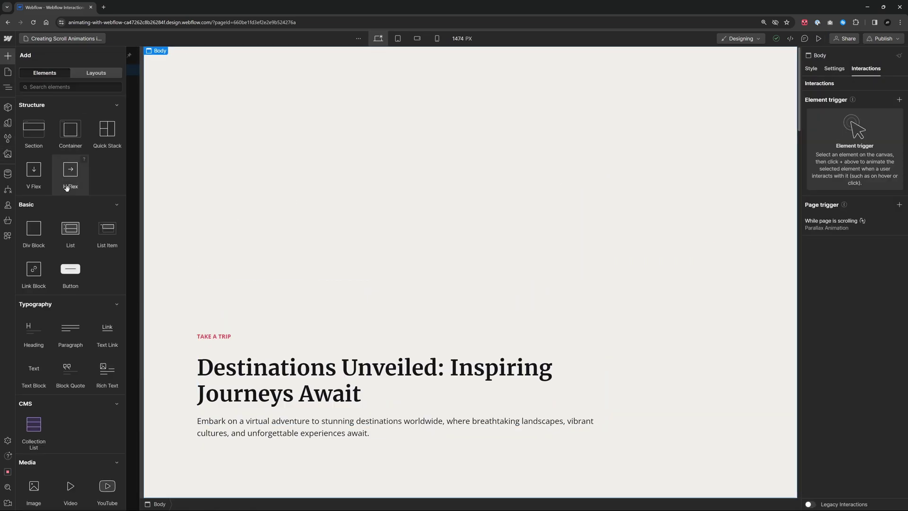
pyautogui.click(38, 232)
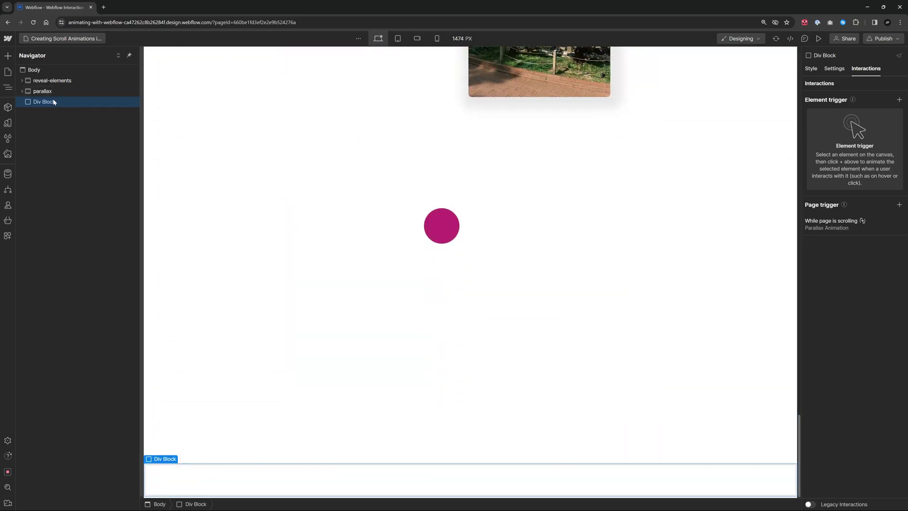
pyautogui.moveTo(54, 101); pyautogui.dragTo(59, 77)
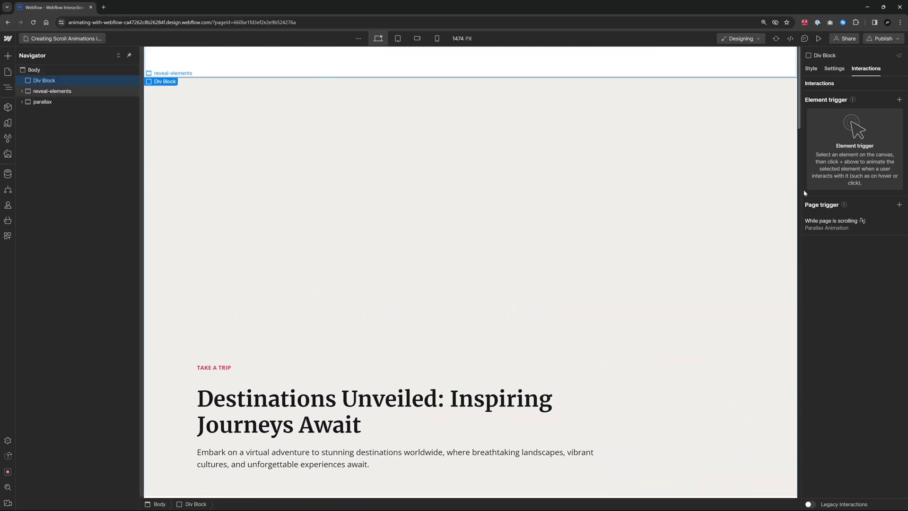
# Set the new Div Block's width to 100% and its height to 1 rem.
pyautogui.click(811, 68)
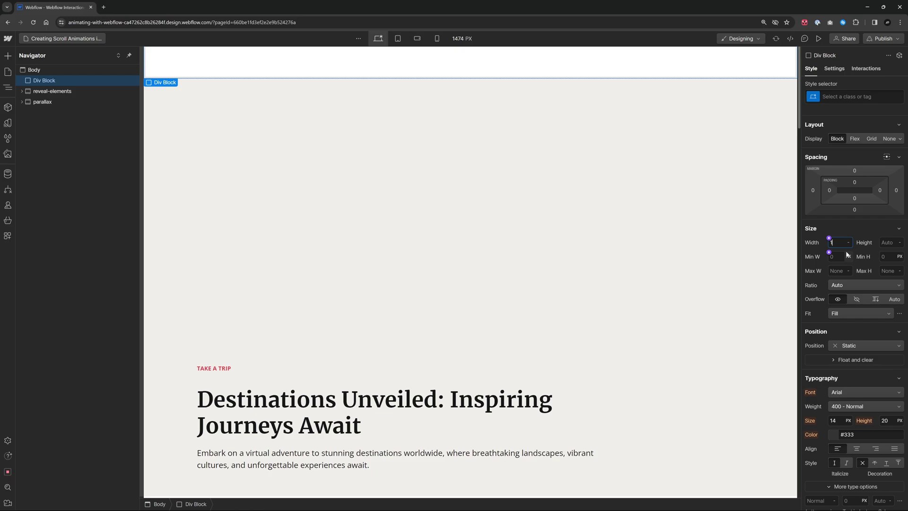
pyautogui.write('00%')
pyautogui.press('Tab')
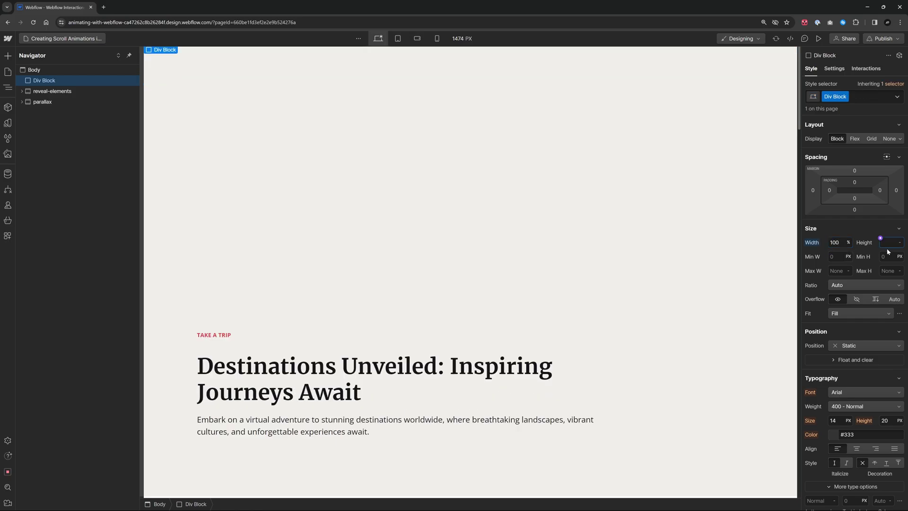
pyautogui.write('1rem')
pyautogui.press('Return')
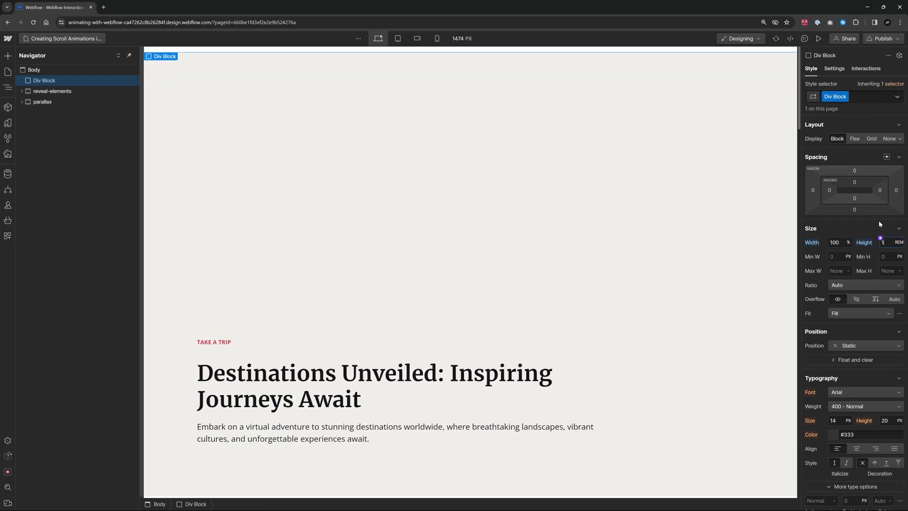
# Set the Div Block's position to Fixed and anchor it to the page's top-left corner with 0% offsets.
pyautogui.click(856, 346)
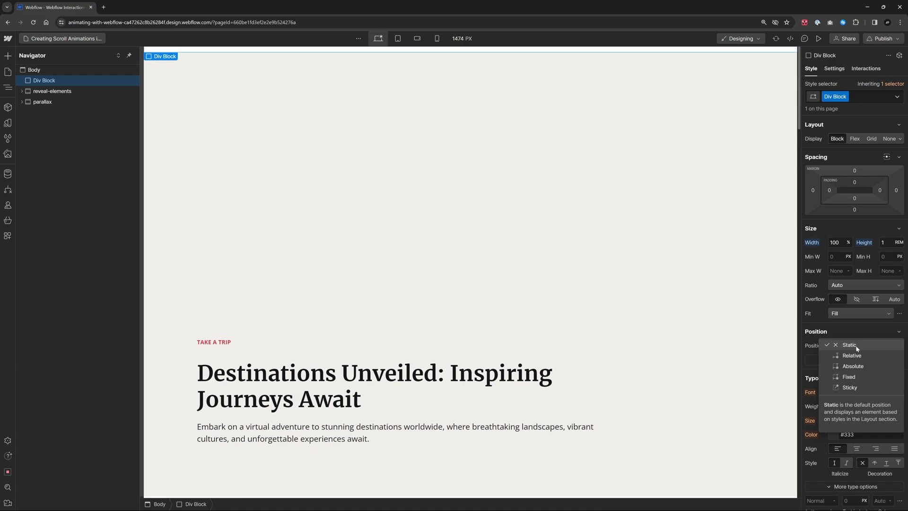
pyautogui.click(849, 377)
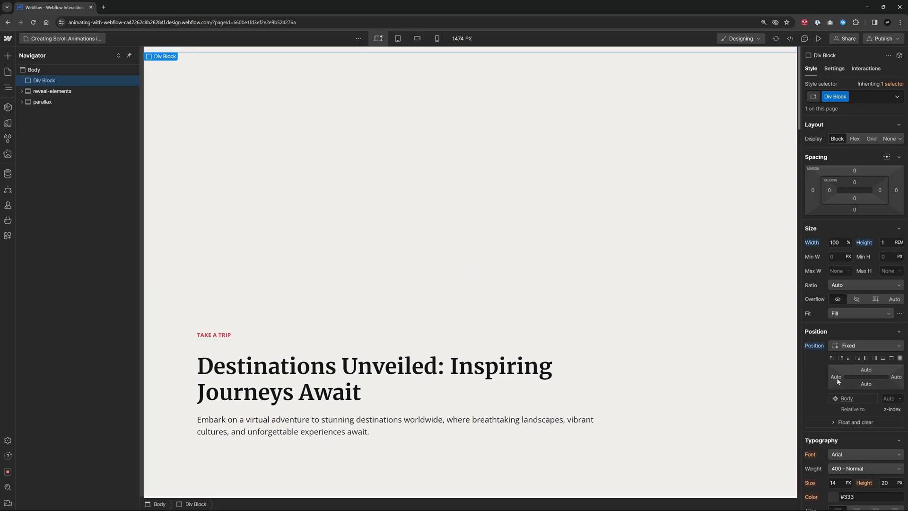
pyautogui.click(832, 358)
# Give the Div Block at the page's top the orange background color #f5a91b at 100% alpha.
pyautogui.scroll(-5, 871, 350)
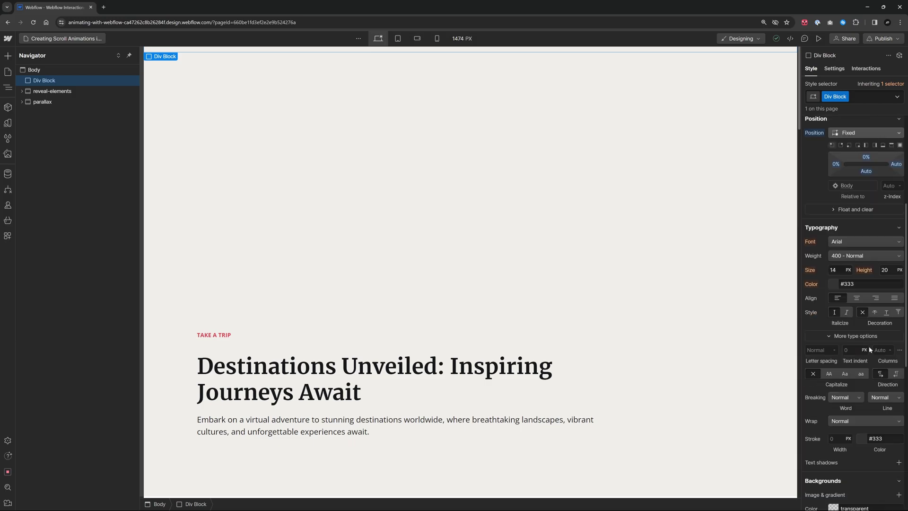
pyautogui.scroll(-3, 870, 350)
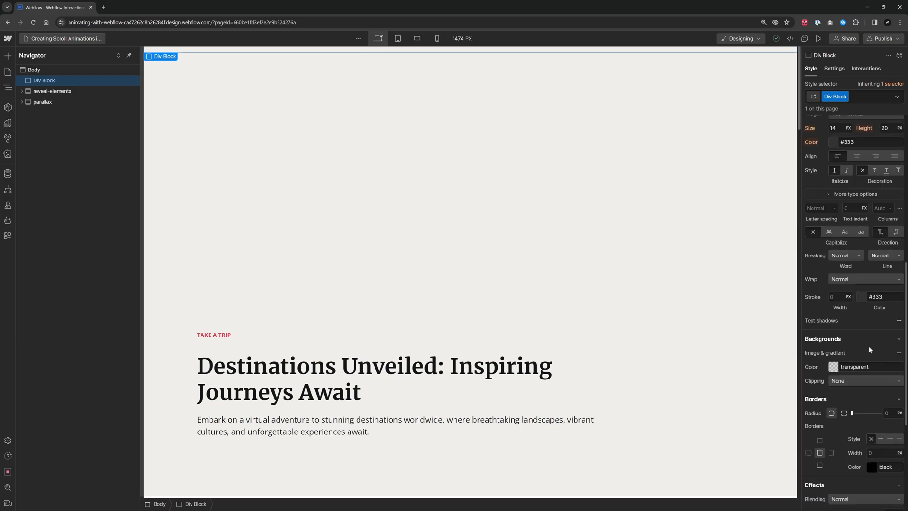
pyautogui.click(861, 197)
pyautogui.click(835, 243)
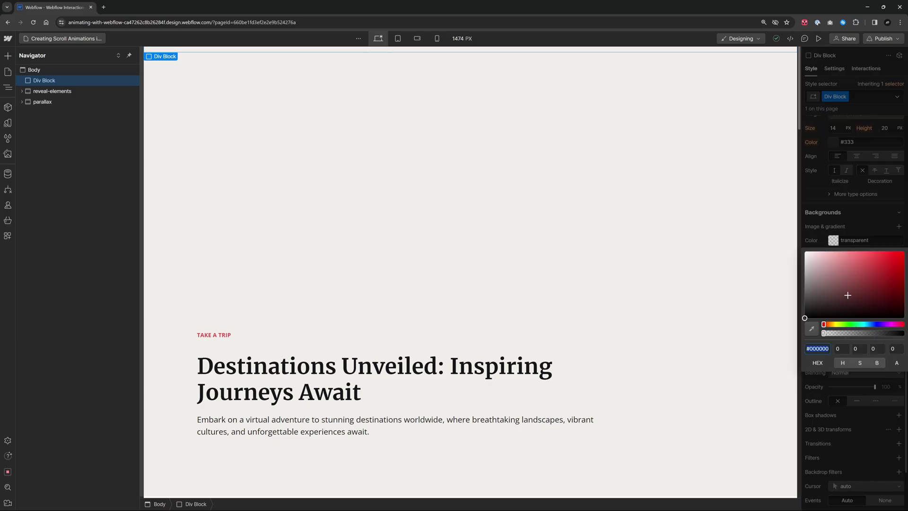
pyautogui.moveTo(835, 324); pyautogui.dragTo(832, 325)
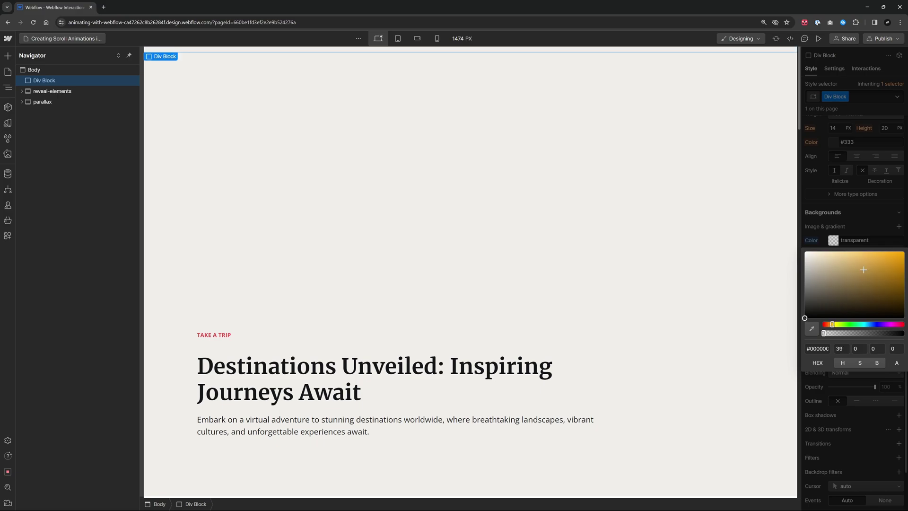
pyautogui.moveTo(867, 256); pyautogui.dragTo(892, 255)
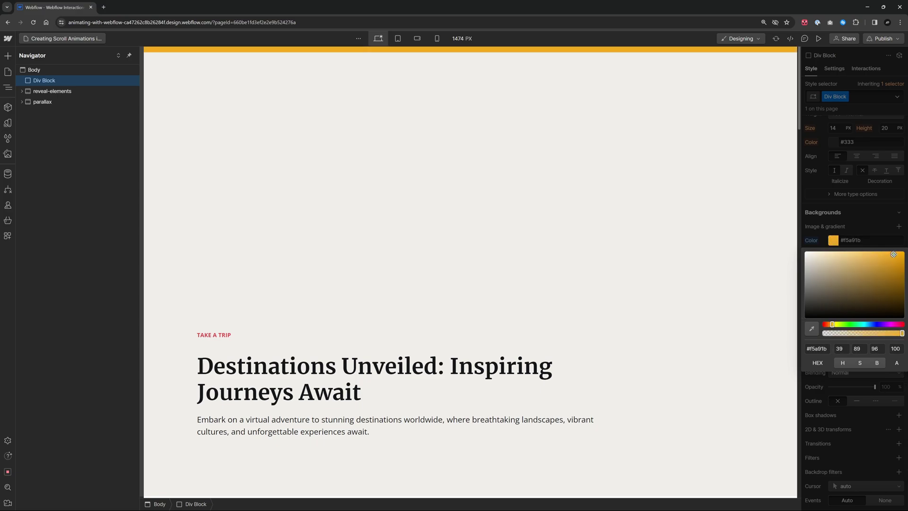
pyautogui.click(831, 238)
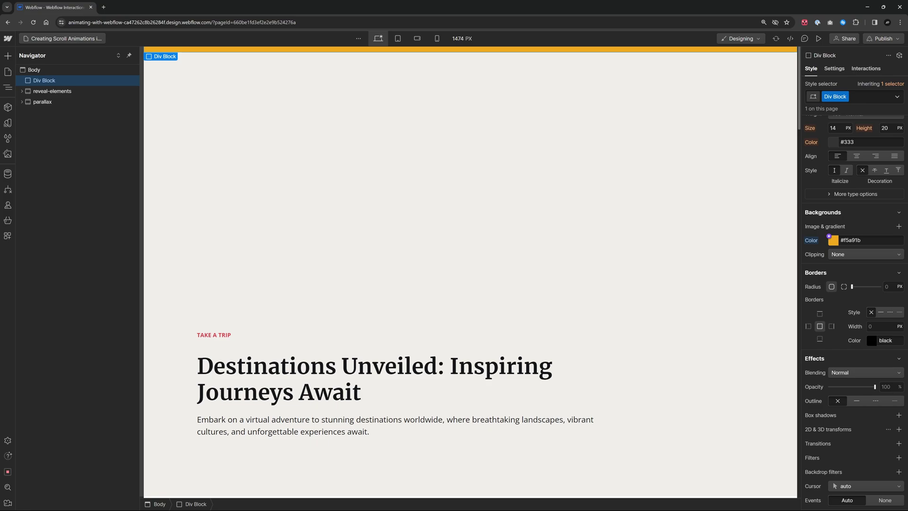
# Assign the class name progress-bar to the orange Div Block.
pyautogui.hotkey('ctrl', 'Return')
pyautogui.write('progress-bar')
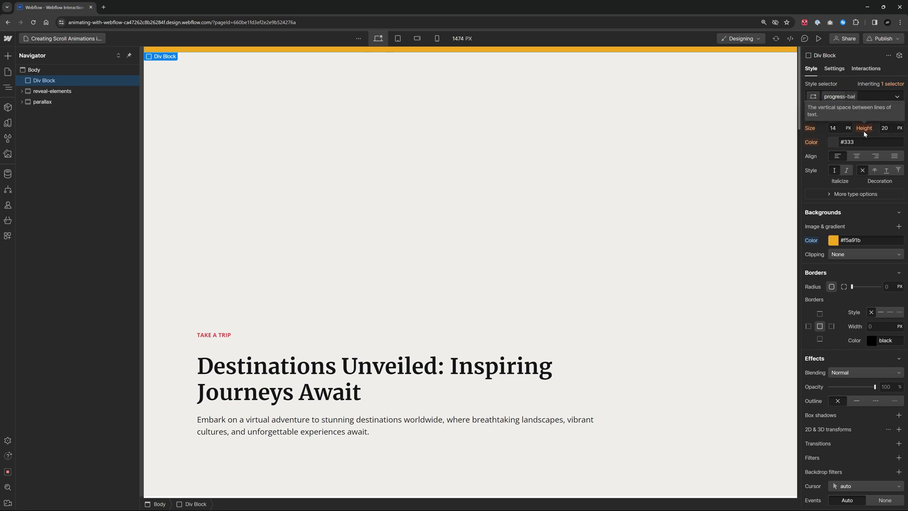
pyautogui.press('Return')
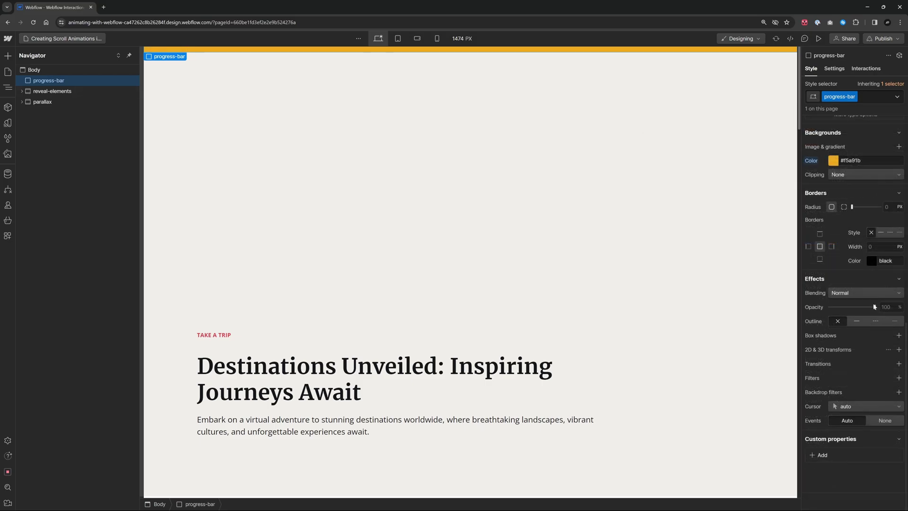
pyautogui.scroll(10, 878, 300)
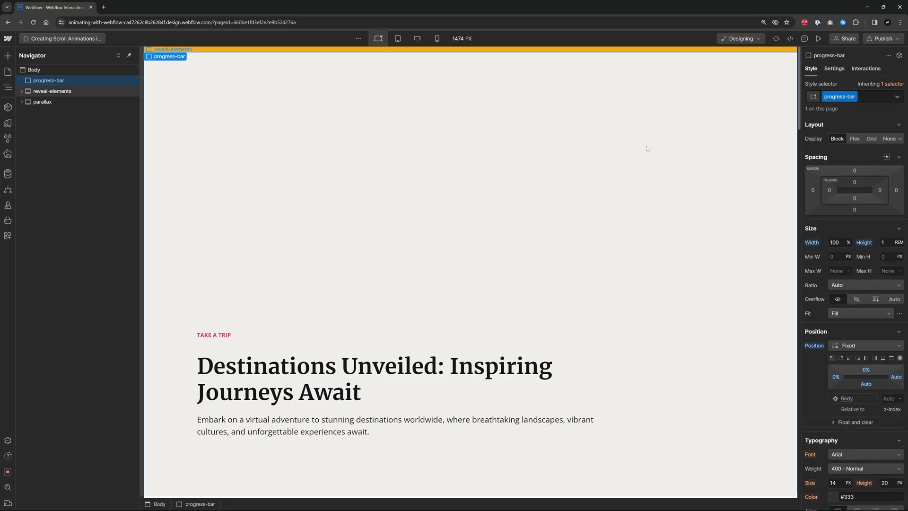
# Preview the page and scroll through it to check how the fixed orange bar behaves.
pyautogui.click(818, 38)
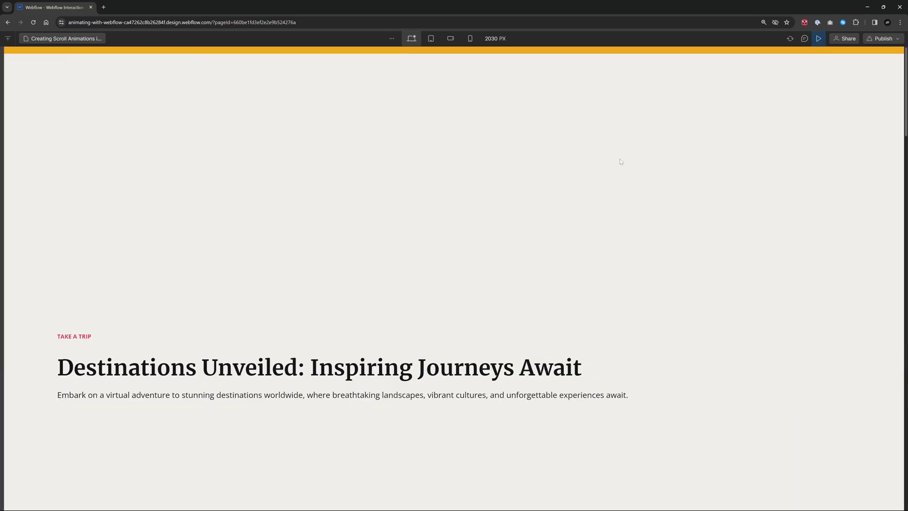
pyautogui.scroll(-10, 621, 162)
pyautogui.scroll(5, 634, 164)
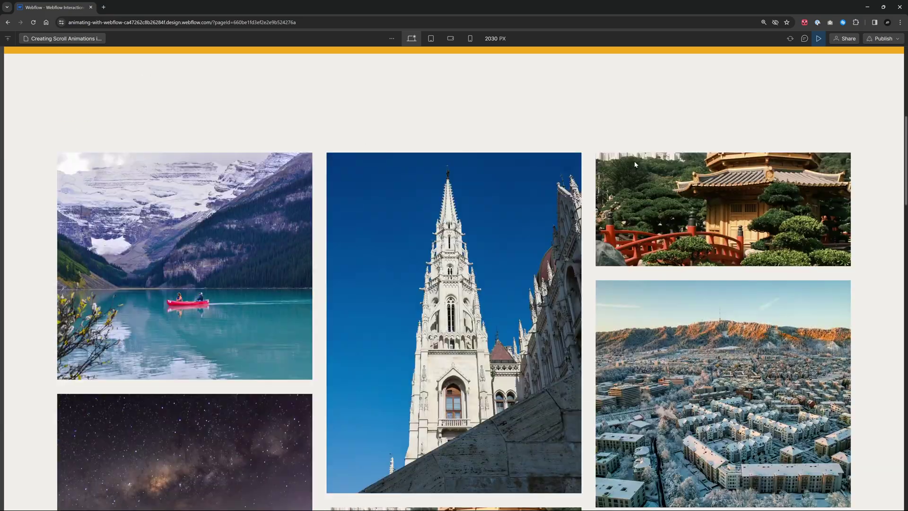
pyautogui.scroll(-10, 635, 163)
pyautogui.scroll(15, 635, 164)
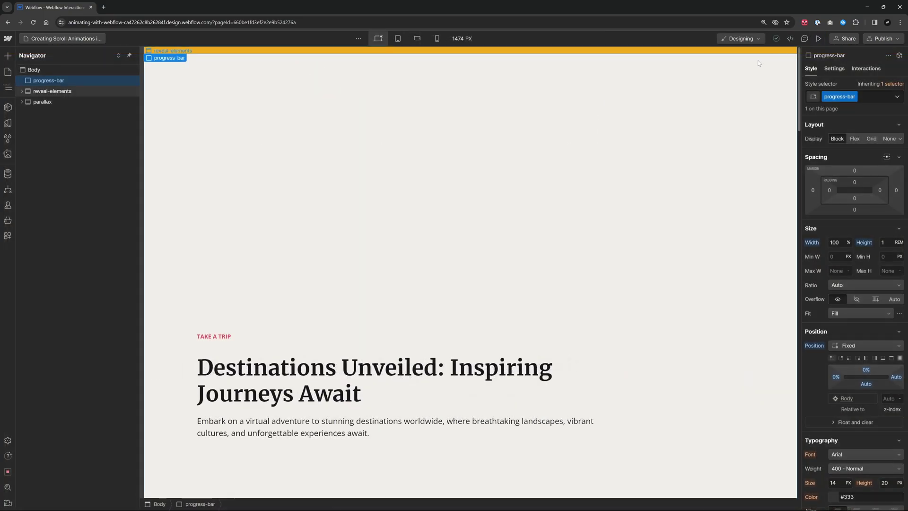
# Set the progress-bar's z-index to 9999.
pyautogui.scroll(-3, 861, 262)
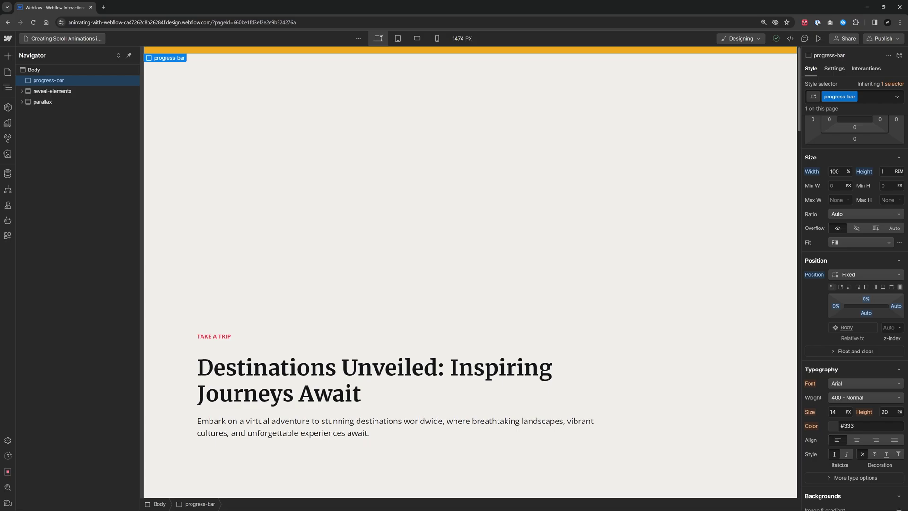
pyautogui.moveTo(891, 339)
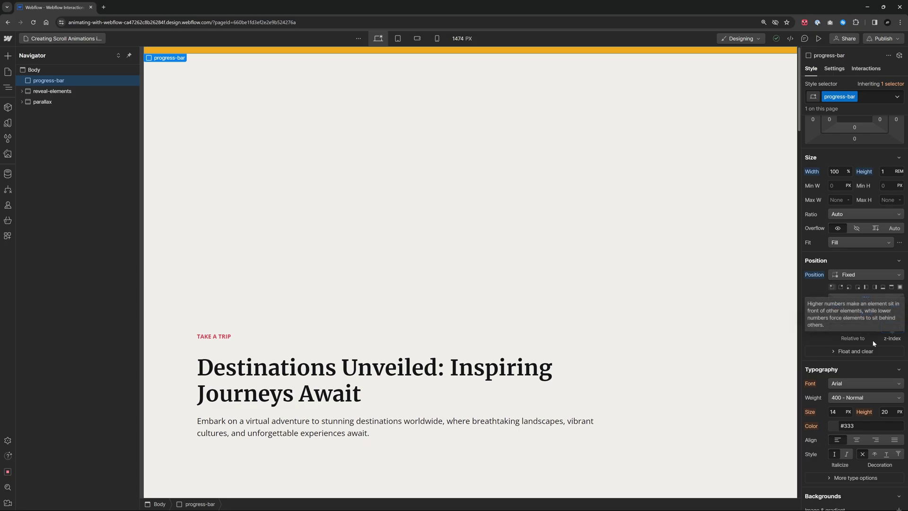
pyautogui.press('Return')
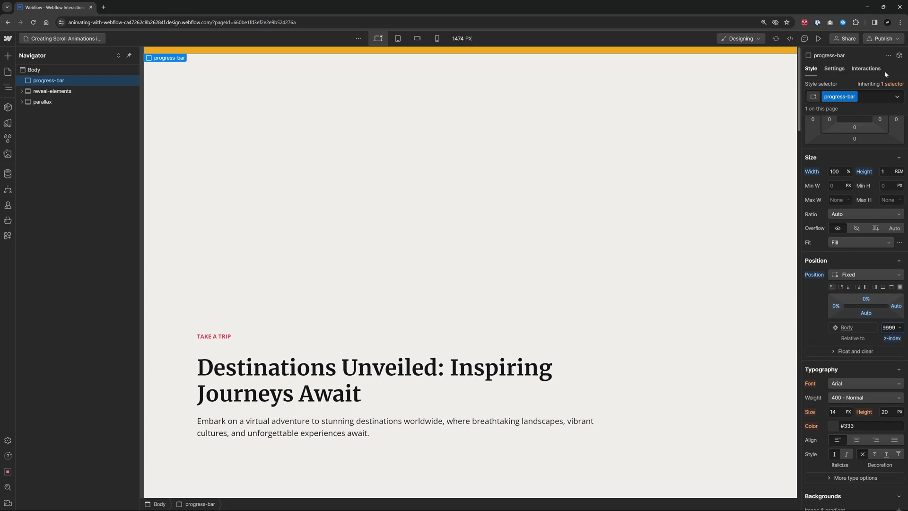
# Preview the page again, scrolling down to the parallax section and back to check the bar's stacking above the content.
pyautogui.click(821, 40)
pyautogui.scroll(-12, 694, 186)
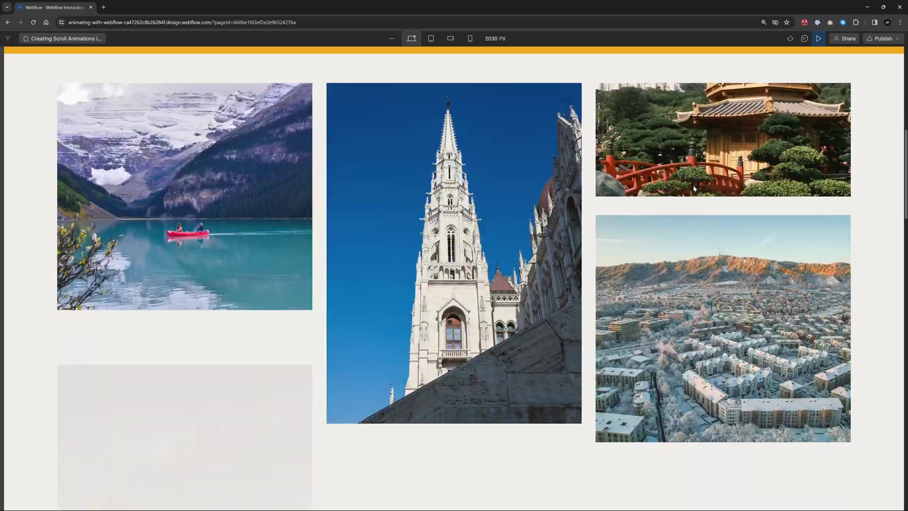
pyautogui.scroll(-10, 695, 188)
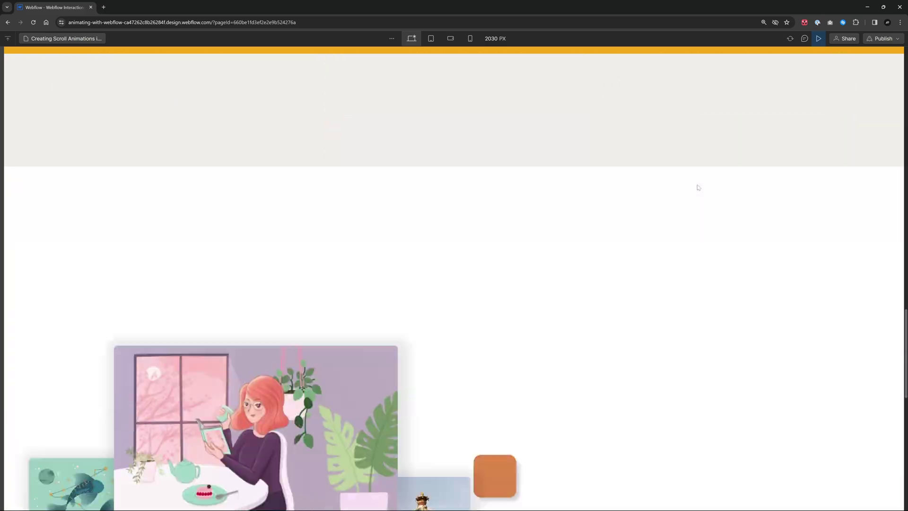
pyautogui.scroll(20, 698, 188)
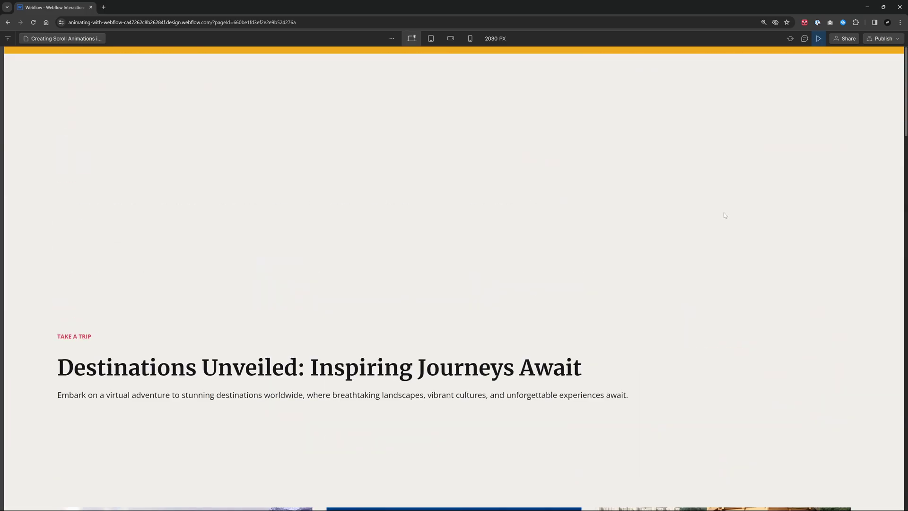
pyautogui.click(819, 39)
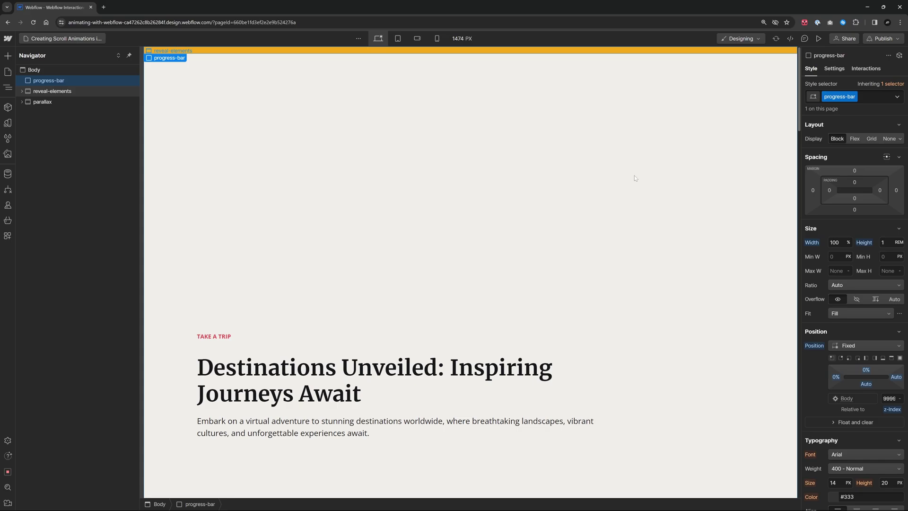
# Add a While page is scrolling page trigger with the Body selected.
pyautogui.click(301, 95)
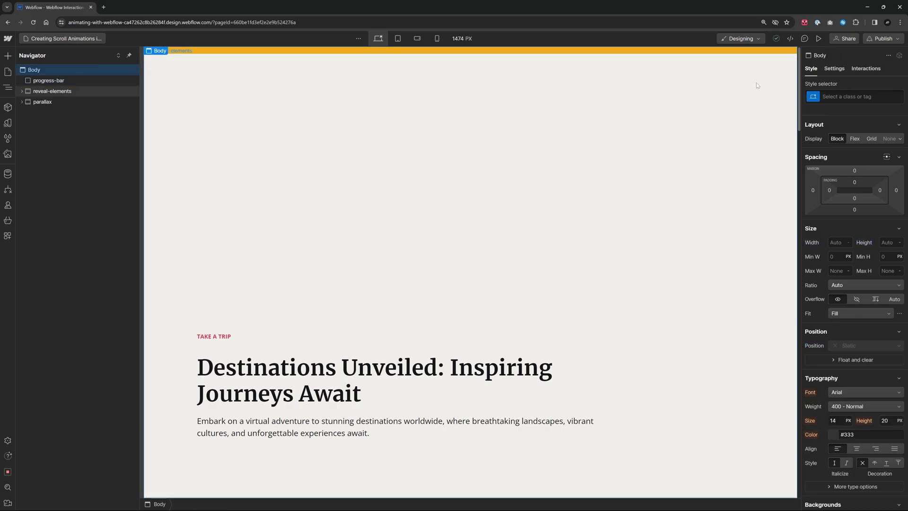
pyautogui.click(866, 68)
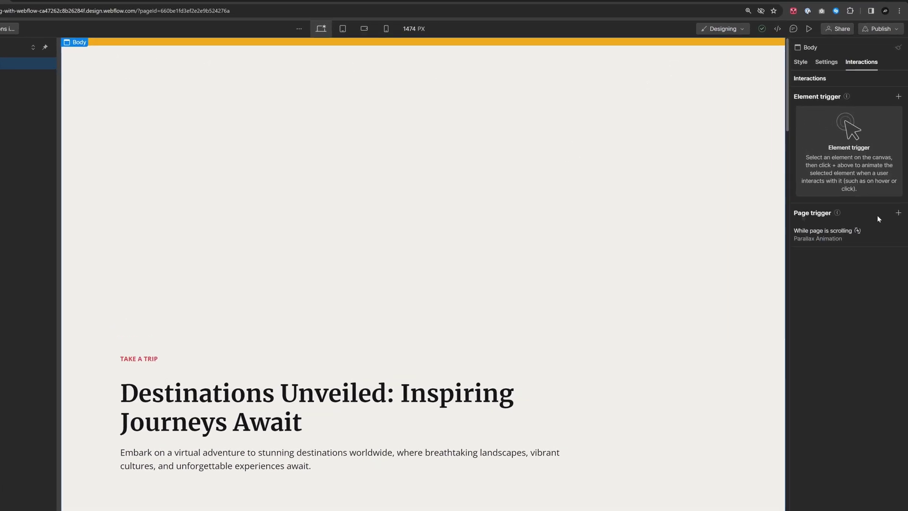
pyautogui.click(899, 204)
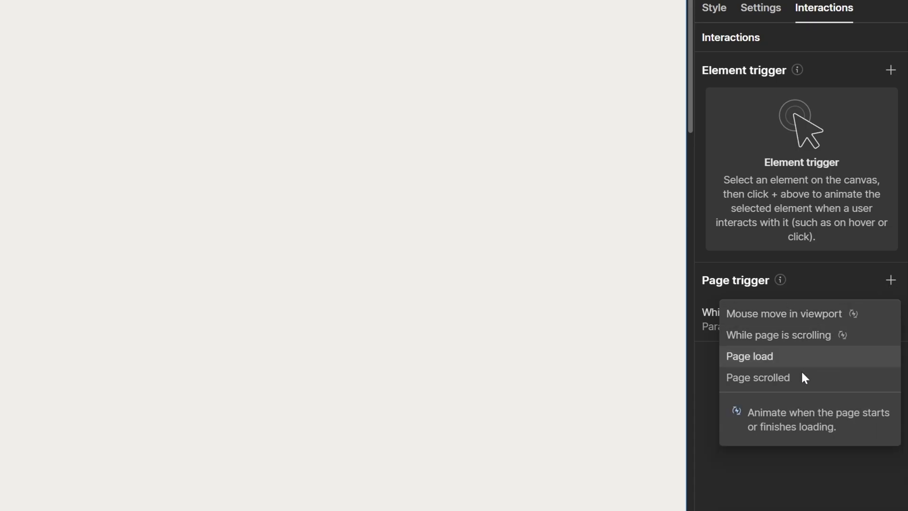
pyautogui.click(807, 335)
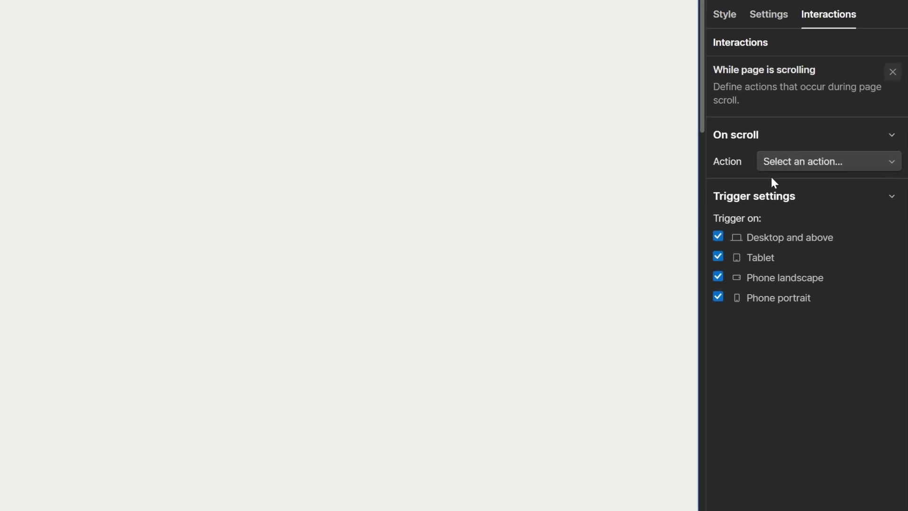
# Set the trigger's On scroll action to Play scroll animation and create a new scroll animation named "Scroll progress".
pyautogui.click(776, 163)
pyautogui.click(795, 188)
pyautogui.click(899, 160)
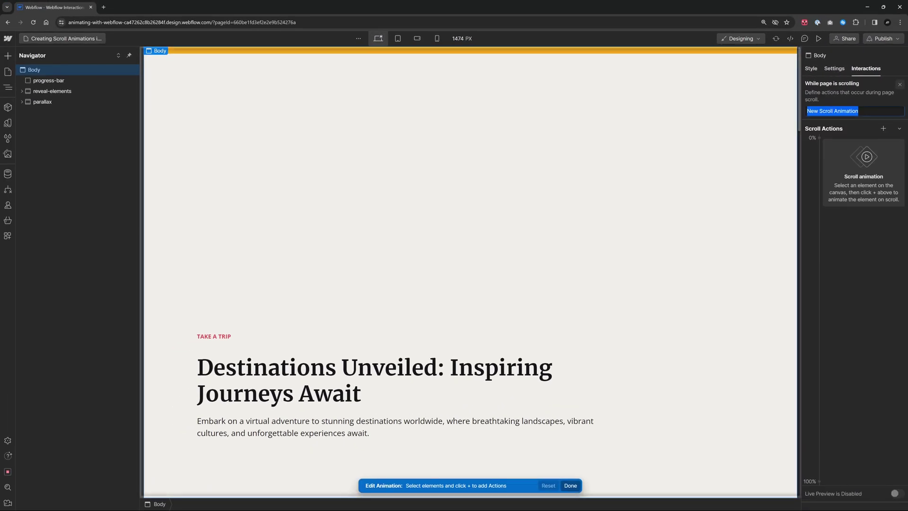
pyautogui.write('Scroll progress')
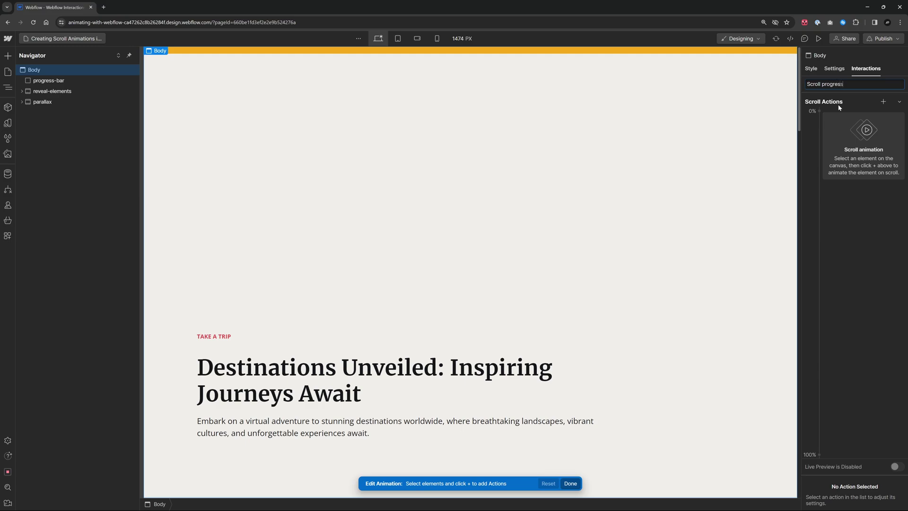
pyautogui.press('Return')
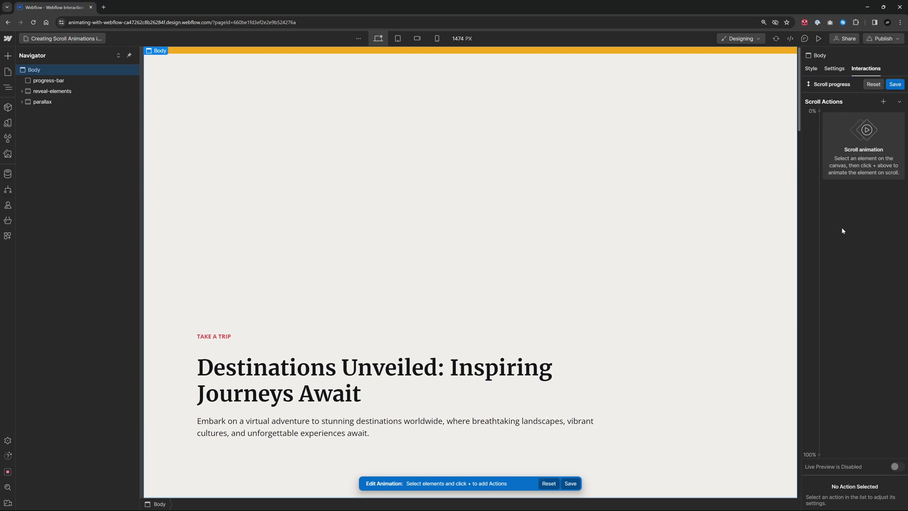
# Add a Scale action for the progress-bar, with X scale 0 at the 0% keyframe and X and Y scale 1 at 100%.
pyautogui.click(310, 53)
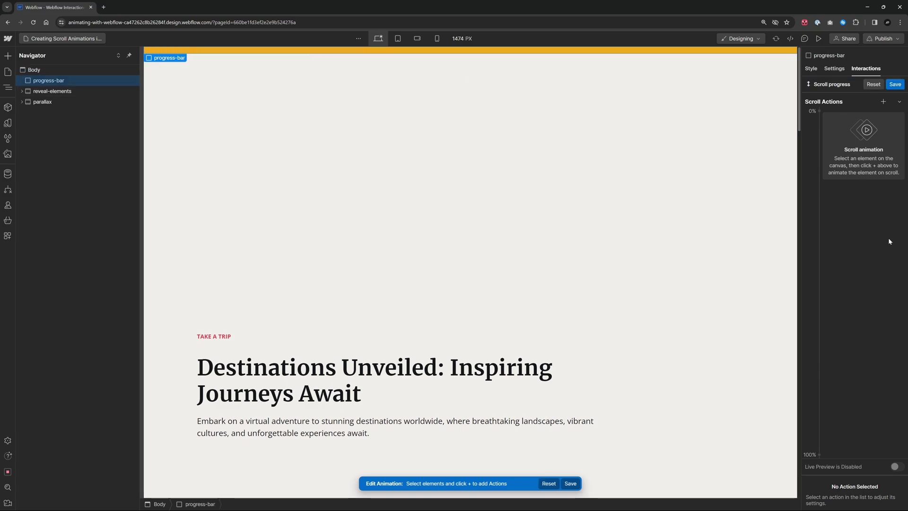
pyautogui.click(816, 111)
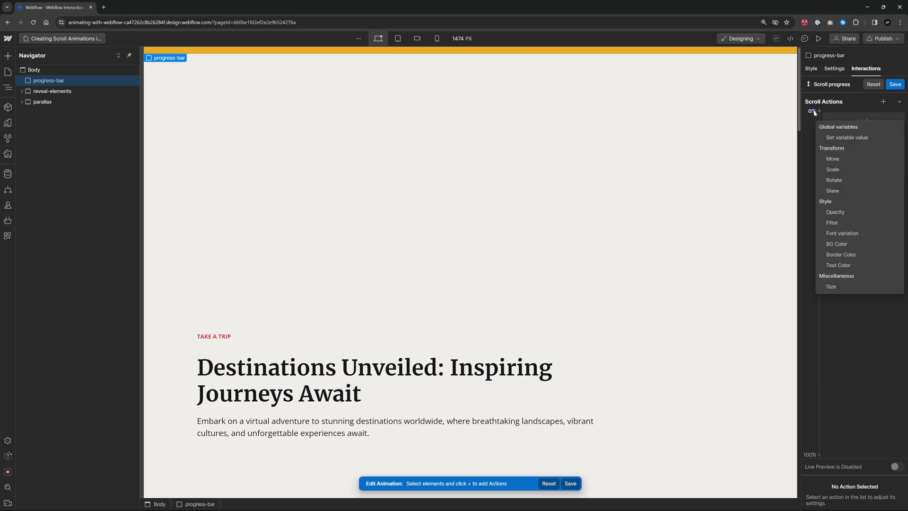
pyautogui.click(842, 169)
pyautogui.moveTo(843, 476); pyautogui.dragTo(818, 476)
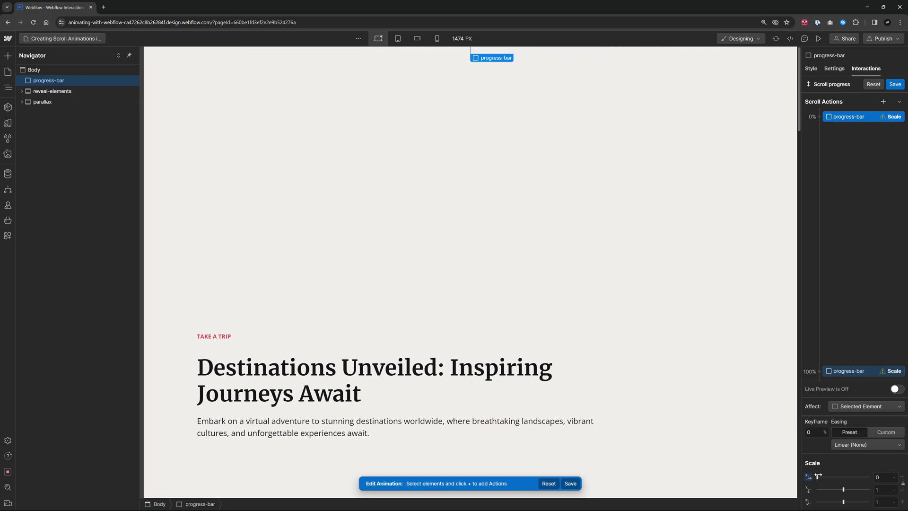
pyautogui.click(858, 372)
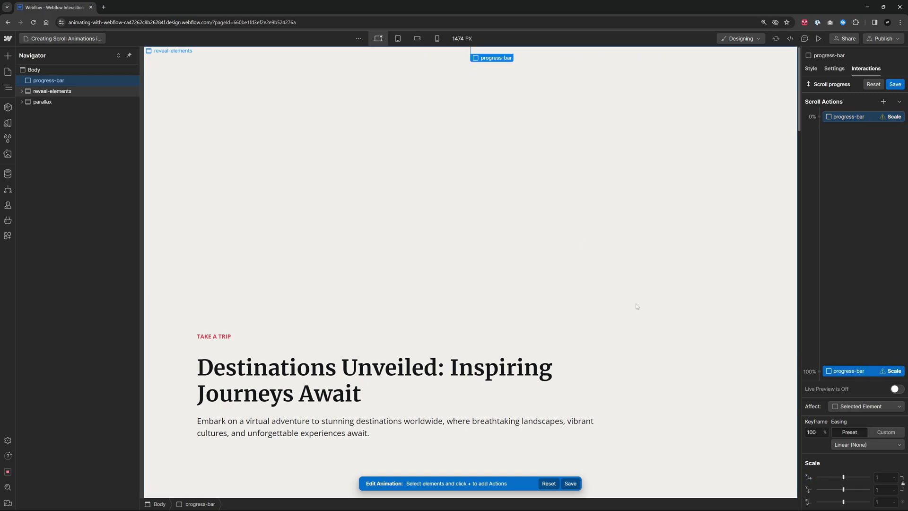
pyautogui.click(842, 477)
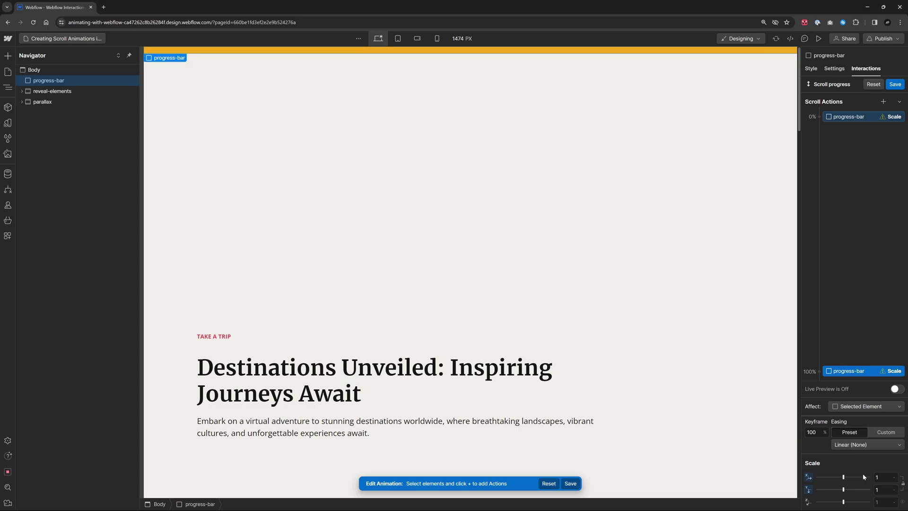
# Test the Scroll progress animation with Live Preview on by scrolling down the page, and save it.
pyautogui.click(896, 389)
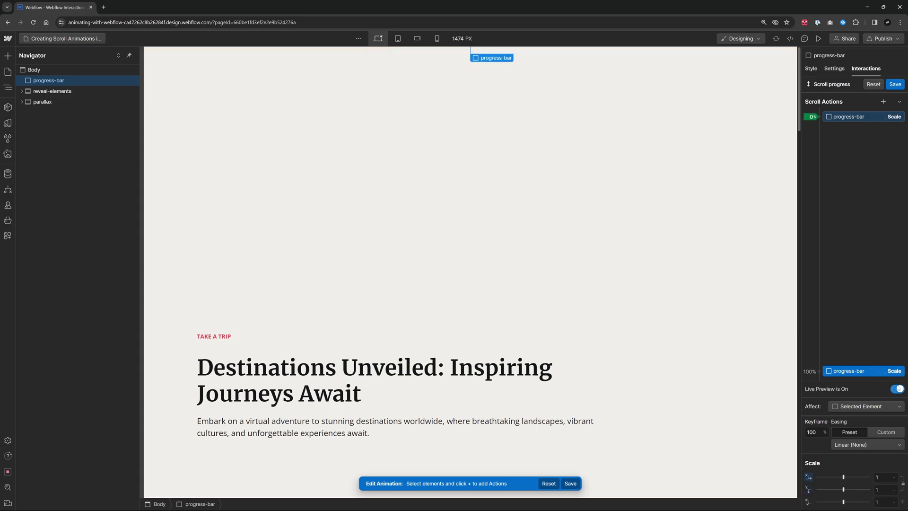
pyautogui.moveTo(800, 70)
pyautogui.mouseDown()
pyautogui.moveTo(827, 454)
pyautogui.moveTo(824, 61)
pyautogui.moveTo(835, 492)
pyautogui.moveTo(806, 302)
pyautogui.moveTo(803, 118)
pyautogui.moveTo(801, 180)
pyautogui.moveTo(801, 167)
pyautogui.mouseUp()
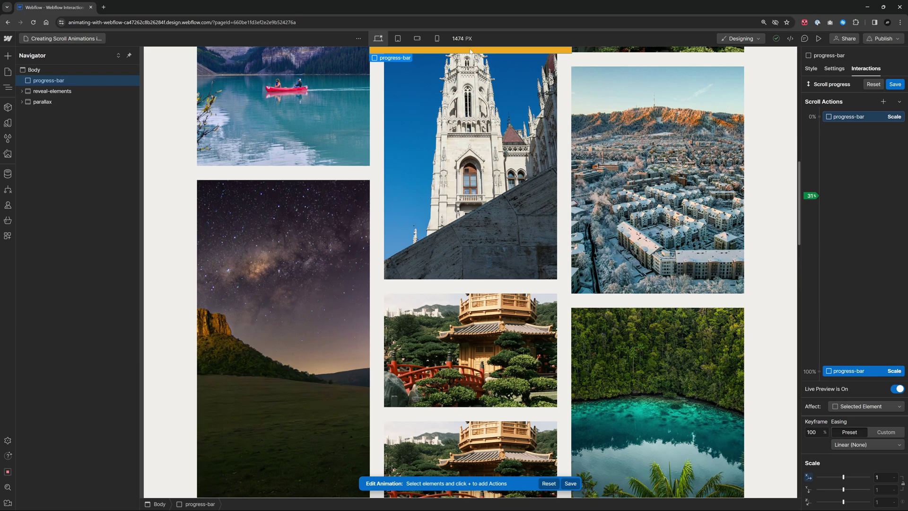
pyautogui.click(887, 82)
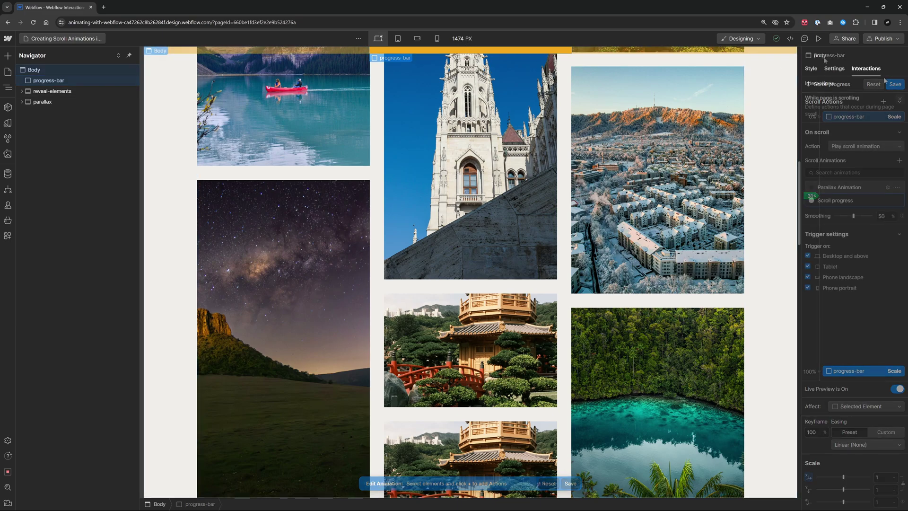
# Set the progress-bar's 2D & 3D transform origin to the middle of its left edge, 0% left and 50% top.
pyautogui.click(529, 51)
pyautogui.click(504, 50)
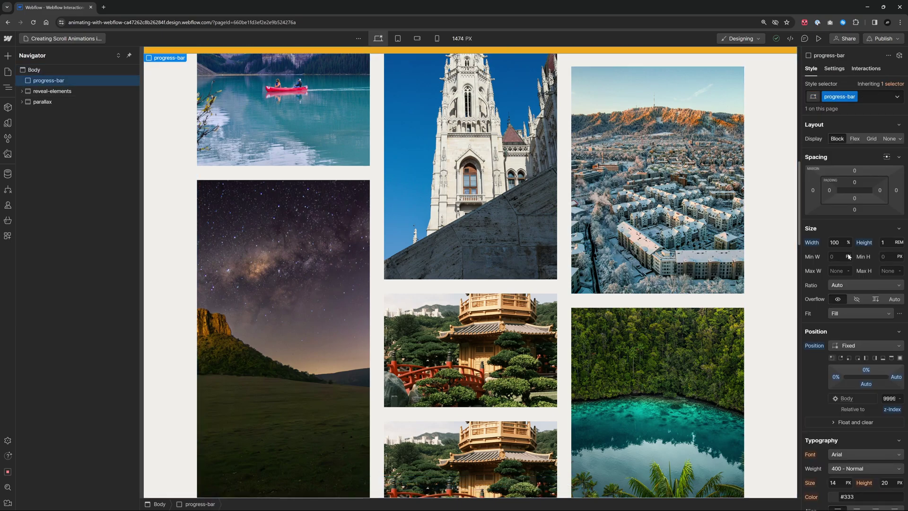
pyautogui.scroll(-5, 879, 228)
pyautogui.scroll(-3, 879, 228)
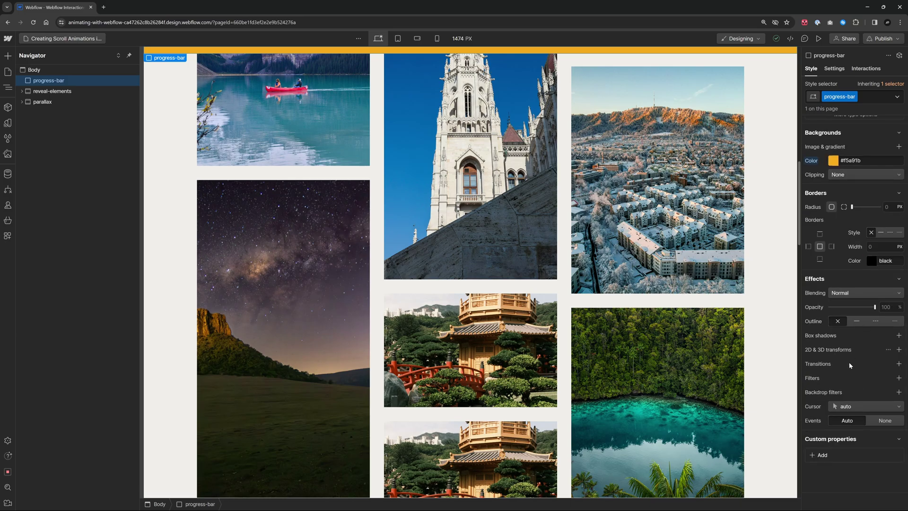
pyautogui.click(889, 349)
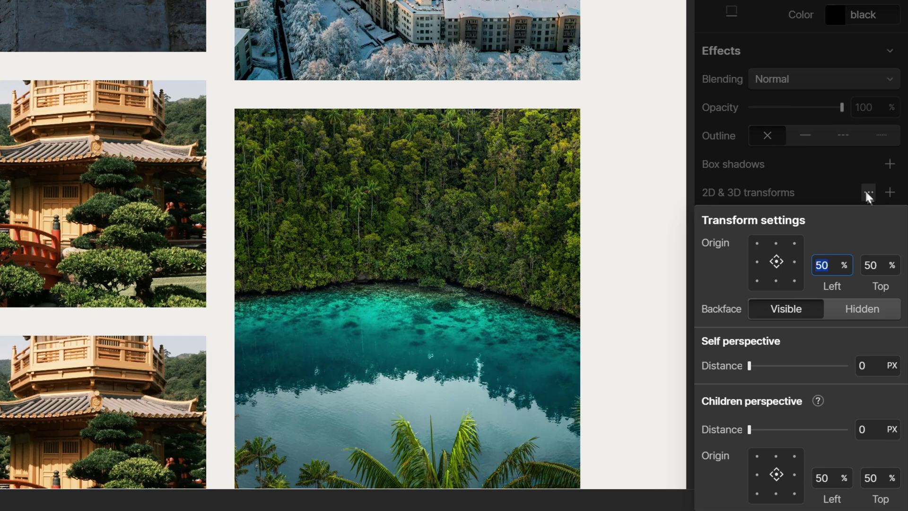
pyautogui.click(757, 262)
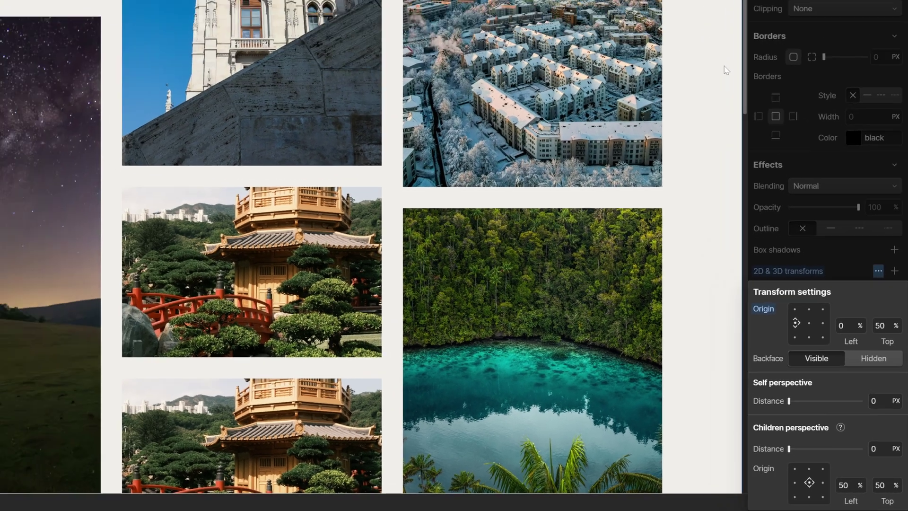
pyautogui.press('Escape')
# Preview the page, scroll through it to check how the progress bar grows, and leave the preview.
pyautogui.click(819, 38)
pyautogui.scroll(10, 702, 239)
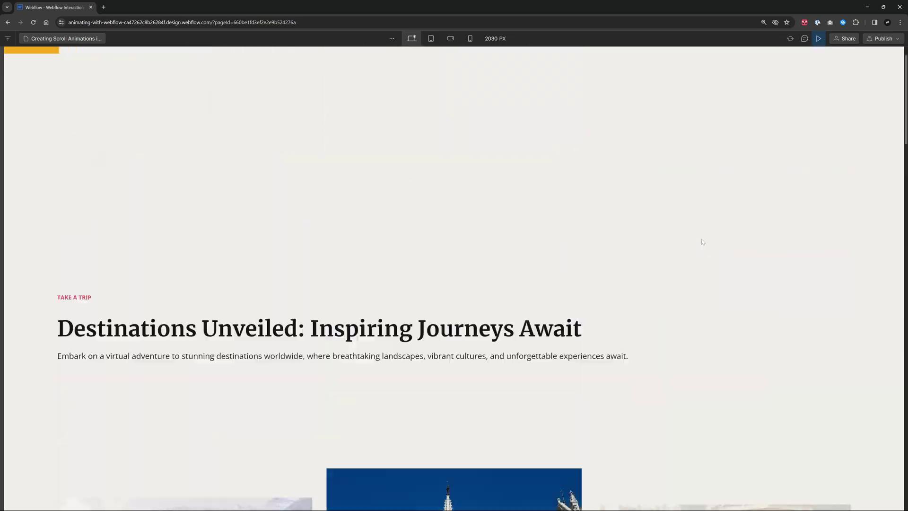
pyautogui.scroll(-10, 834, 153)
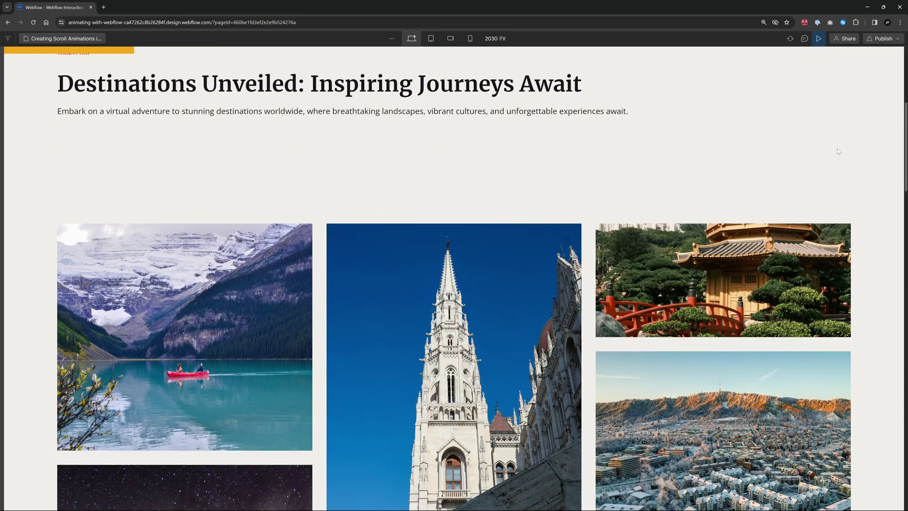
pyautogui.scroll(-3, 840, 152)
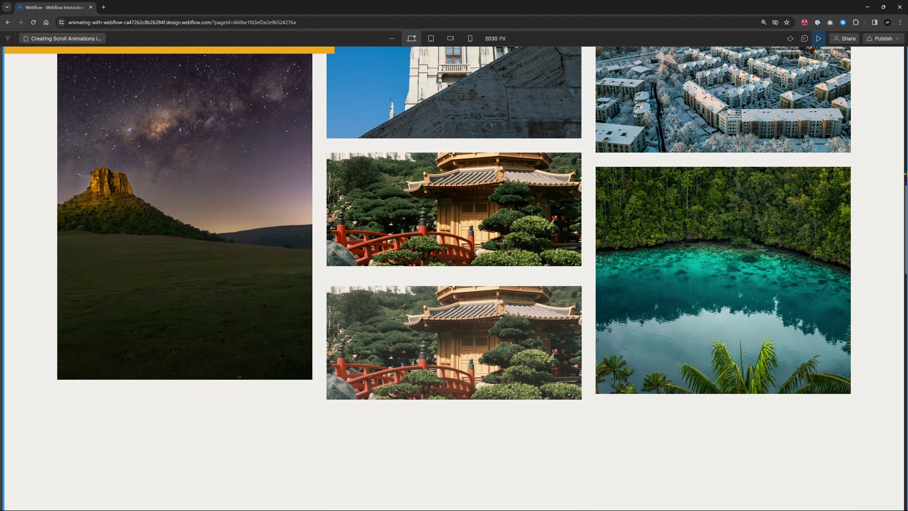
pyautogui.moveTo(906, 201); pyautogui.dragTo(902, 426)
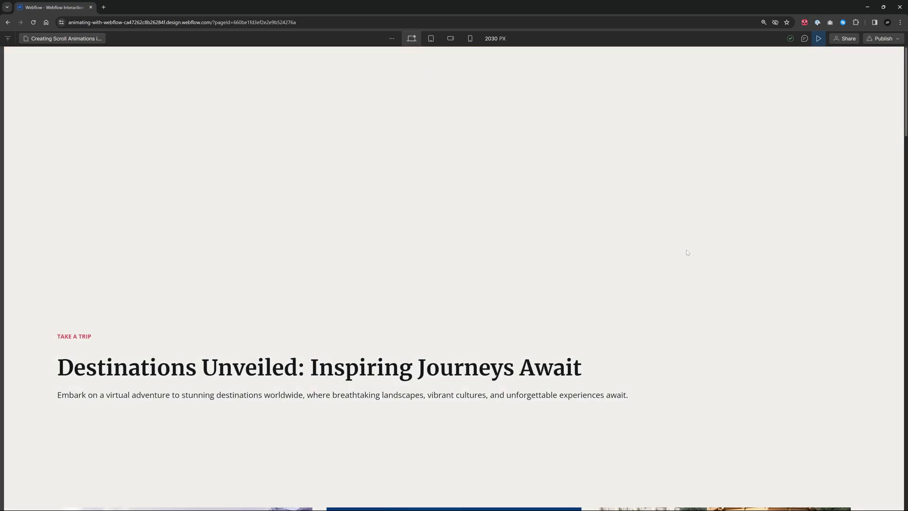
pyautogui.click(818, 39)
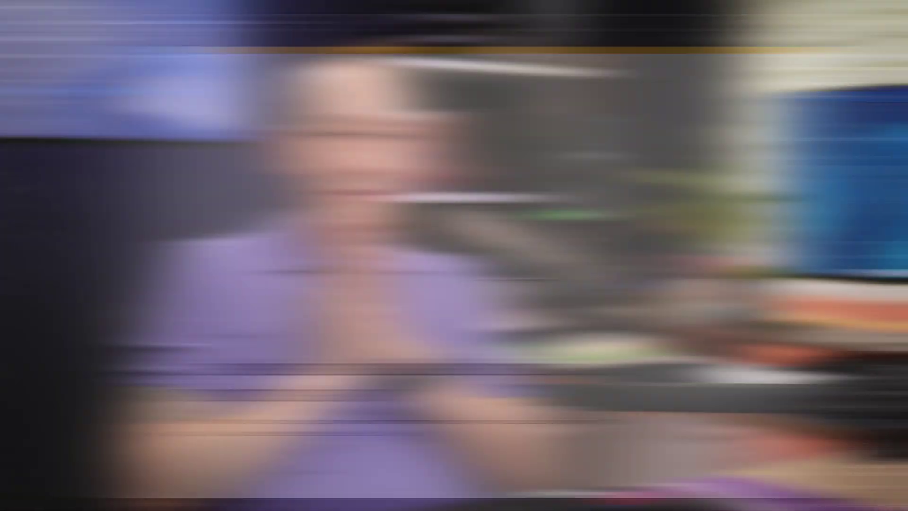
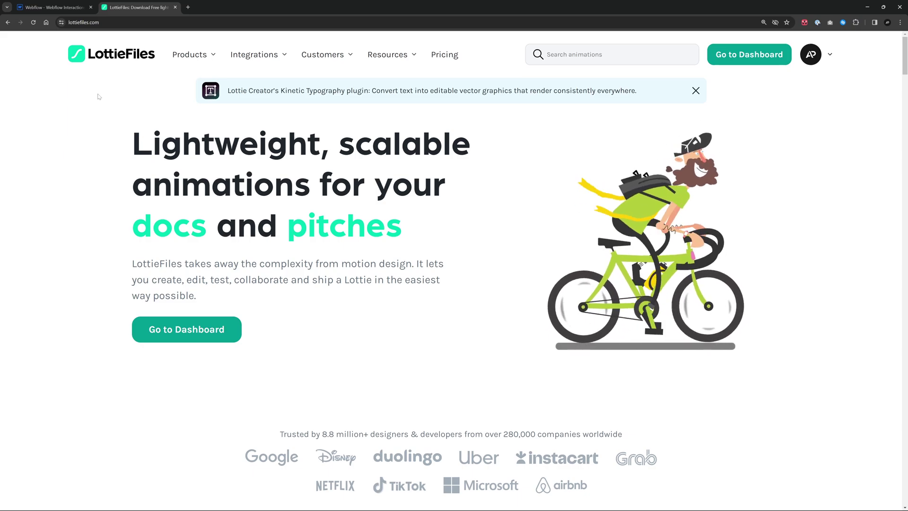
# Browse the free animations collection on LottieFiles and look at the premium animations option.
pyautogui.moveTo(190, 55)
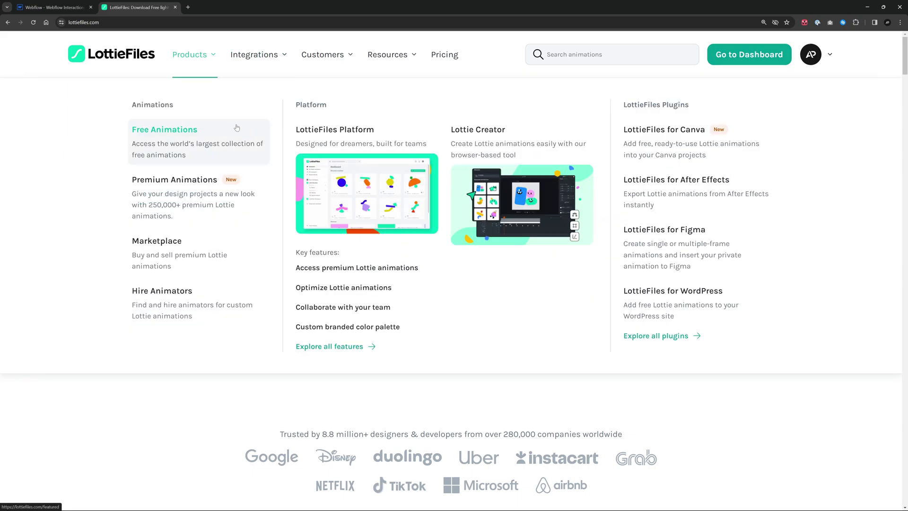
pyautogui.click(165, 130)
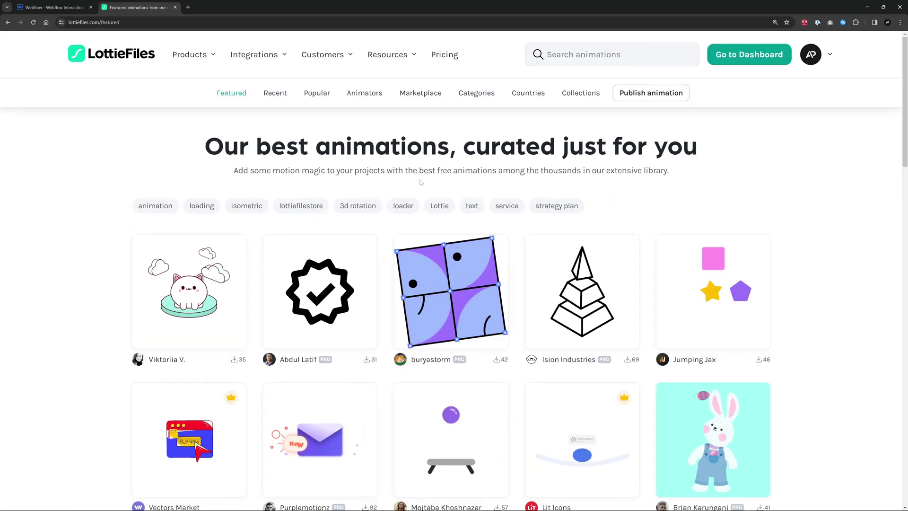
pyautogui.moveTo(195, 55)
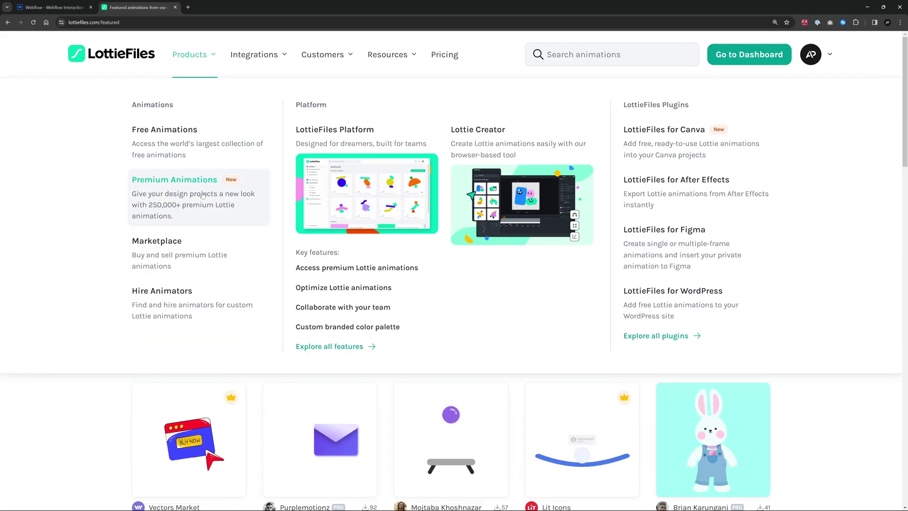
pyautogui.click(226, 194)
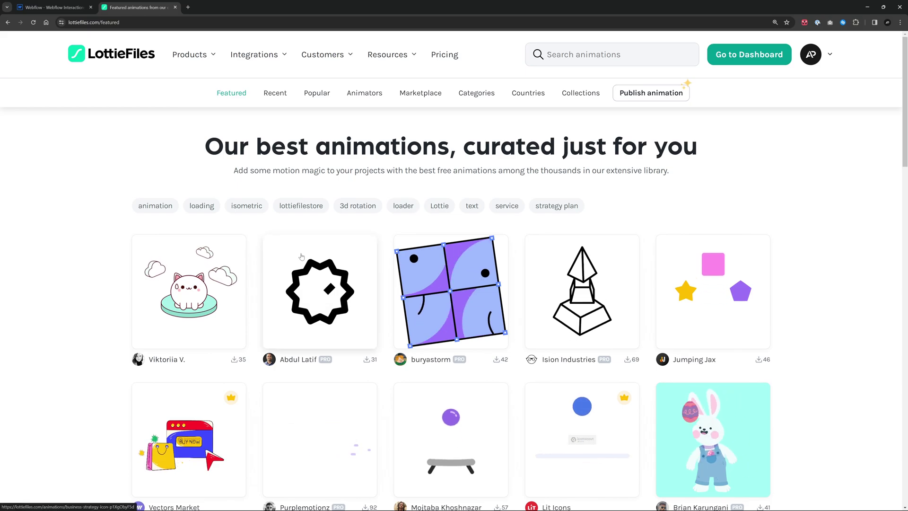
# Search the LottieFiles animations for "loader" and open the Liquid 4 Dot Loader animation.
pyautogui.click(610, 55)
pyautogui.write('loader')
pyautogui.press('Return')
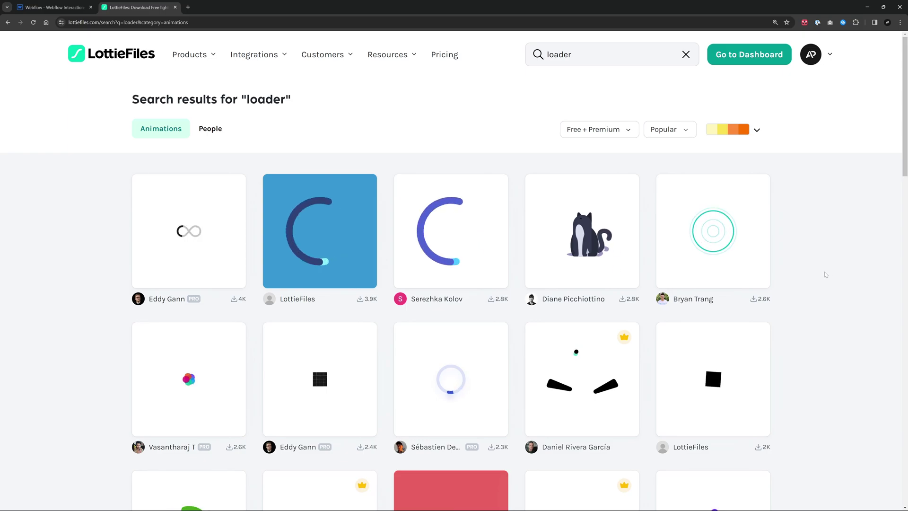
pyautogui.scroll(-3, 826, 275)
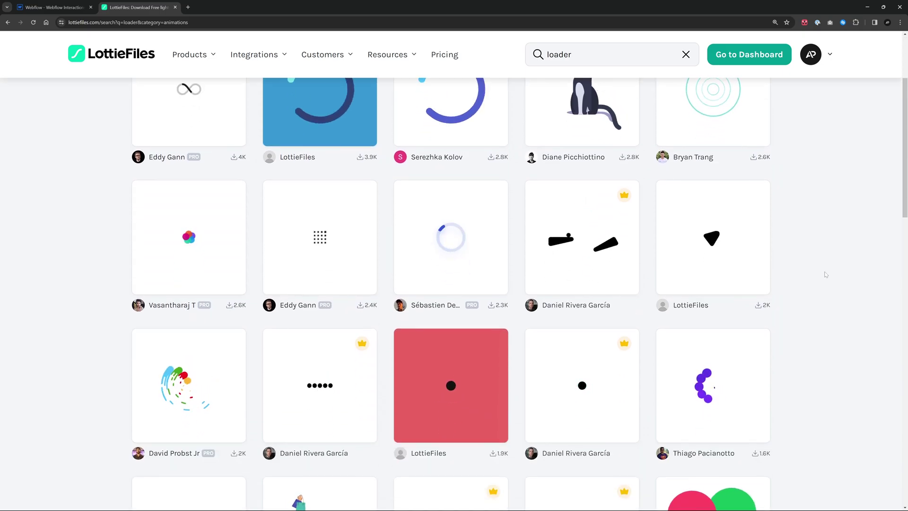
pyautogui.scroll(-2, 826, 275)
pyautogui.scroll(-1, 826, 274)
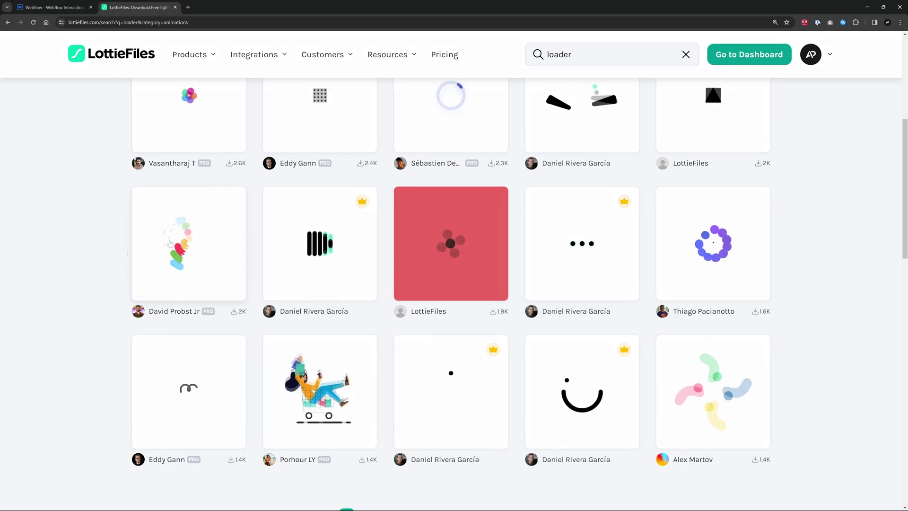
pyautogui.click(137, 270)
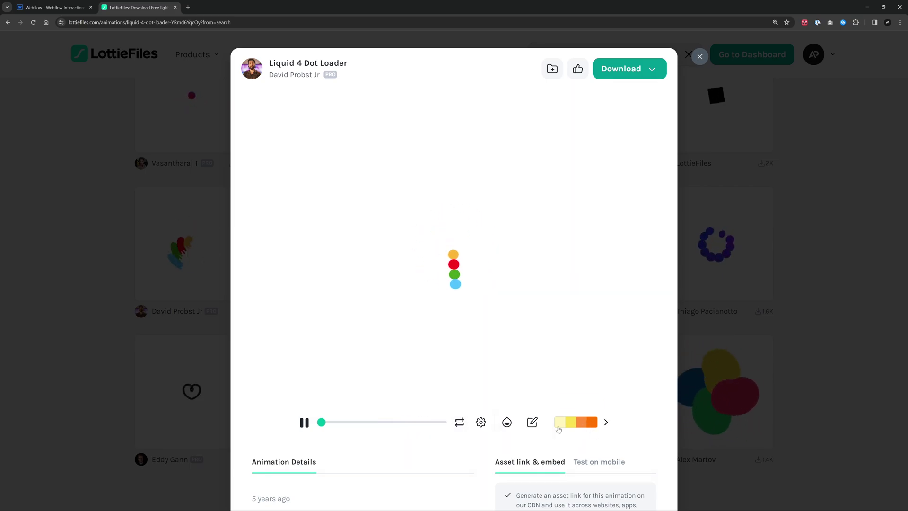
# Look over the Liquid 4 Dot Loader's details and save it to the workspace for downloading.
pyautogui.scroll(-5, 594, 403)
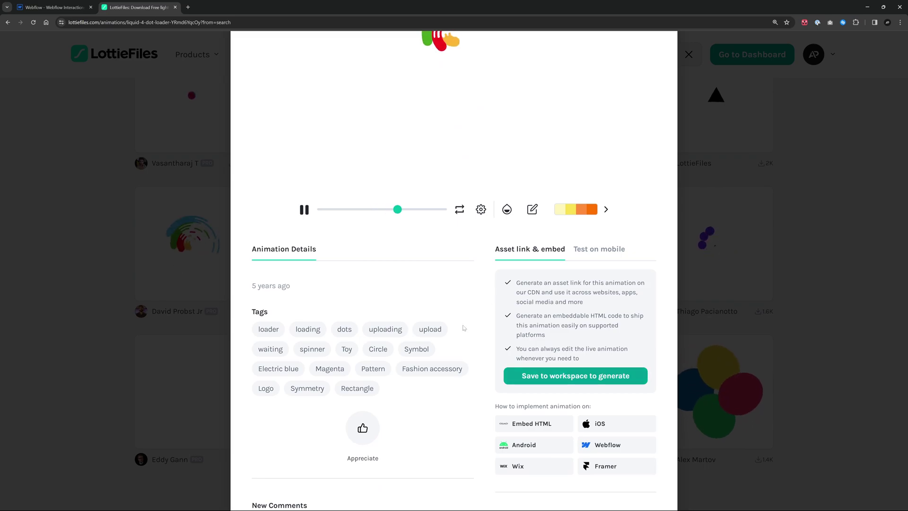
pyautogui.scroll(5, 464, 328)
pyautogui.hotkey('ctrl', '-')
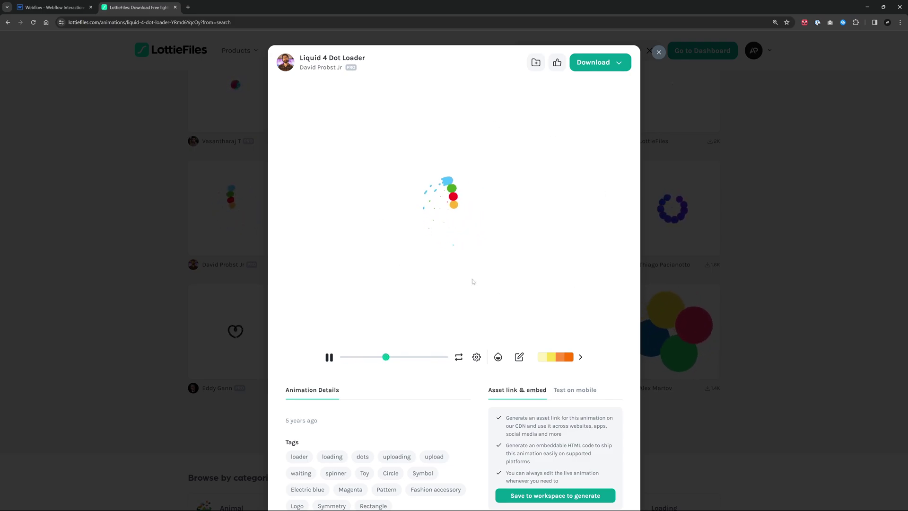
pyautogui.click(614, 67)
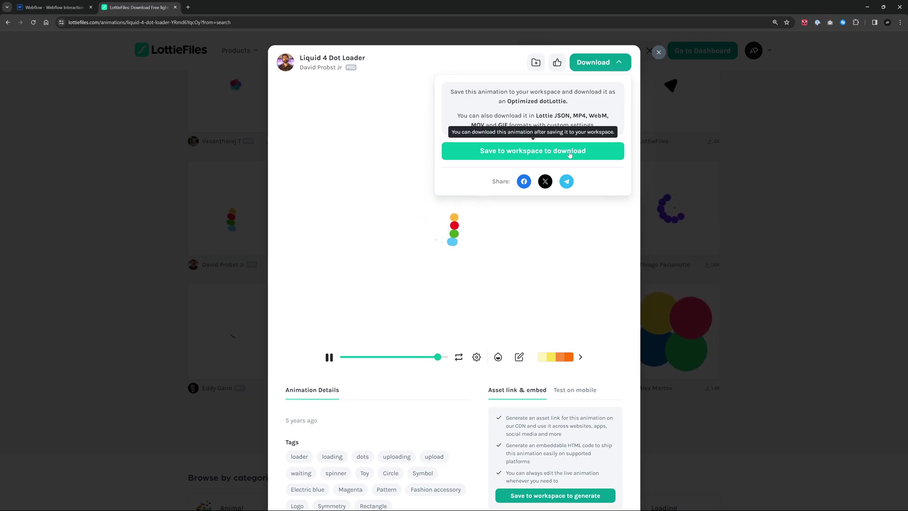
pyautogui.click(512, 155)
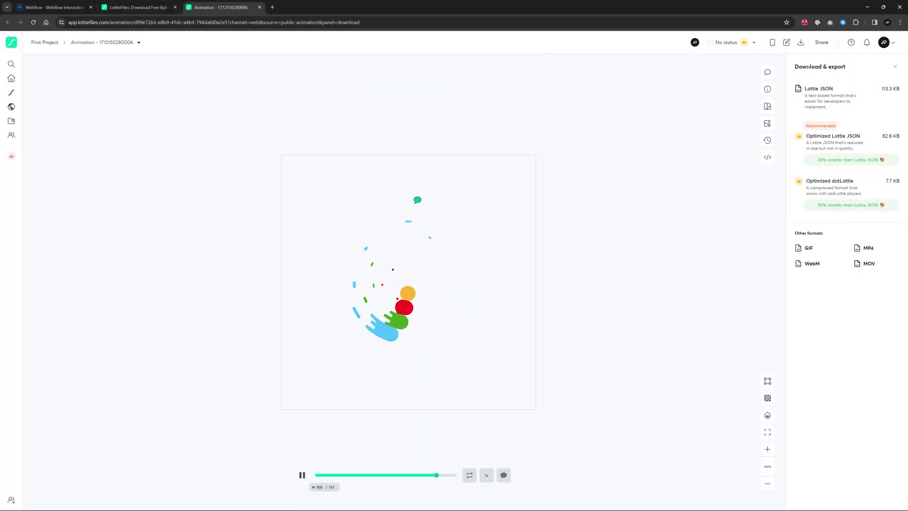
# Download the saved loader animation in the Lottie JSON format.
pyautogui.moveTo(859, 115)
pyautogui.hotkey('ctrl', '+')
pyautogui.hotkey('ctrl', '+')
pyautogui.hotkey('ctrl', '+')
pyautogui.hotkey('ctrl', '+')
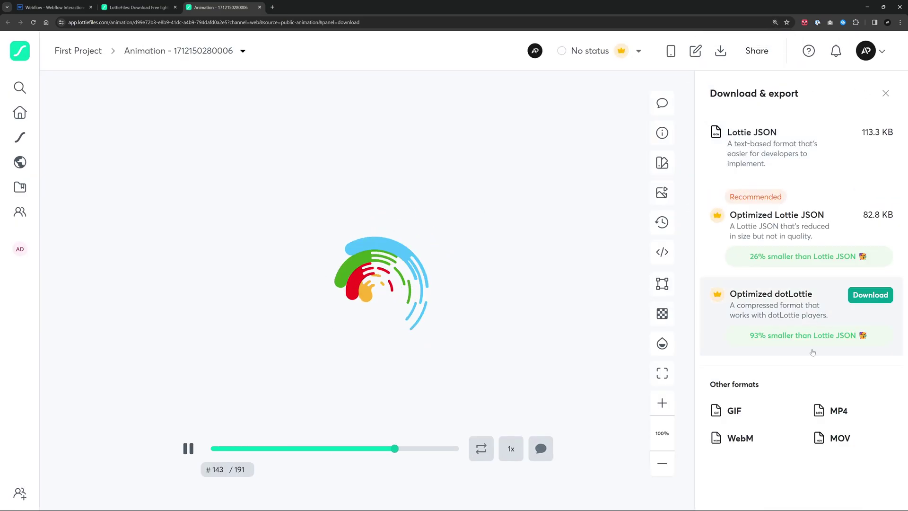
pyautogui.moveTo(817, 147)
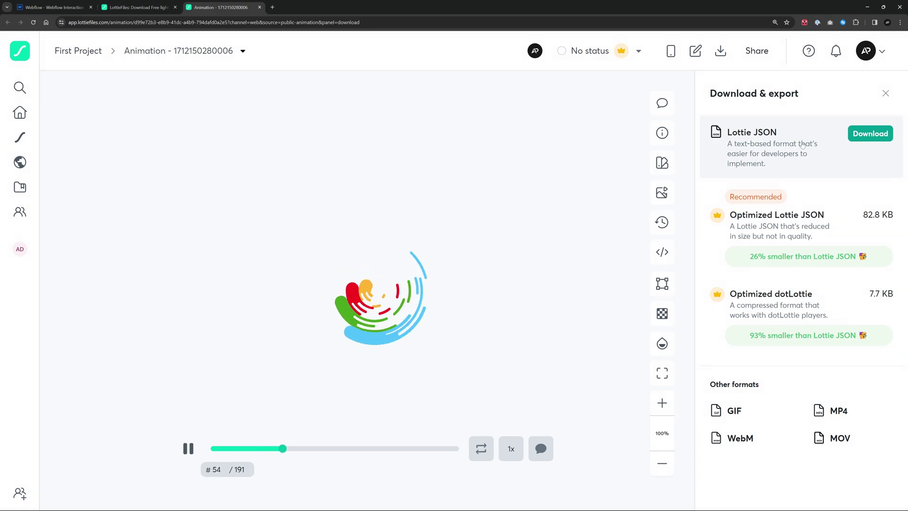
pyautogui.click(869, 134)
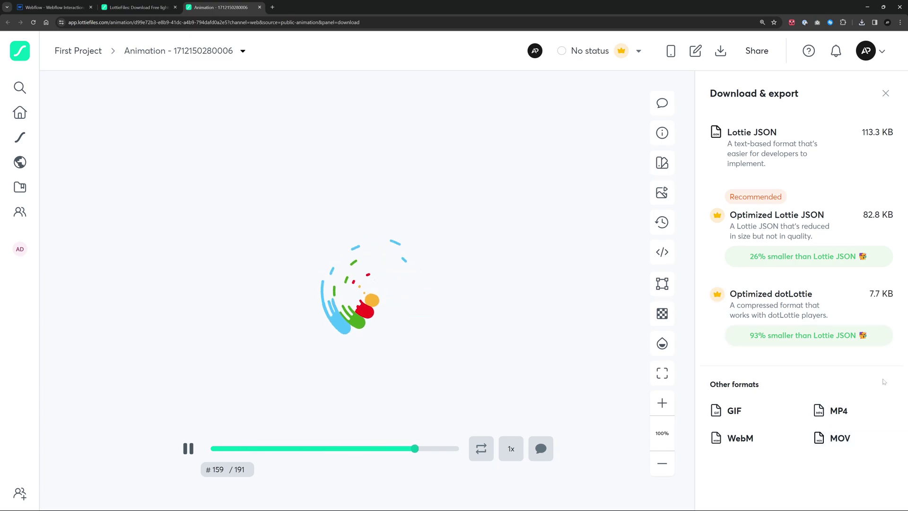
# Switch back to Webflow and look through the img-gallery section's images on the page.
pyautogui.moveTo(727, 291)
pyautogui.click(61, 5)
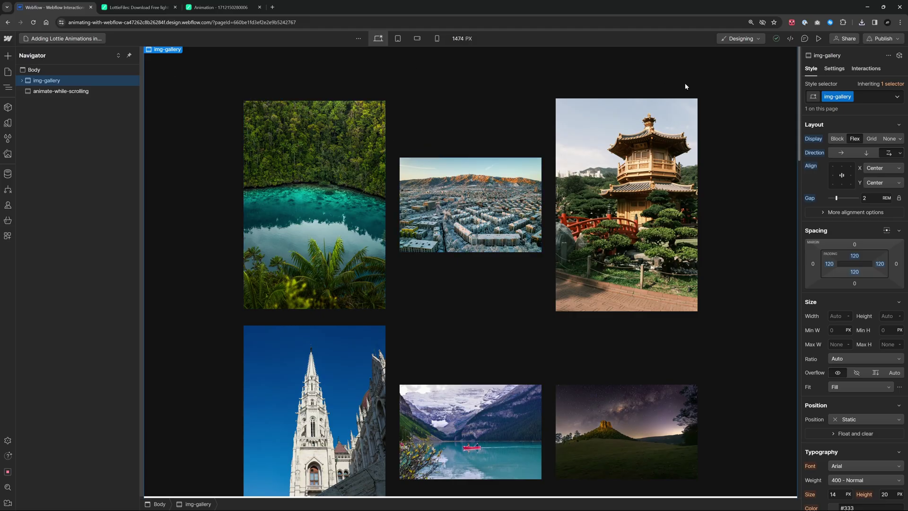
pyautogui.scroll(-7, 565, 164)
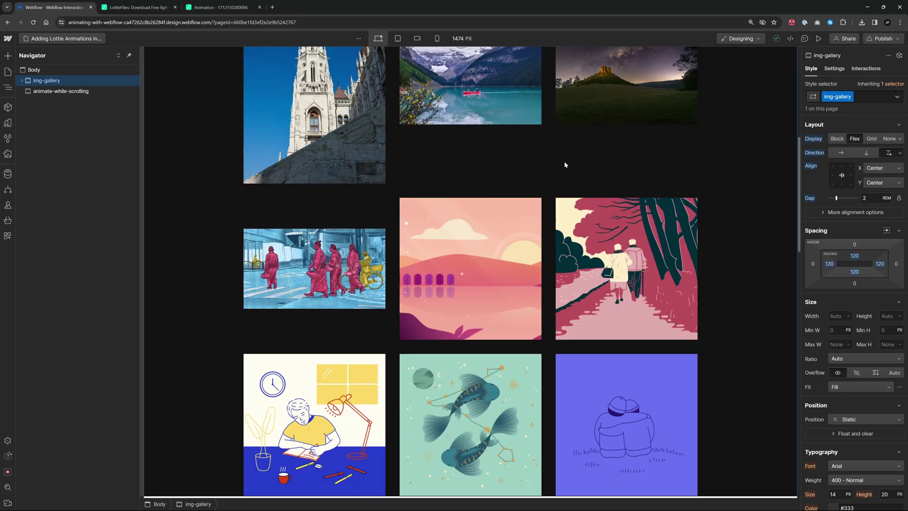
pyautogui.scroll(-5, 562, 244)
pyautogui.scroll(12, 562, 243)
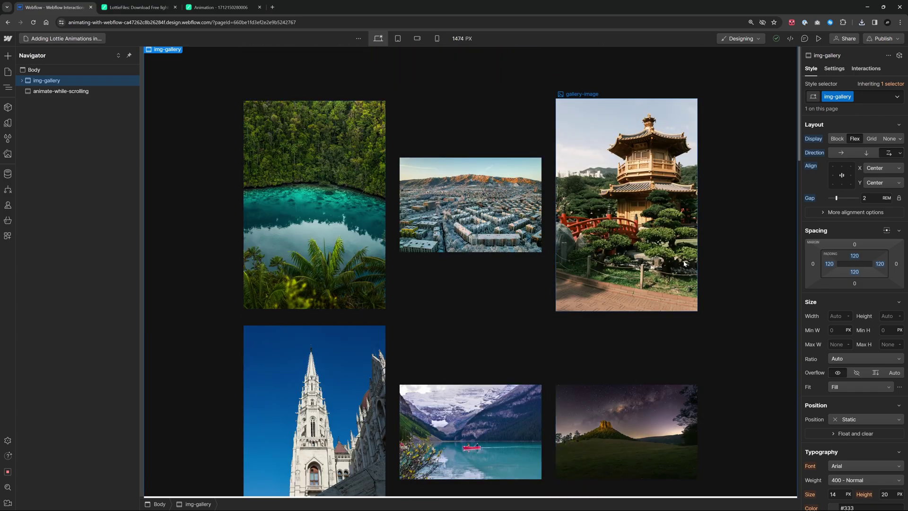
pyautogui.scroll(-9, 415, 274)
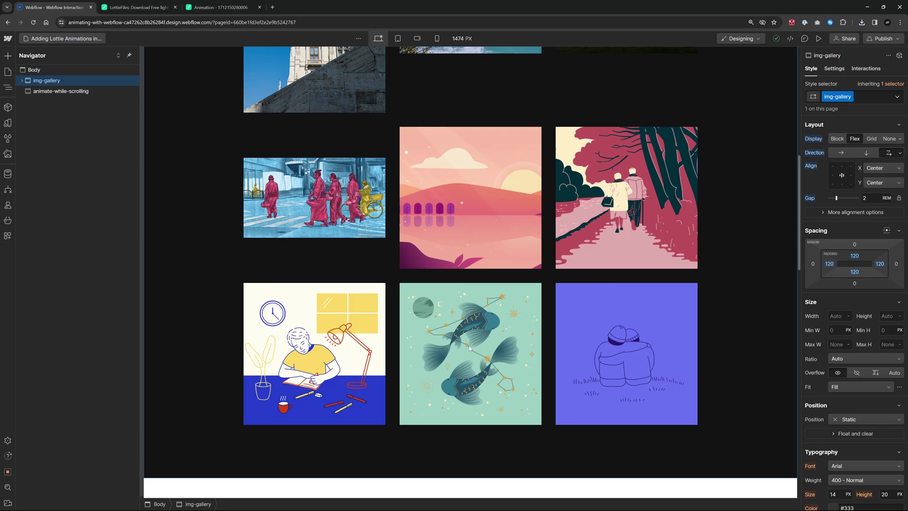
pyautogui.scroll(9, 437, 225)
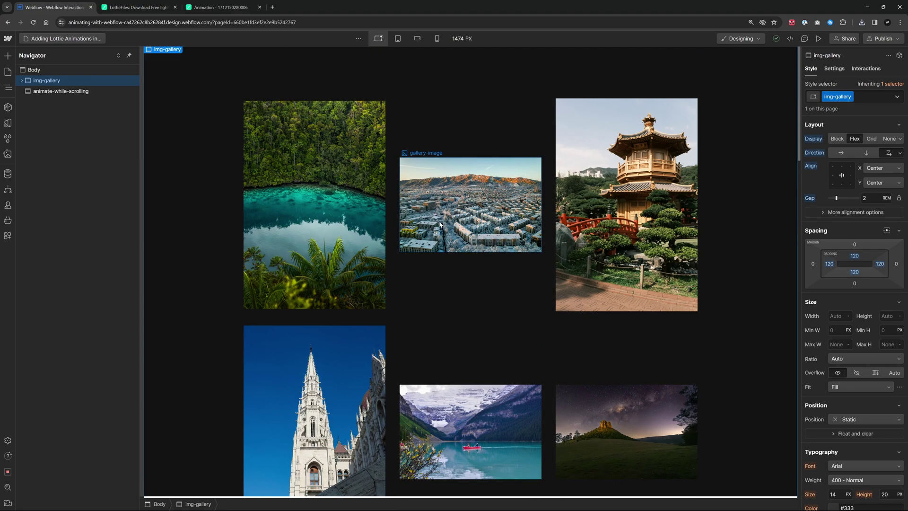
# Add a Div Block to the Body and move it above img-gallery as the first element.
pyautogui.click(58, 70)
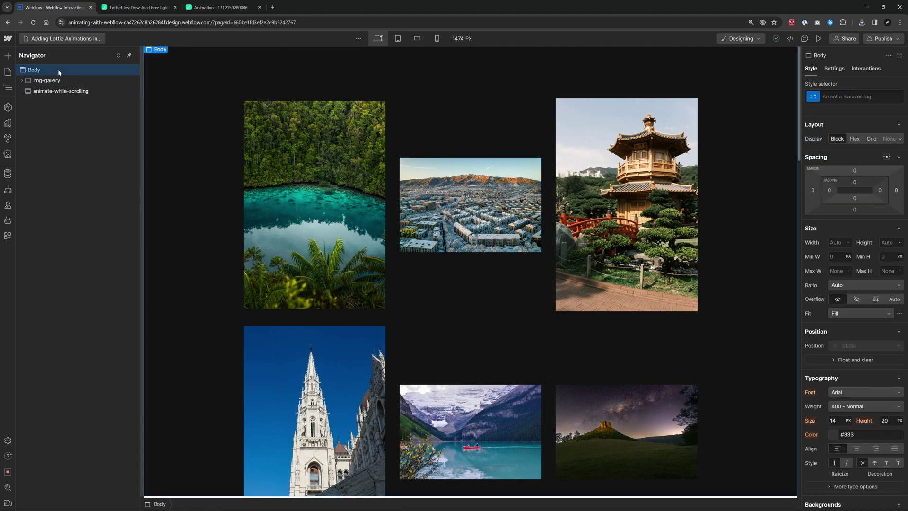
pyautogui.click(59, 81)
pyautogui.click(48, 69)
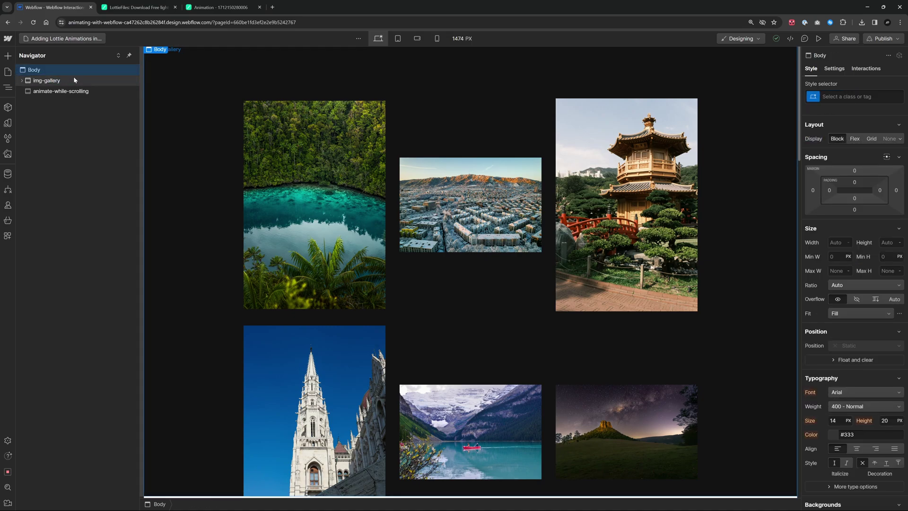
pyautogui.click(7, 56)
pyautogui.click(36, 232)
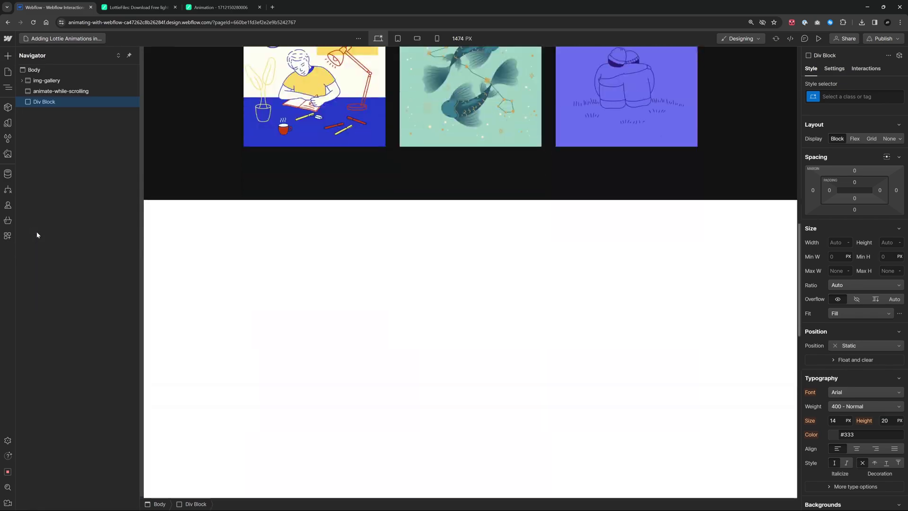
pyautogui.moveTo(41, 102); pyautogui.dragTo(44, 81)
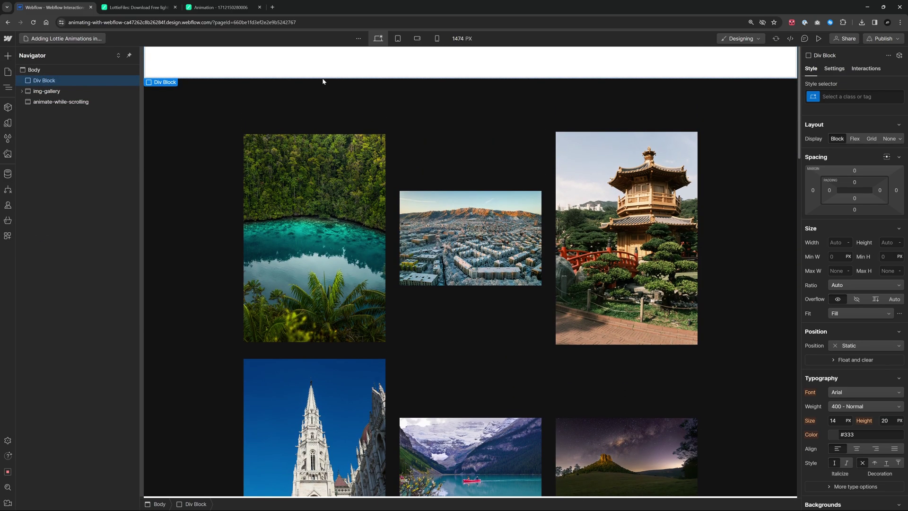
# Give the new Div Block the class page-loader-container.
pyautogui.hotkey('ctrl', 'Return')
pyautogui.write('page-loader-container')
pyautogui.press('Return')
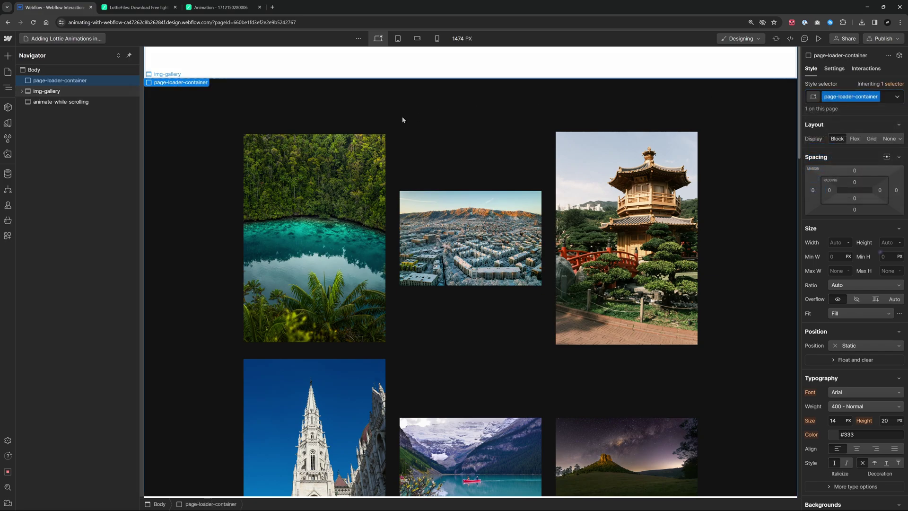
# Size page-loader-container to 100% width and 100vh height, and give it a fixed top-left position with z-index 9999.
pyautogui.write('100')
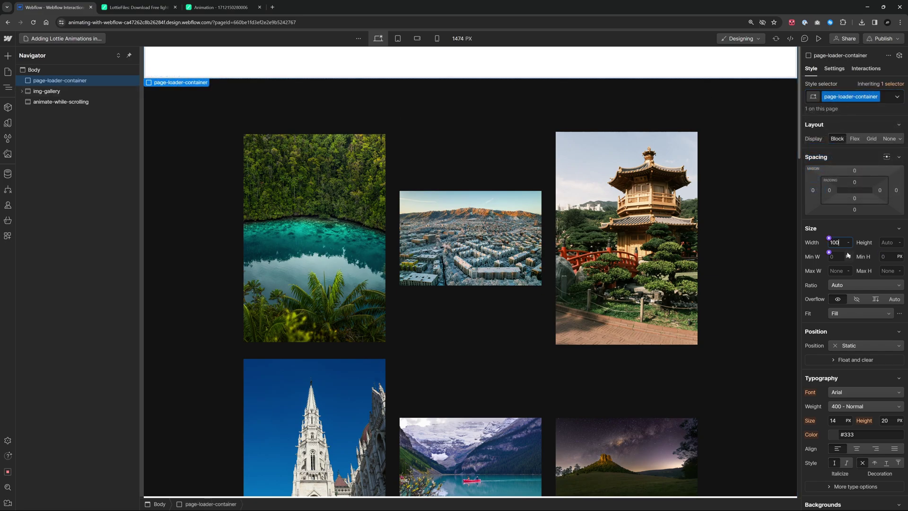
pyautogui.write('%100vh')
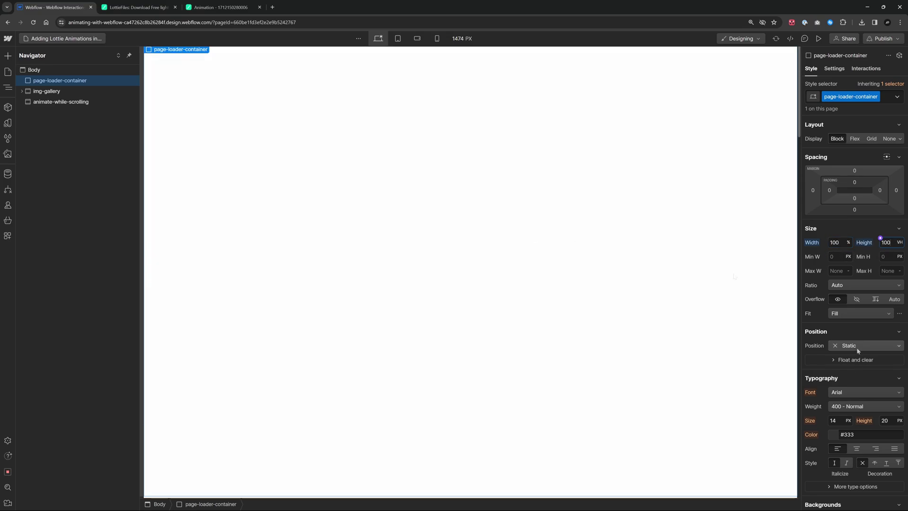
pyautogui.click(859, 350)
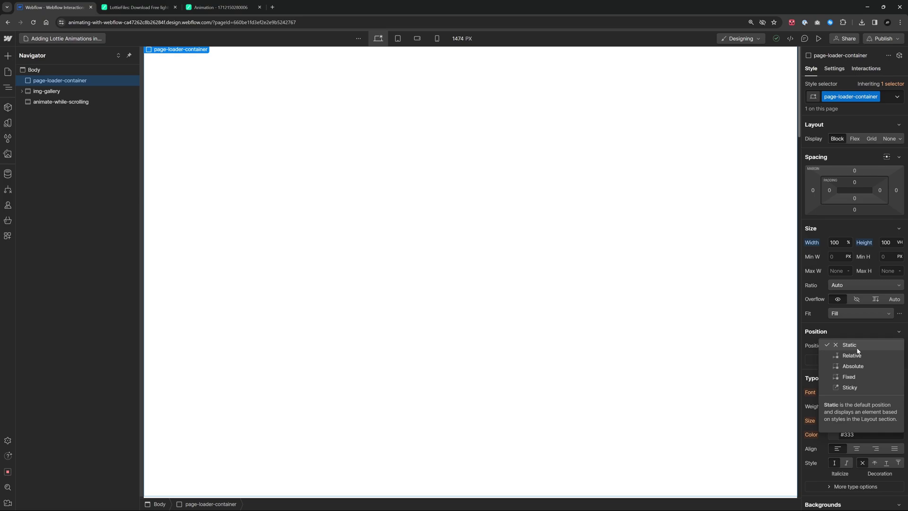
pyautogui.click(849, 377)
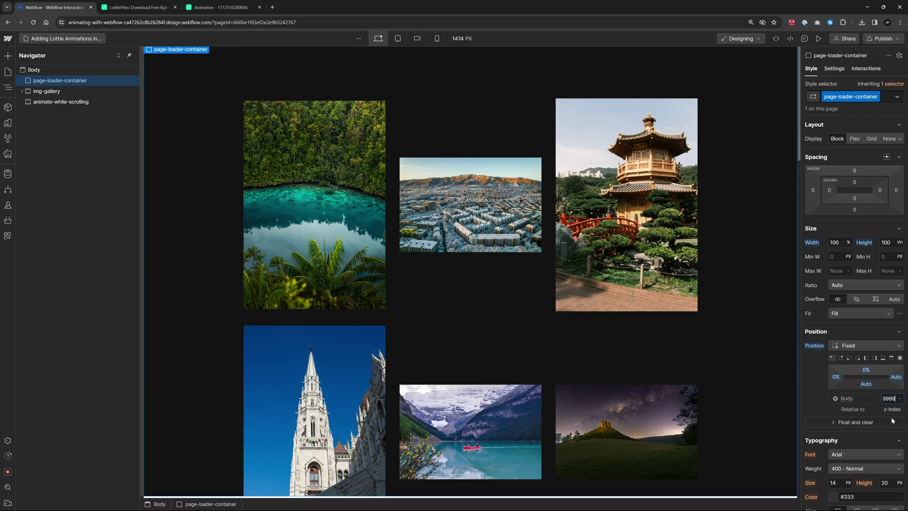
pyautogui.scroll(-10, 691, 262)
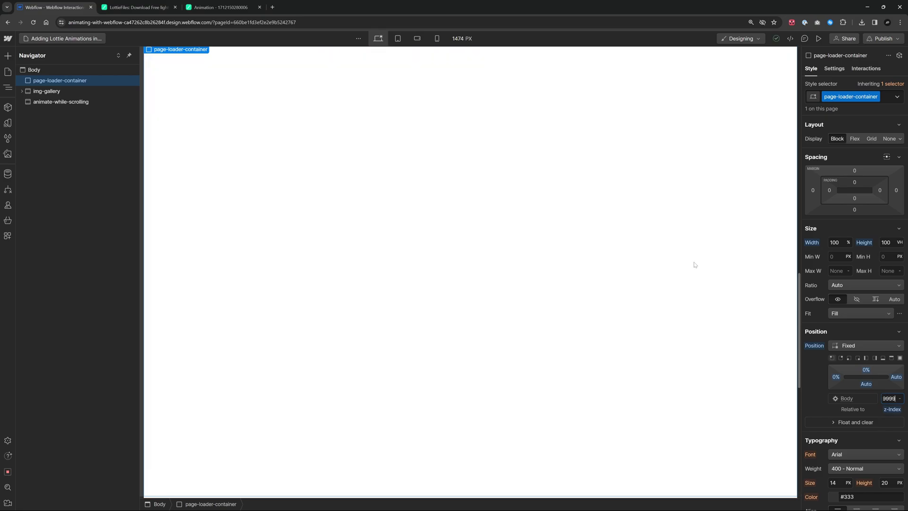
pyautogui.scroll(10, 693, 265)
# Set the background color of page-loader-container to white (#ffffff).
pyautogui.scroll(-5, 848, 370)
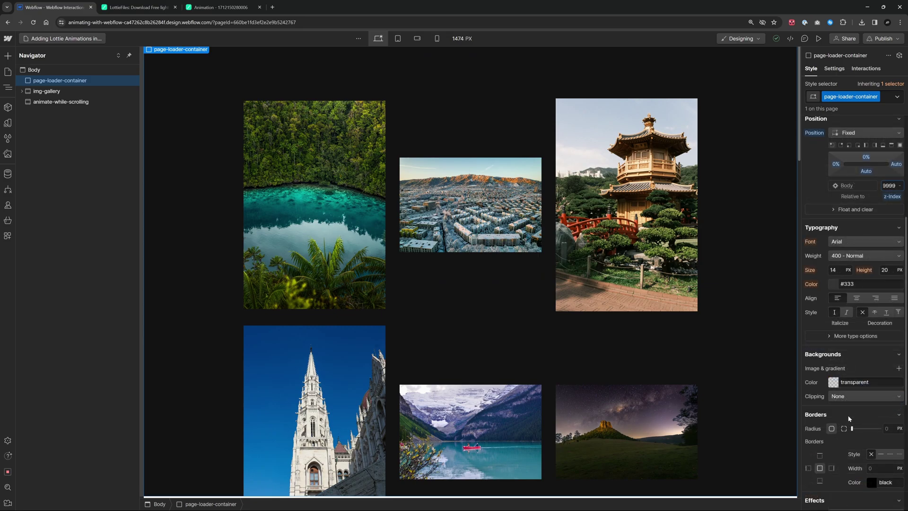
pyautogui.click(833, 383)
pyautogui.moveTo(823, 426); pyautogui.dragTo(783, 370)
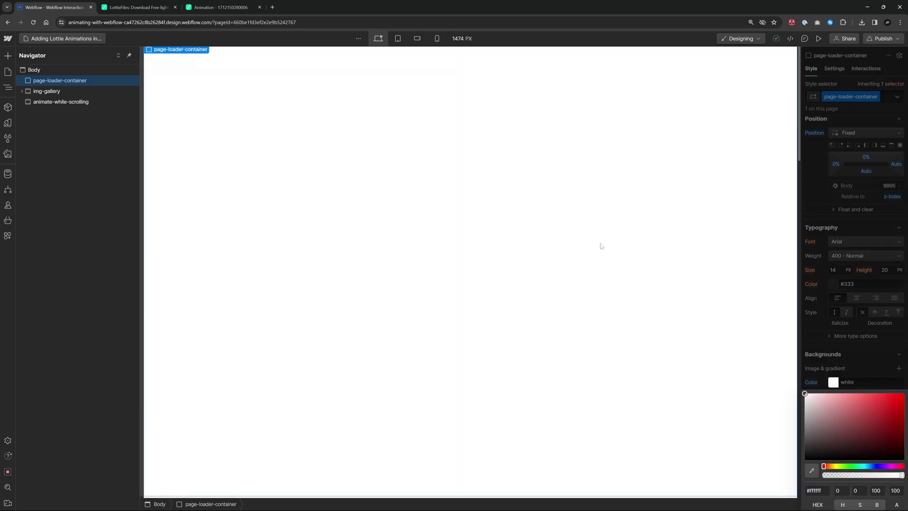
pyautogui.click(817, 172)
# Set page-loader-container's display to Flex and center its content both horizontally and vertically.
pyautogui.scroll(4, 837, 180)
pyautogui.click(855, 139)
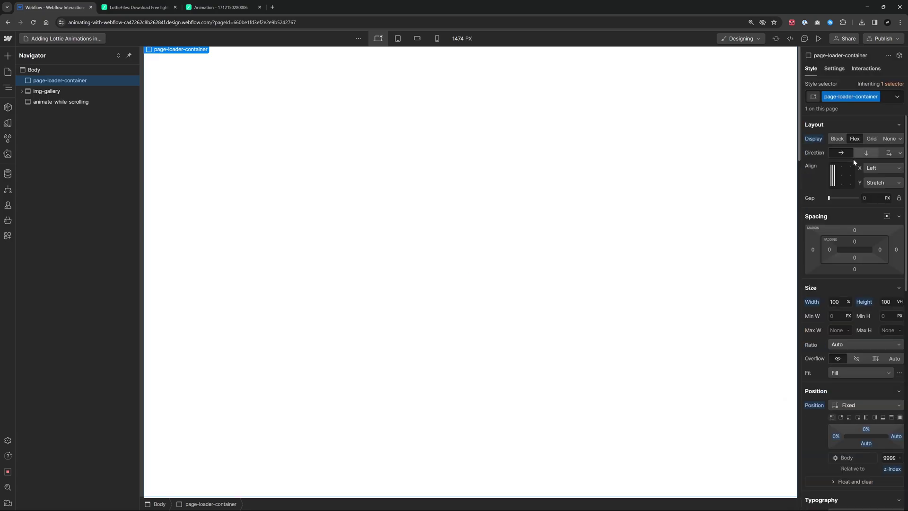
pyautogui.click(842, 177)
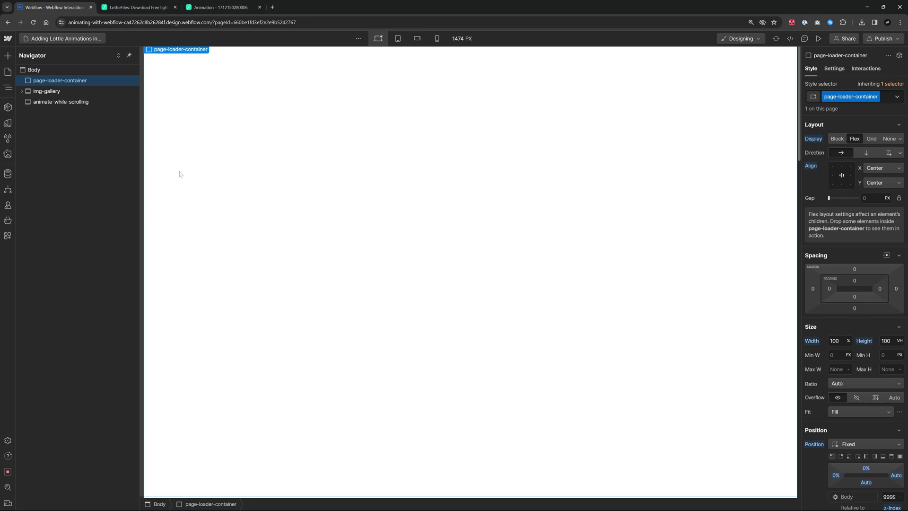
# Place the multicolored loader Lottie JSON from the assets inside page-loader-container.
pyautogui.click(8, 156)
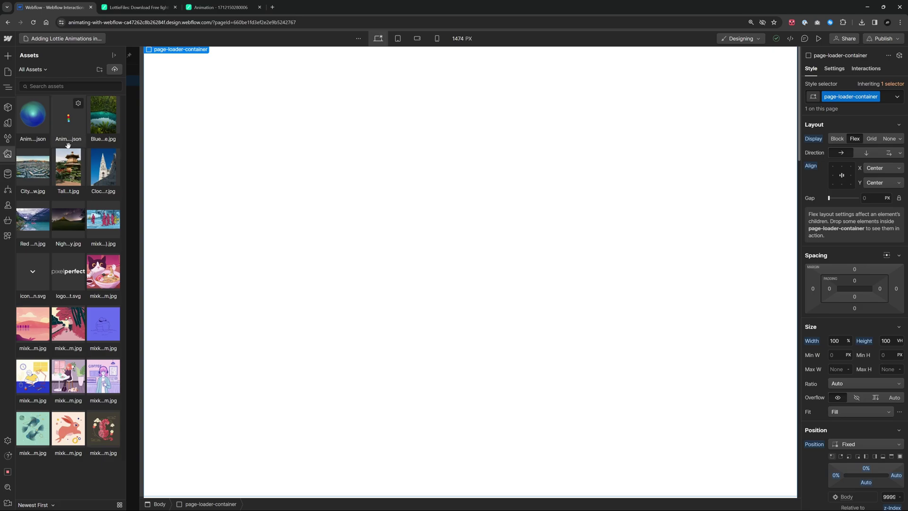
pyautogui.moveTo(67, 121)
pyautogui.moveTo(67, 121); pyautogui.dragTo(426, 189)
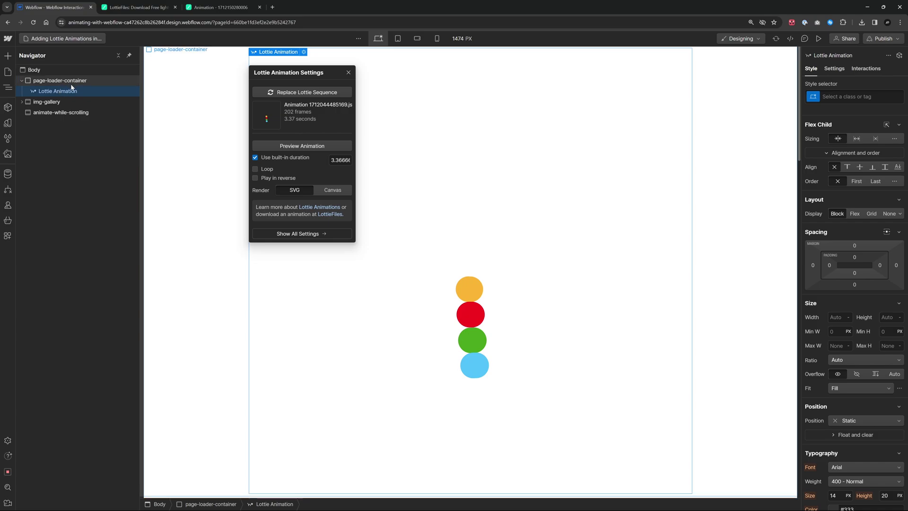
# Enable Loop for the Lottie animation, previewing its playback, and close its settings.
pyautogui.click(302, 146)
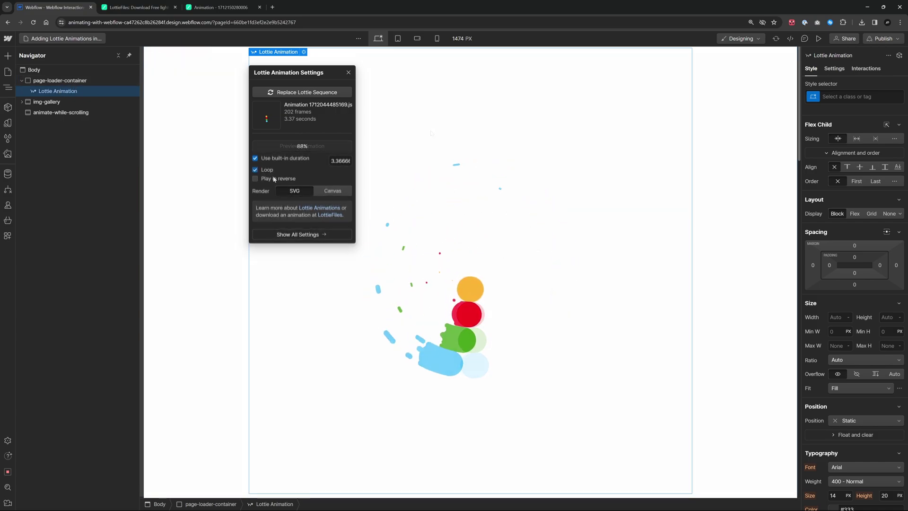
pyautogui.click(267, 170)
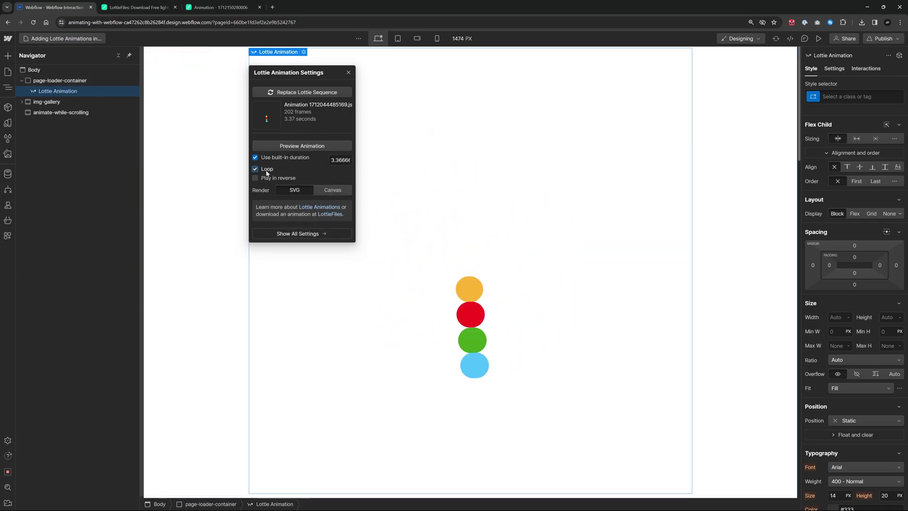
pyautogui.click(299, 146)
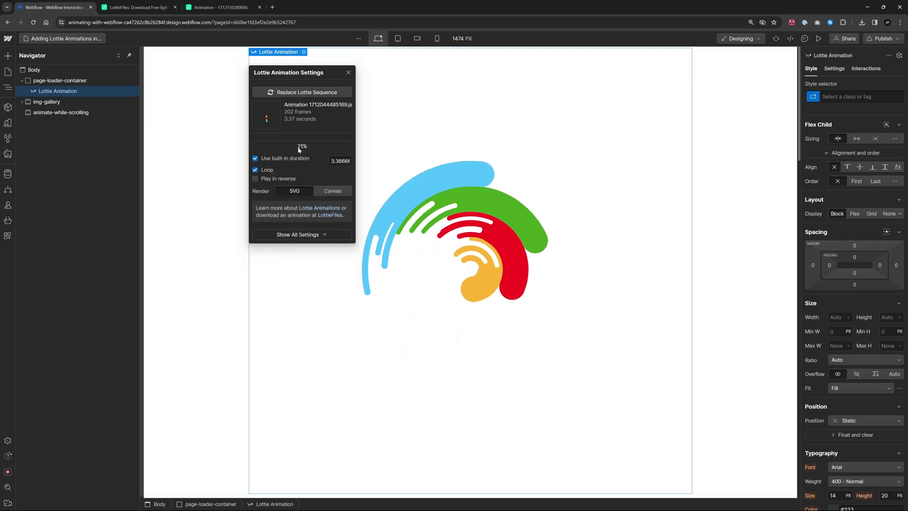
pyautogui.click(590, 303)
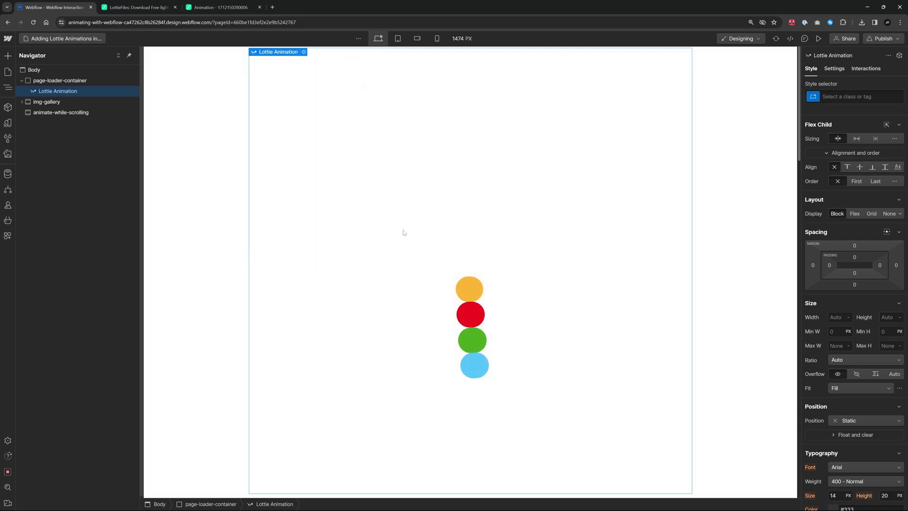
# Set the width of the Lottie animation in the loader to 32%.
pyautogui.scroll(-6, 875, 252)
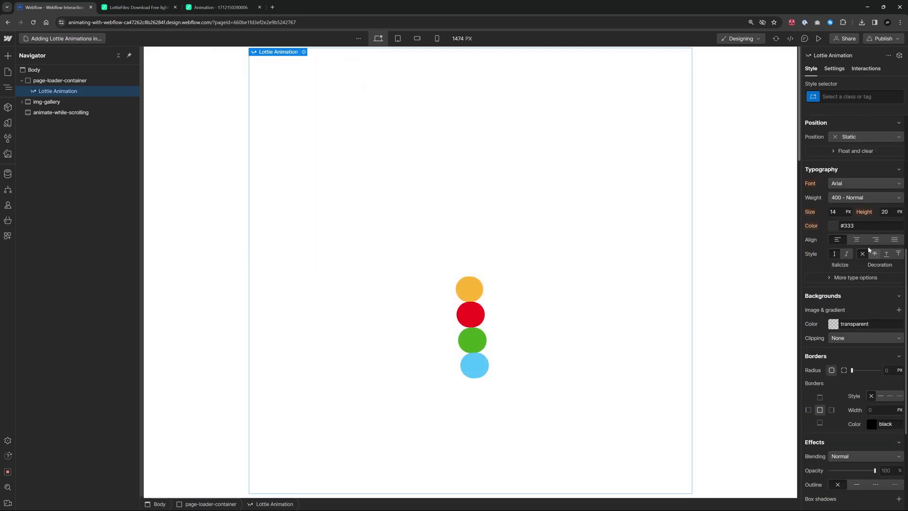
pyautogui.scroll(3, 863, 274)
pyautogui.click(832, 175)
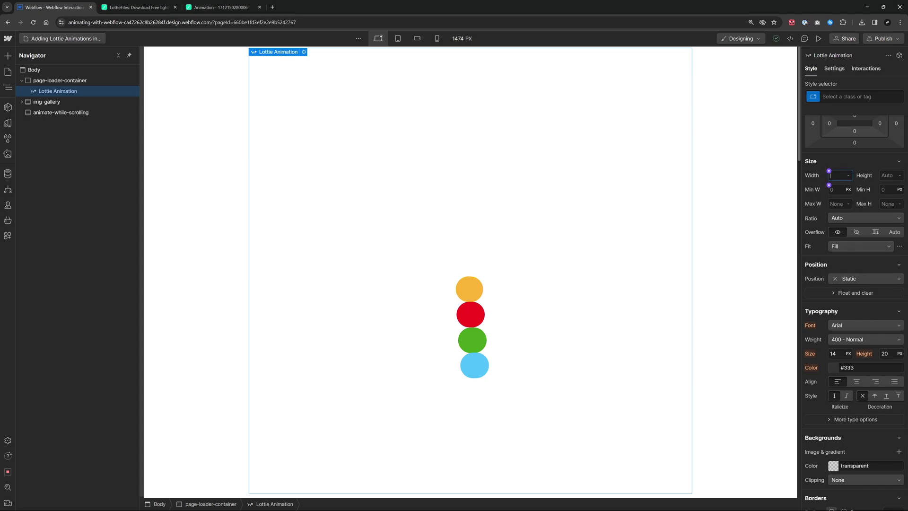
pyautogui.write('32%')
pyautogui.press('Return')
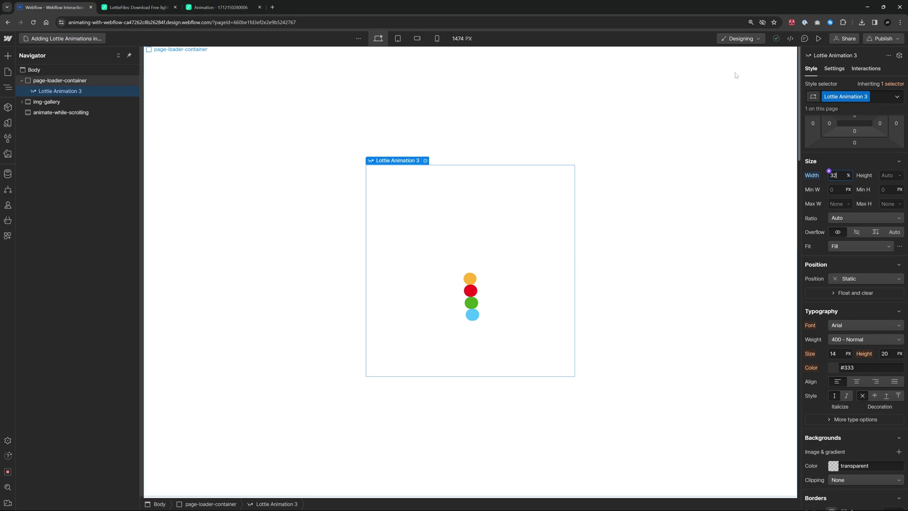
# Preview the page with the loader covering it, scroll through it, and exit the preview.
pyautogui.click(819, 38)
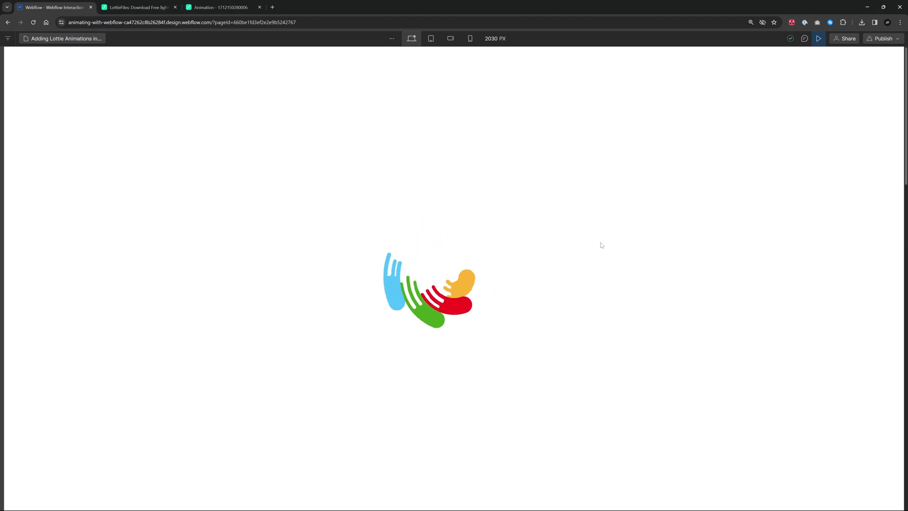
pyautogui.scroll(-10, 598, 246)
pyautogui.scroll(8, 504, 303)
pyautogui.scroll(10, 505, 304)
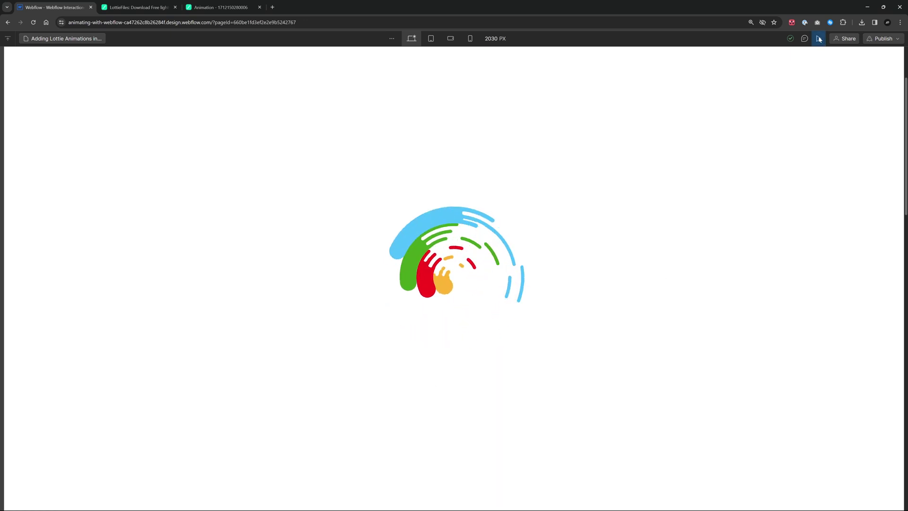
pyautogui.hotkey('ctrl', 'shift', 'p')
# Hide page-loader-container by setting its display to None, and check the gallery beneath it.
pyautogui.click(546, 187)
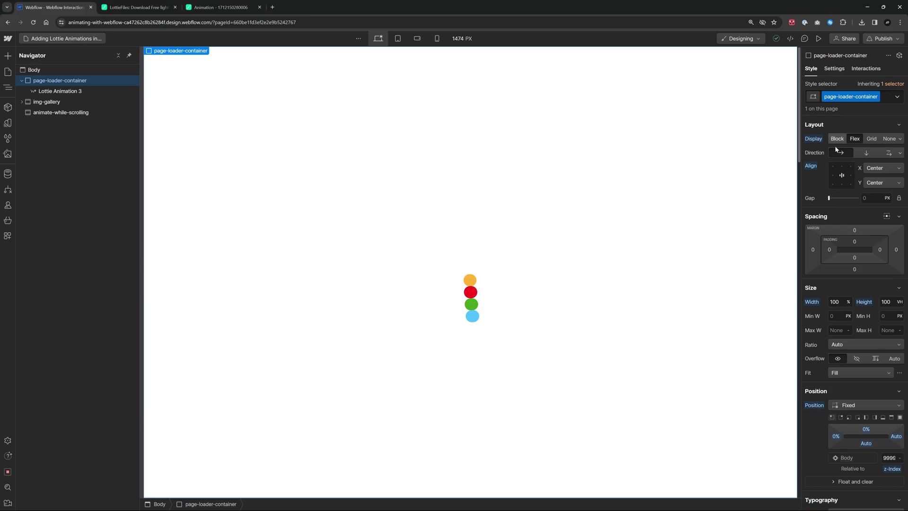
pyautogui.click(890, 138)
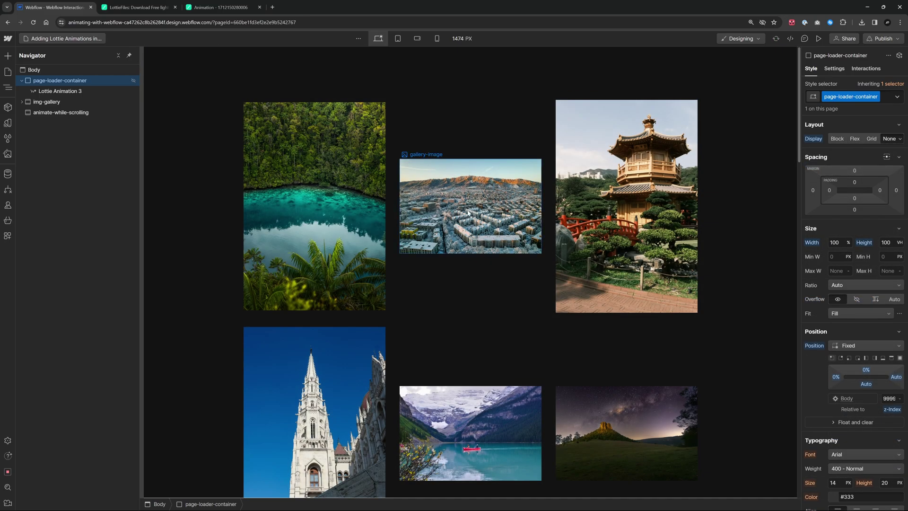
pyautogui.scroll(-15, 403, 324)
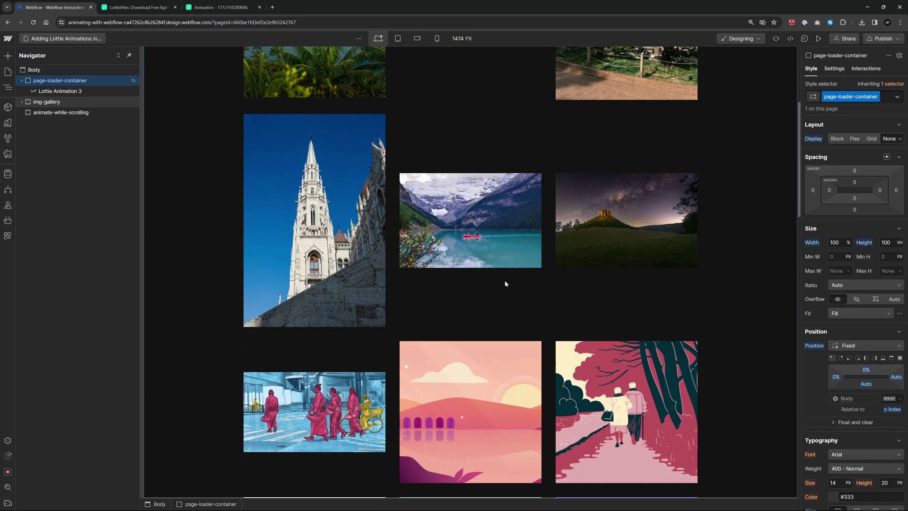
pyautogui.scroll(15, 418, 255)
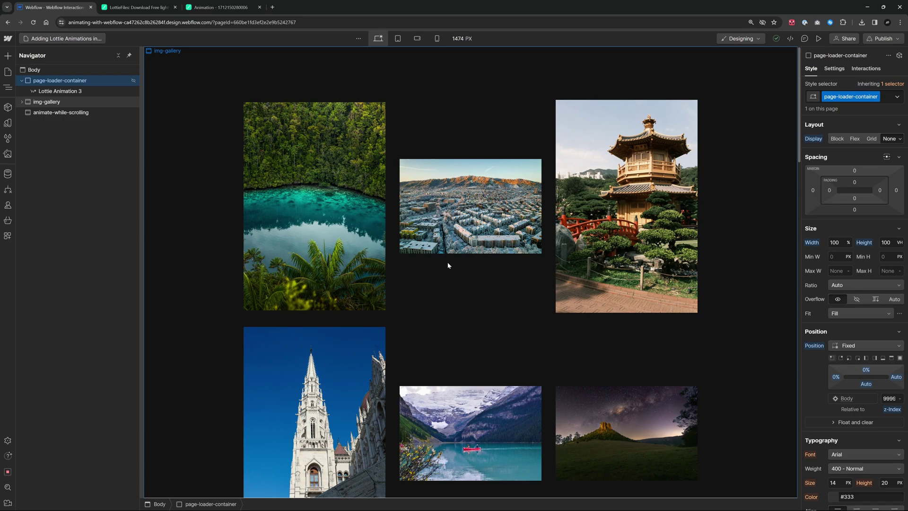
# Add a Page load trigger to the page with the Body selected.
pyautogui.click(93, 70)
pyautogui.click(873, 69)
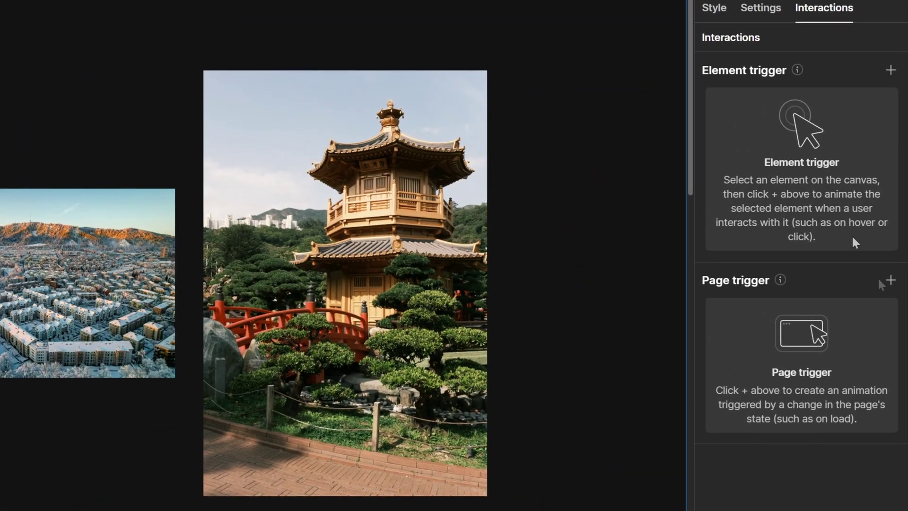
pyautogui.click(899, 204)
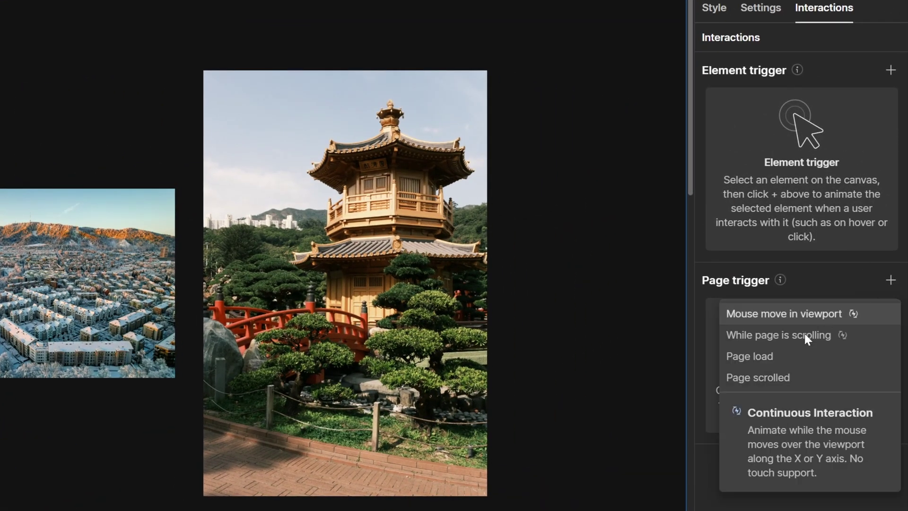
pyautogui.click(763, 355)
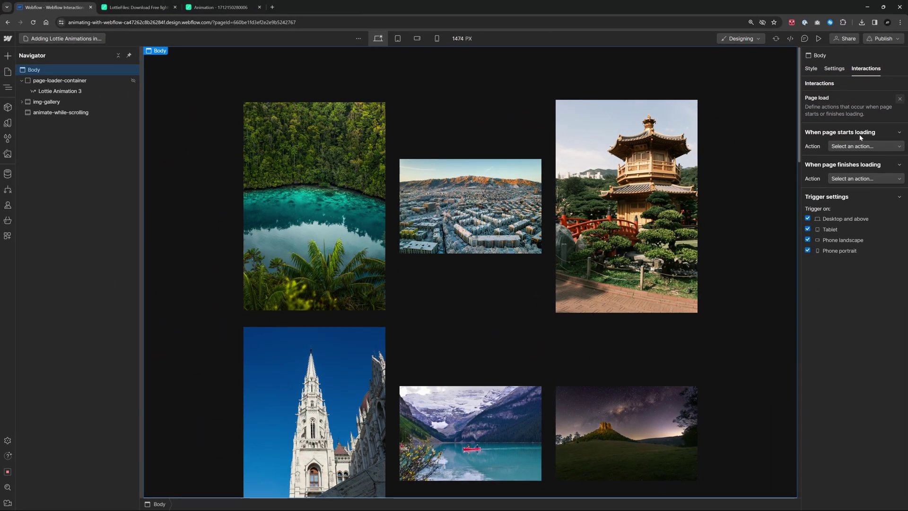
# Make the page start an animation when it starts loading, using a new timed animation named "Show page loader".
pyautogui.click(862, 146)
pyautogui.click(850, 164)
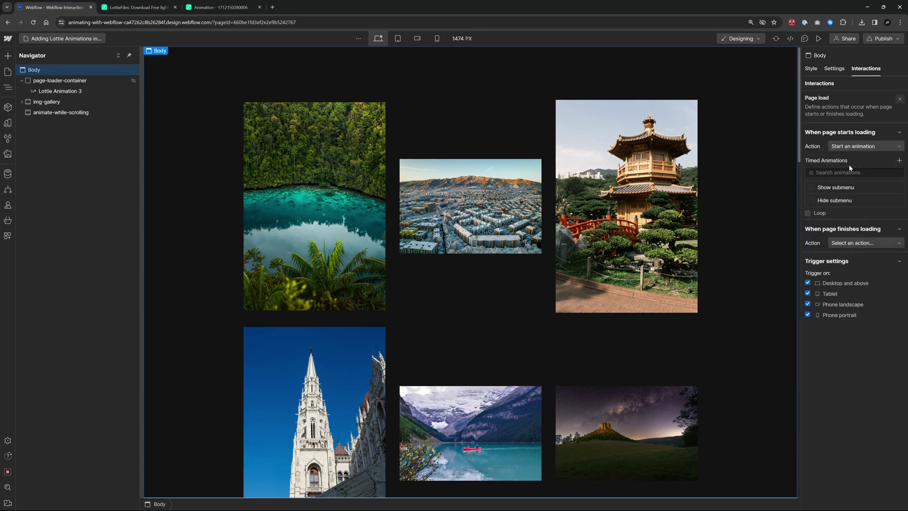
pyautogui.click(901, 161)
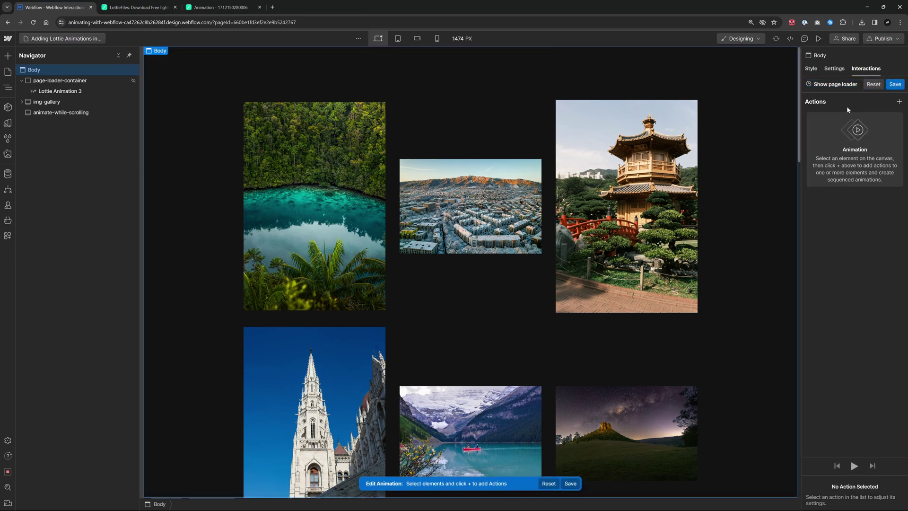
# Add a Hide/Show action that sets page-loader-container's display to Flex, and save the Show page loader animation.
pyautogui.click(85, 82)
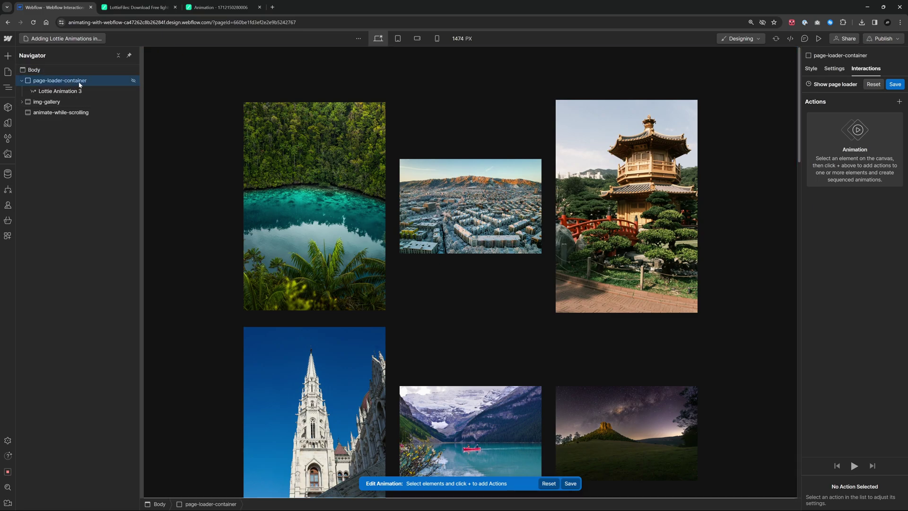
pyautogui.click(900, 101)
pyautogui.click(835, 268)
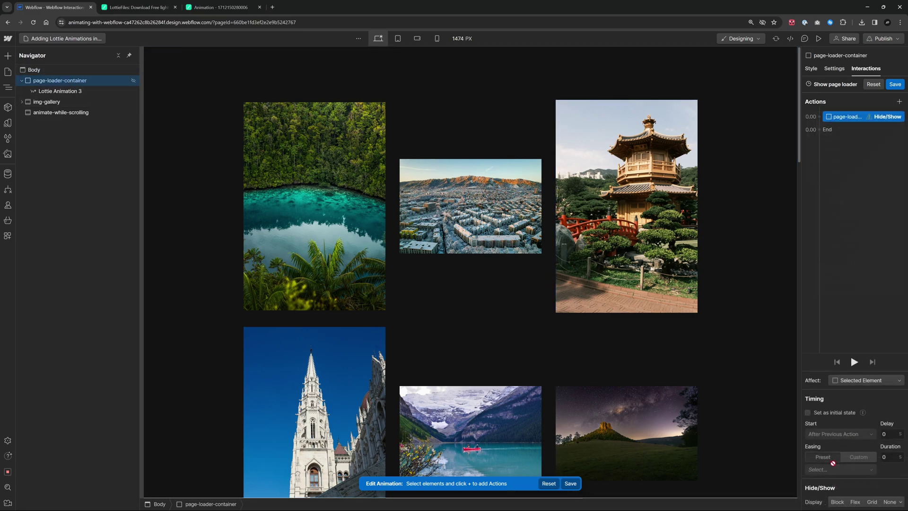
pyautogui.click(856, 502)
pyautogui.click(895, 84)
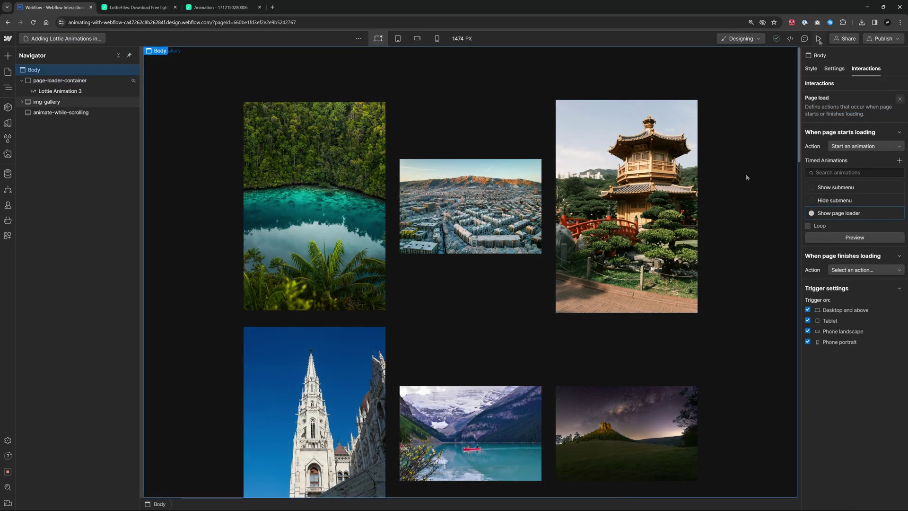
# Preview the loader on page load, exit the preview, and reopen the Page load trigger's settings.
pyautogui.click(819, 39)
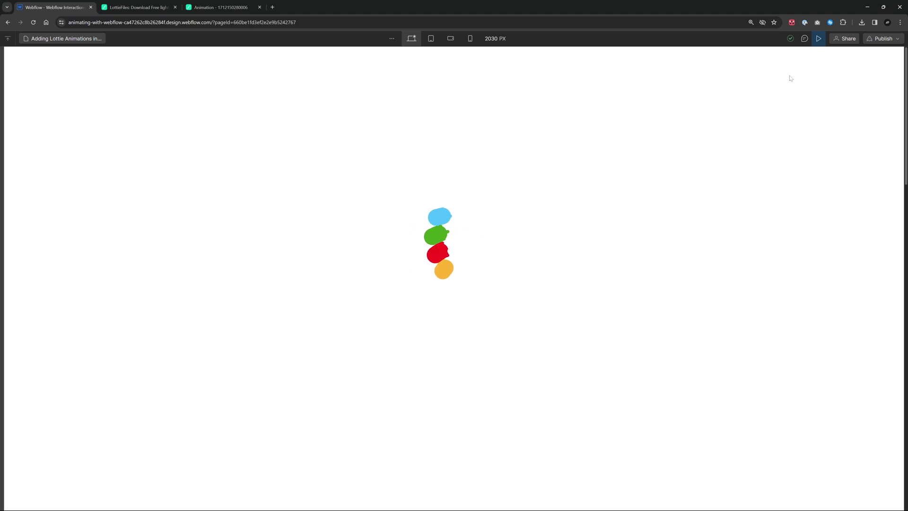
pyautogui.click(820, 38)
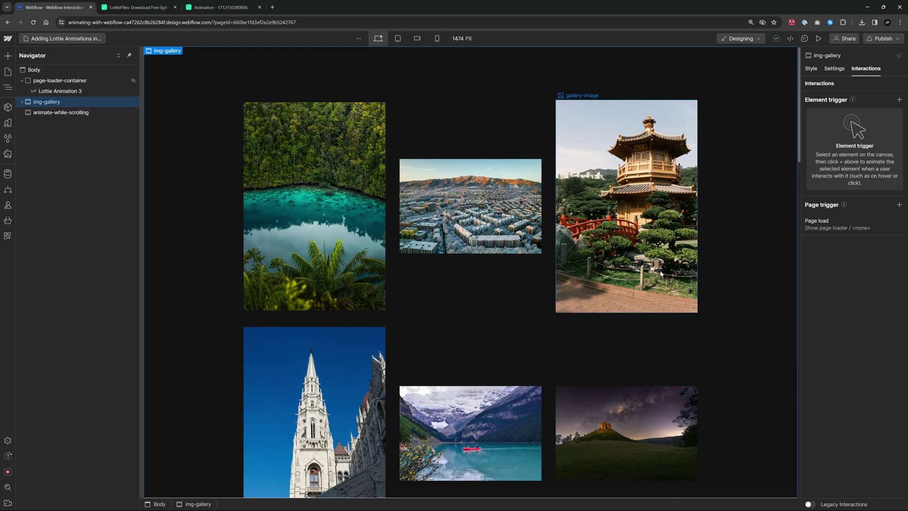
pyautogui.click(847, 224)
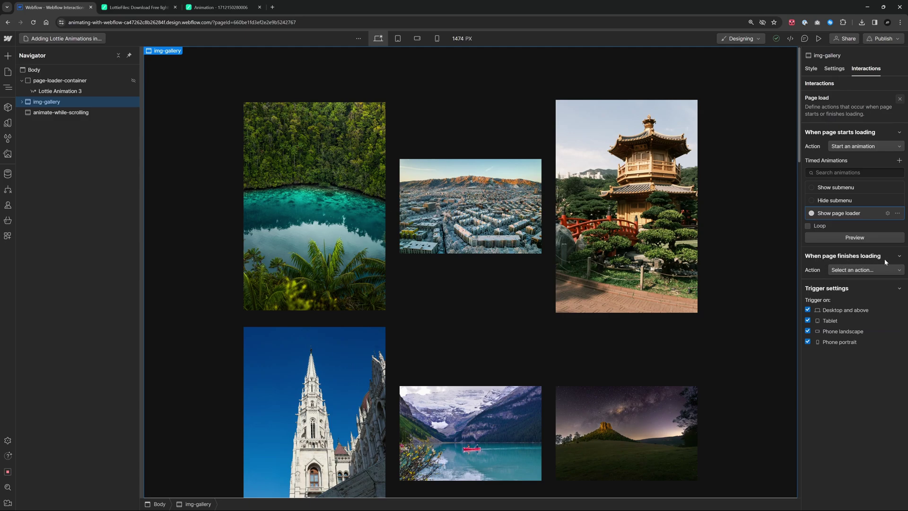
# Add a second Hide/Show action to Show page loader that sets page-loader-container's display to None after a 5 s delay, save, and preview it.
pyautogui.click(845, 215)
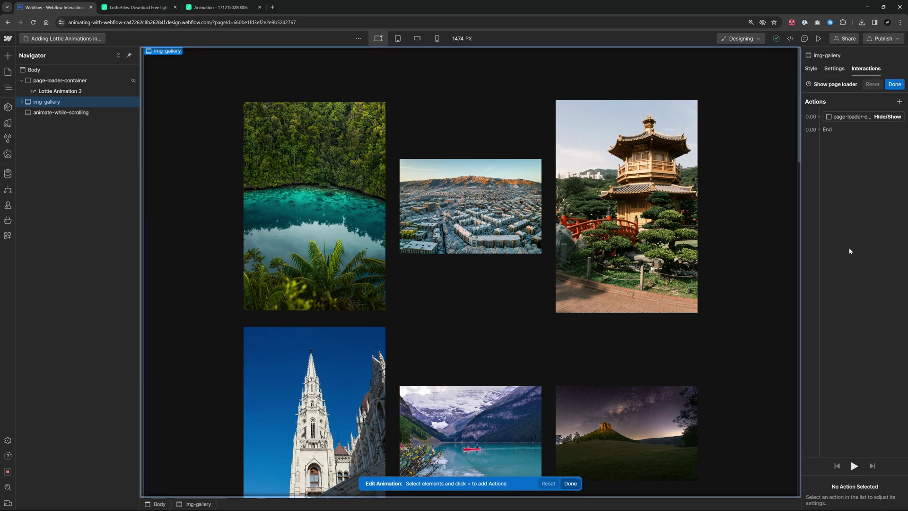
pyautogui.click(861, 117)
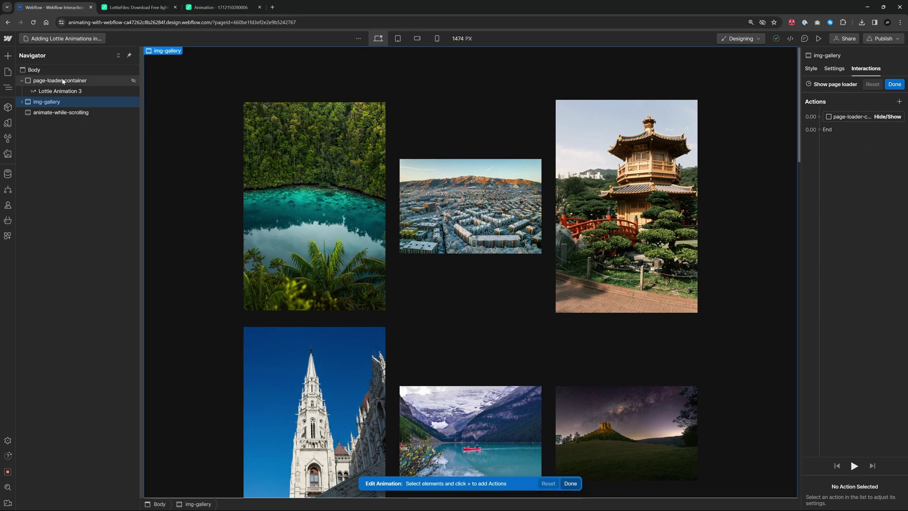
pyautogui.click(899, 102)
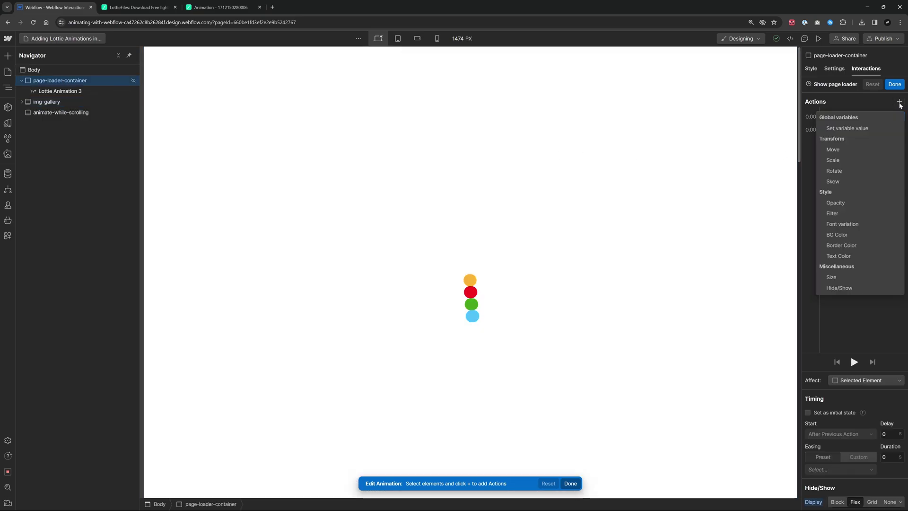
pyautogui.click(858, 289)
pyautogui.click(891, 503)
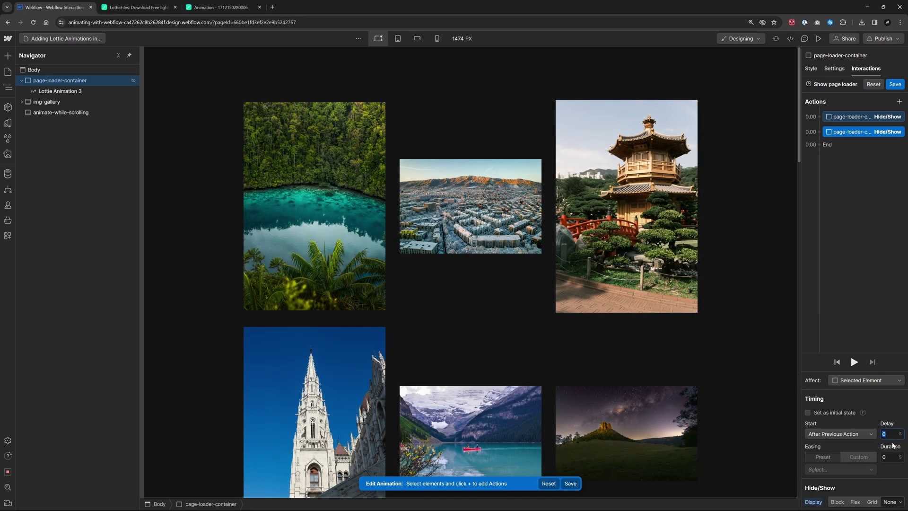
pyautogui.click(896, 84)
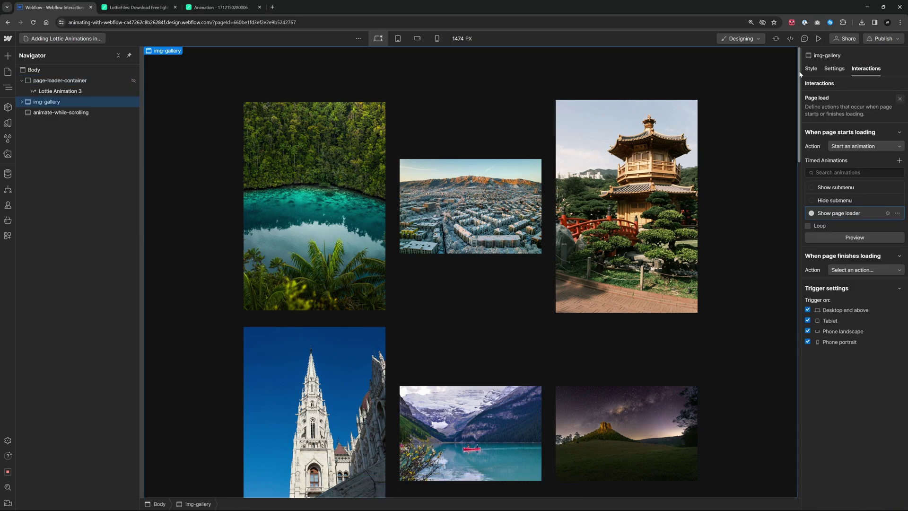
pyautogui.click(820, 41)
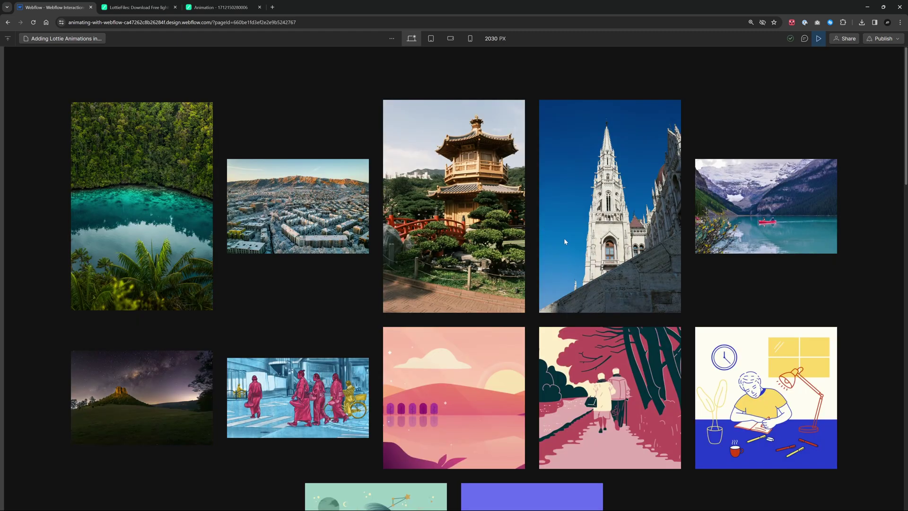
pyautogui.click(819, 39)
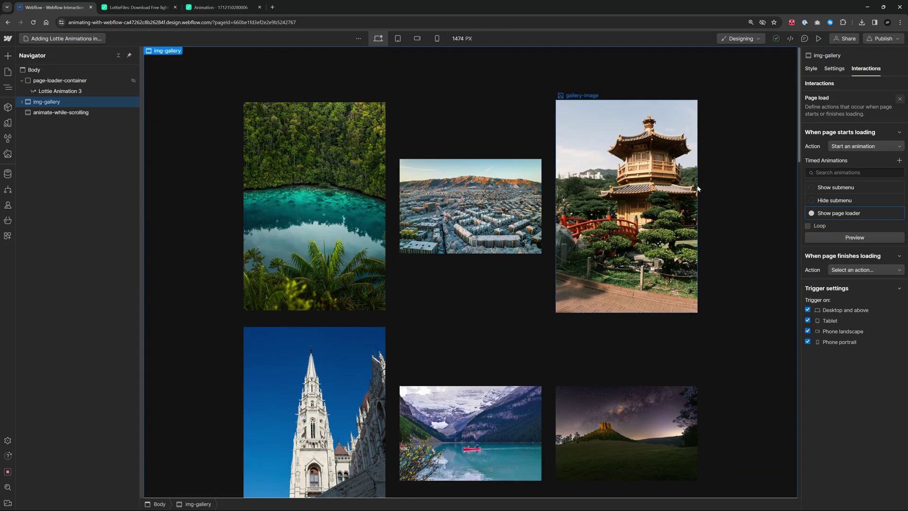
# Add two Opacity actions for page-loader-container to Show page loader, one at the start running together with the Flex Hide/Show action.
pyautogui.click(898, 213)
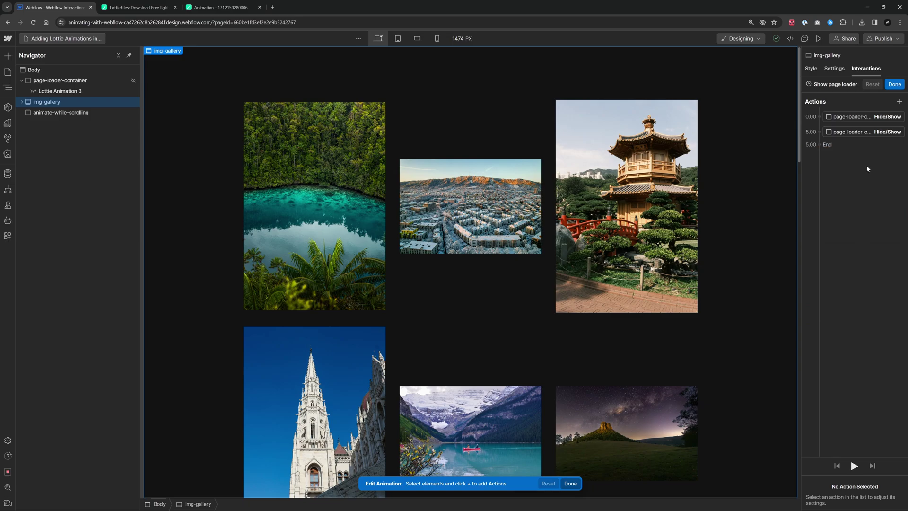
pyautogui.click(861, 133)
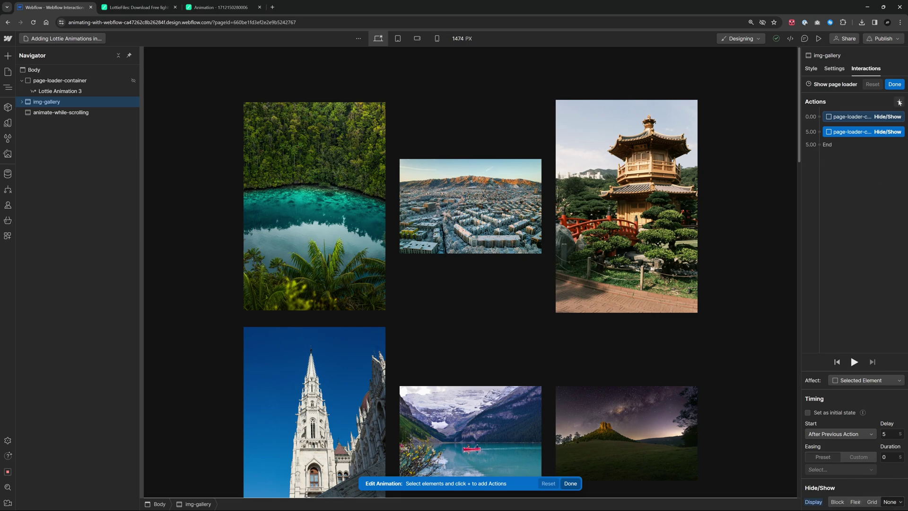
pyautogui.click(900, 101)
pyautogui.click(835, 203)
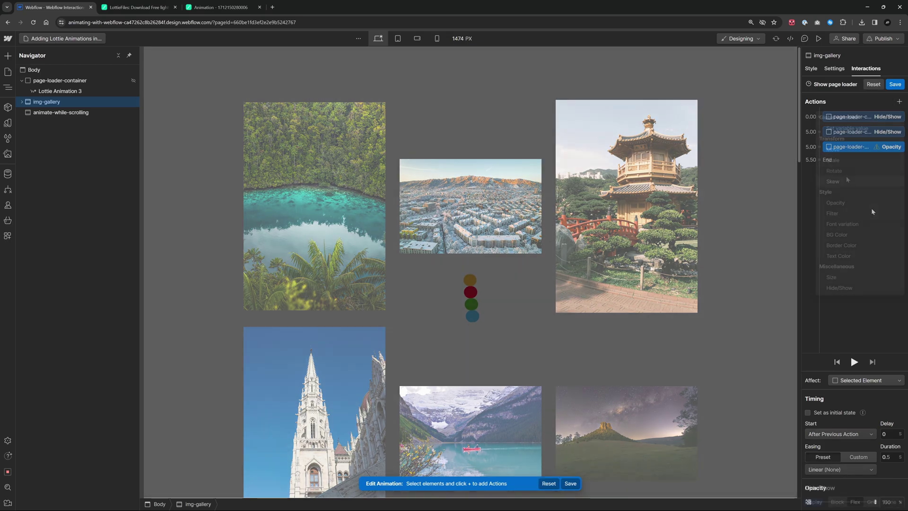
pyautogui.click(900, 102)
pyautogui.click(836, 203)
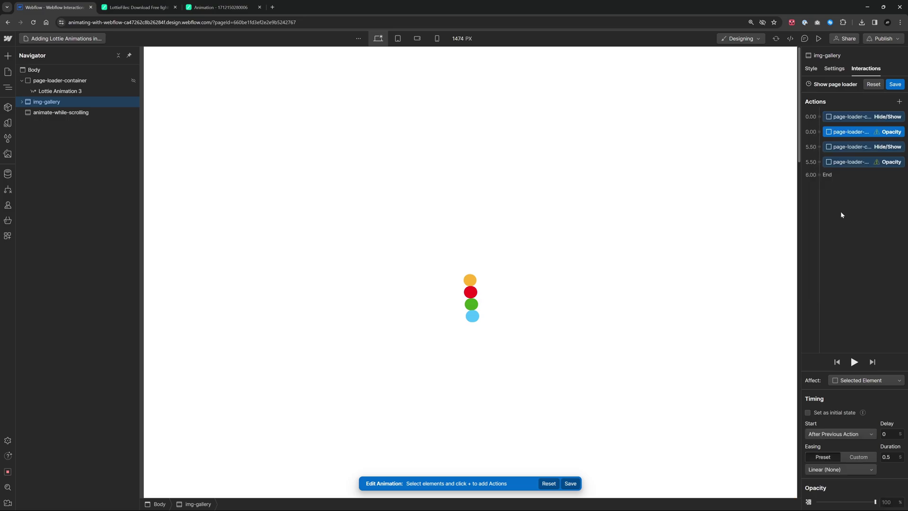
pyautogui.click(882, 502)
pyautogui.moveTo(848, 119); pyautogui.dragTo(849, 138)
# Set the closing Opacity action to 0% with a 5 s delay and 0.3 s duration, and place it before the final Hide/Show action.
pyautogui.click(851, 157)
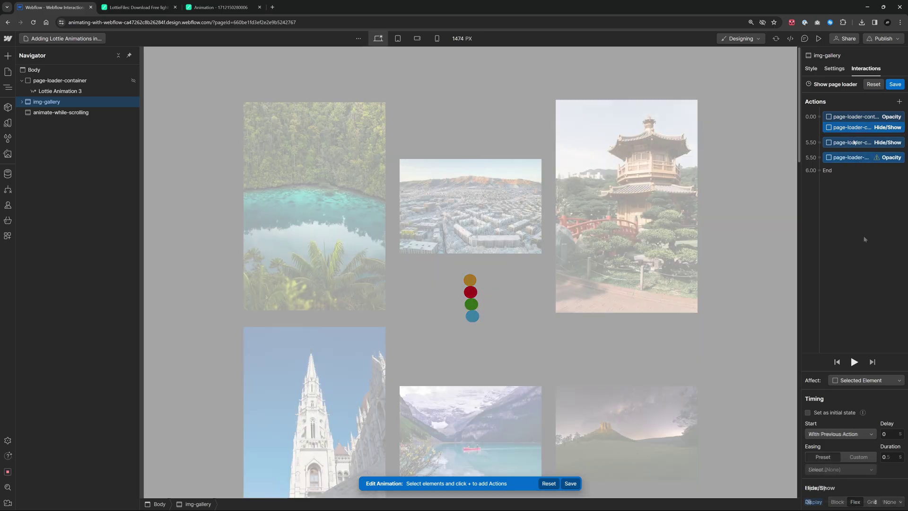
pyautogui.moveTo(853, 502); pyautogui.dragTo(825, 501)
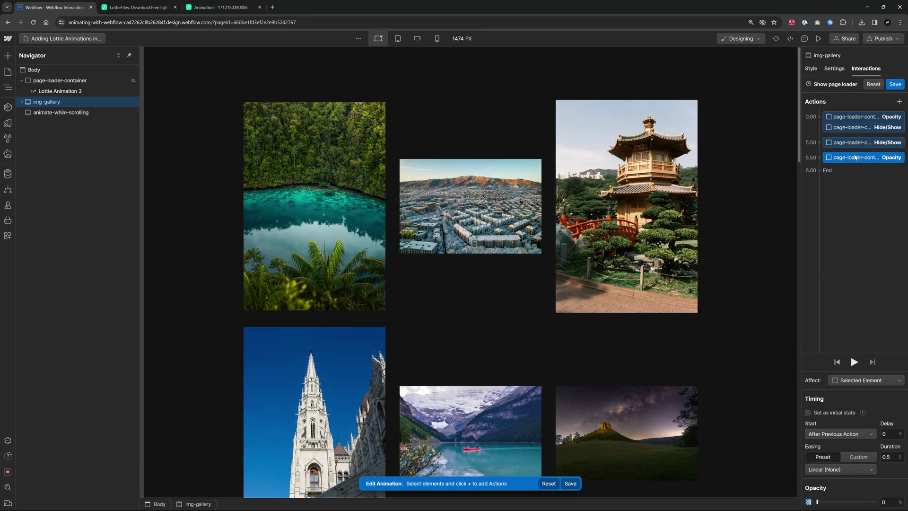
pyautogui.click(887, 433)
pyautogui.write('5')
pyautogui.press('Tab')
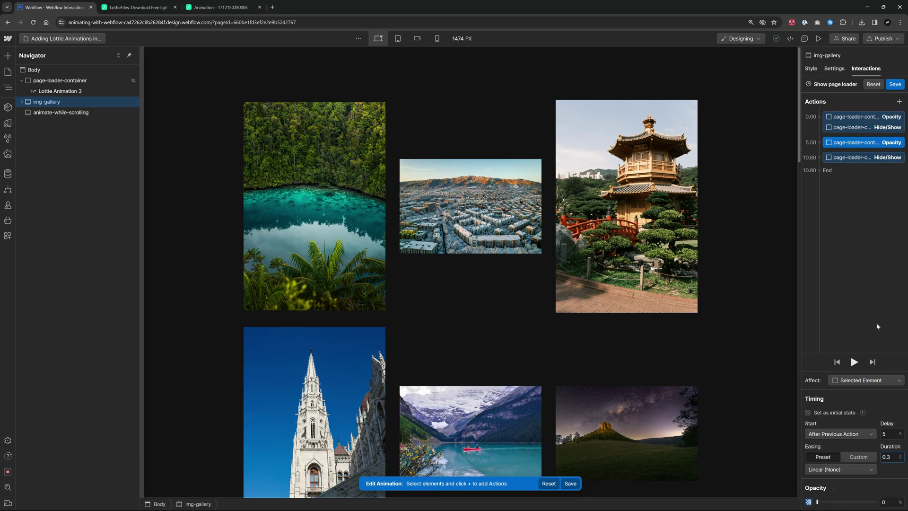
# Set the final Hide/Show action's delay to 1 s, save the animation, and preview the loader on the page.
pyautogui.click(852, 157)
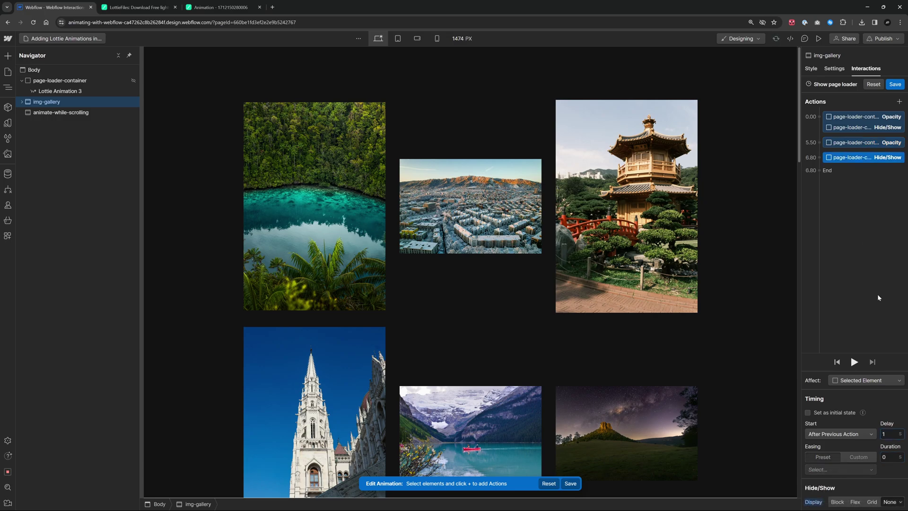
pyautogui.click(896, 84)
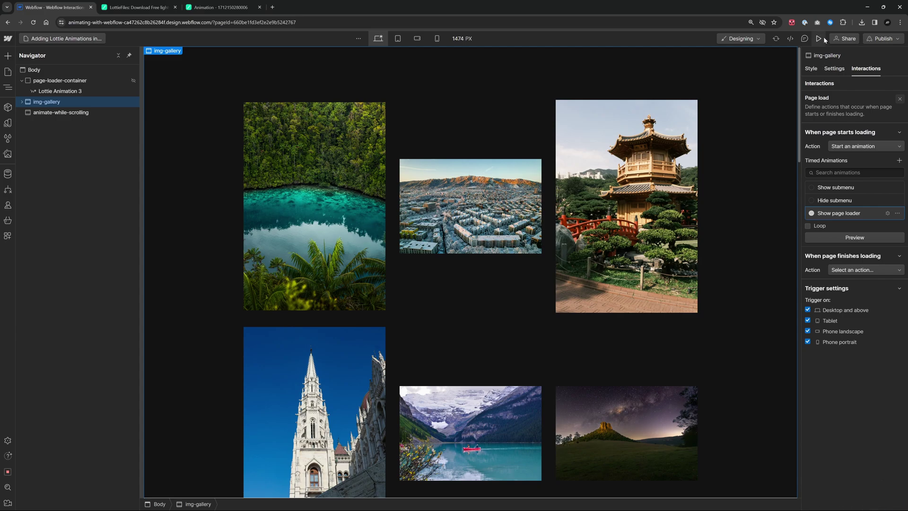
pyautogui.click(819, 39)
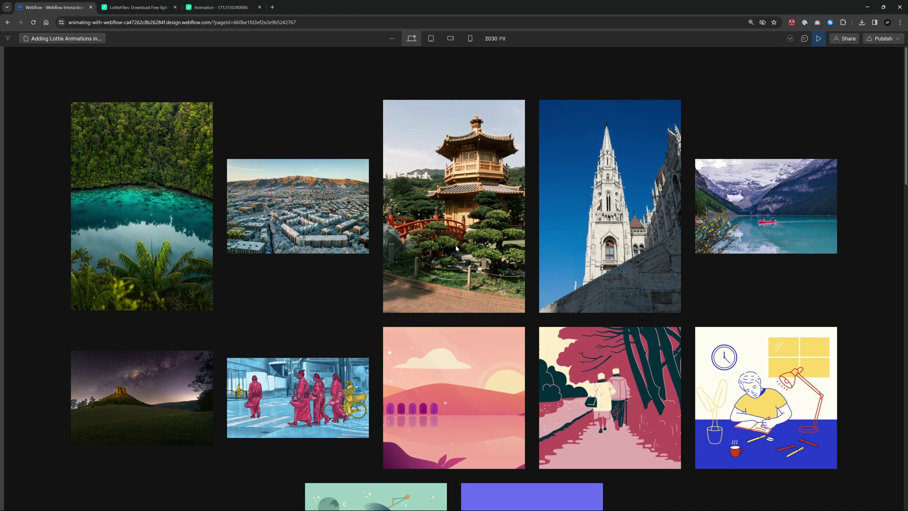
pyautogui.scroll(-7, 450, 243)
pyautogui.scroll(4, 490, 302)
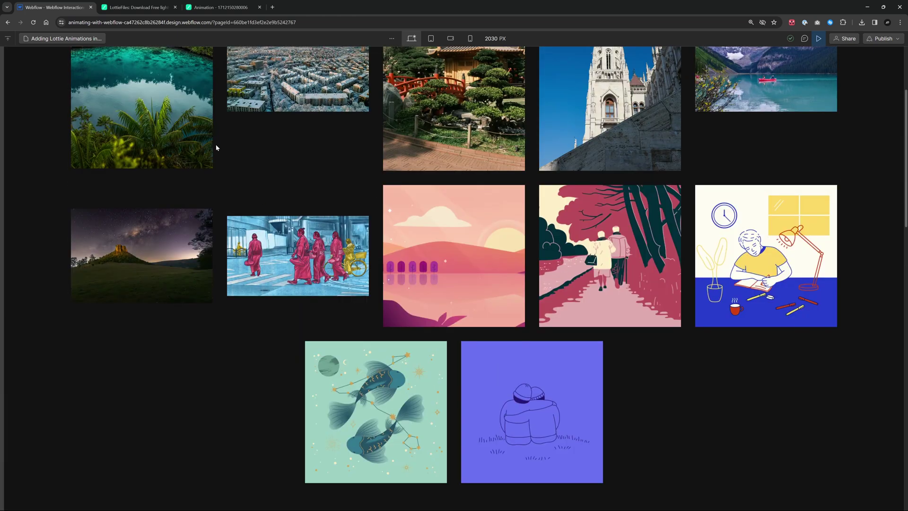
pyautogui.scroll(3, 375, 249)
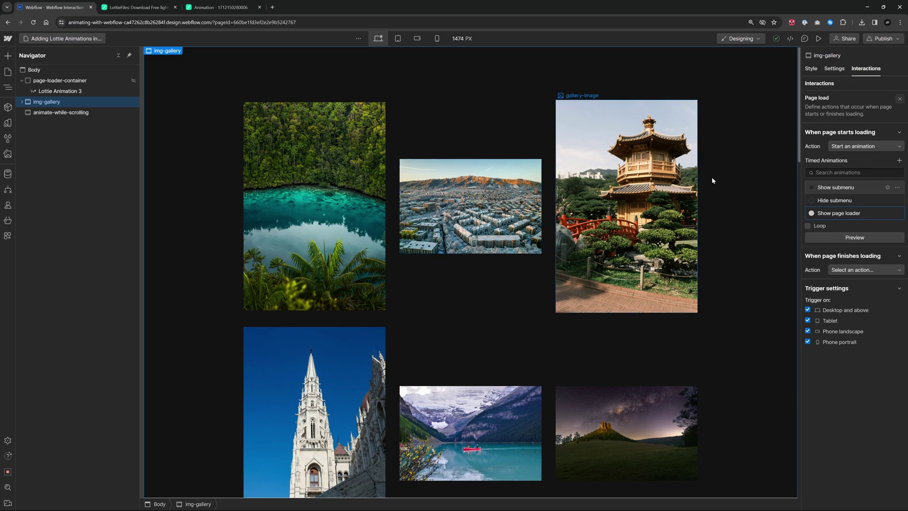
# Review the actions in the Show page loader animation, and preview the page again from the loader down to the empty section.
pyautogui.click(846, 214)
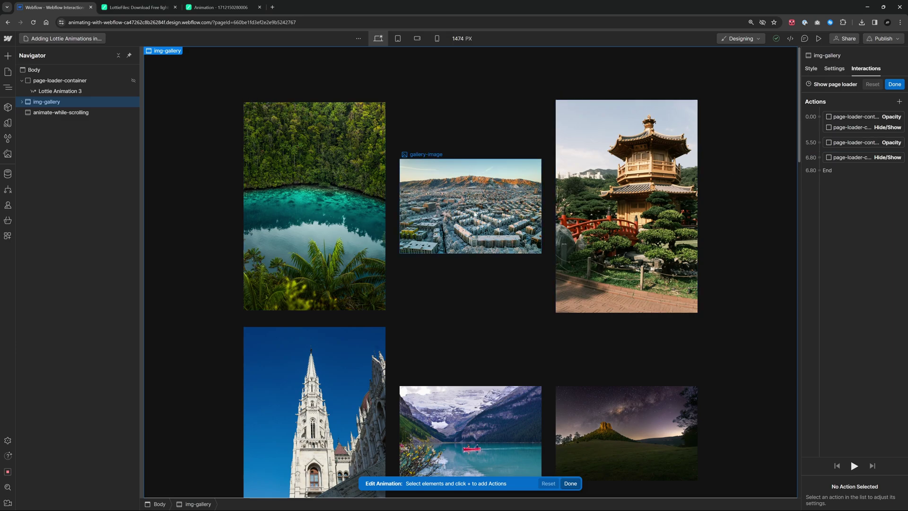
pyautogui.click(895, 84)
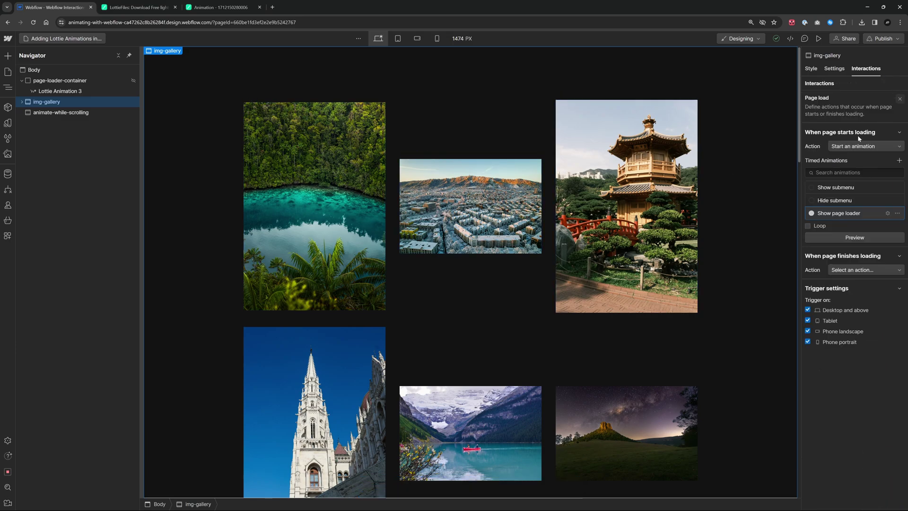
pyautogui.click(817, 41)
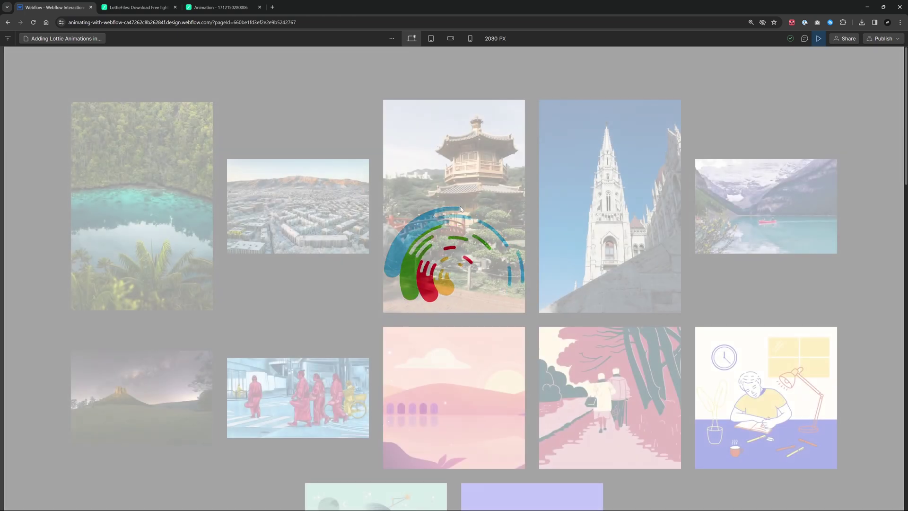
pyautogui.scroll(-8, 519, 214)
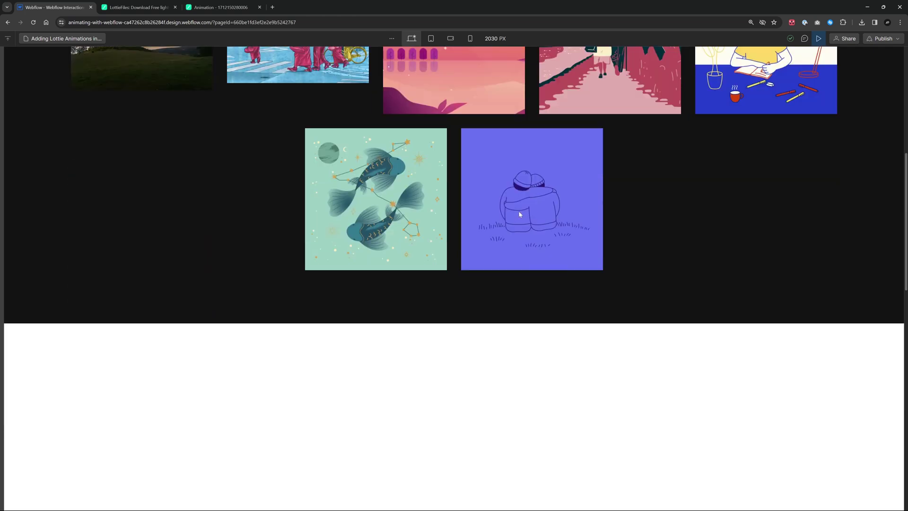
pyautogui.scroll(8, 520, 214)
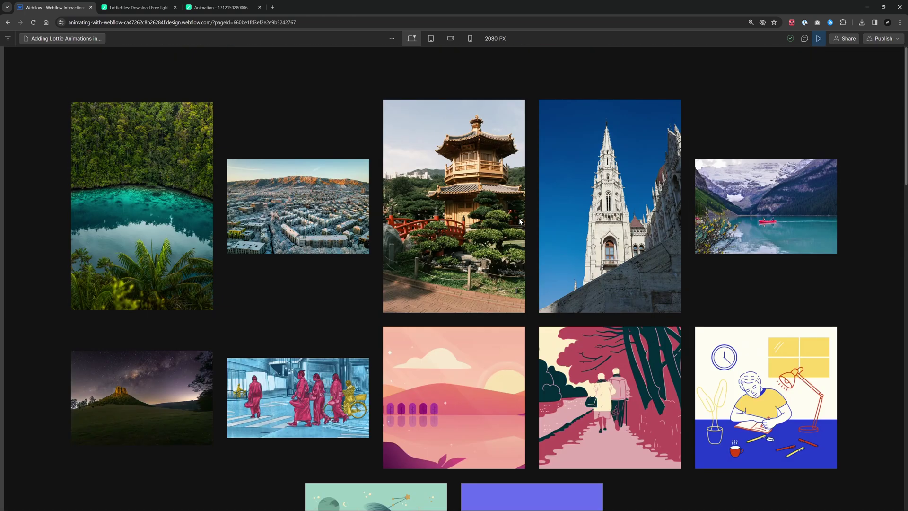
pyautogui.scroll(-10, 554, 268)
pyautogui.scroll(-5, 506, 237)
pyautogui.scroll(2, 533, 142)
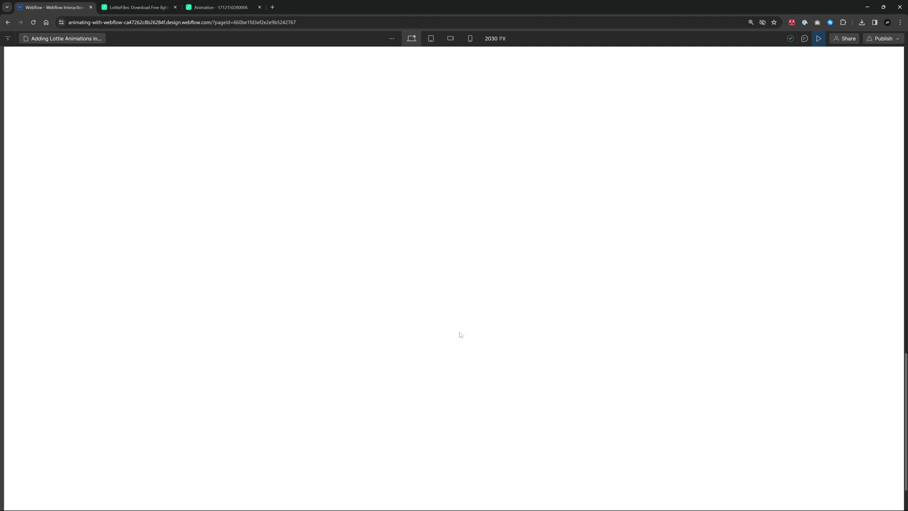
pyautogui.scroll(5, 391, 273)
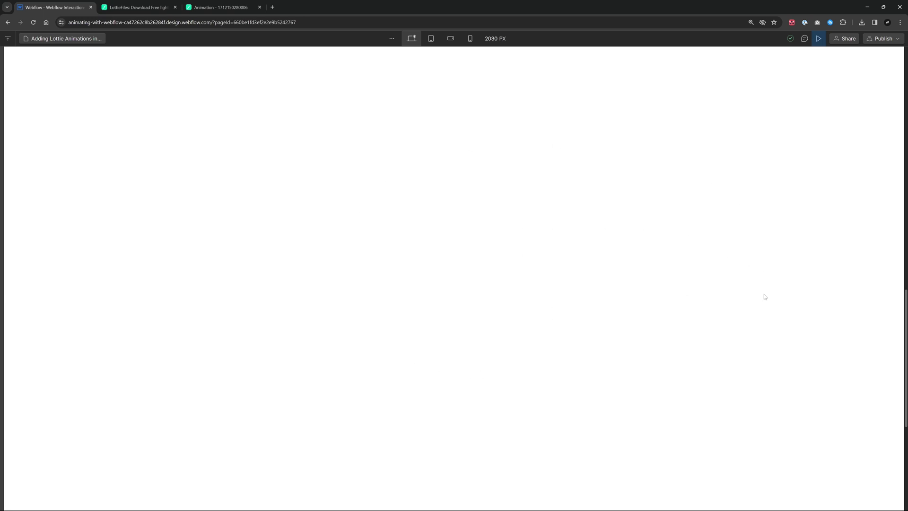
pyautogui.moveTo(906, 331); pyautogui.dragTo(905, 89)
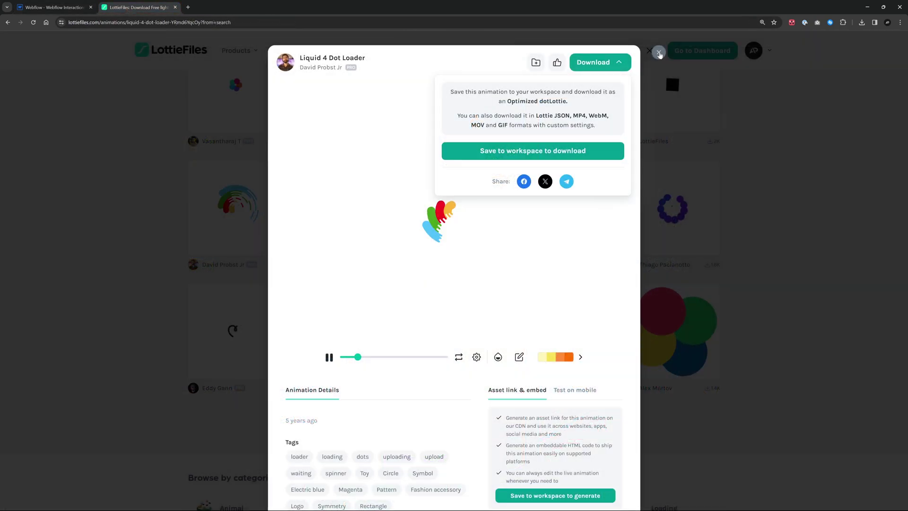
# Close the Liquid 4 Dot Loader details in LottieFiles, search for "gradient" animations, and return to Webflow.
pyautogui.click(128, 58)
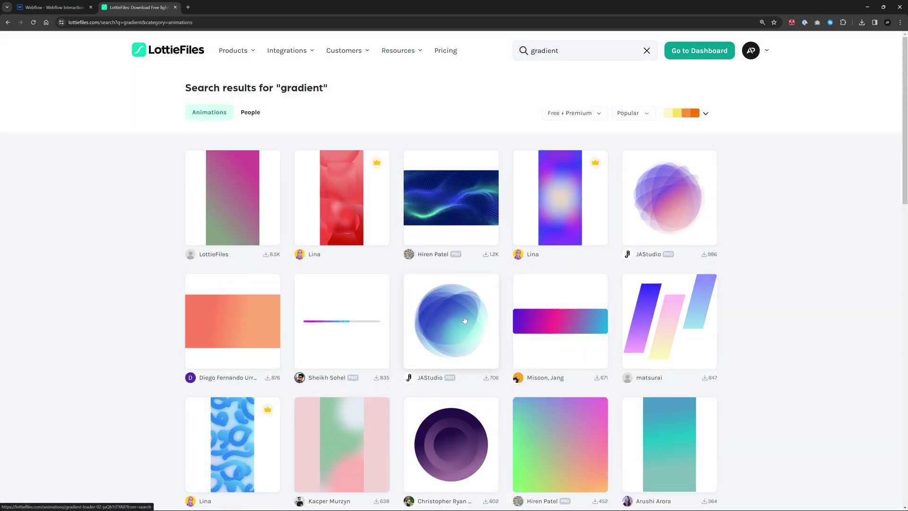
pyautogui.click(55, 8)
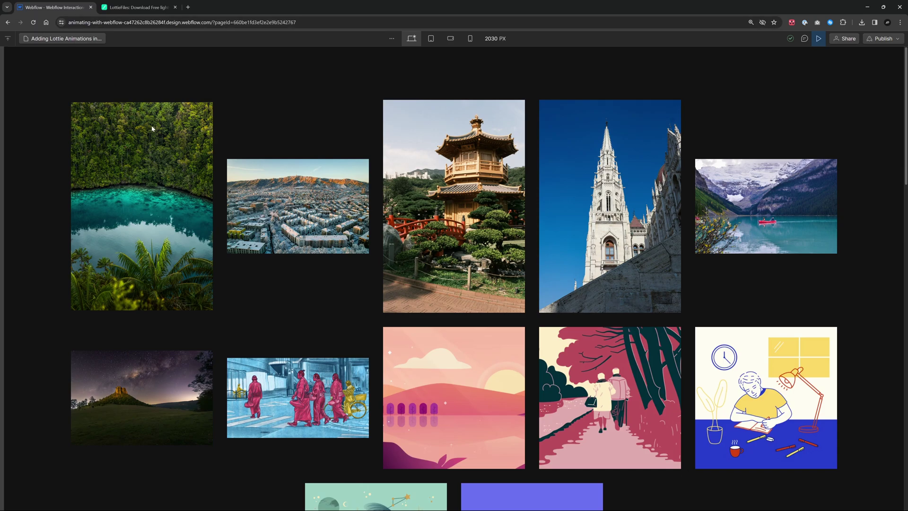
# Exit the preview and delete the Page load trigger from the page with the Body selected.
pyautogui.click(819, 38)
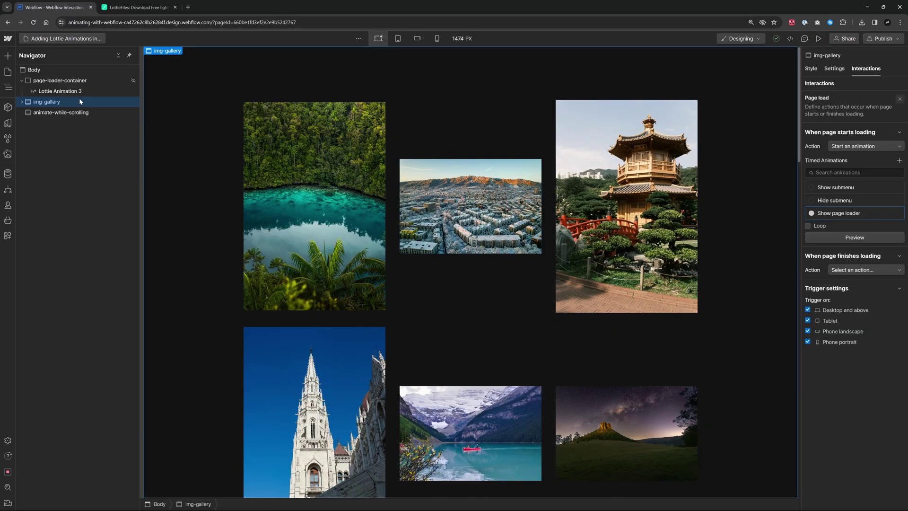
pyautogui.click(56, 69)
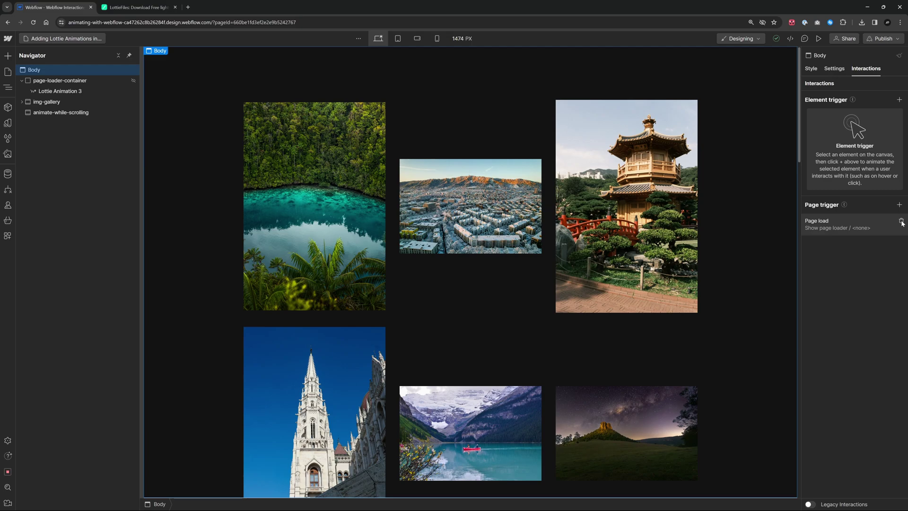
pyautogui.click(903, 222)
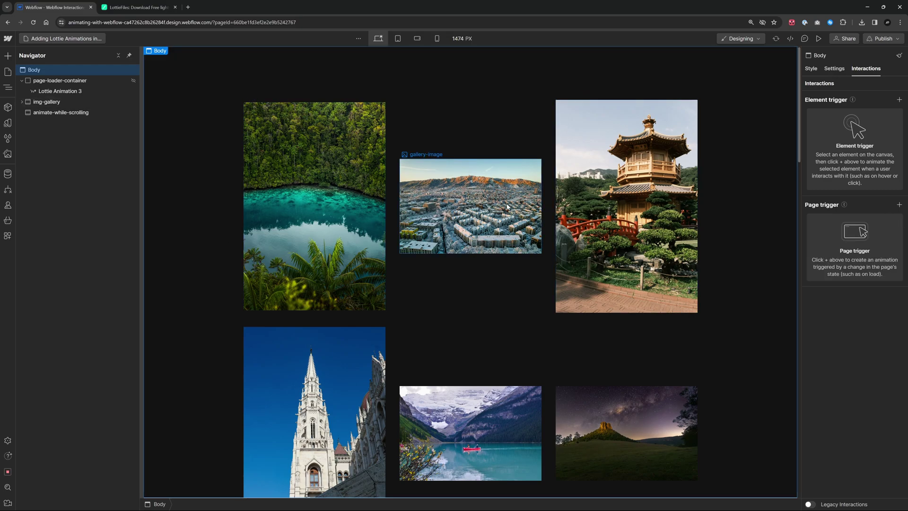
# Insert a Lottie Animation element into the animate-while-scrolling section.
pyautogui.scroll(-5, 548, 280)
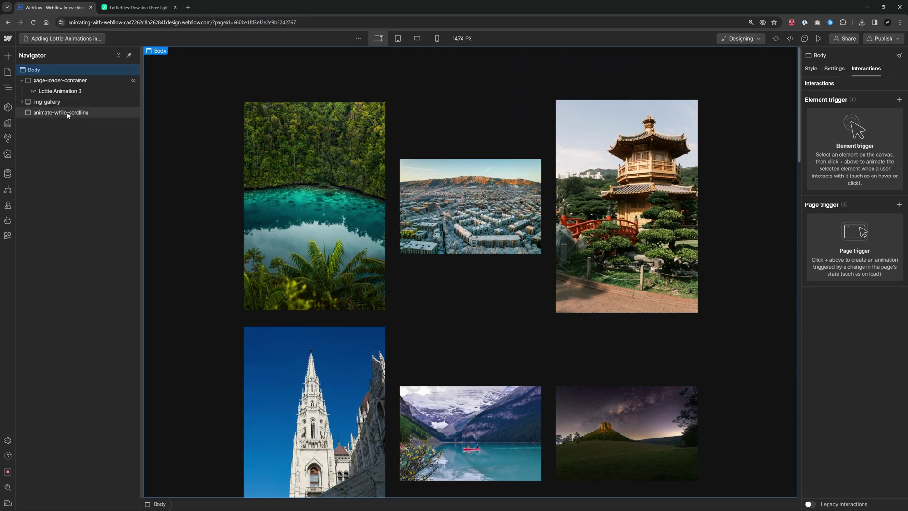
pyautogui.click(68, 113)
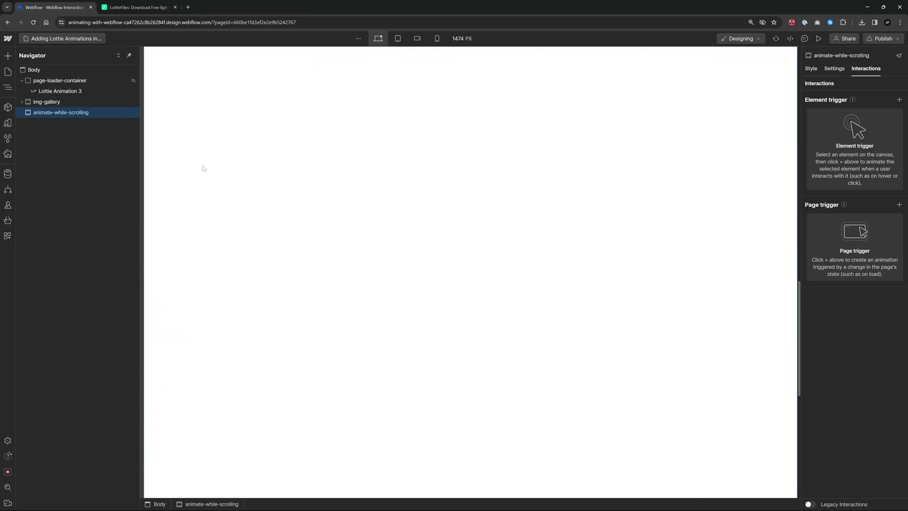
pyautogui.click(7, 153)
pyautogui.moveTo(29, 117); pyautogui.dragTo(426, 214)
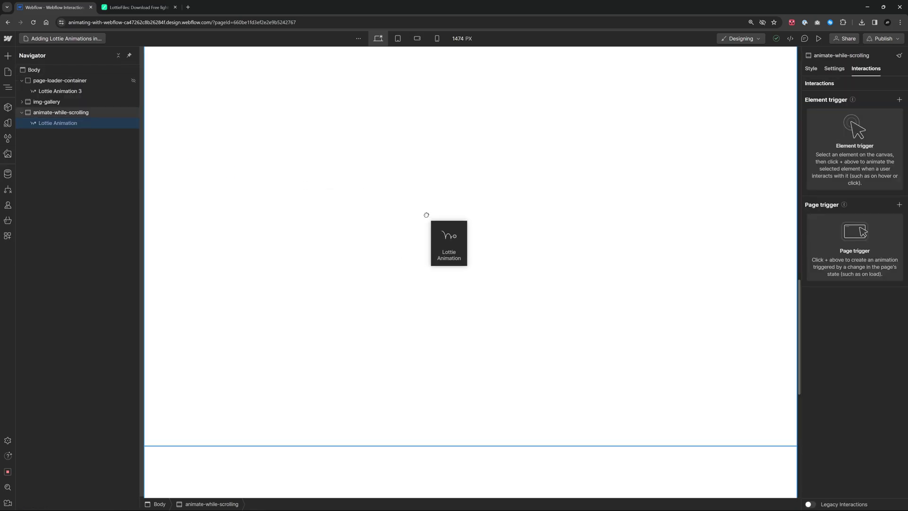
# Add a While page is scrolling page trigger with the animate-while-scrolling section selected, and set its action to Play scroll animation.
pyautogui.scroll(-5, 487, 219)
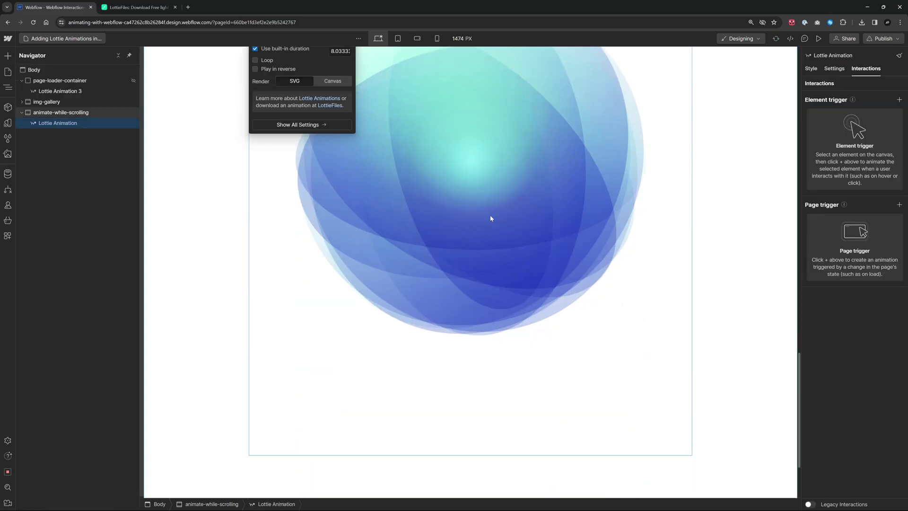
pyautogui.scroll(4, 490, 214)
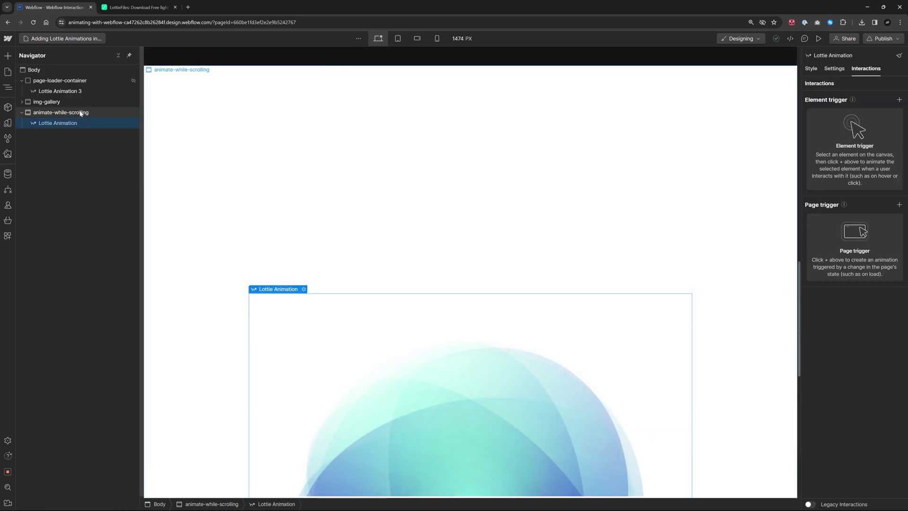
pyautogui.click(81, 113)
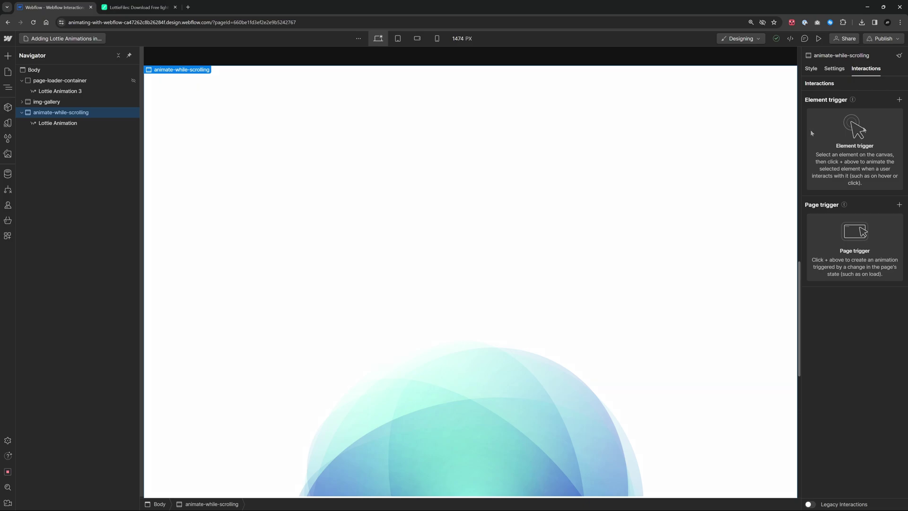
pyautogui.click(900, 100)
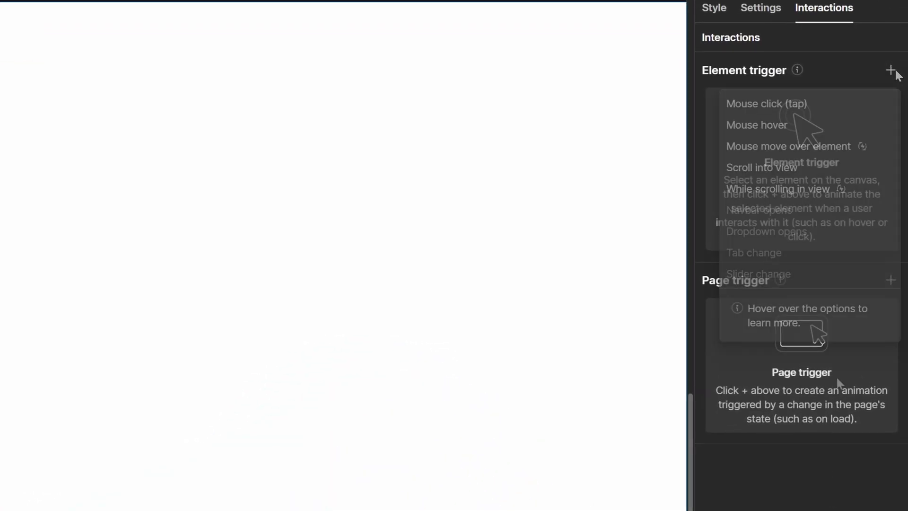
pyautogui.click(892, 281)
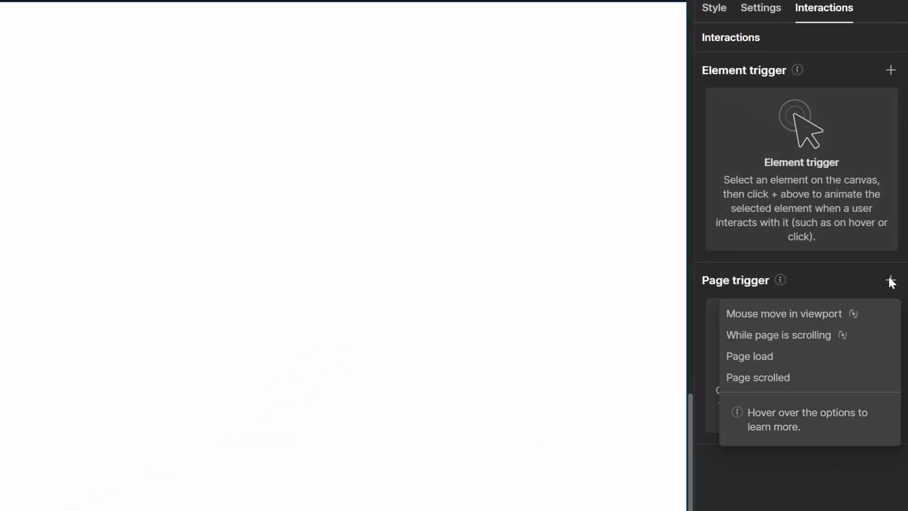
pyautogui.click(810, 336)
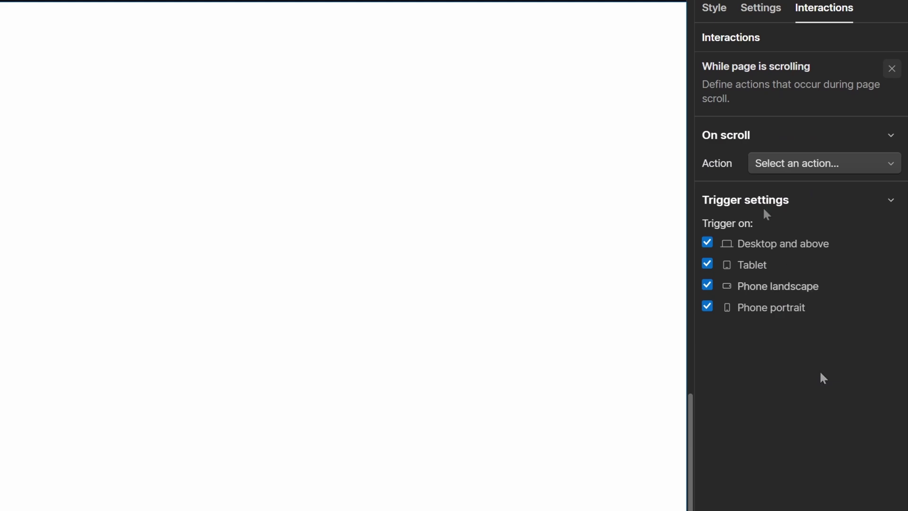
pyautogui.click(829, 164)
pyautogui.click(805, 203)
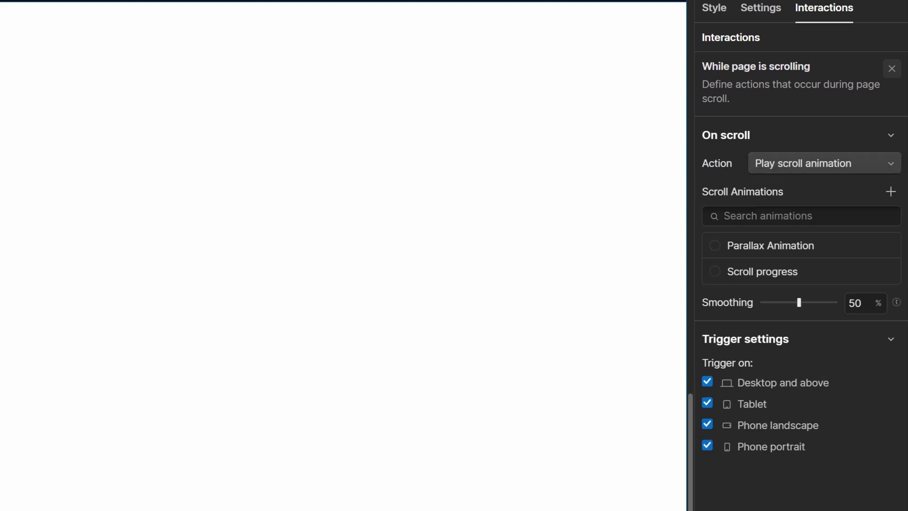
# Create a new scroll animation for the trigger and name it Animate Lottie.
pyautogui.click(805, 216)
pyautogui.click(890, 192)
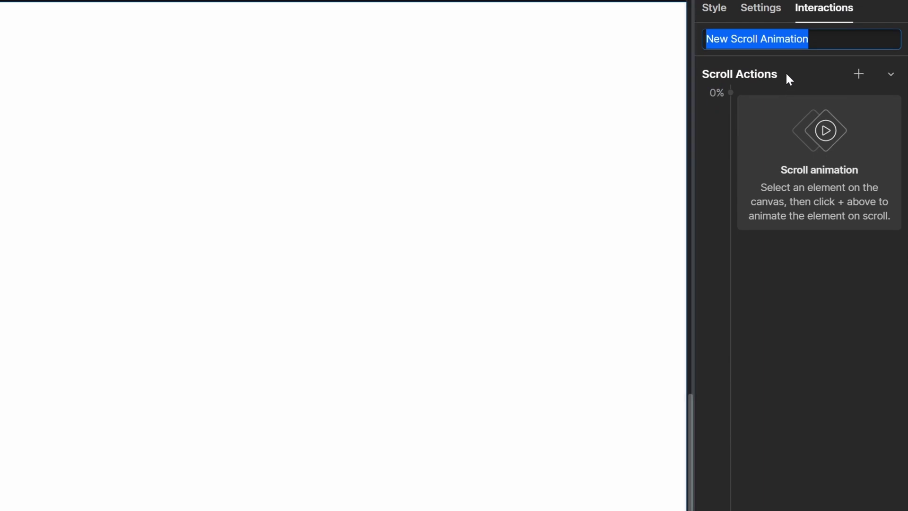
pyautogui.write('Animate Lottie')
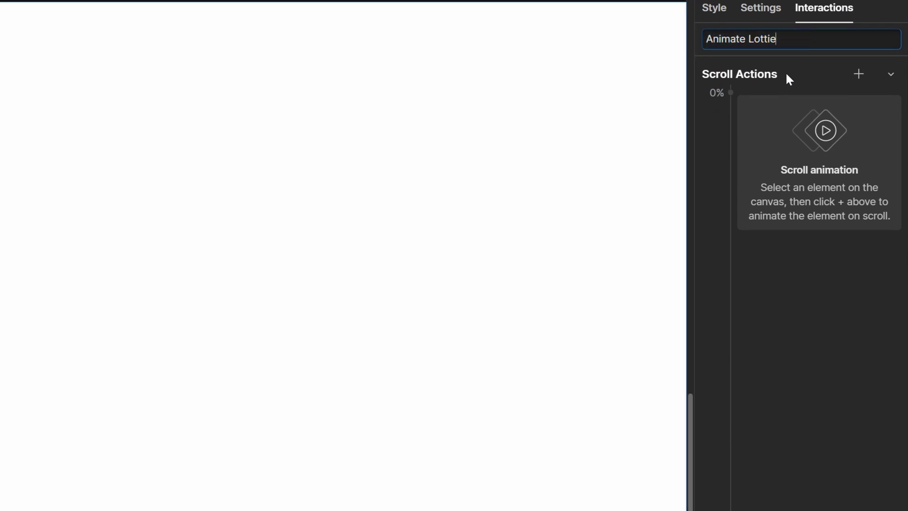
pyautogui.press('Return')
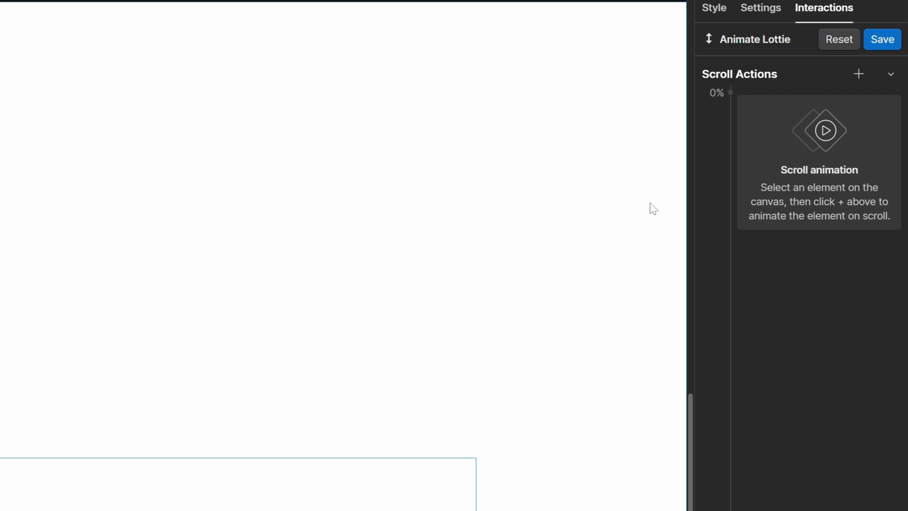
# Add a Lottie scroll action for the section's Lottie Animation, progressing from 0% at the 0% keyframe to 100% at the 100% keyframe, and save.
pyautogui.click(859, 75)
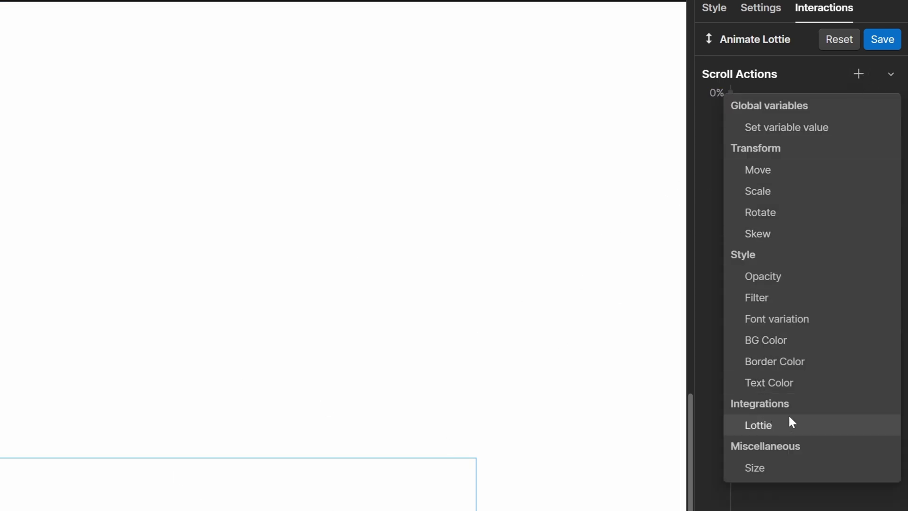
pyautogui.click(766, 425)
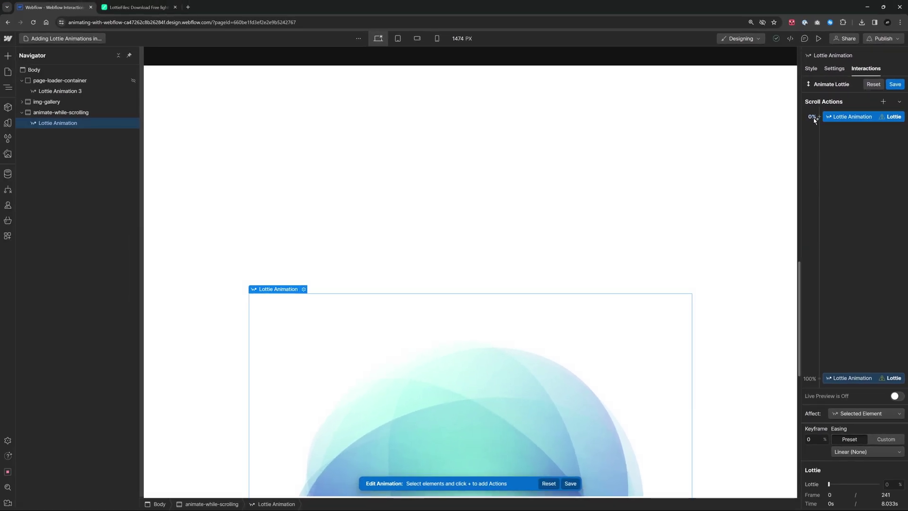
pyautogui.scroll(1, 576, 202)
pyautogui.scroll(-1, 576, 202)
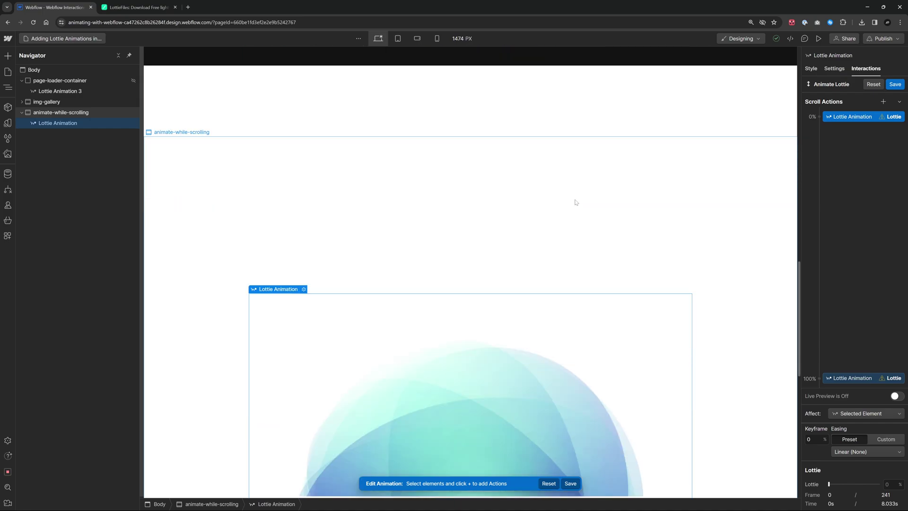
pyautogui.moveTo(828, 484)
pyautogui.mouseDown()
pyautogui.moveTo(851, 484)
pyautogui.moveTo(828, 486)
pyautogui.mouseUp()
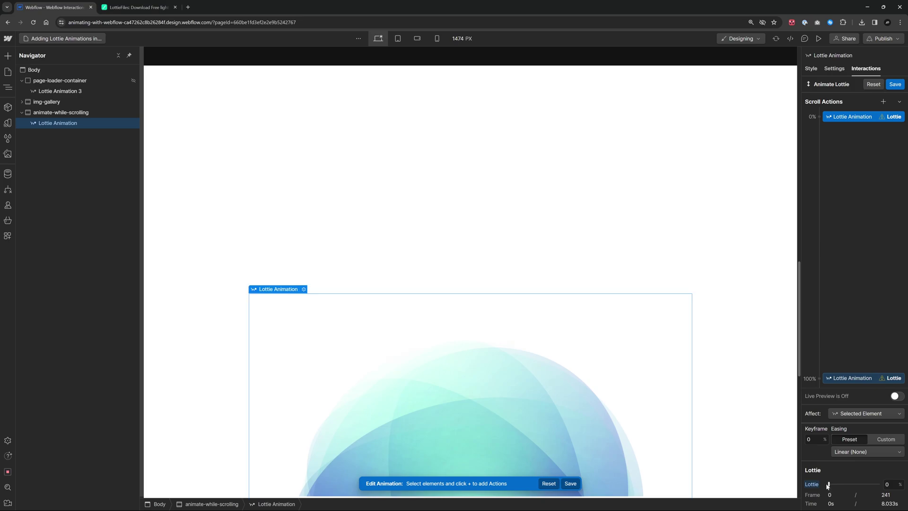
pyautogui.click(872, 380)
pyautogui.moveTo(845, 486); pyautogui.dragTo(879, 484)
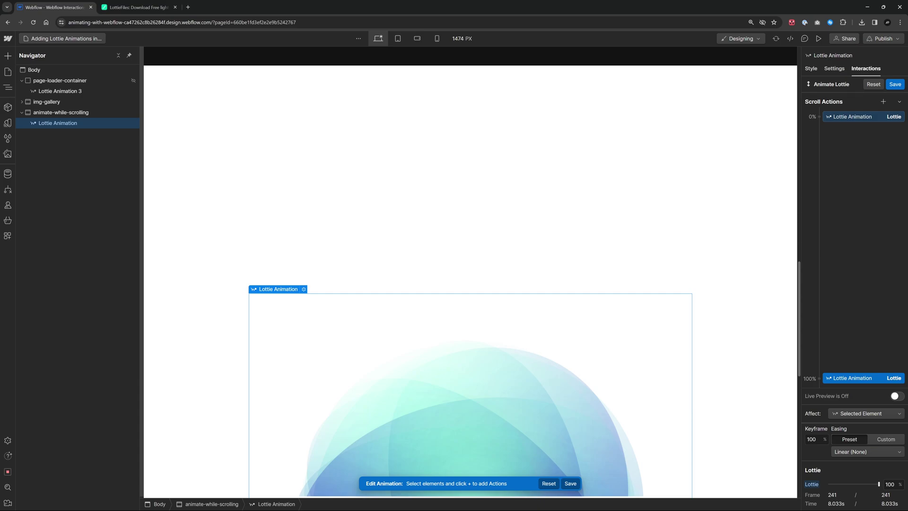
pyautogui.click(896, 84)
# Preview how the gradient Lottie plays while the page scrolls, and return to the section's Lottie Animation in the designer.
pyautogui.click(819, 38)
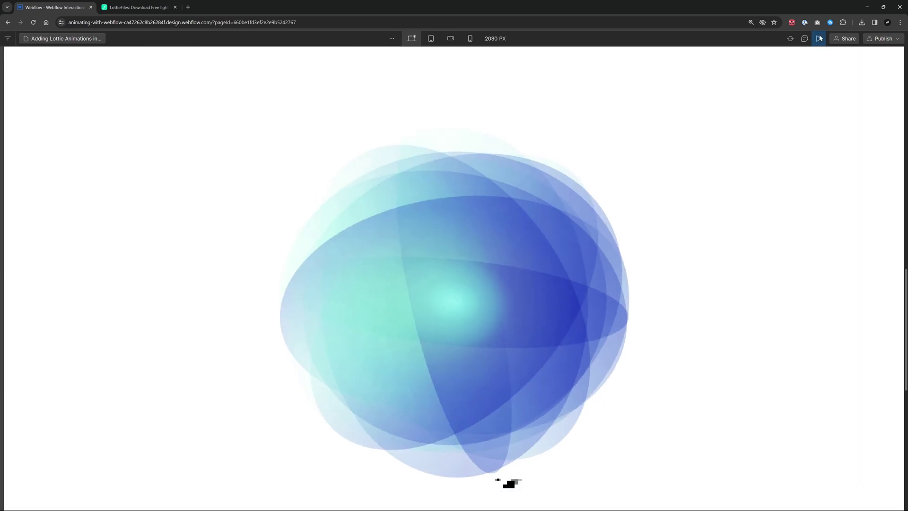
pyautogui.moveTo(905, 333); pyautogui.dragTo(901, 312)
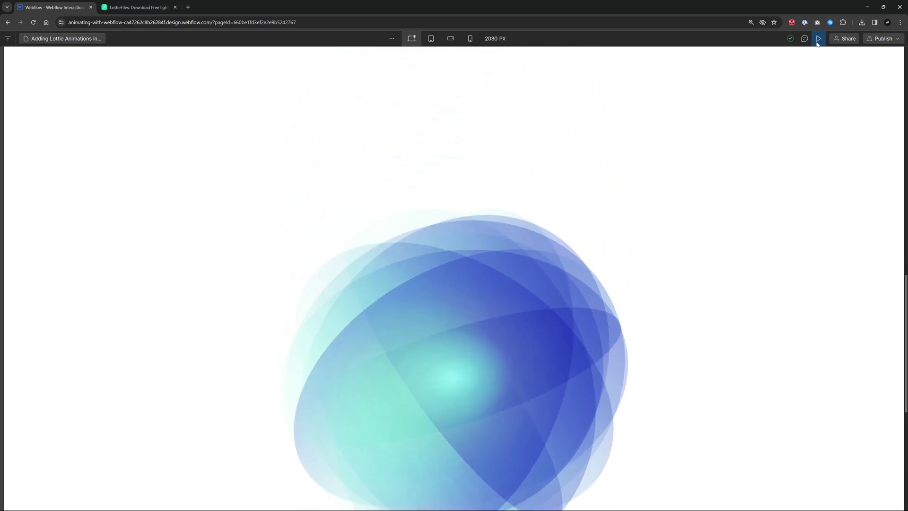
pyautogui.click(818, 40)
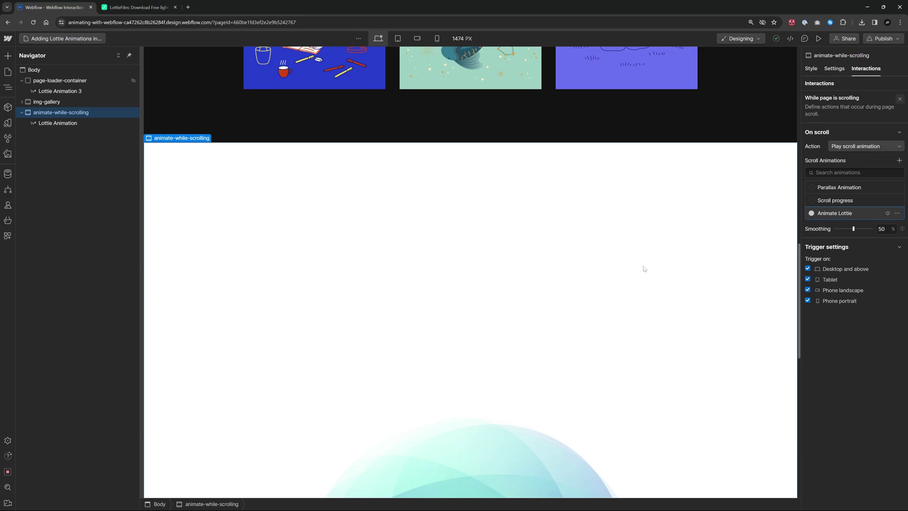
pyautogui.scroll(-5, 644, 269)
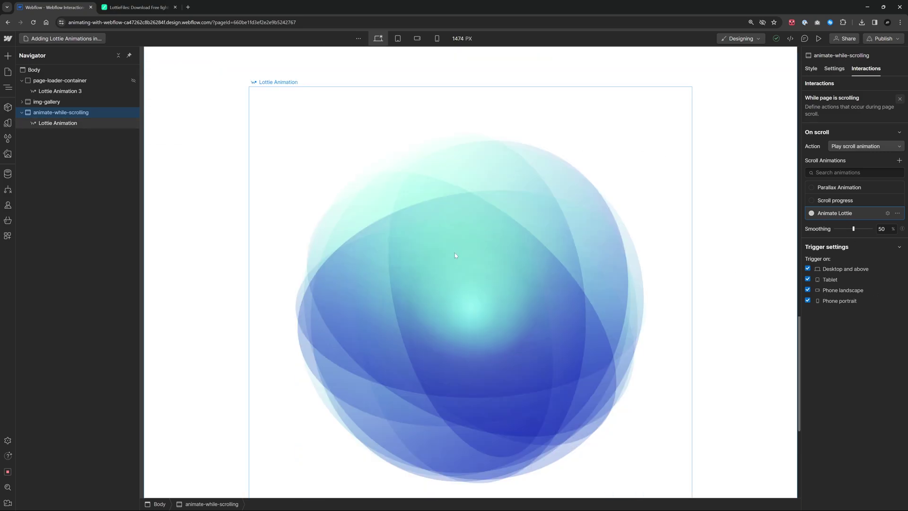